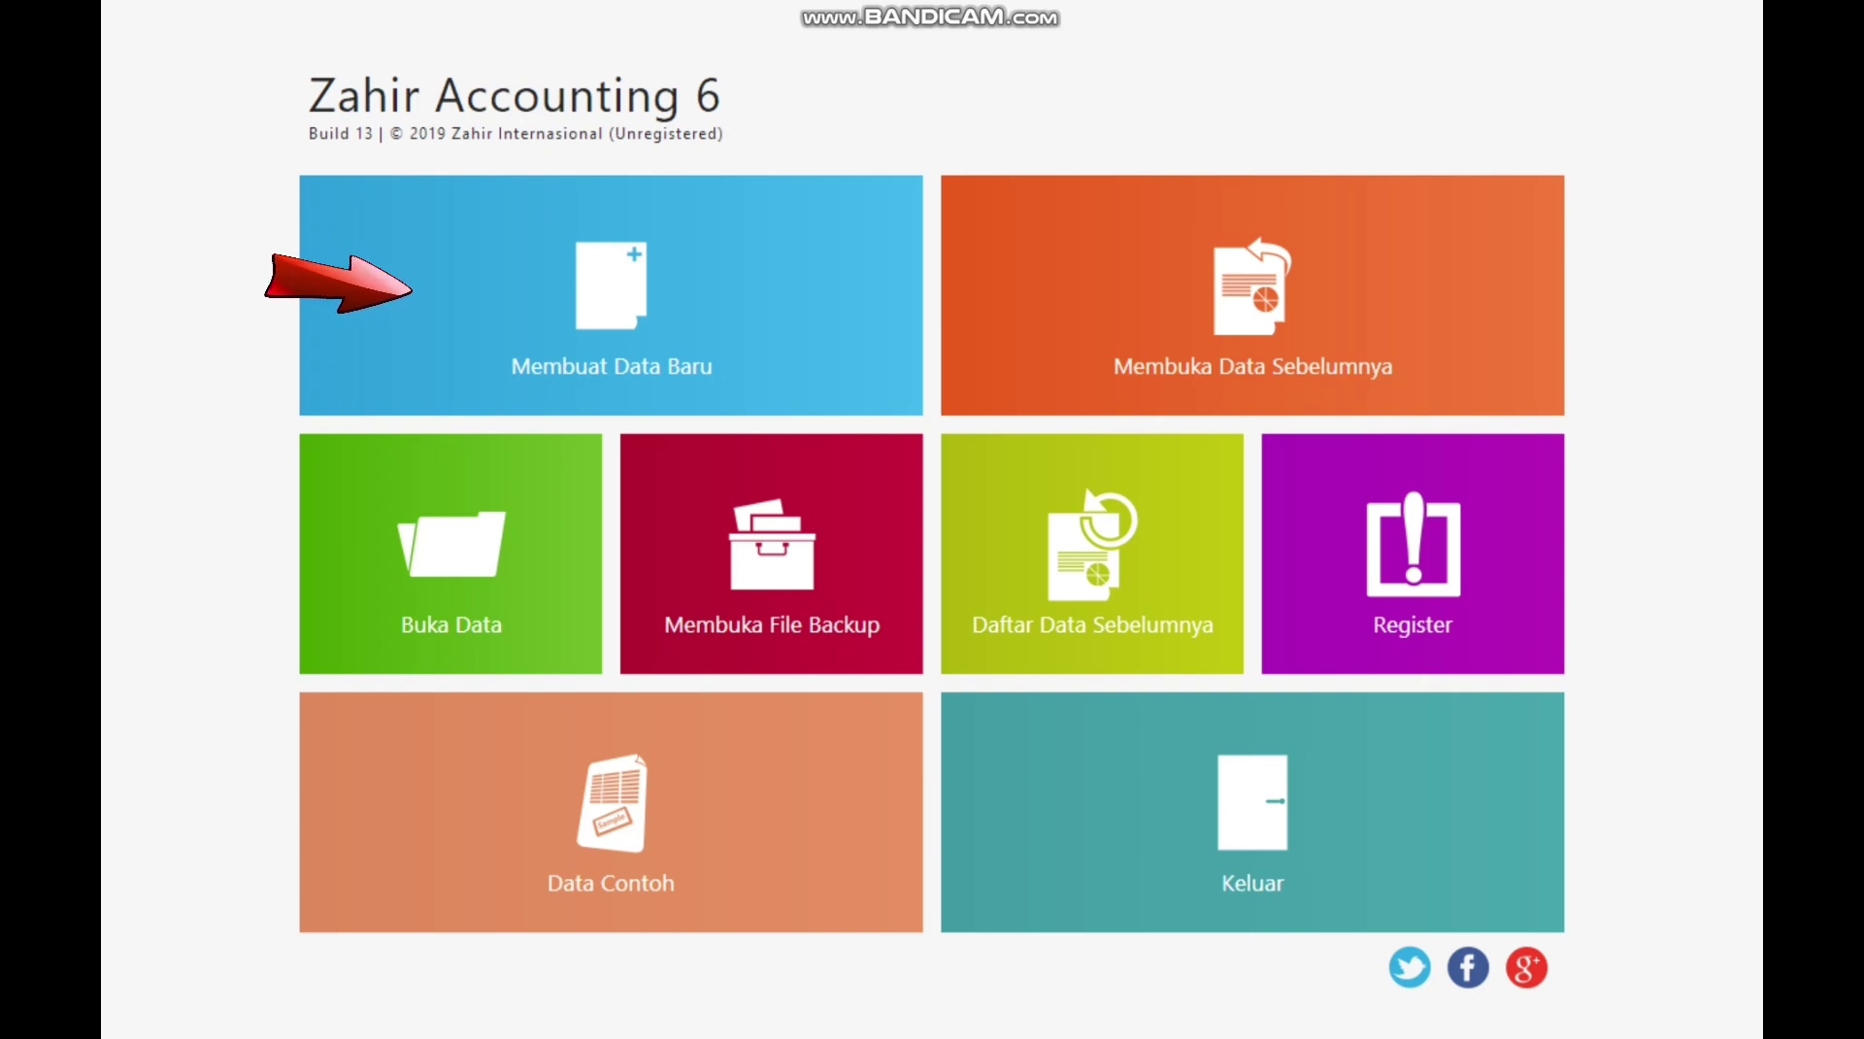
{"action": "key", "text": "Return"}
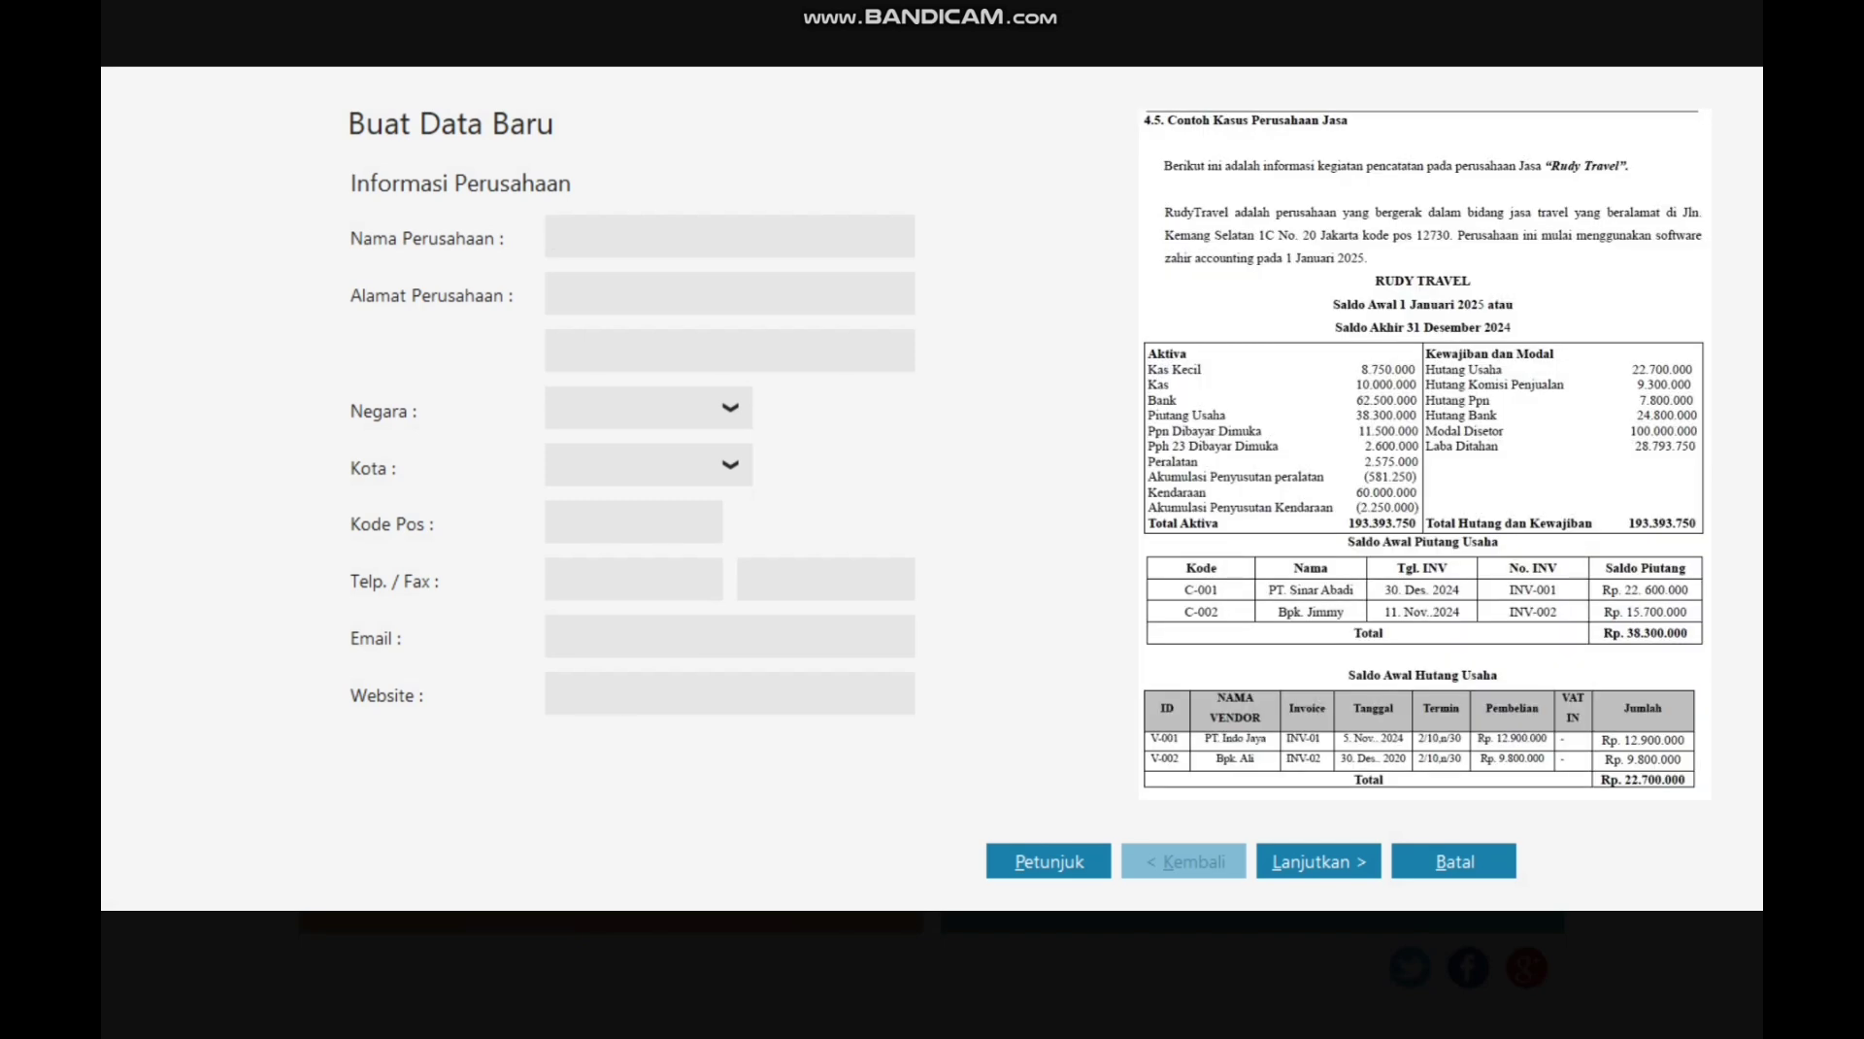
{"action": "type", "text": "Rudy Travel"}
{"action": "key", "text": "Tab"}
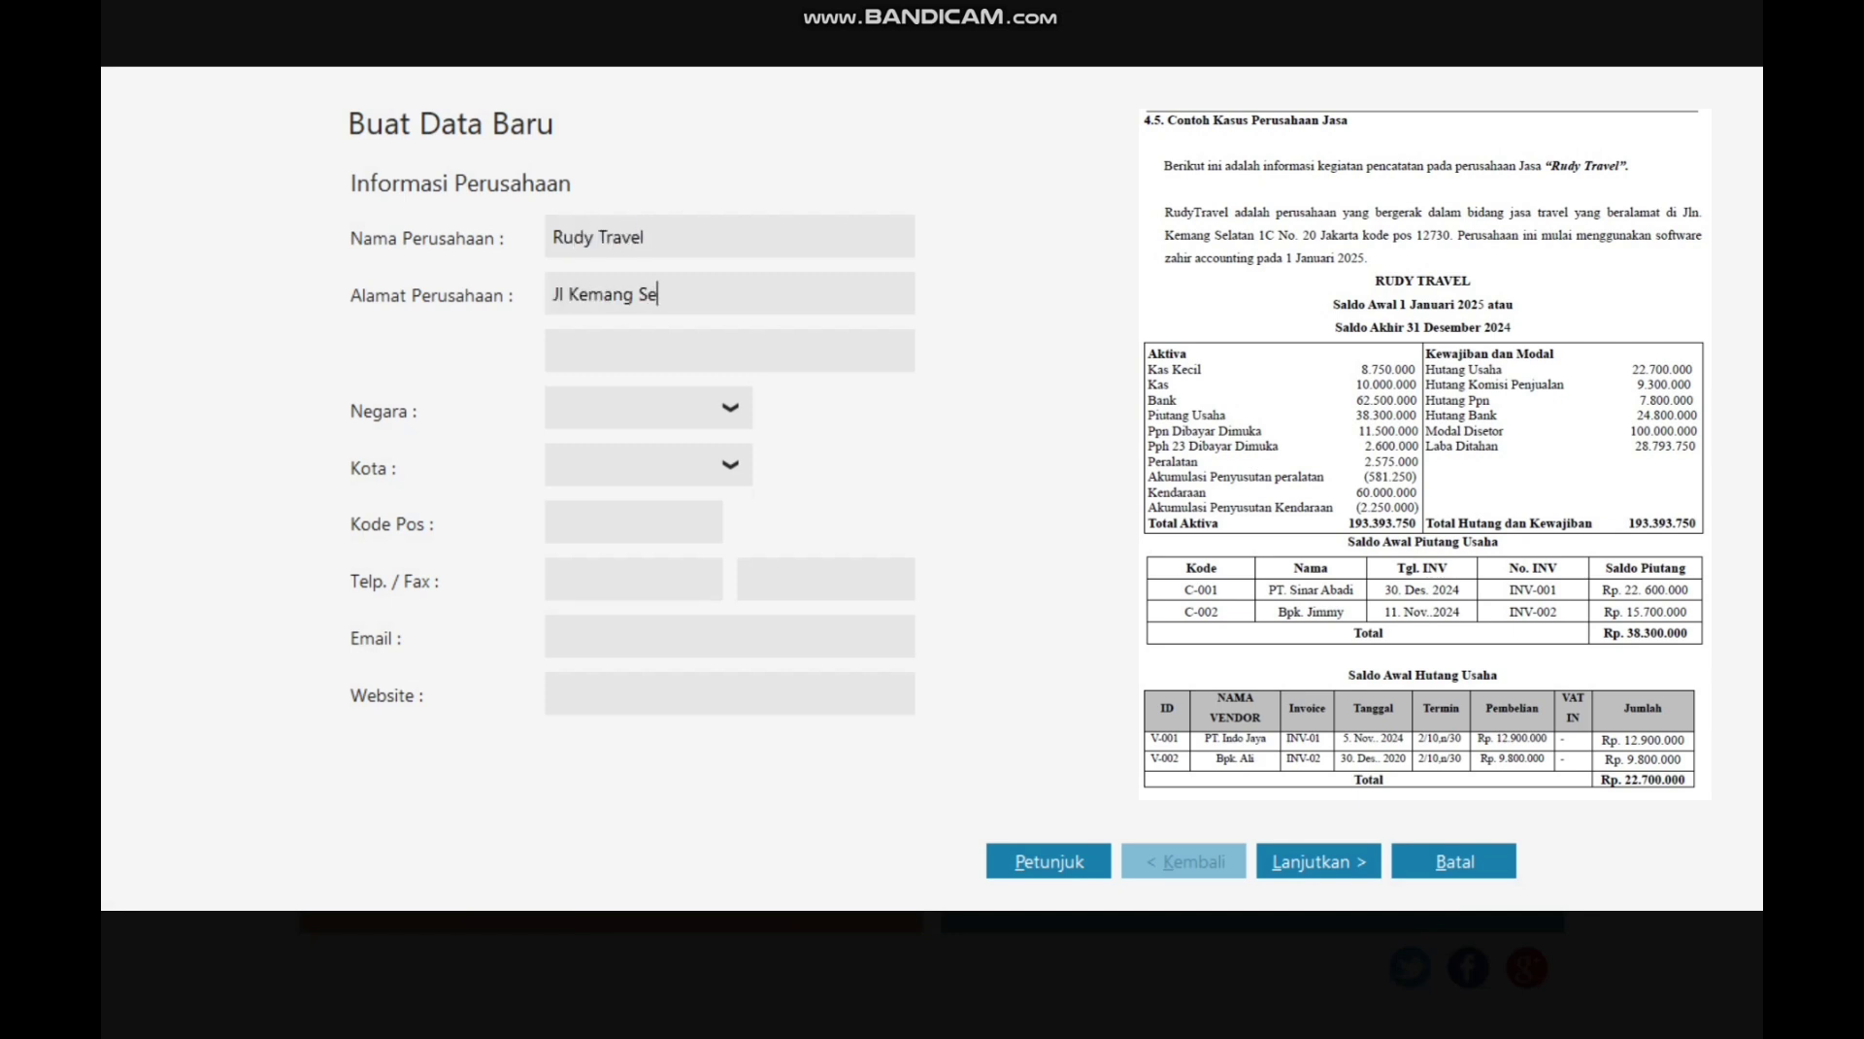
{"action": "type", "text": "Jakarta Selatan"}
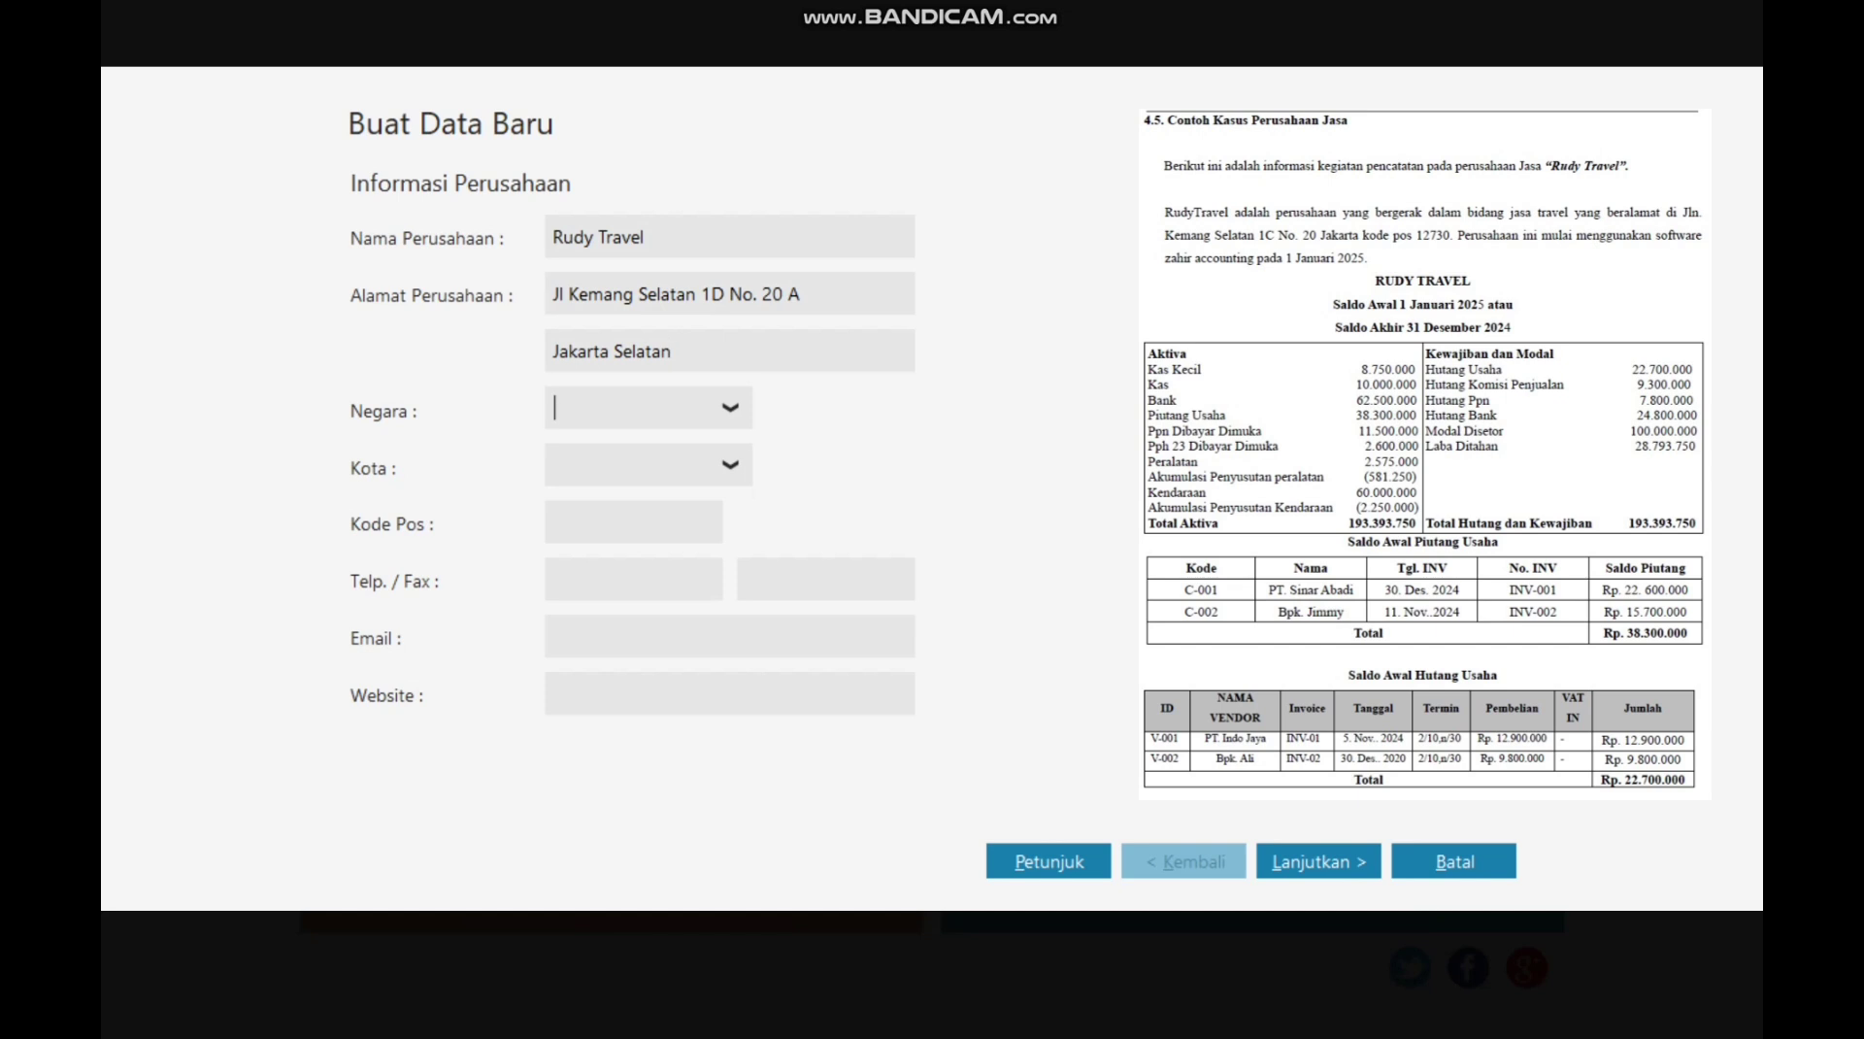
{"action": "type", "text": "Indonesia"}
Step: Fill in country Indonesia, city Jakarta and postal code 12730
{"action": "key", "text": "Tab"}
{"action": "type", "text": "Jakarta"}
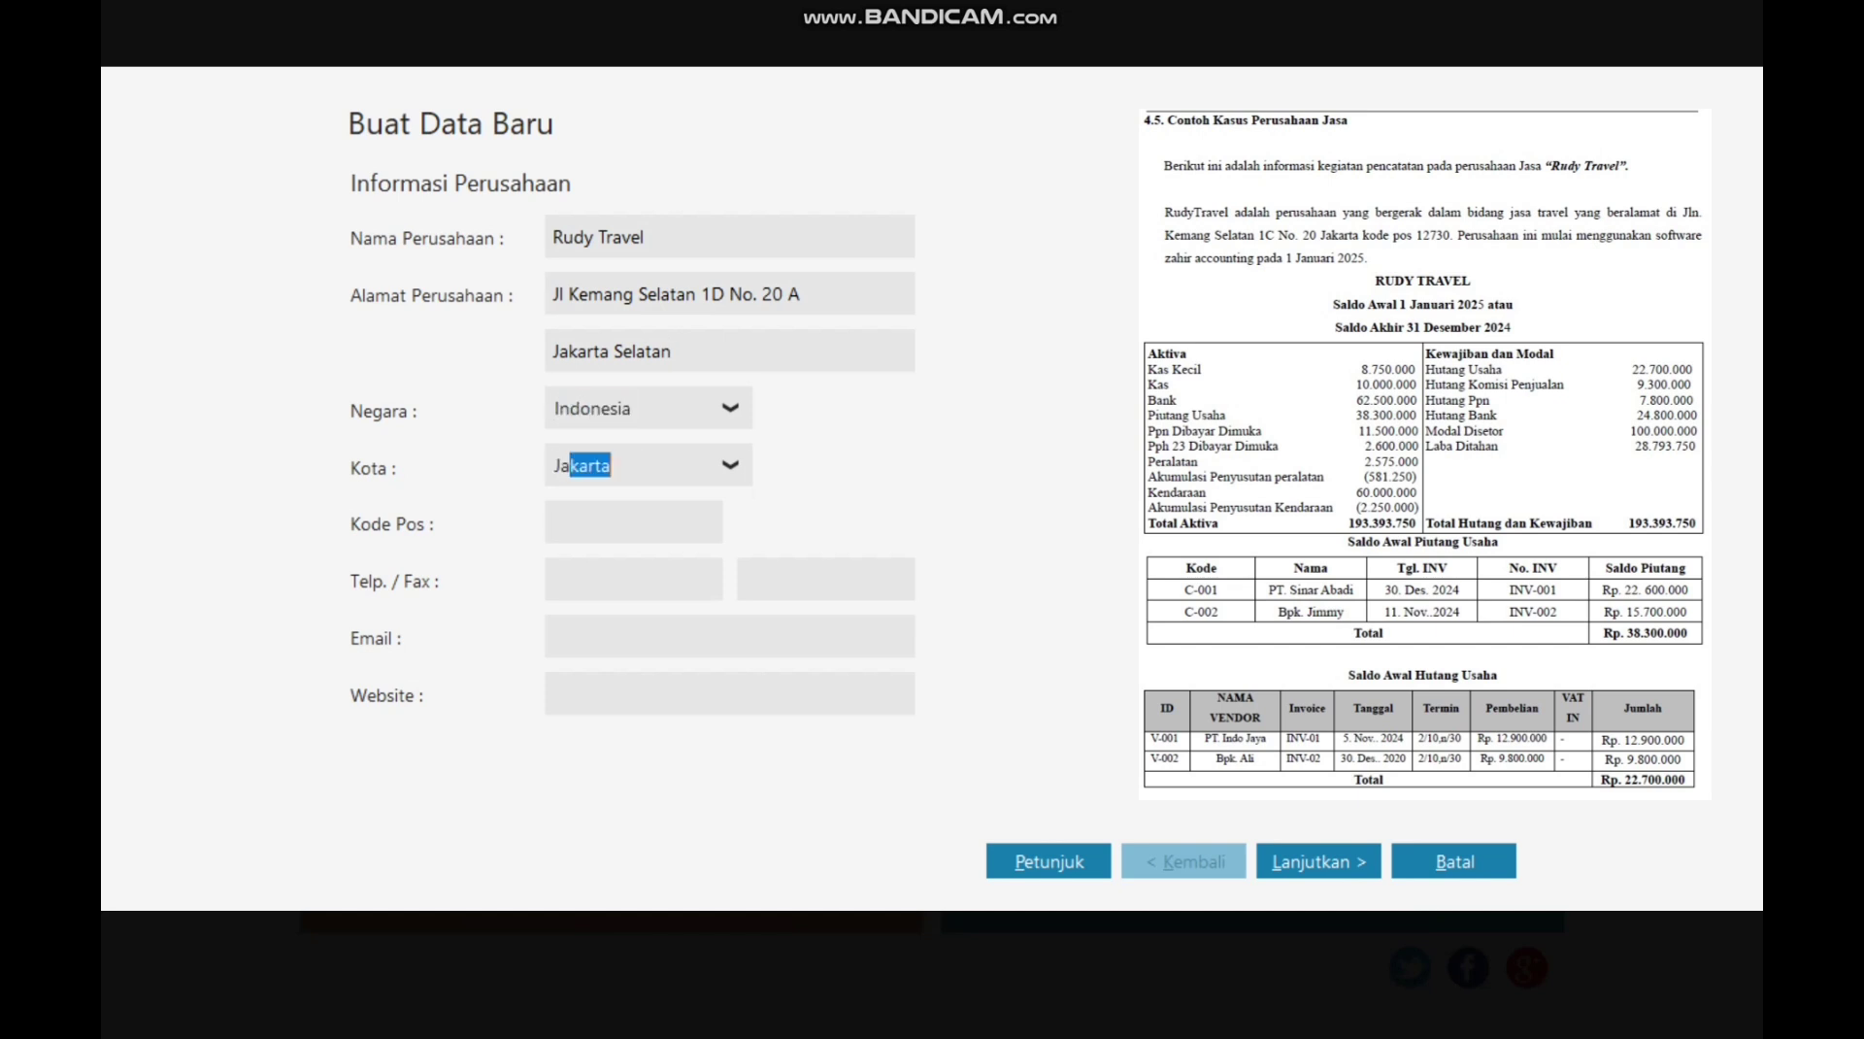
{"action": "key", "text": "Tab"}
{"action": "type", "text": "12730"}
{"action": "key", "text": "Tab"}
{"action": "key", "text": "Tab"}
{"action": "key", "text": "Tab"}
{"action": "key", "text": "Tab"}
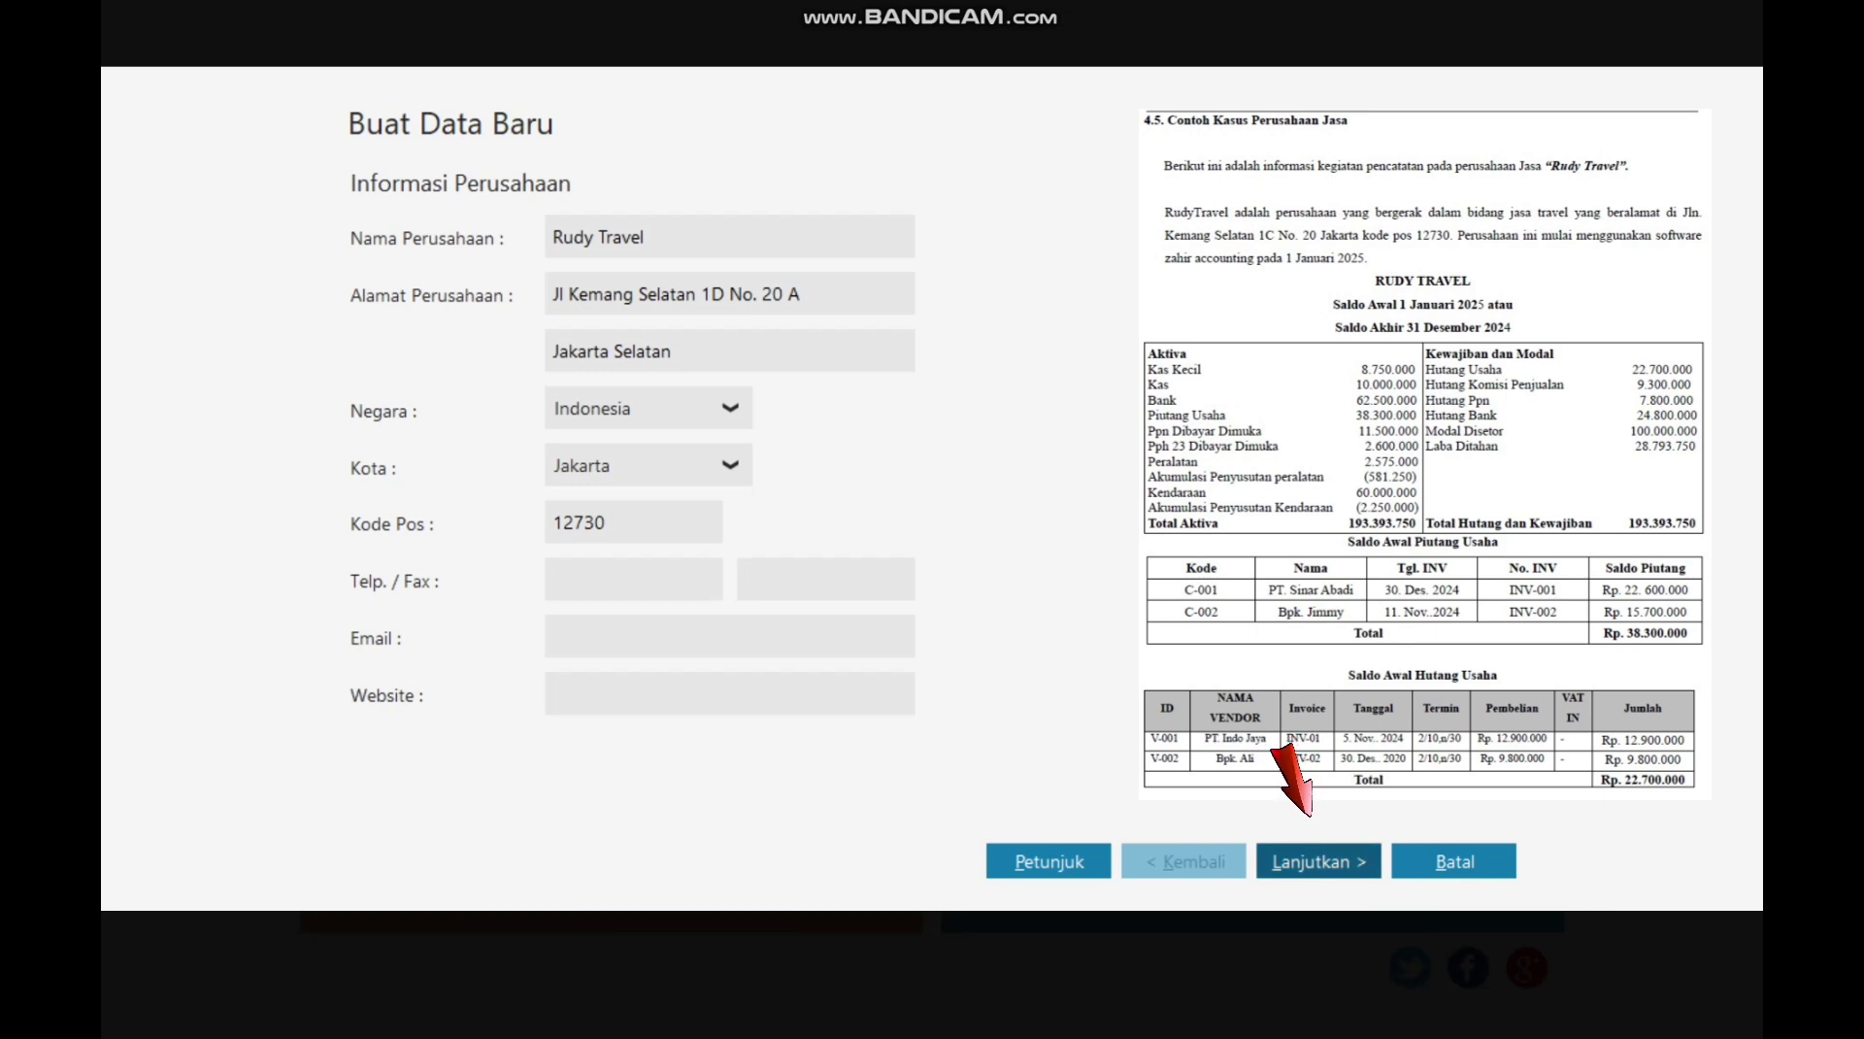
Step: Set the accounting period to begin in January 2025
{"action": "left_click", "coordinate": [1318, 861]}
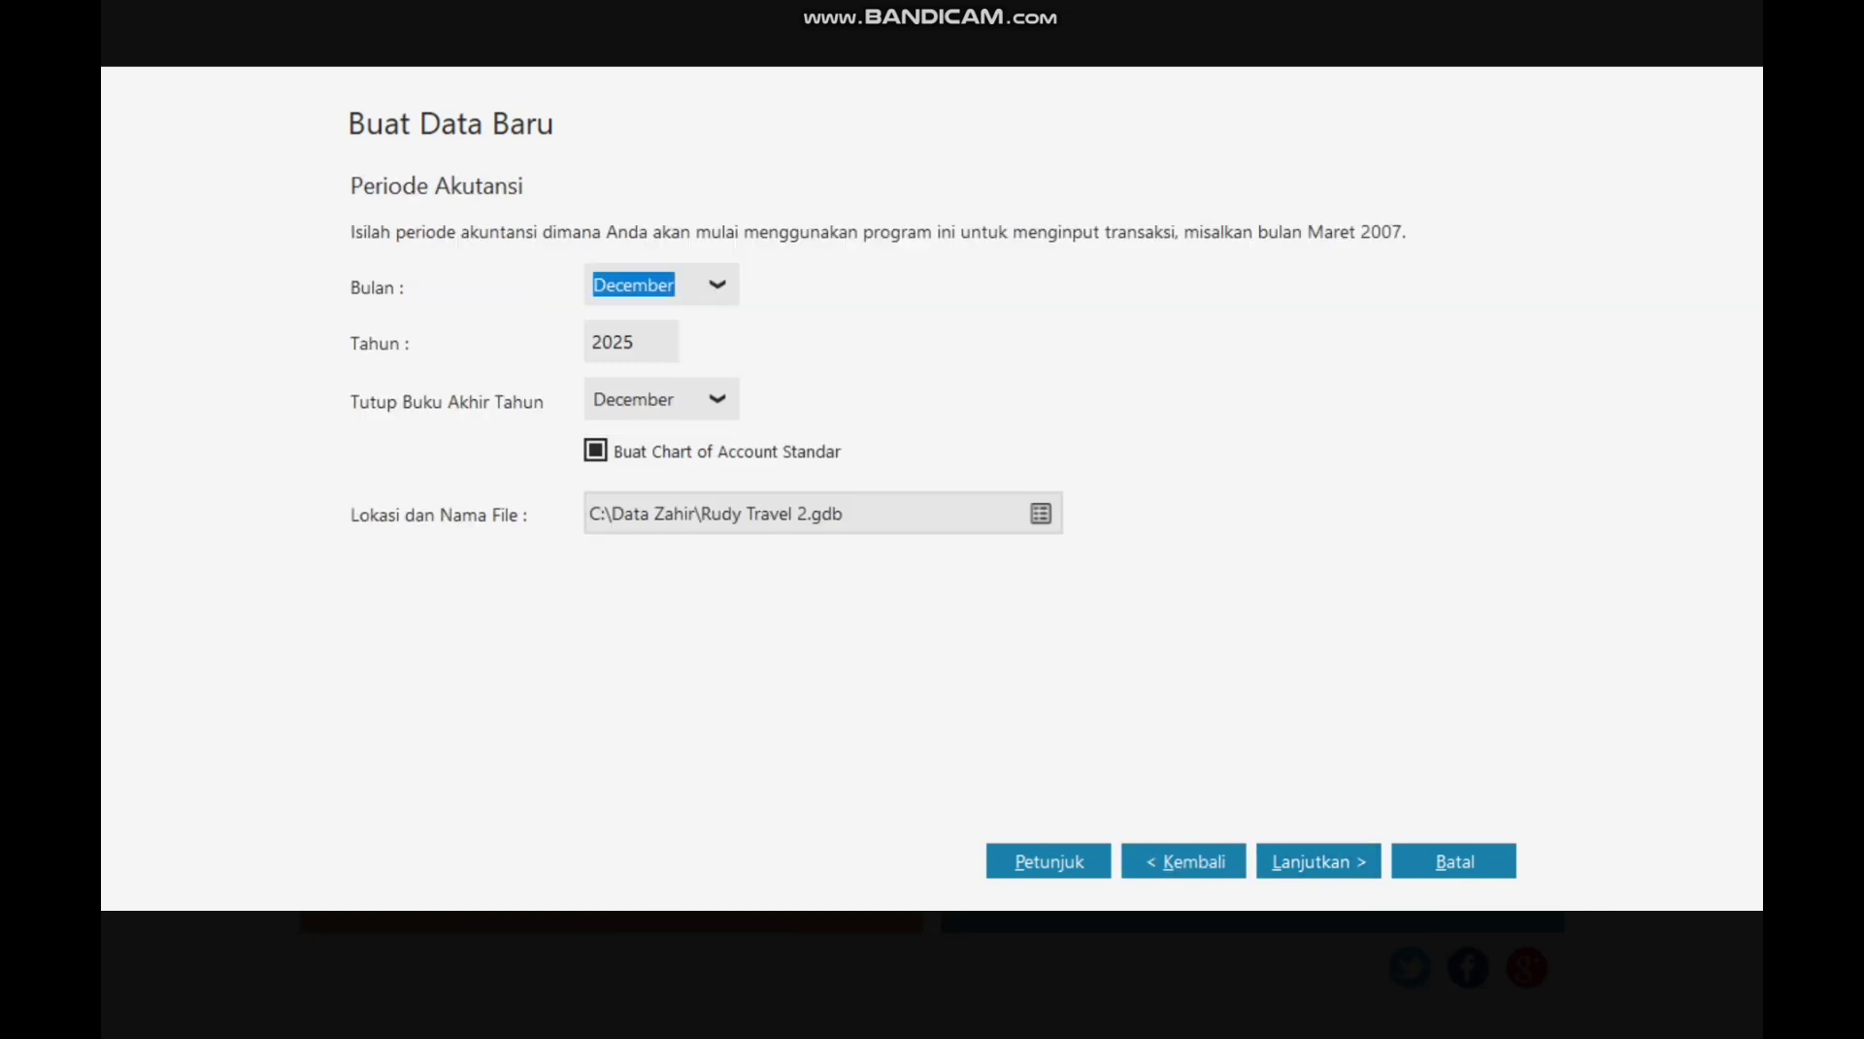
{"action": "key", "text": "alt+Down"}
{"action": "scroll", "coordinate": [655, 461], "scroll_direction": "up", "scroll_amount": 2}
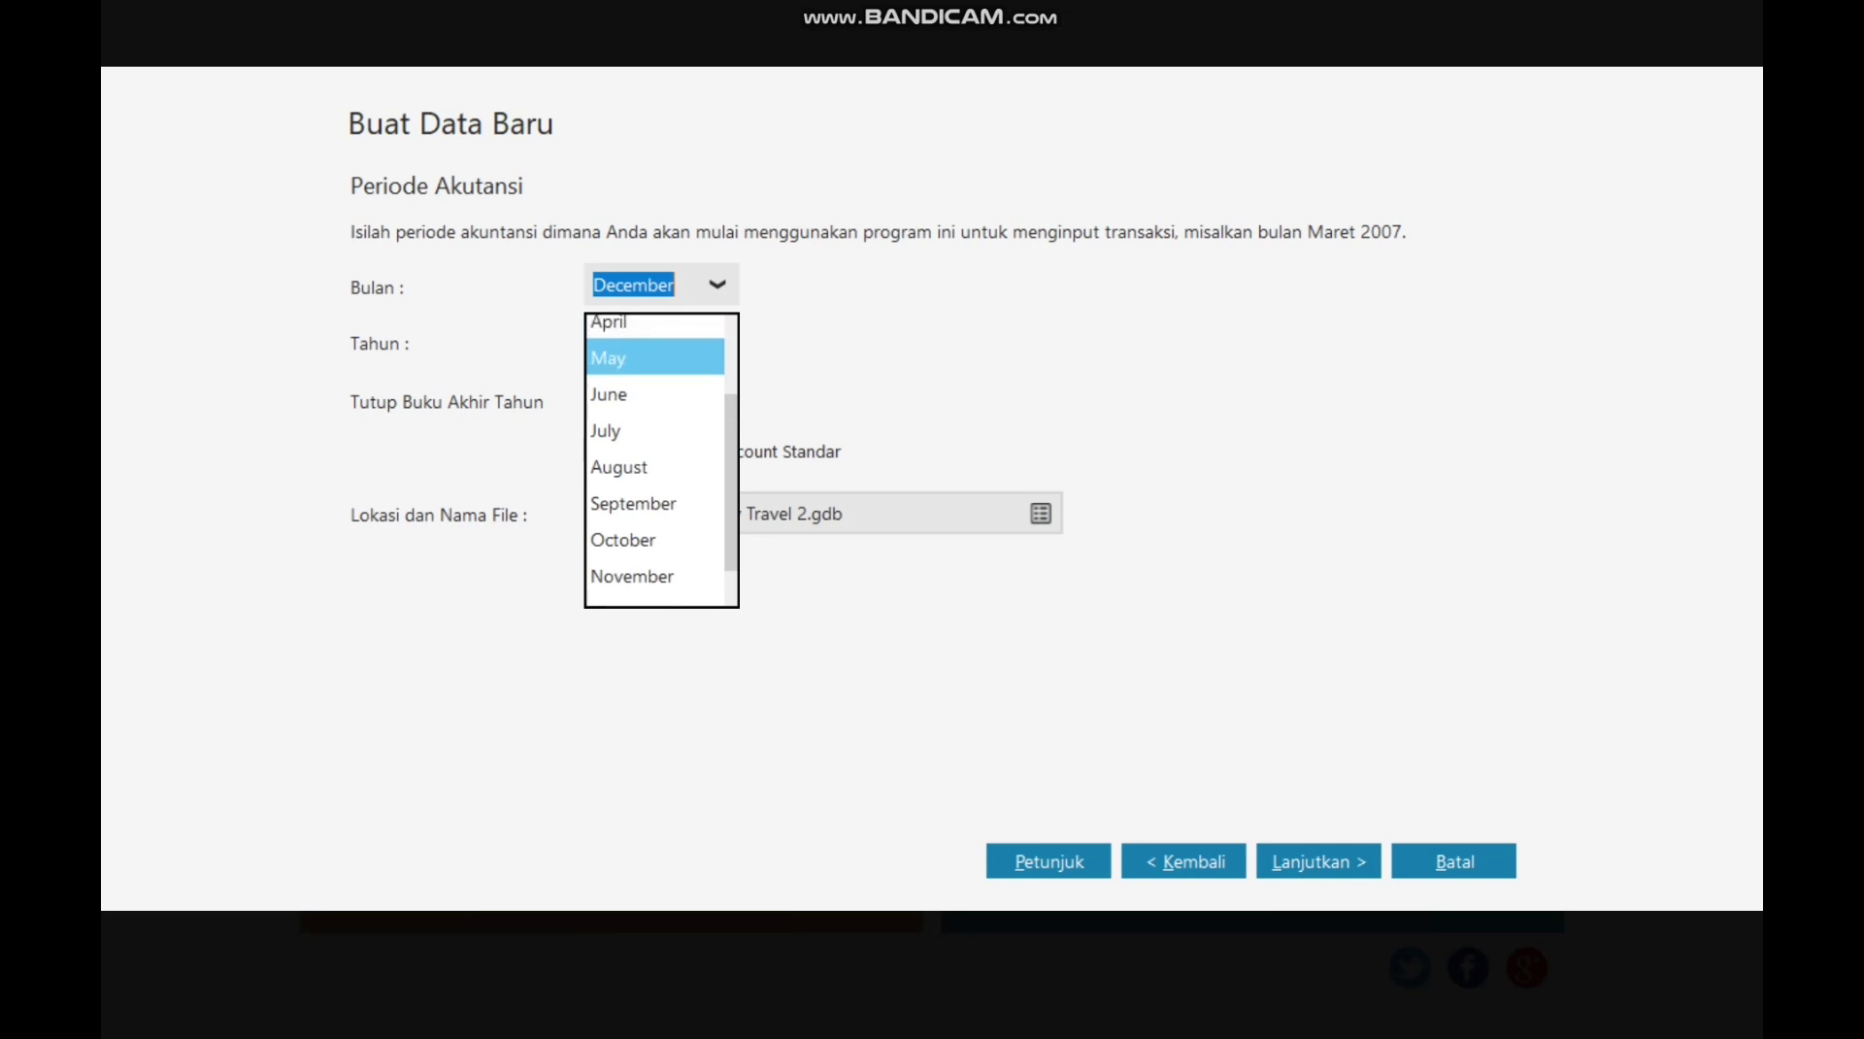
{"action": "scroll", "coordinate": [655, 406], "scroll_direction": "up", "scroll_amount": 2}
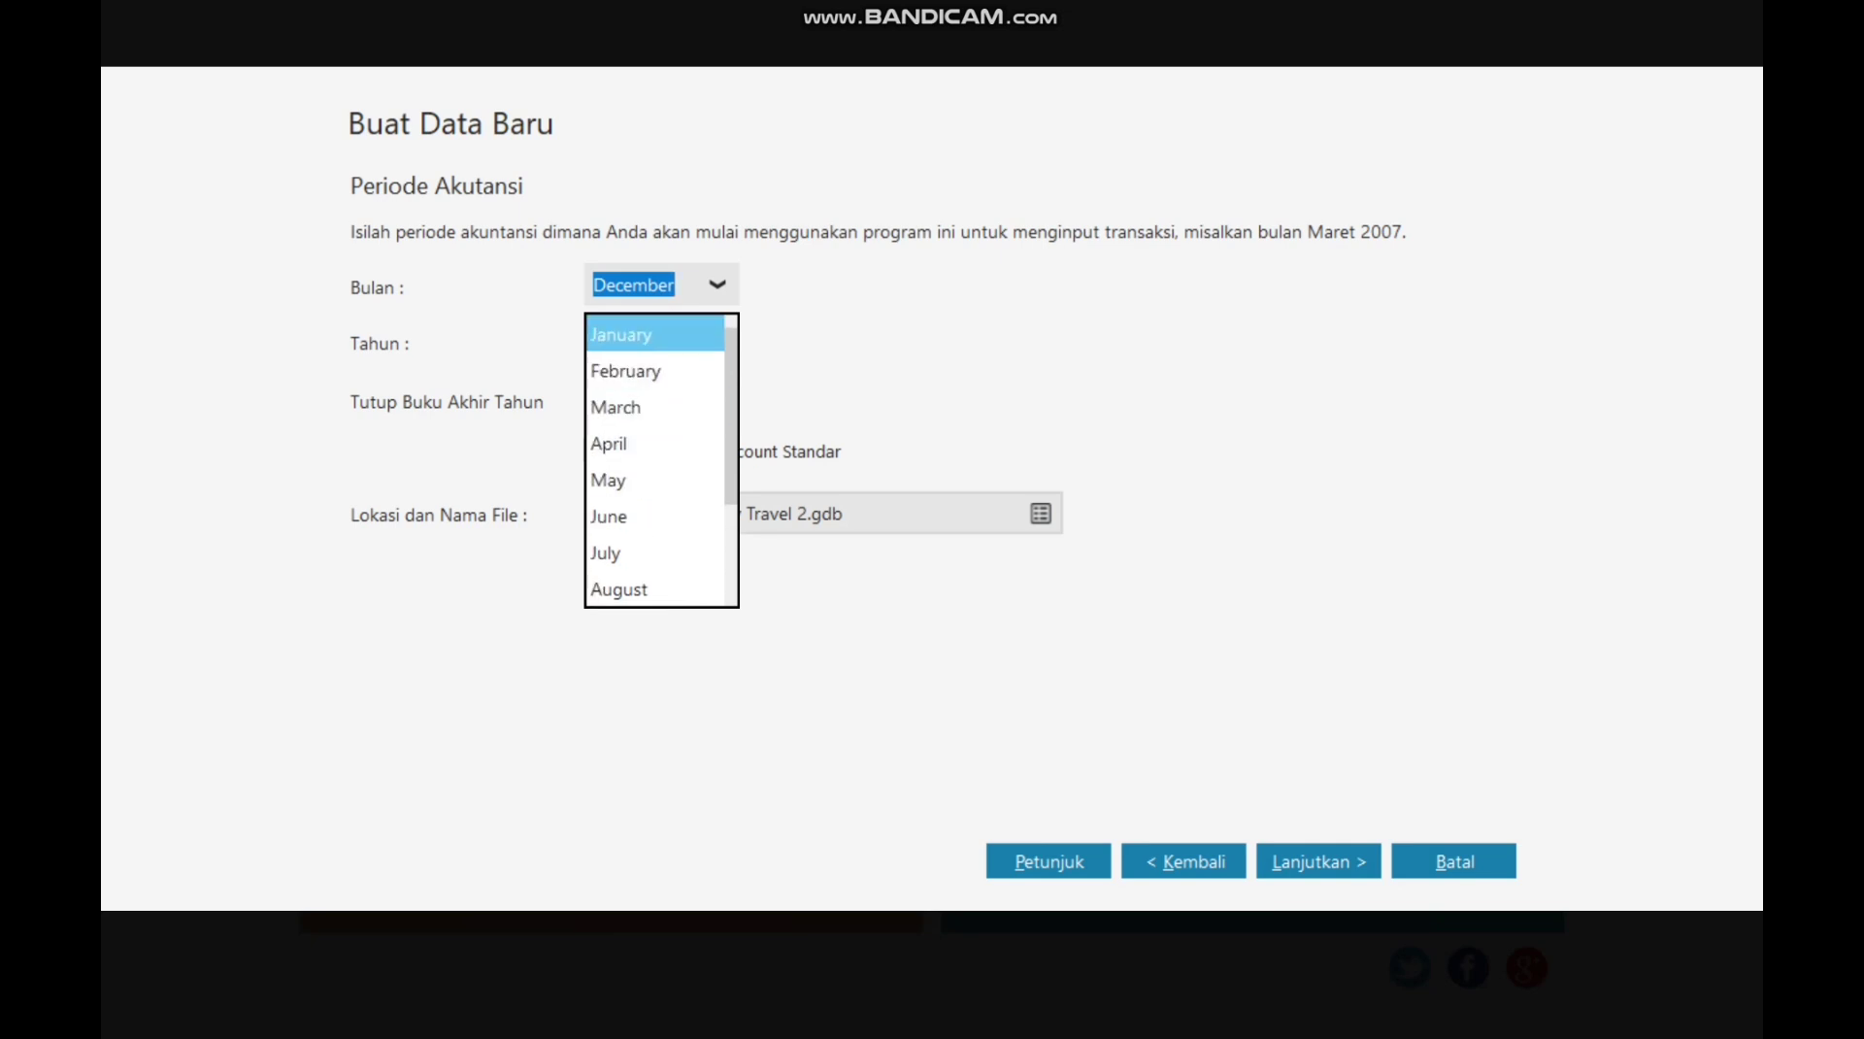
{"action": "left_click", "coordinate": [655, 334]}
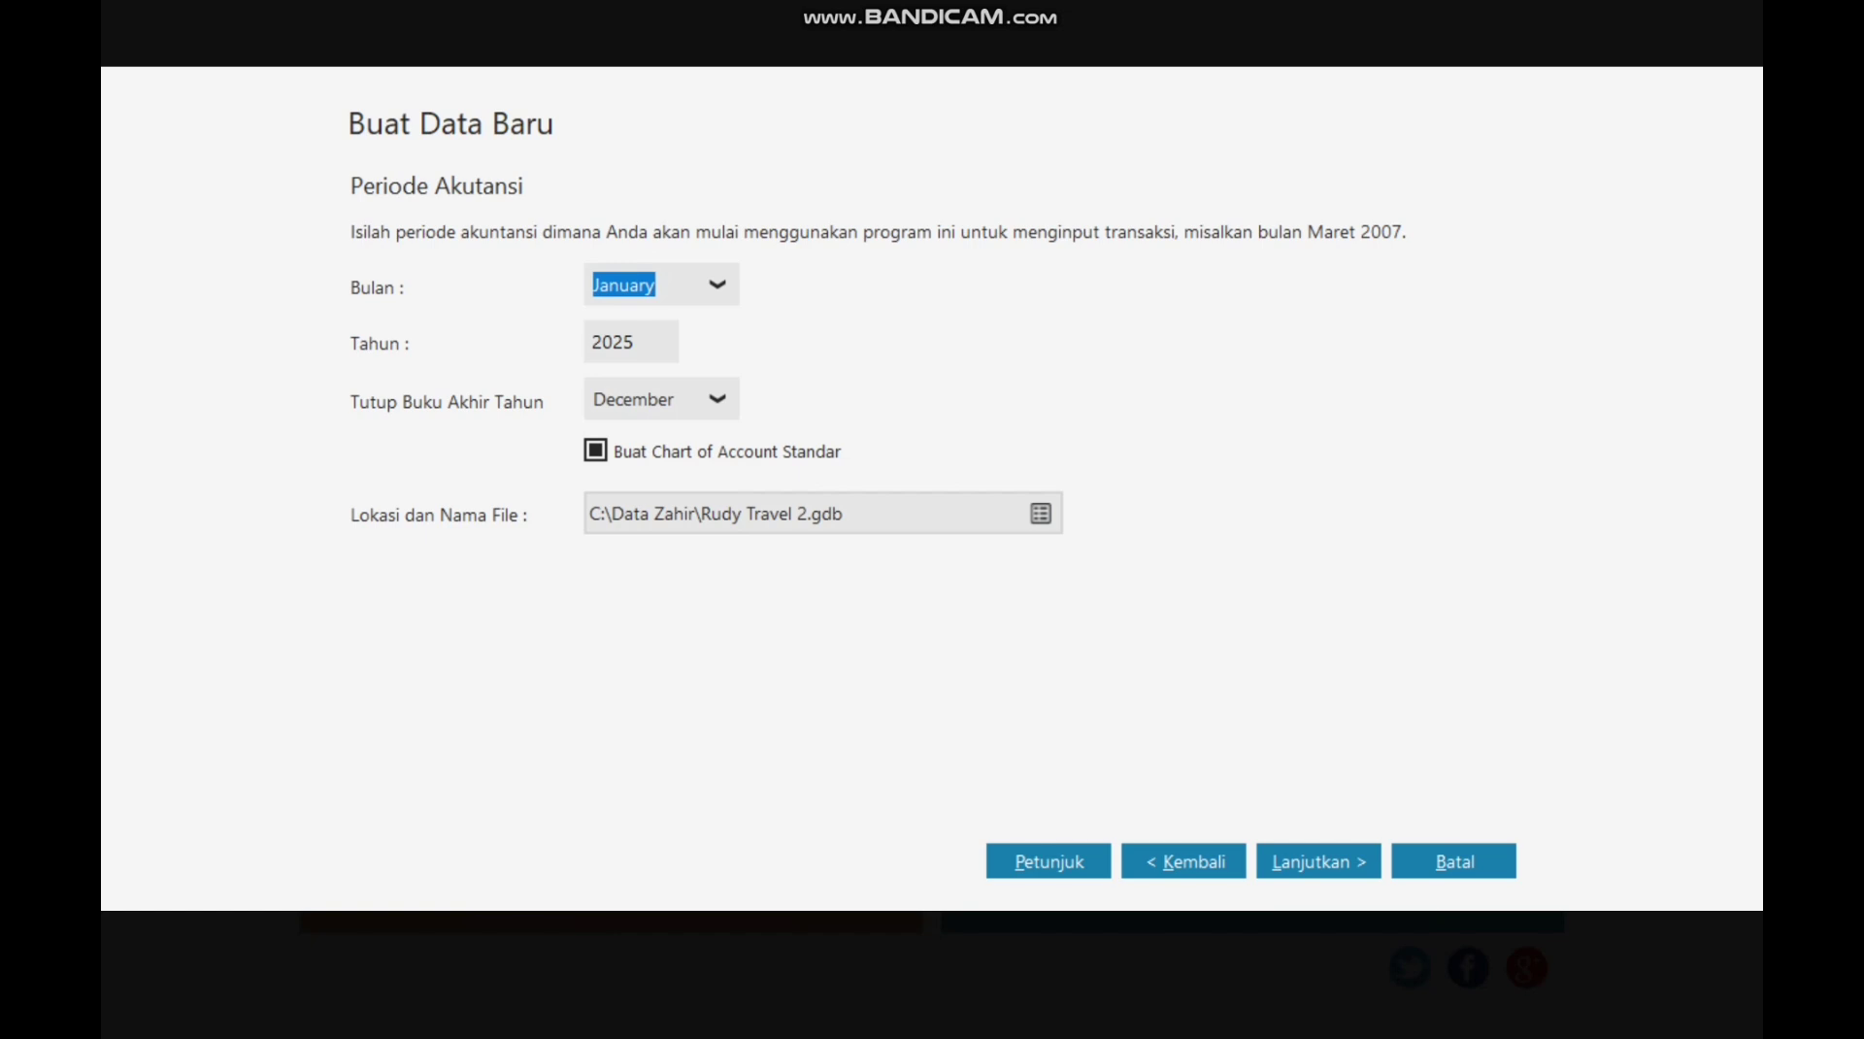
{"action": "key", "text": "Tab"}
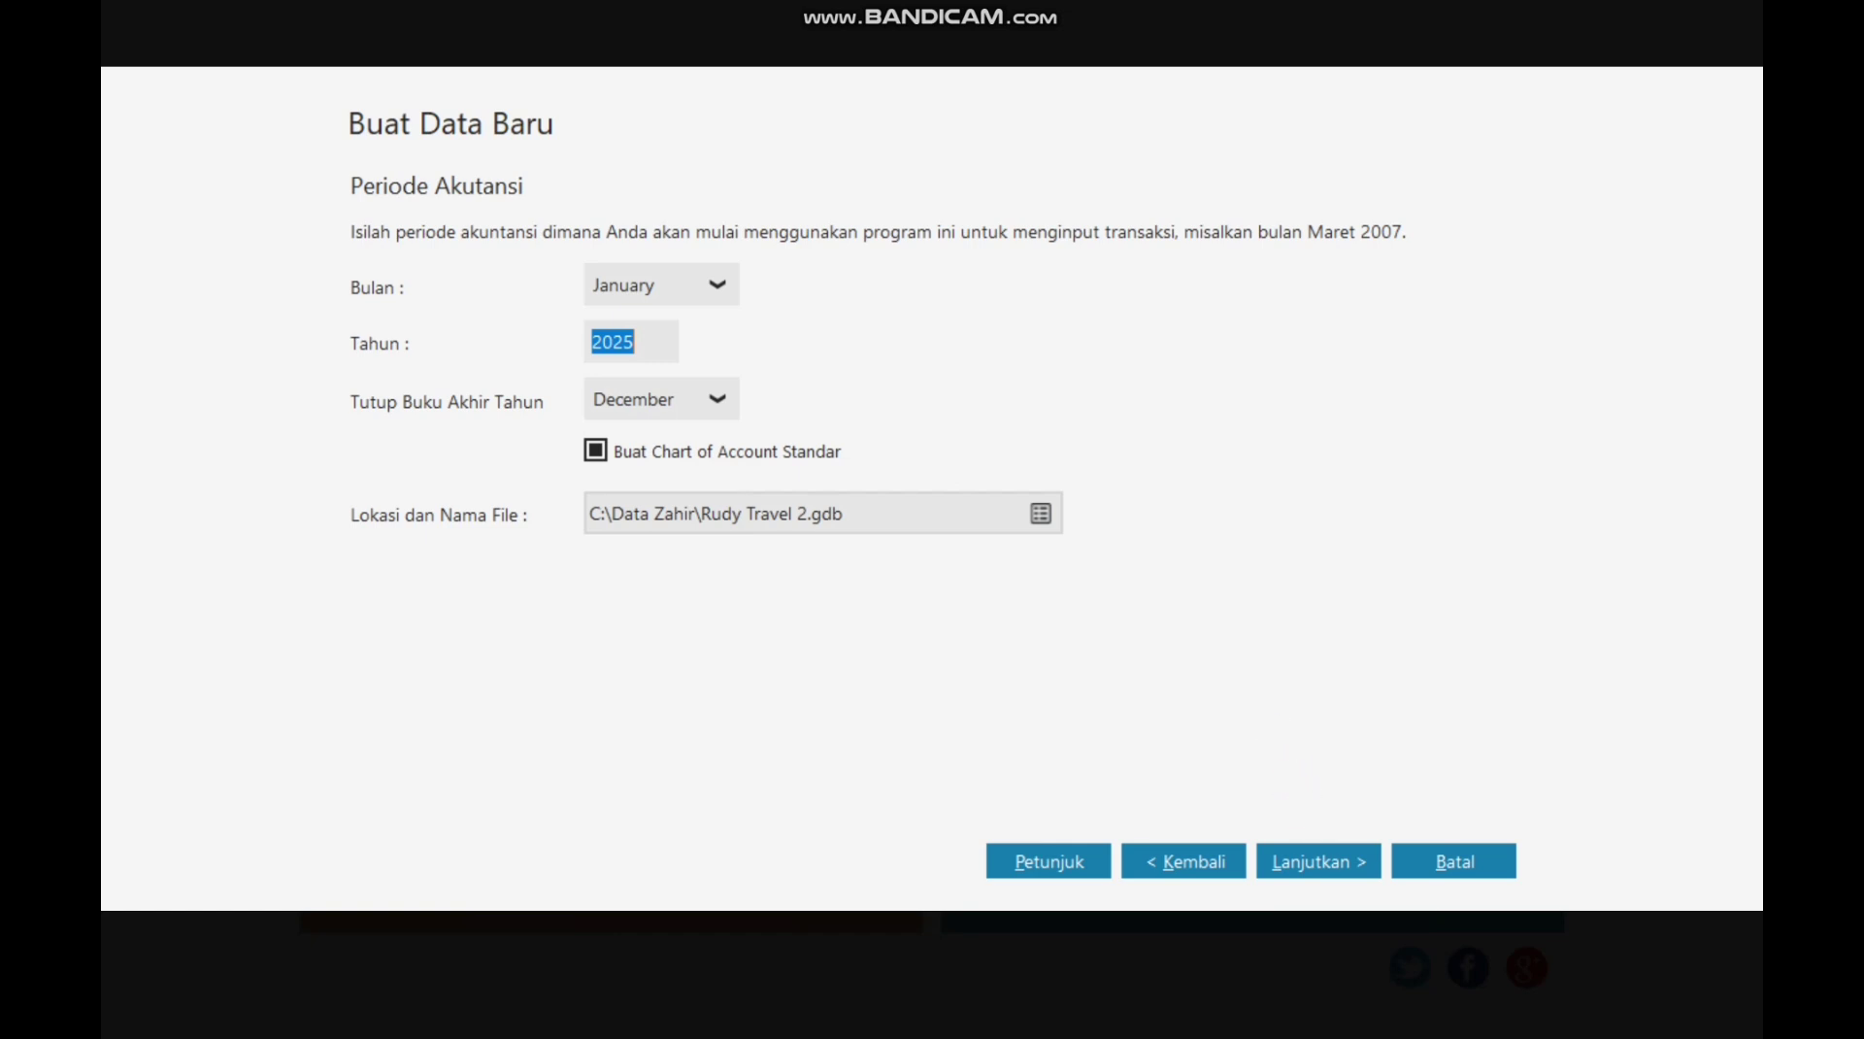
Step: Keep the default file location Rudy Travel 2.gdb and continue to department settings
{"action": "left_click", "coordinate": [1040, 513]}
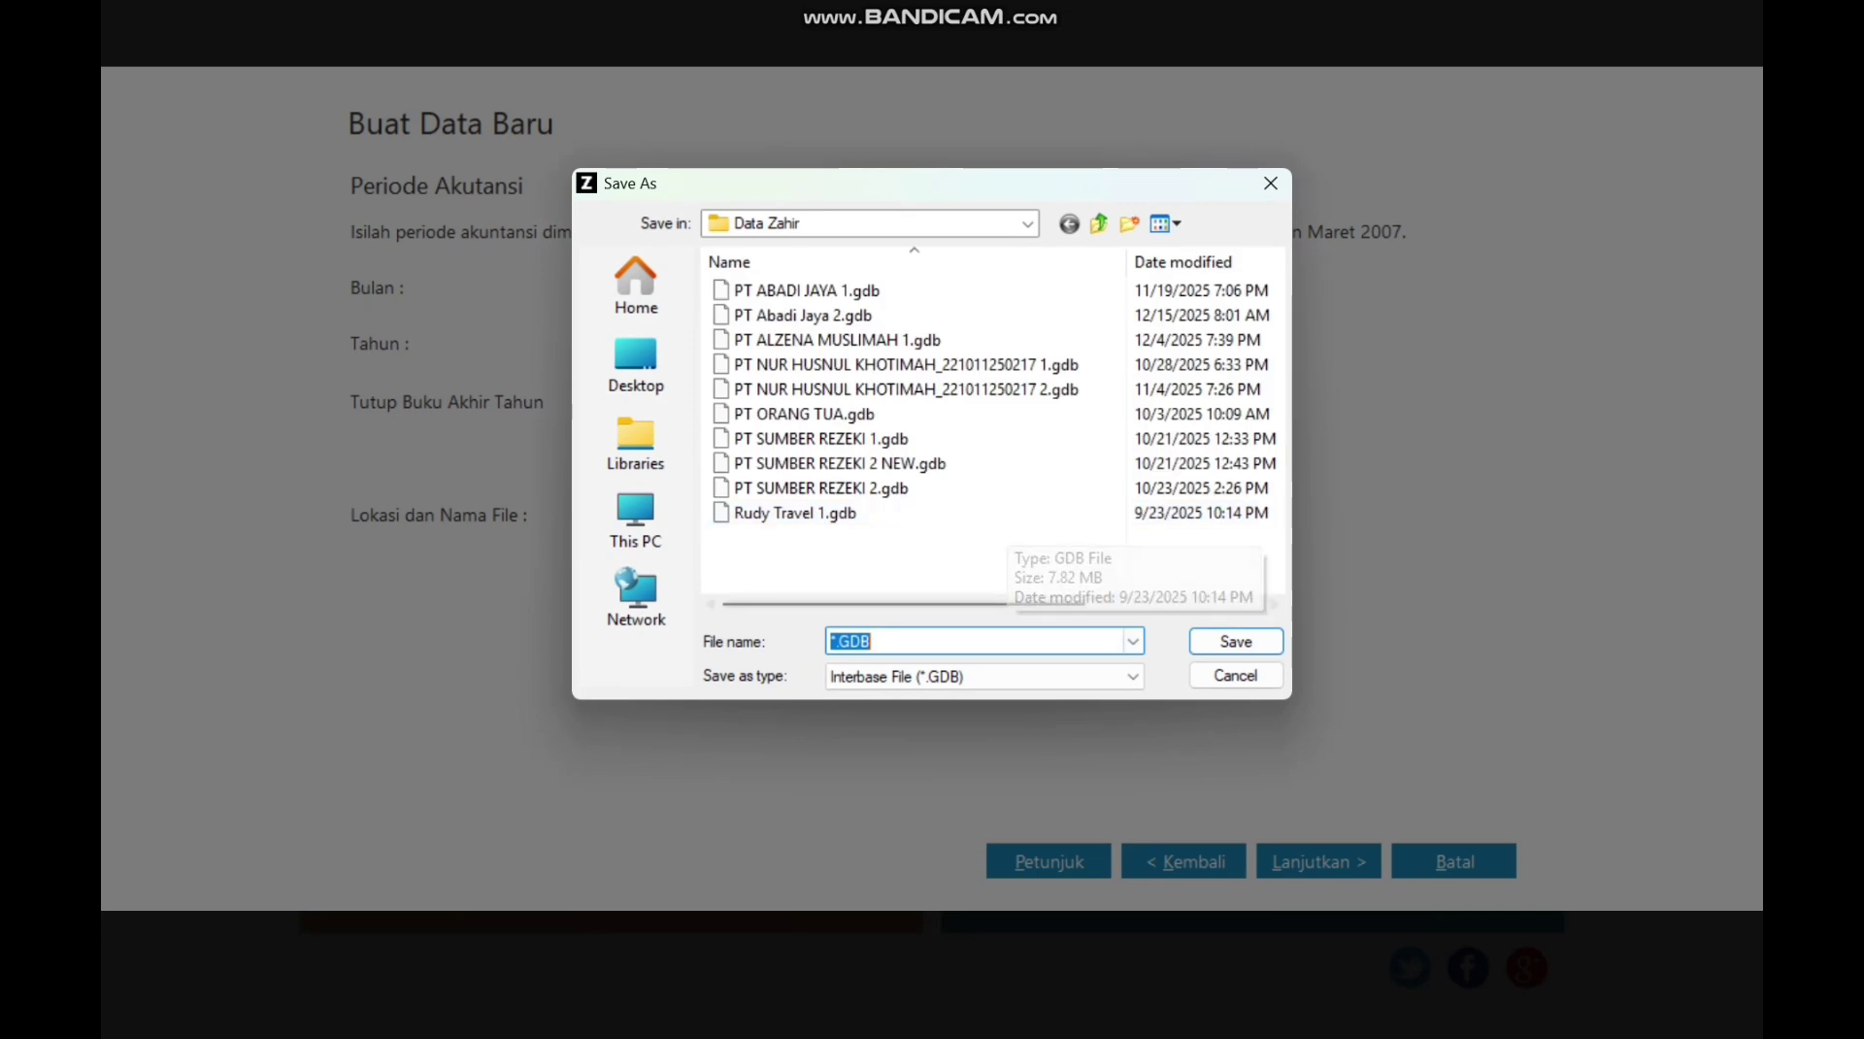
{"action": "left_click", "coordinate": [1234, 675]}
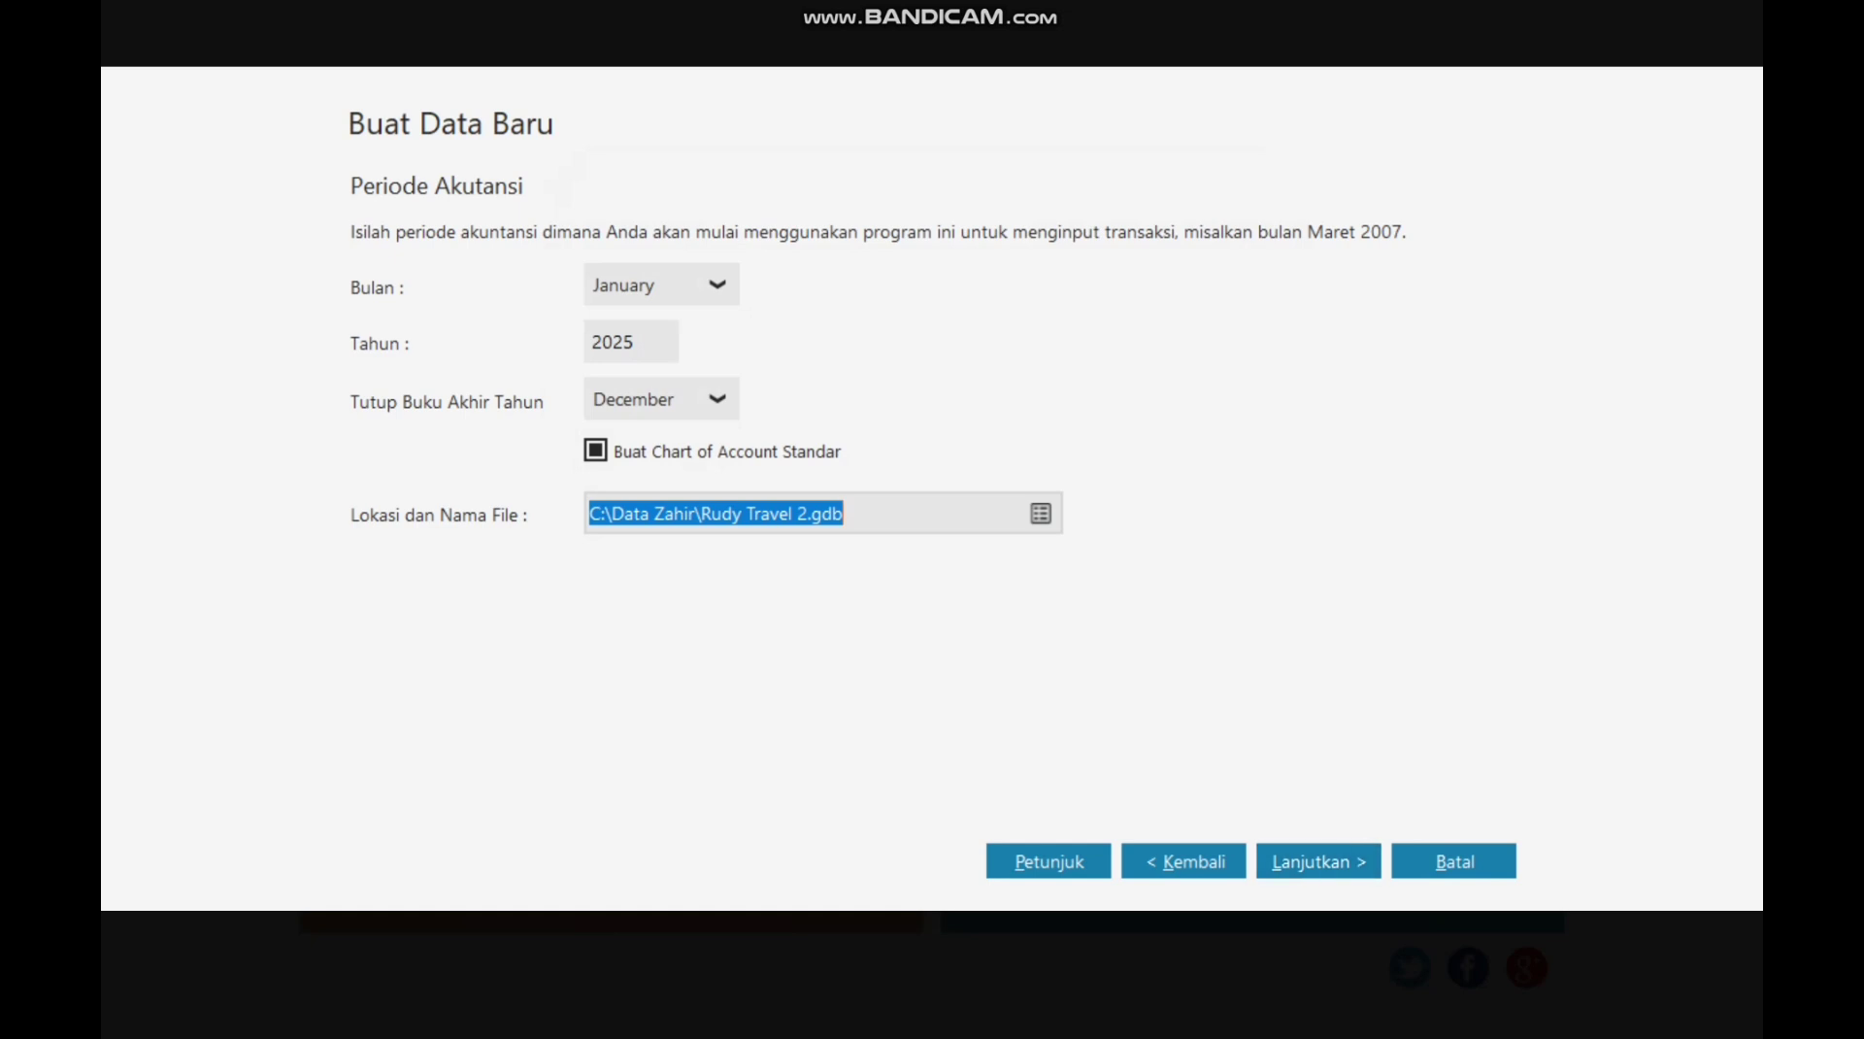
{"action": "left_click", "coordinate": [1318, 861]}
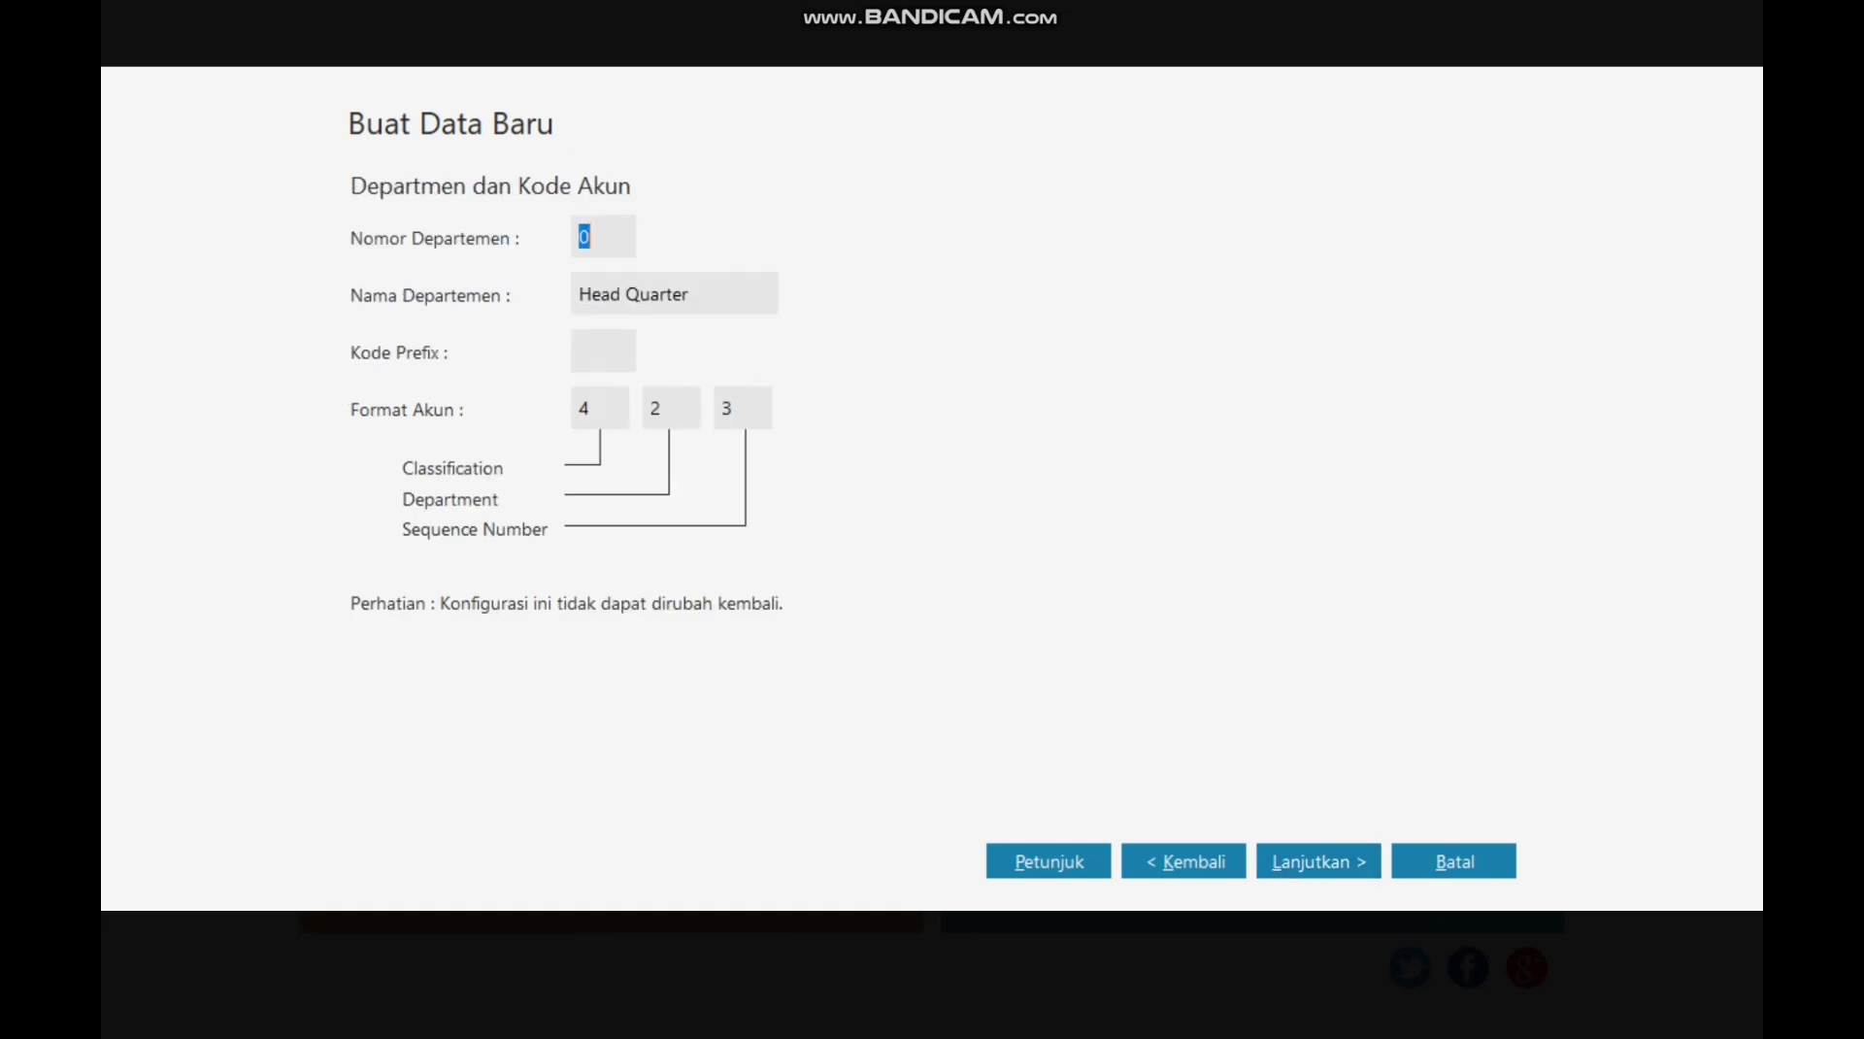
Step: Accept the department and account code defaults, then process the Rudy Travel data file
{"action": "left_click", "coordinate": [1318, 861]}
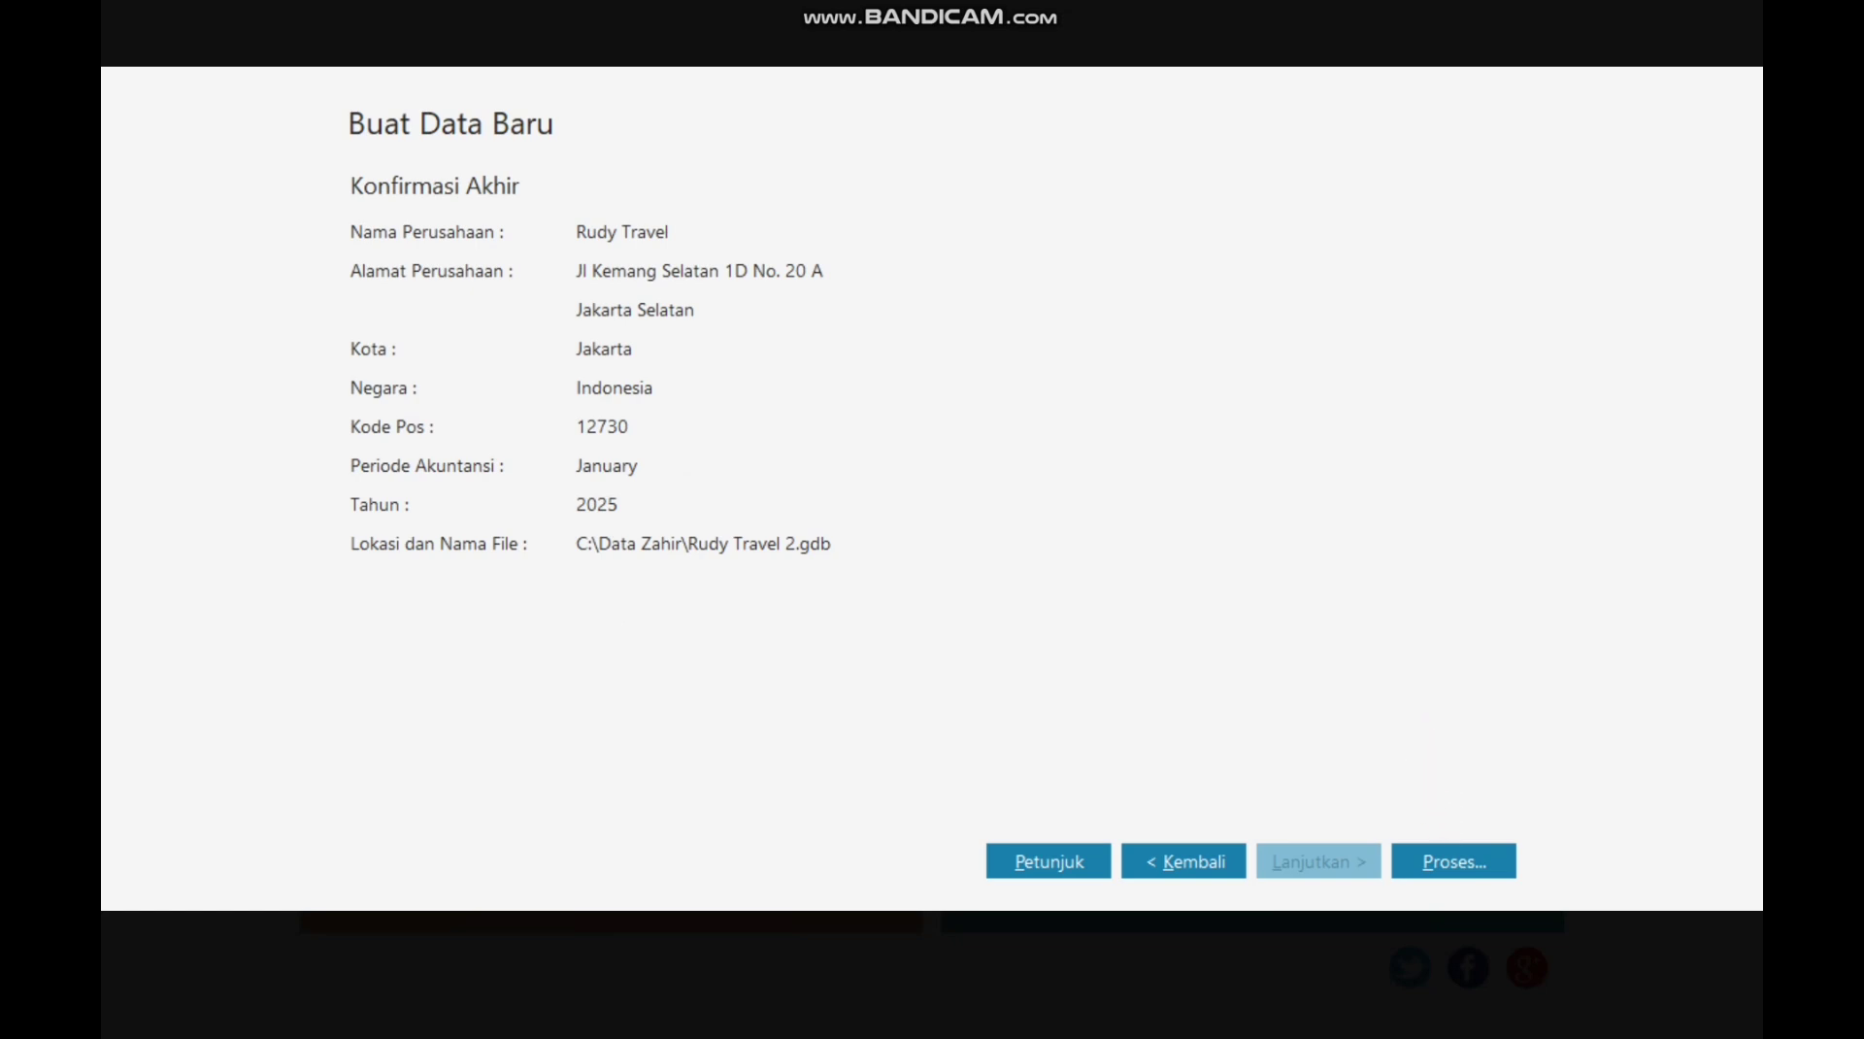
{"action": "left_click", "coordinate": [1453, 861]}
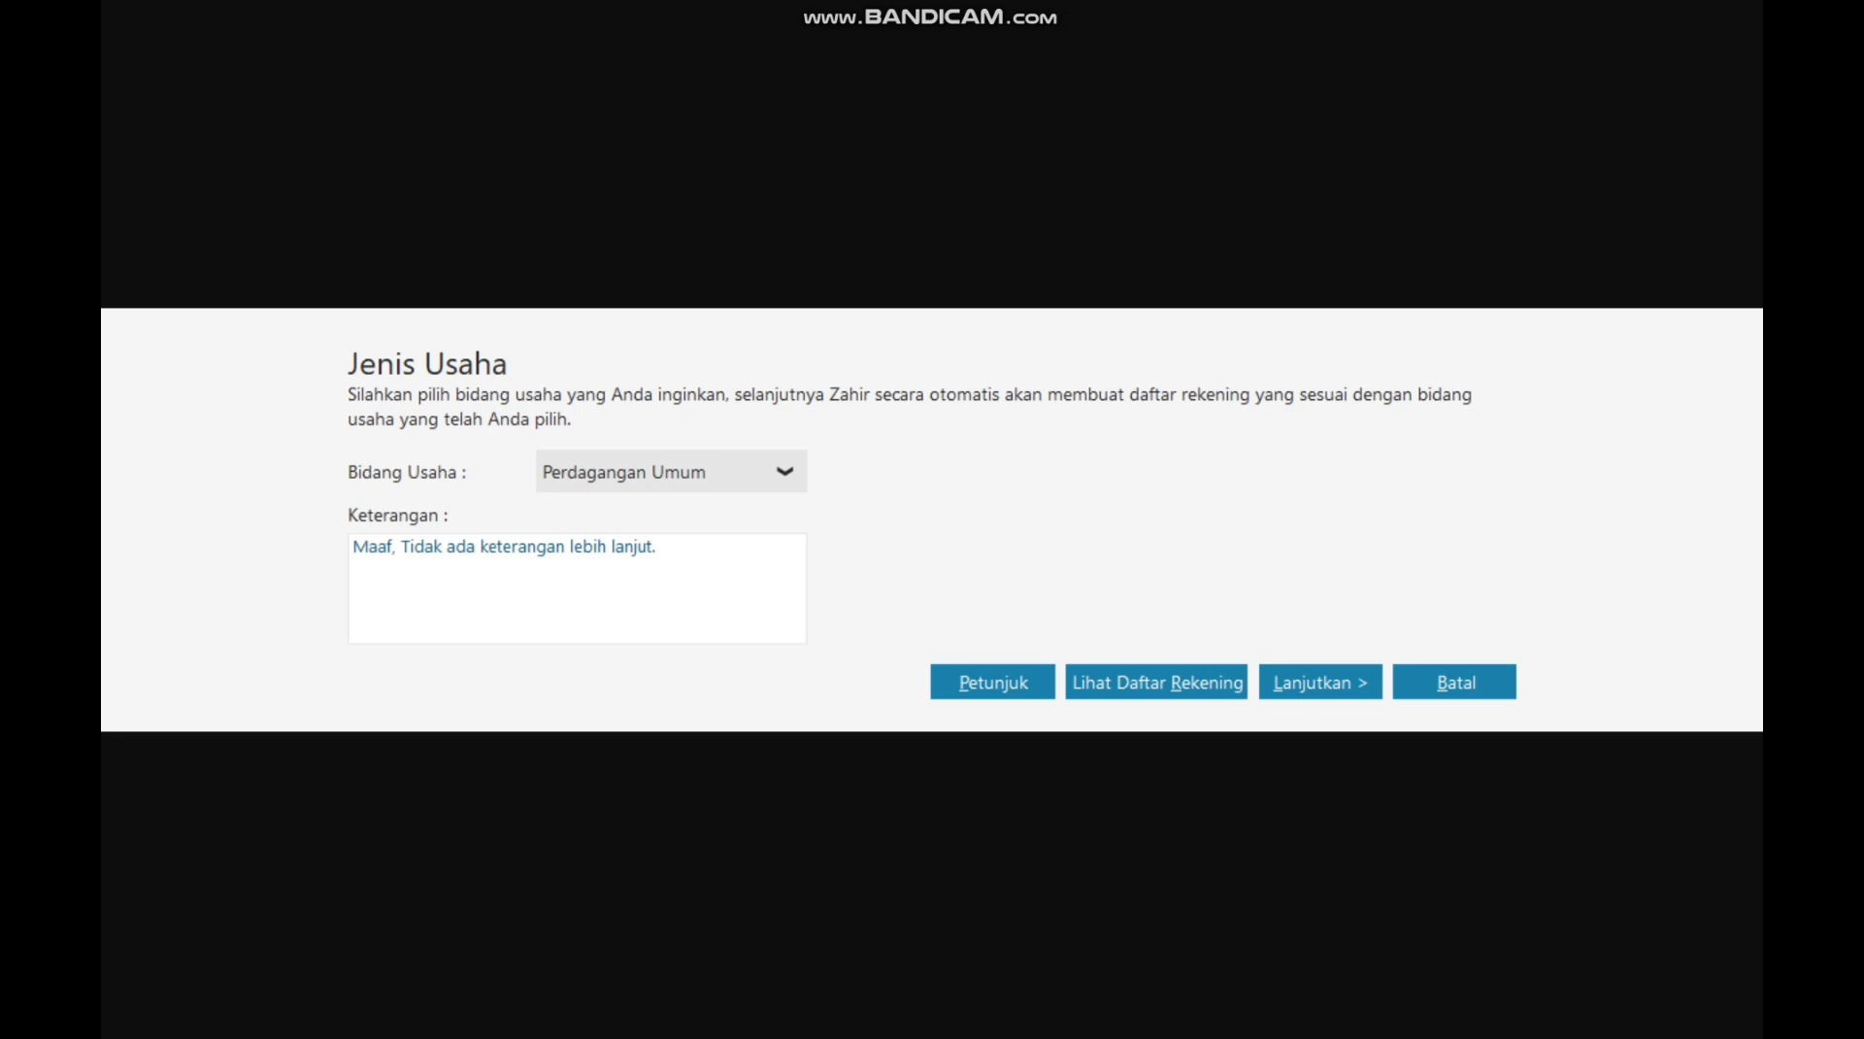
Step: Choose Jasa Umum as the business type and continue
{"action": "left_click", "coordinate": [679, 472]}
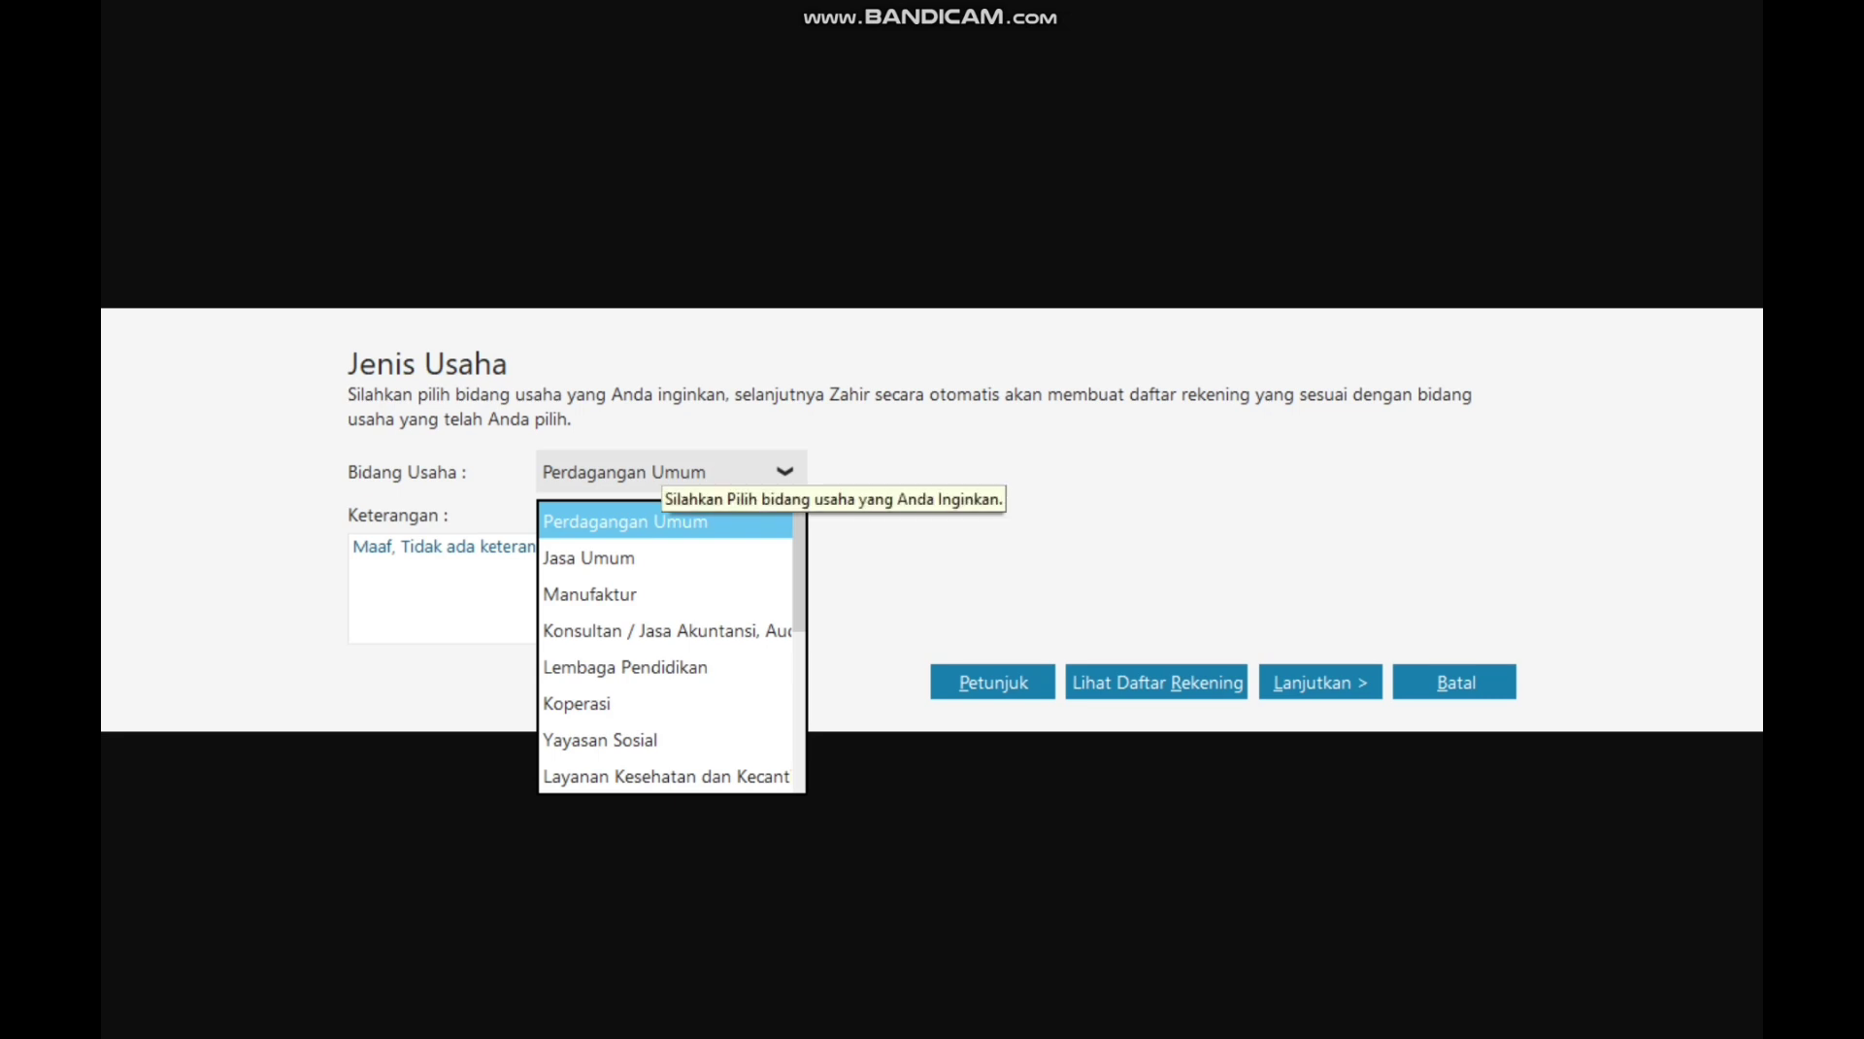
{"action": "key", "text": "Return"}
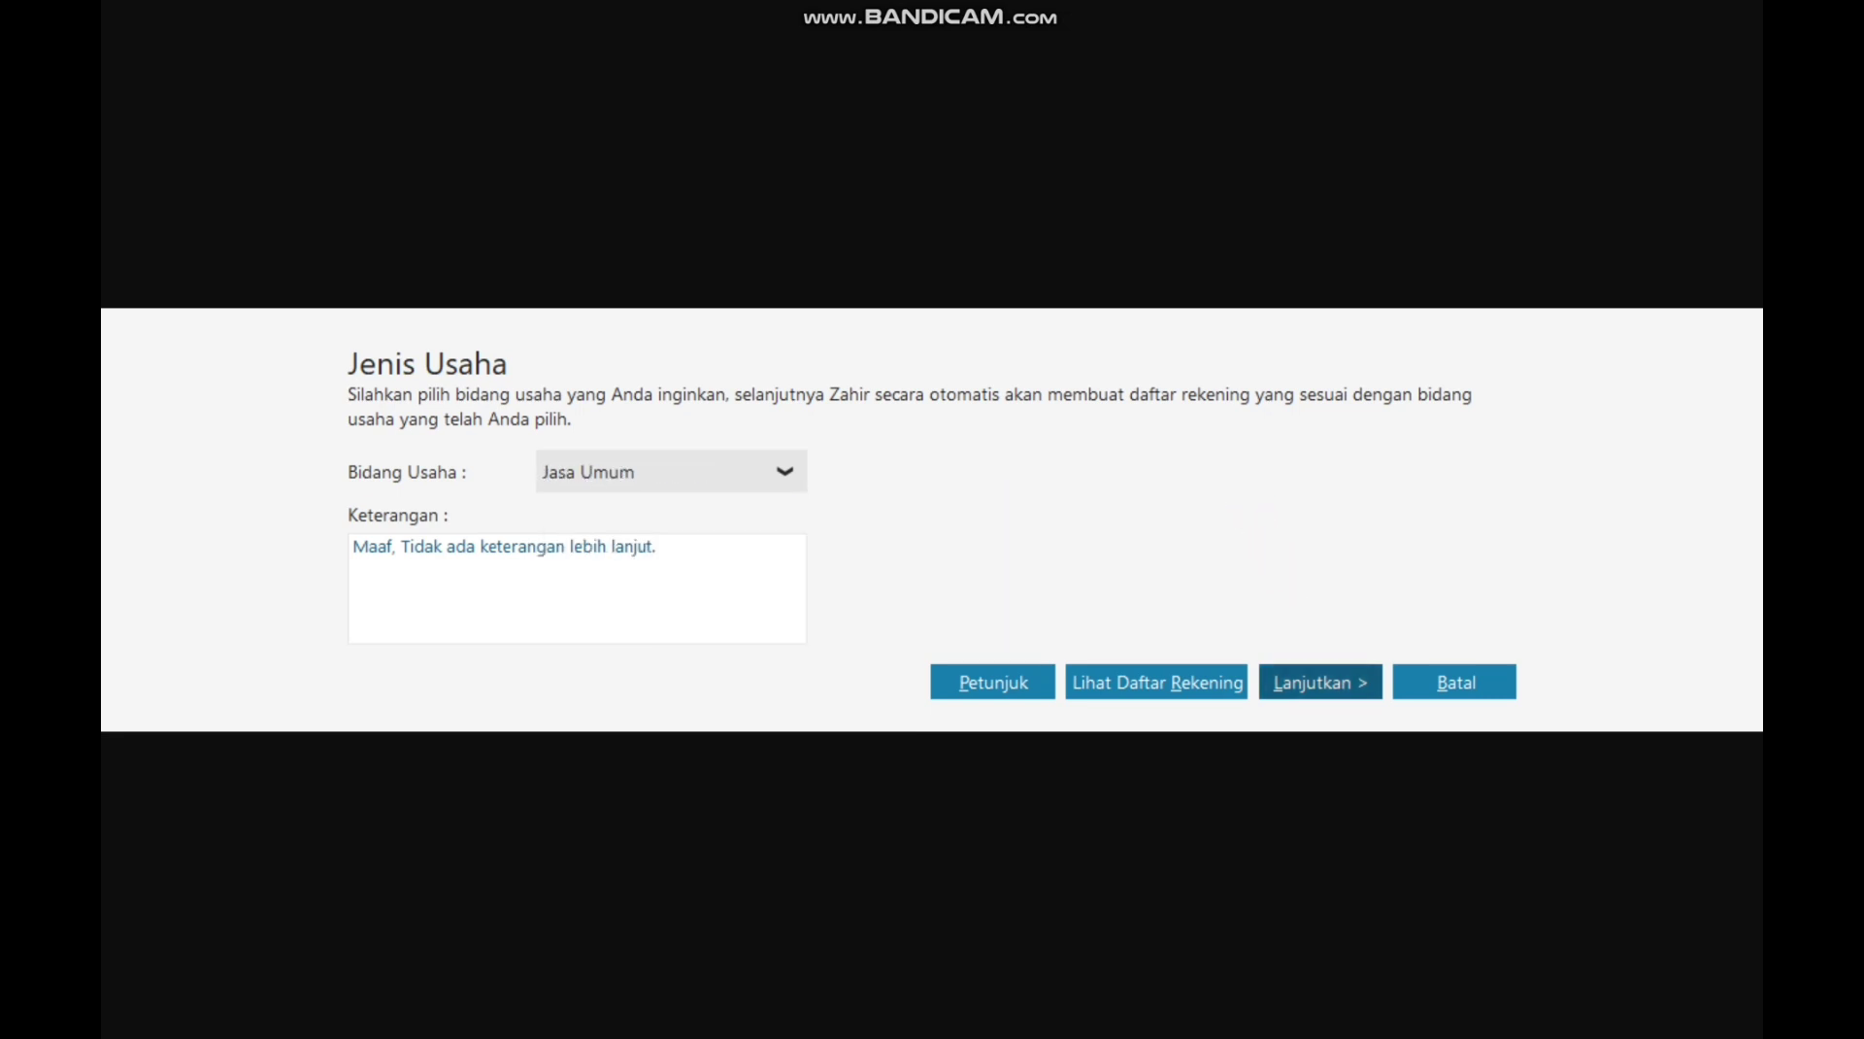
{"action": "left_click", "coordinate": [1320, 683]}
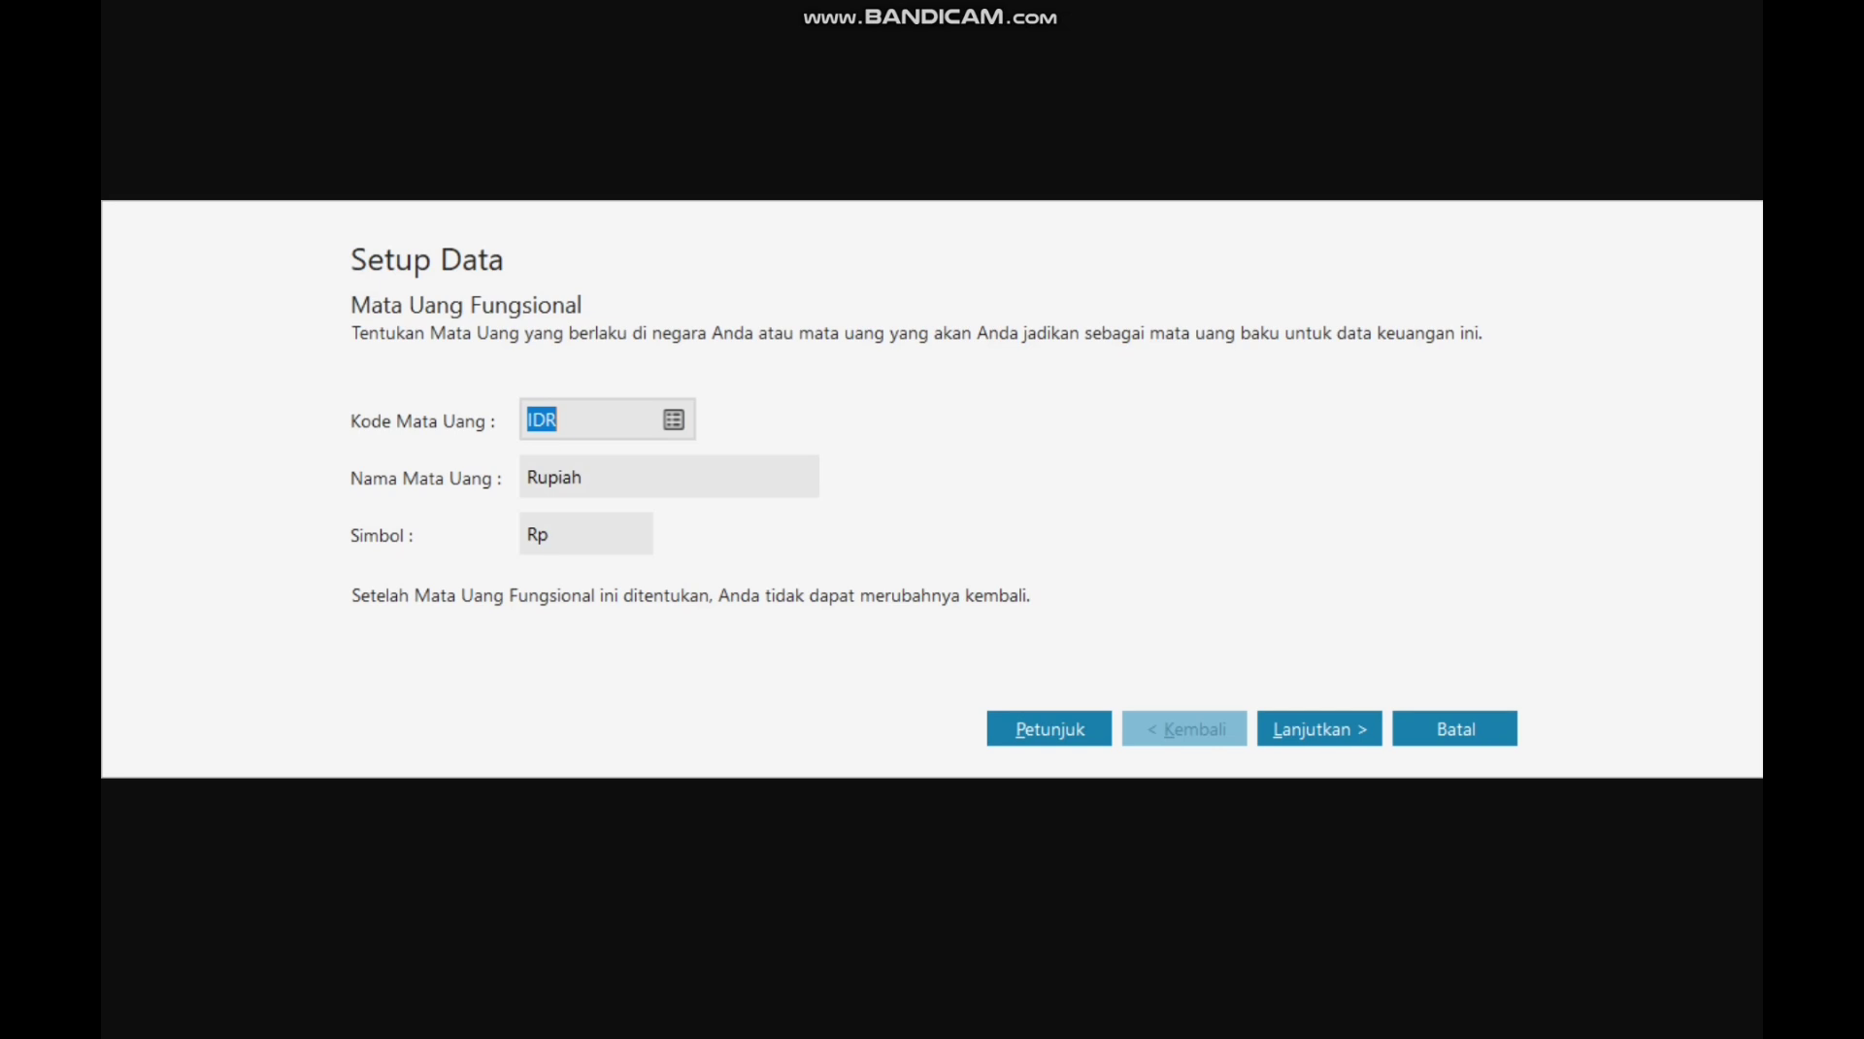
Step: Accept IDR Rupiah as functional currency and USD as foreign currency, then finish setup
{"action": "left_click", "coordinate": [528, 477]}
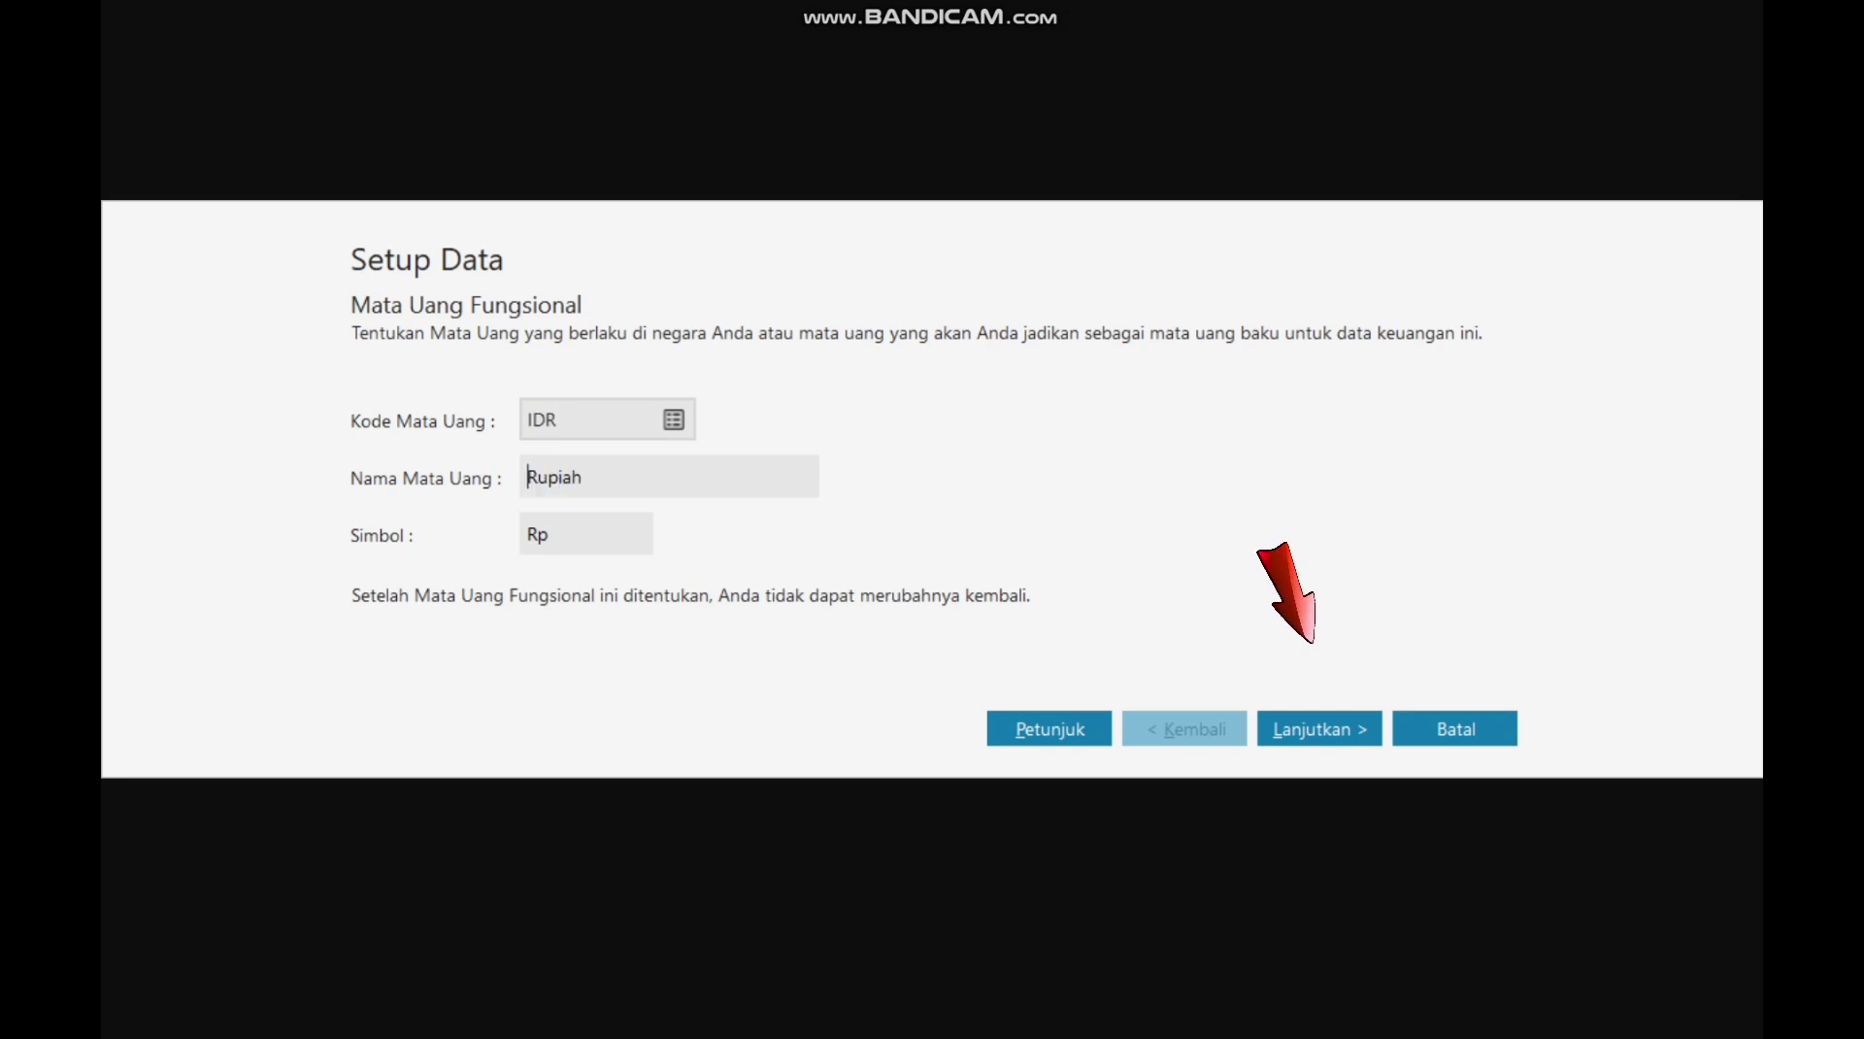
{"action": "left_click", "coordinate": [1317, 723]}
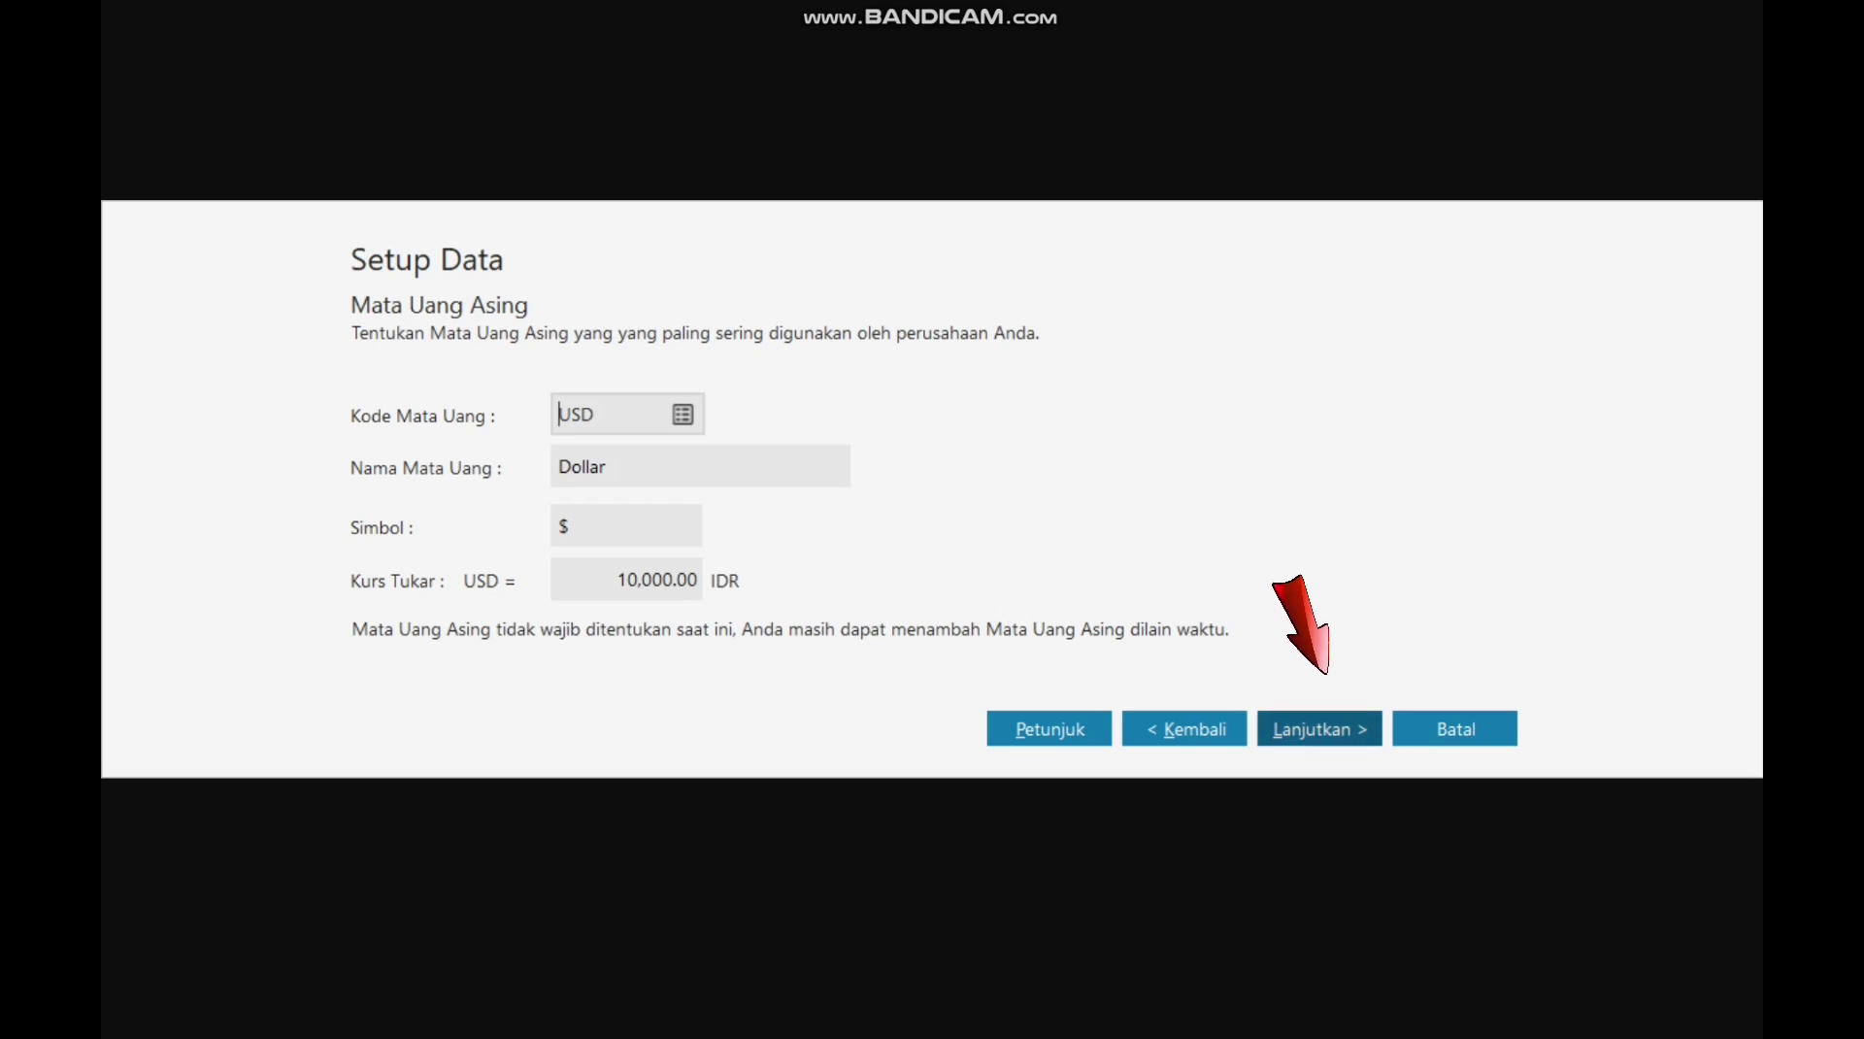
{"action": "left_click", "coordinate": [1319, 729]}
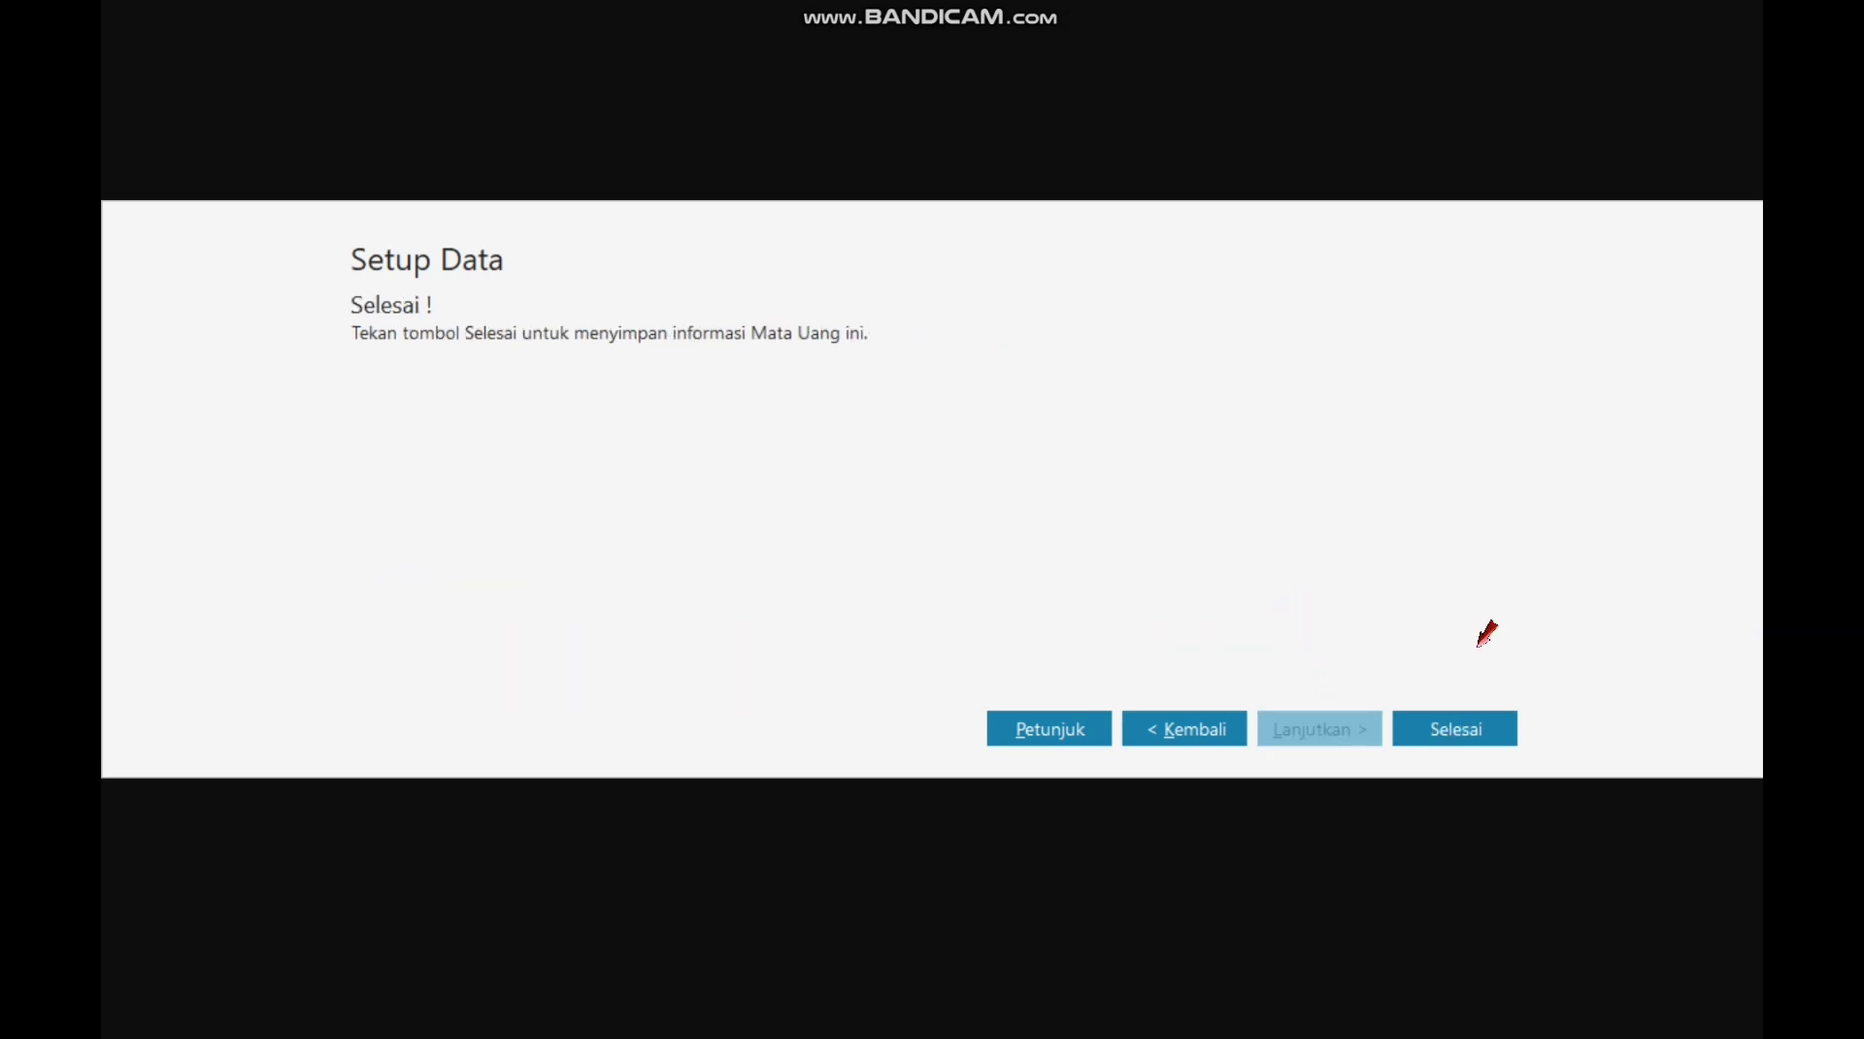
{"action": "left_click", "coordinate": [1454, 728]}
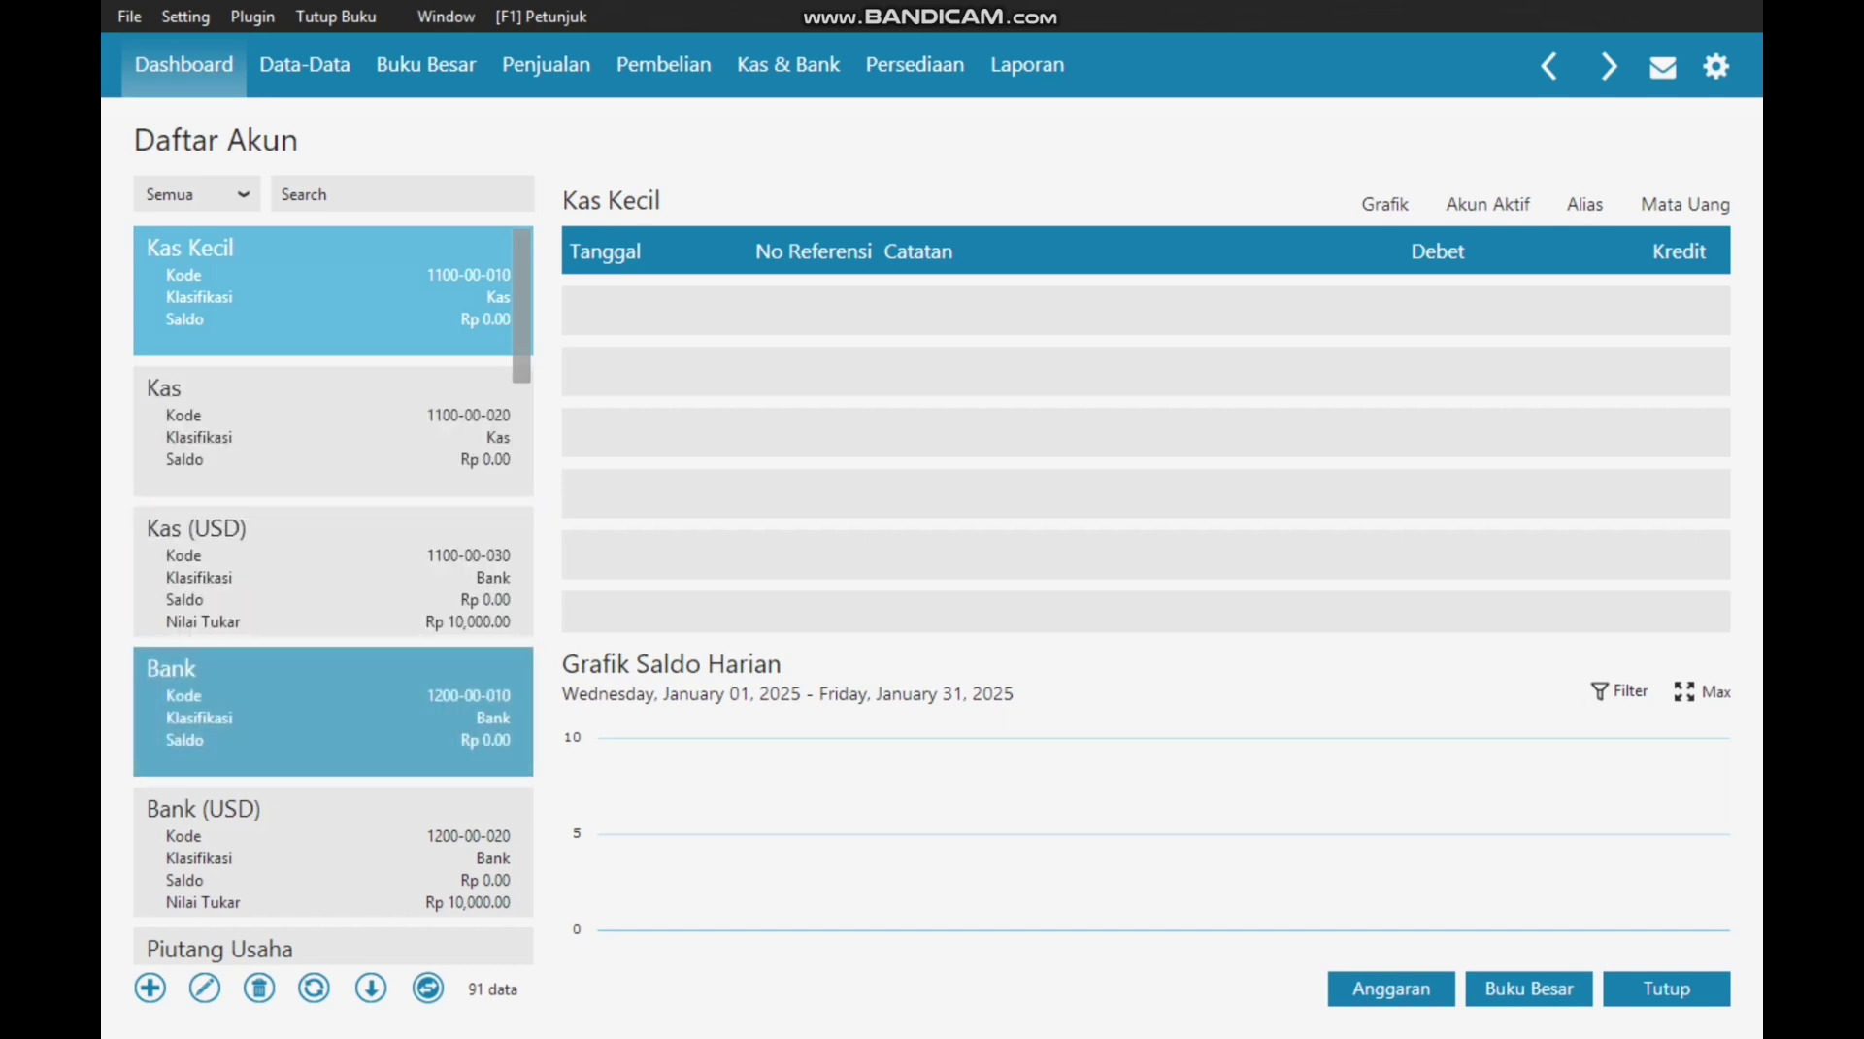
Step: Switch the account list to table view and scroll down to the Harta Tetap Berwujud accounts
{"action": "scroll", "coordinate": [330, 709], "scroll_direction": "down", "scroll_amount": 4}
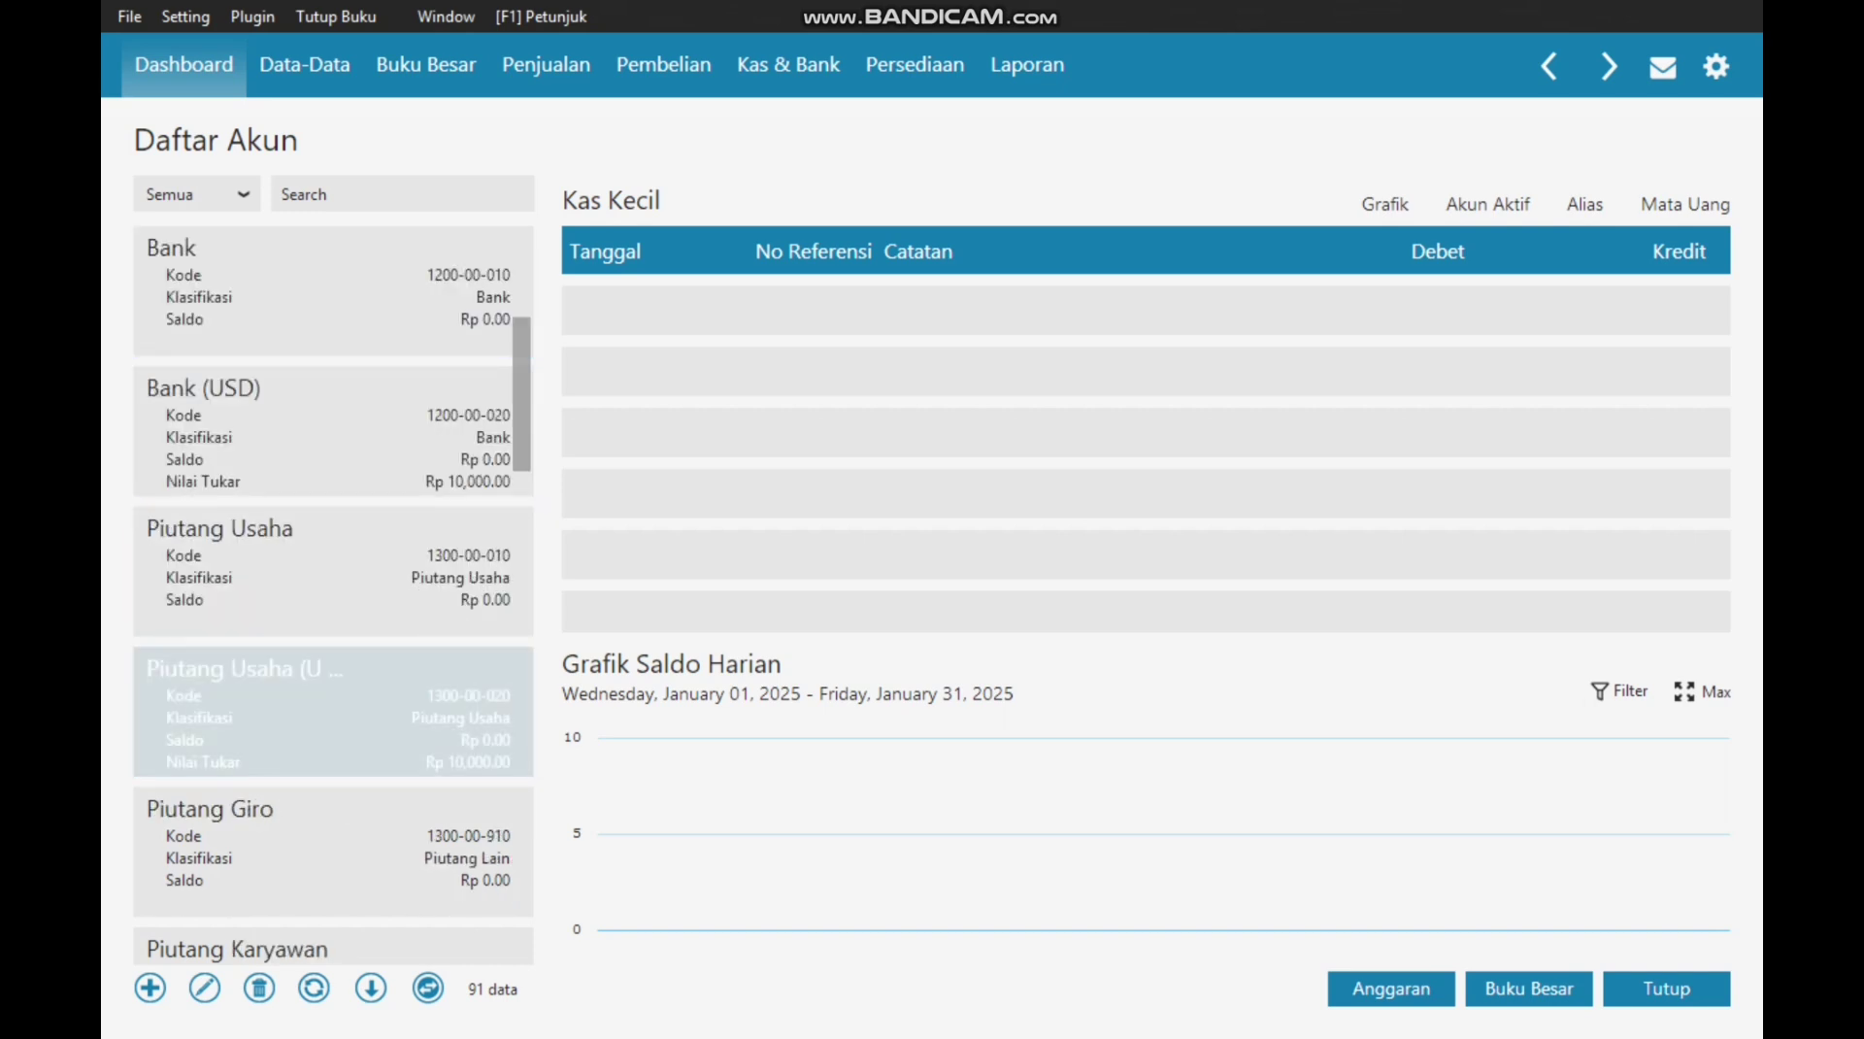
{"action": "scroll", "coordinate": [330, 709], "scroll_direction": "down", "scroll_amount": 7}
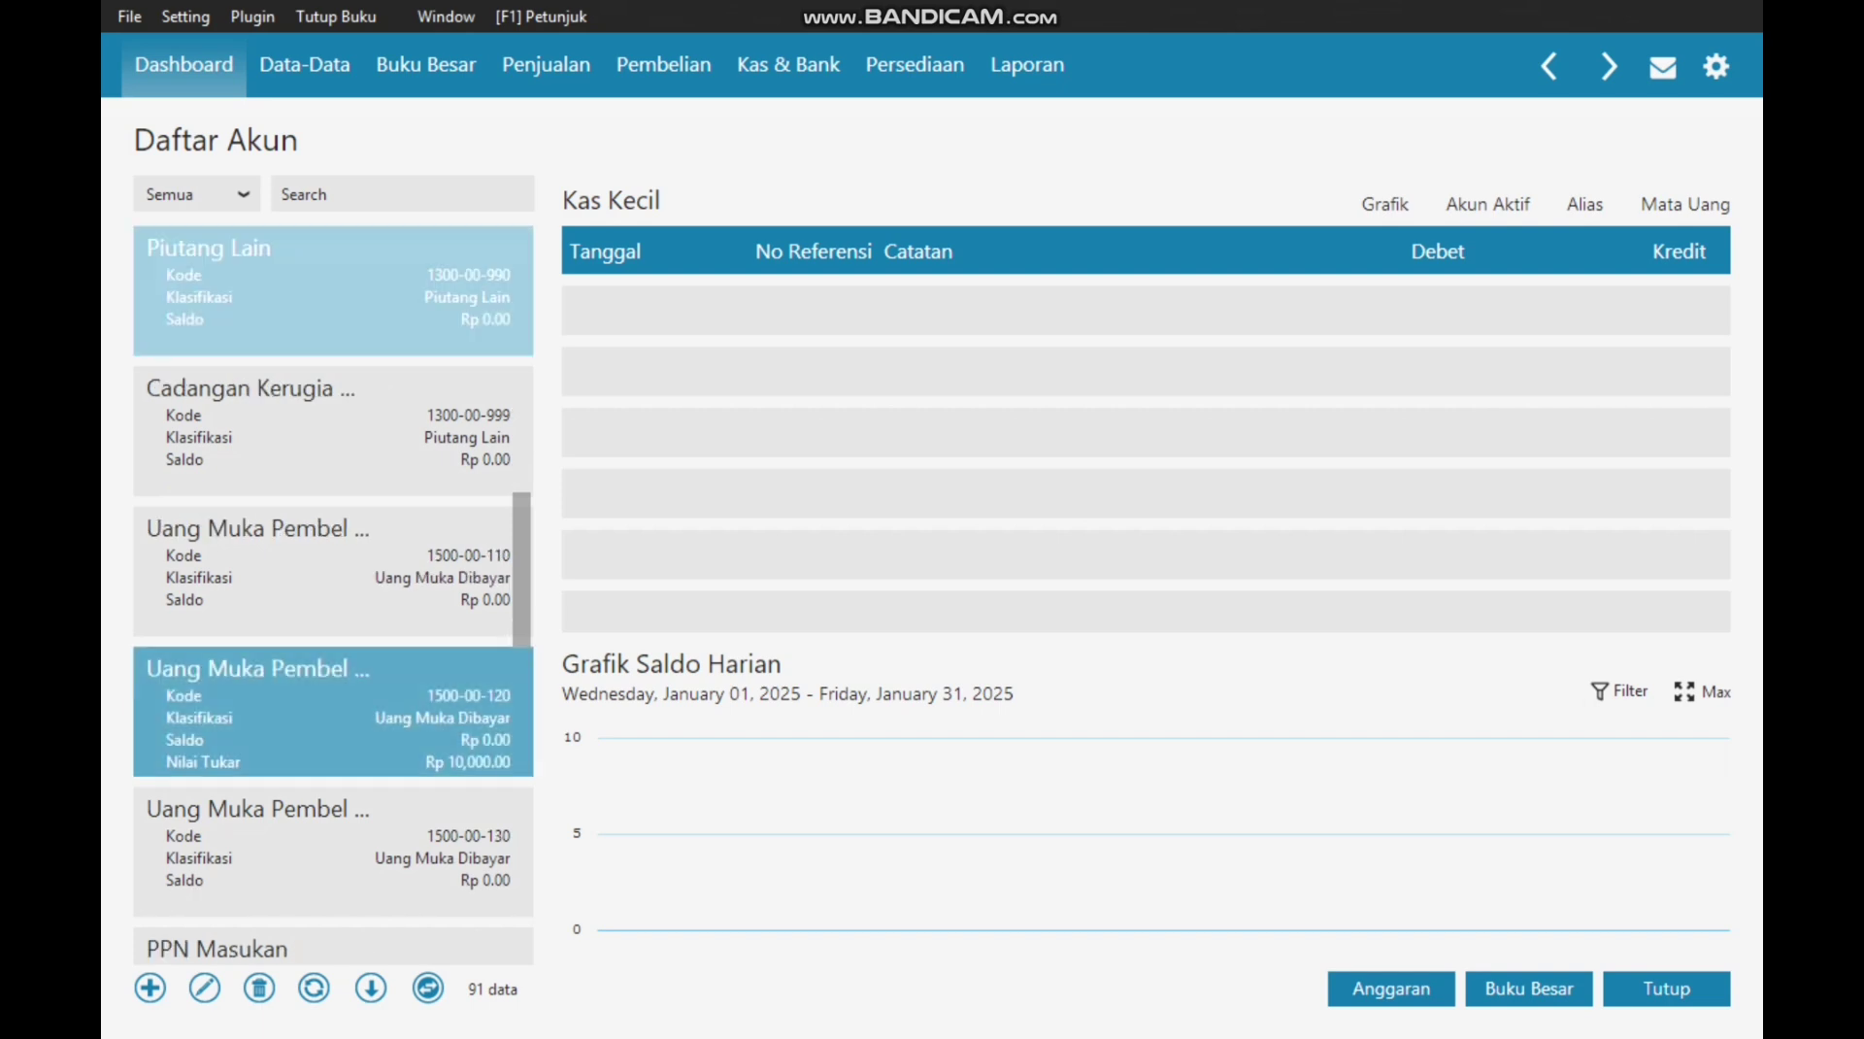
{"action": "scroll", "coordinate": [330, 708], "scroll_direction": "down", "scroll_amount": 3}
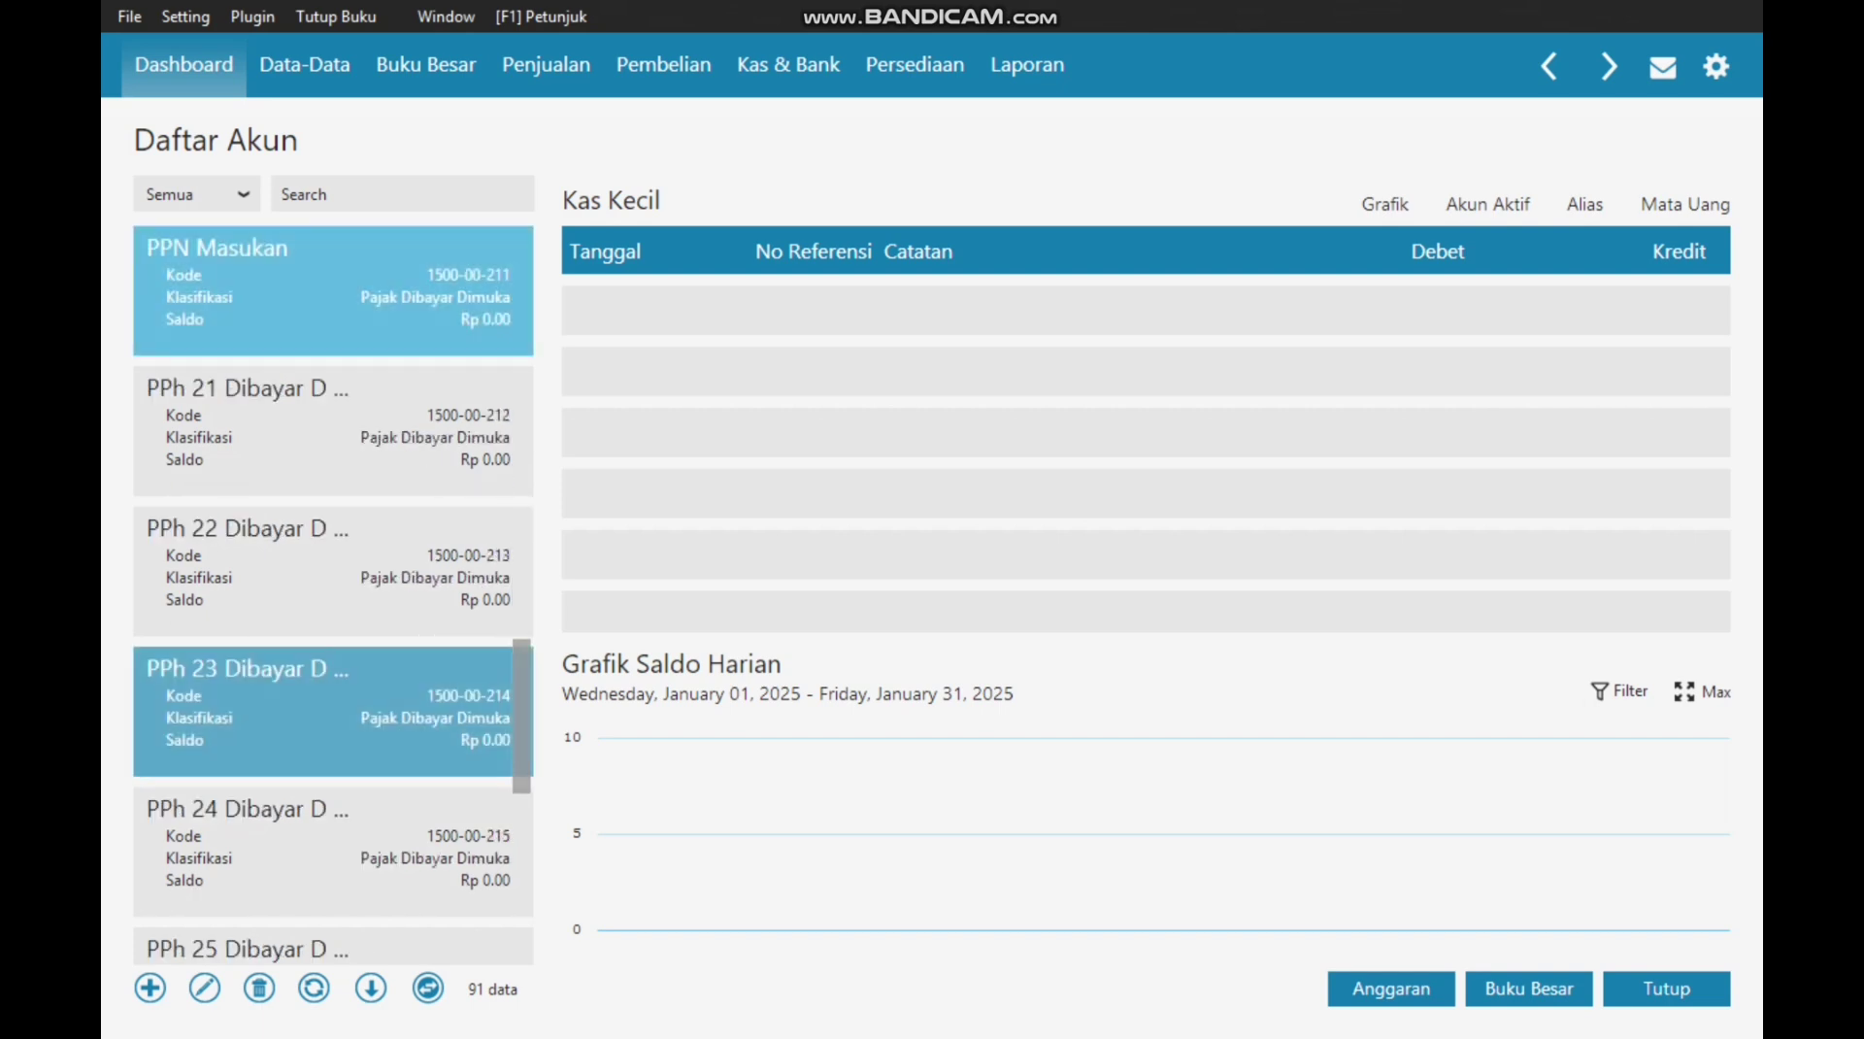
{"action": "left_click", "coordinate": [330, 708]}
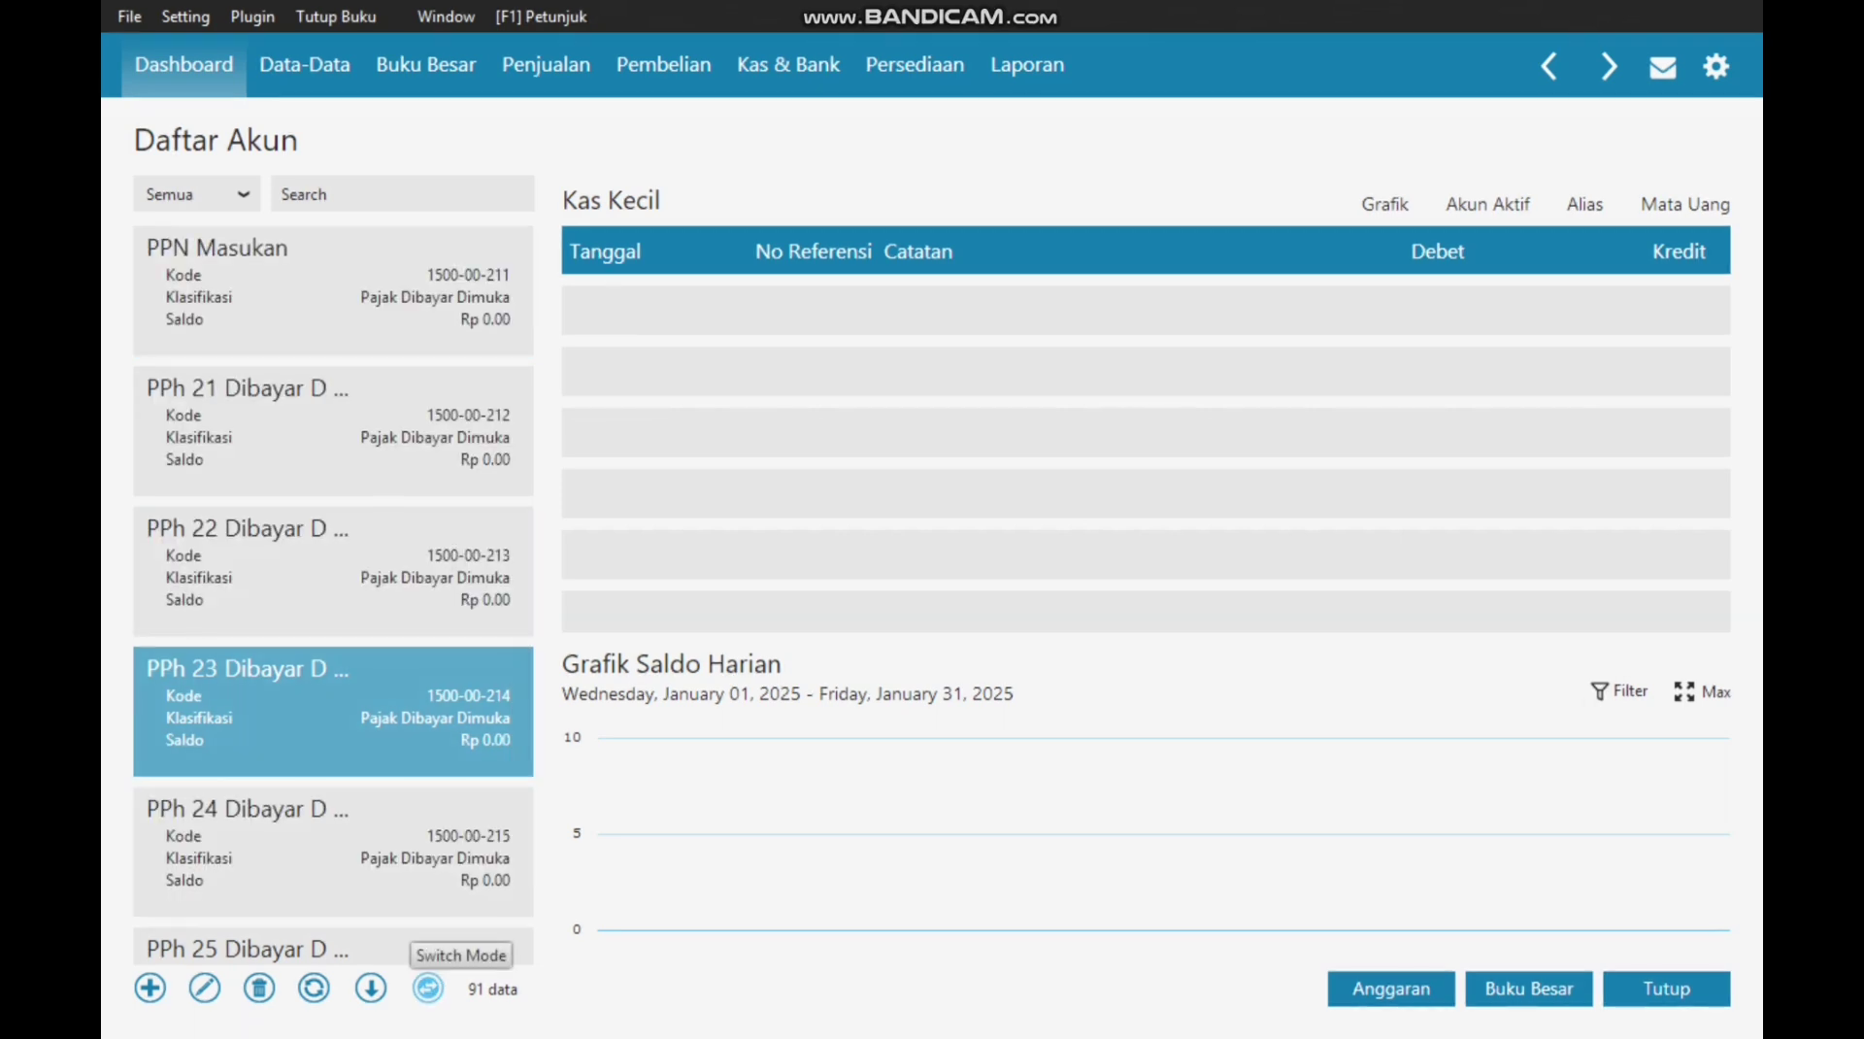
{"action": "left_click", "coordinate": [428, 987]}
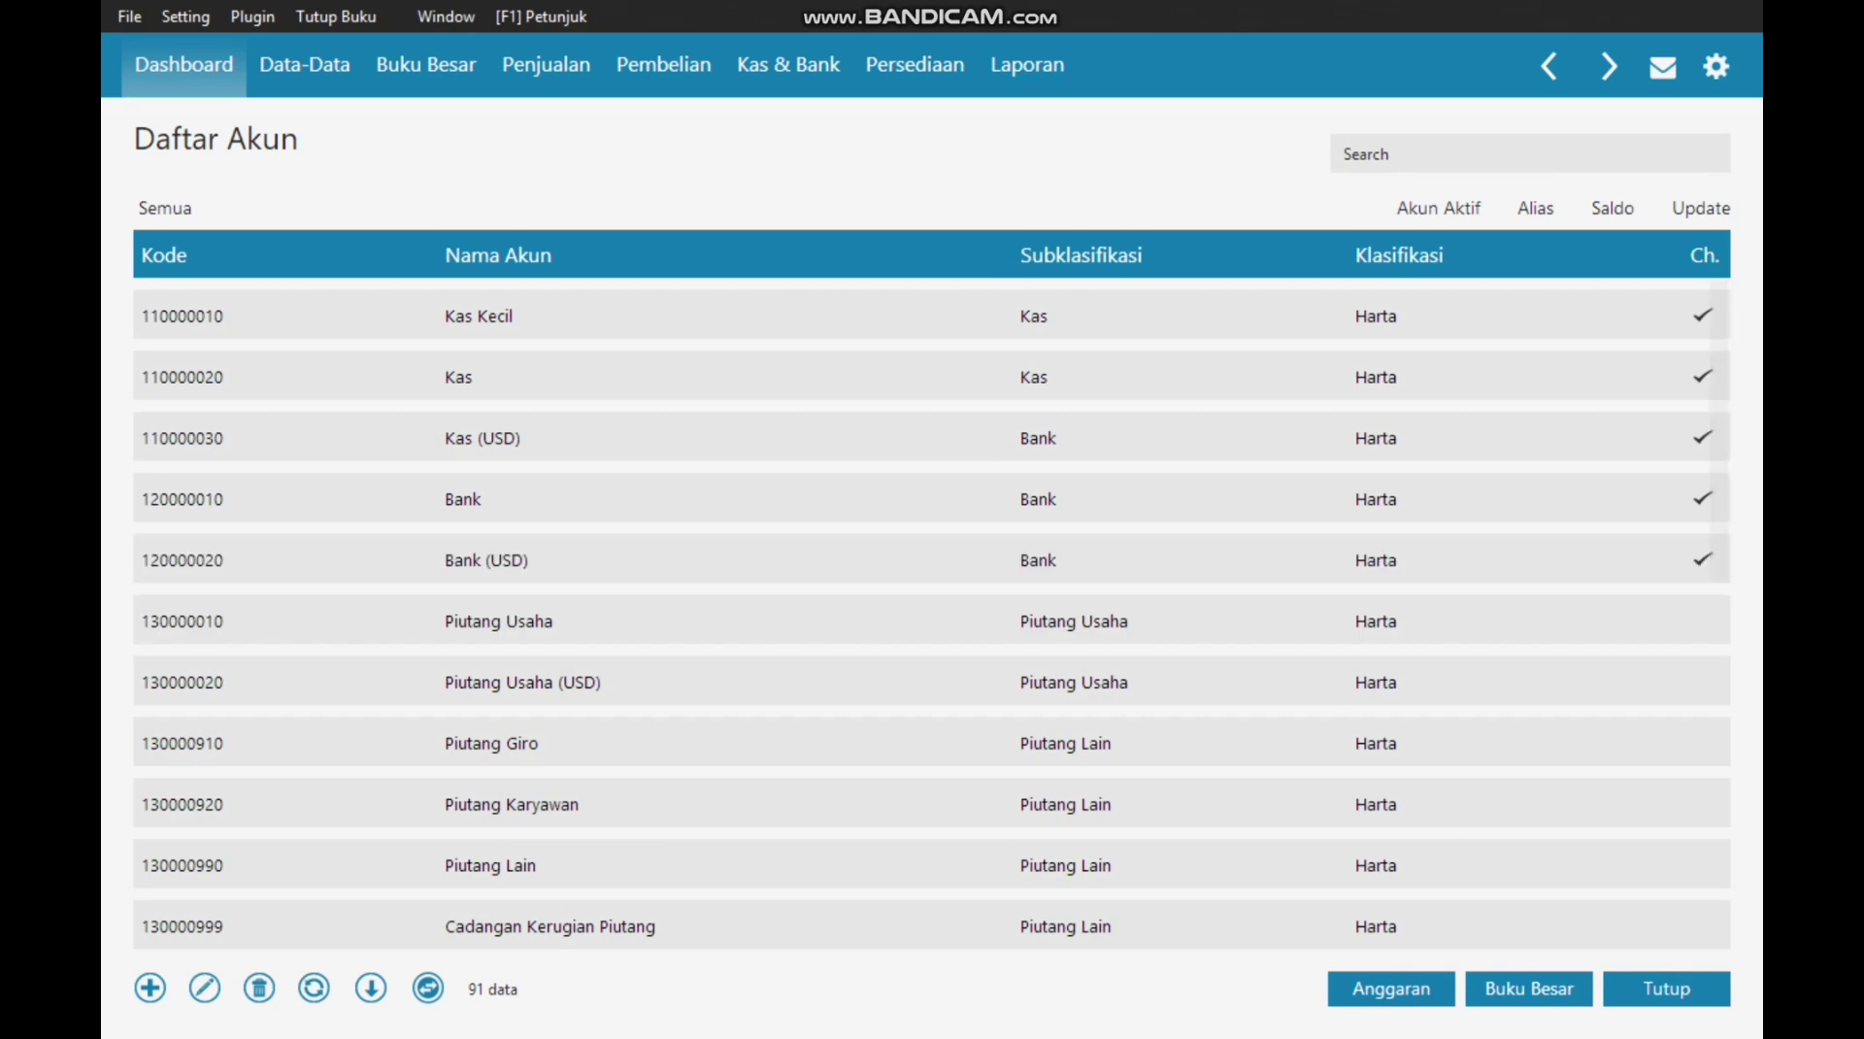
{"action": "scroll", "coordinate": [932, 679], "scroll_direction": "down", "scroll_amount": 6}
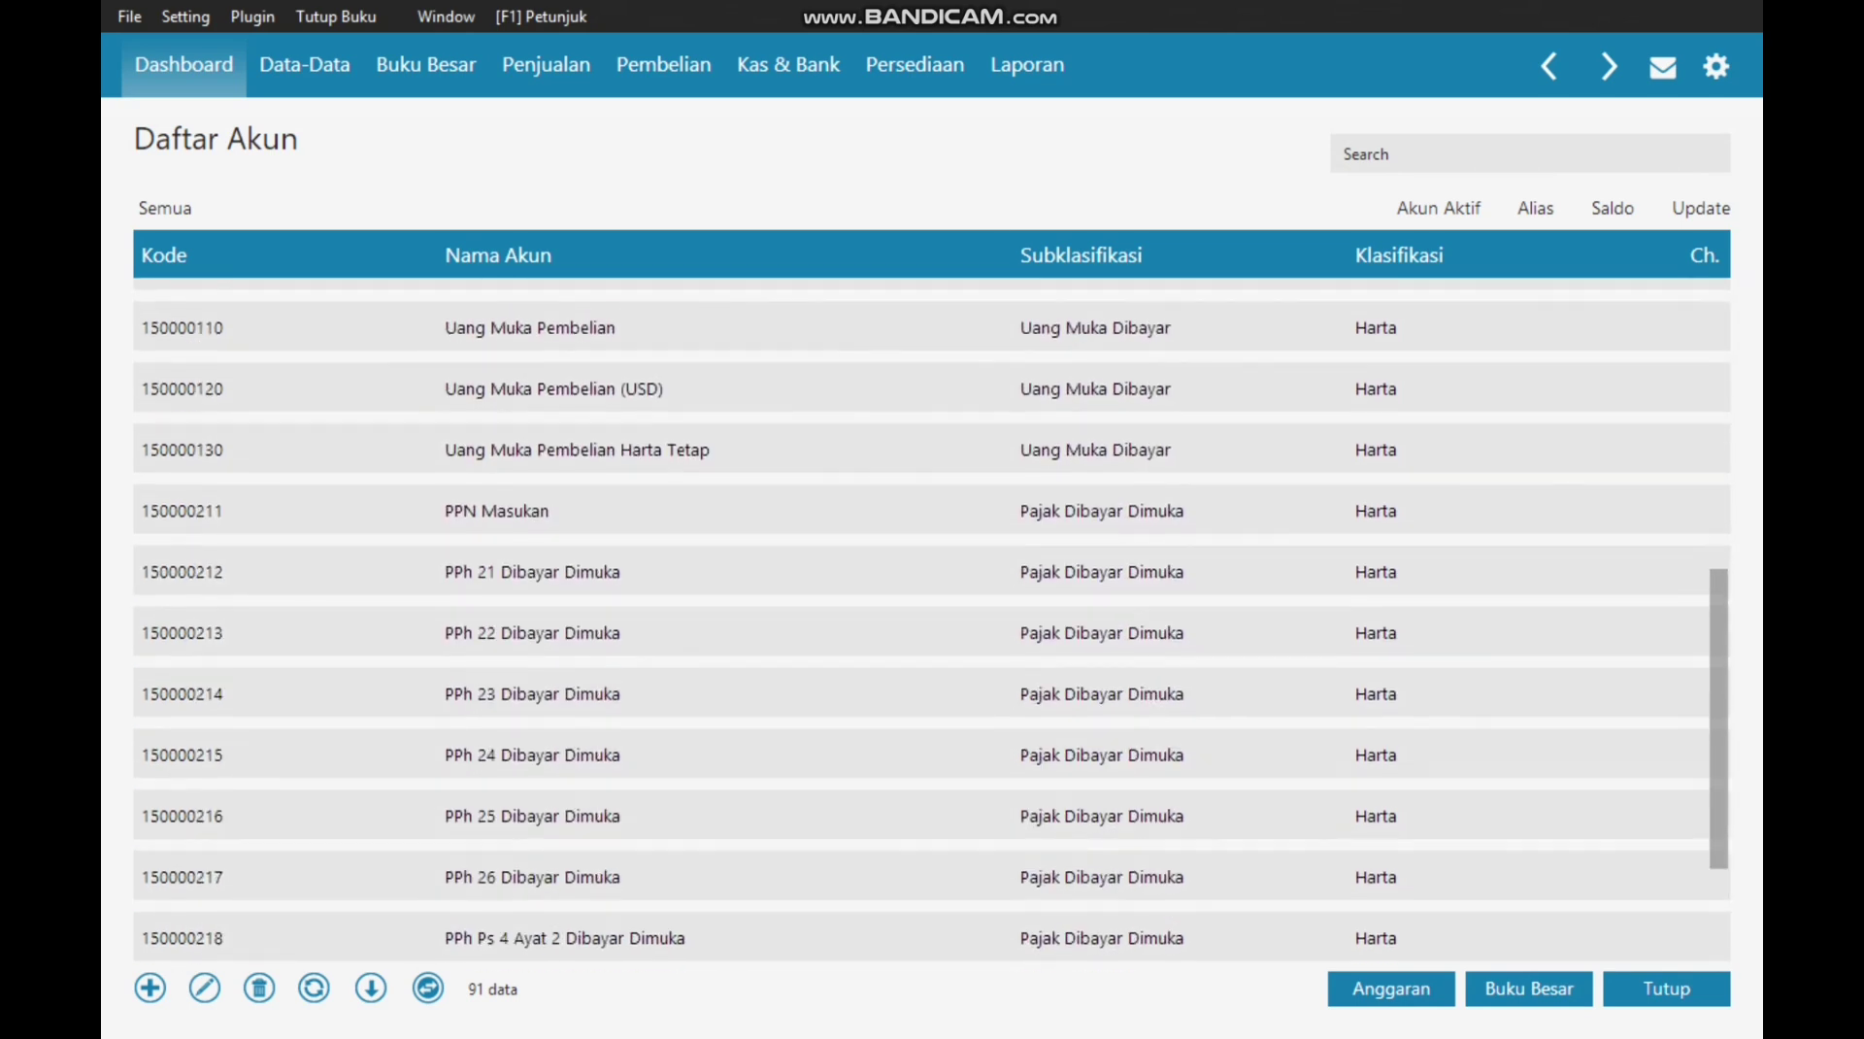
{"action": "scroll", "coordinate": [932, 682], "scroll_direction": "down", "scroll_amount": 2}
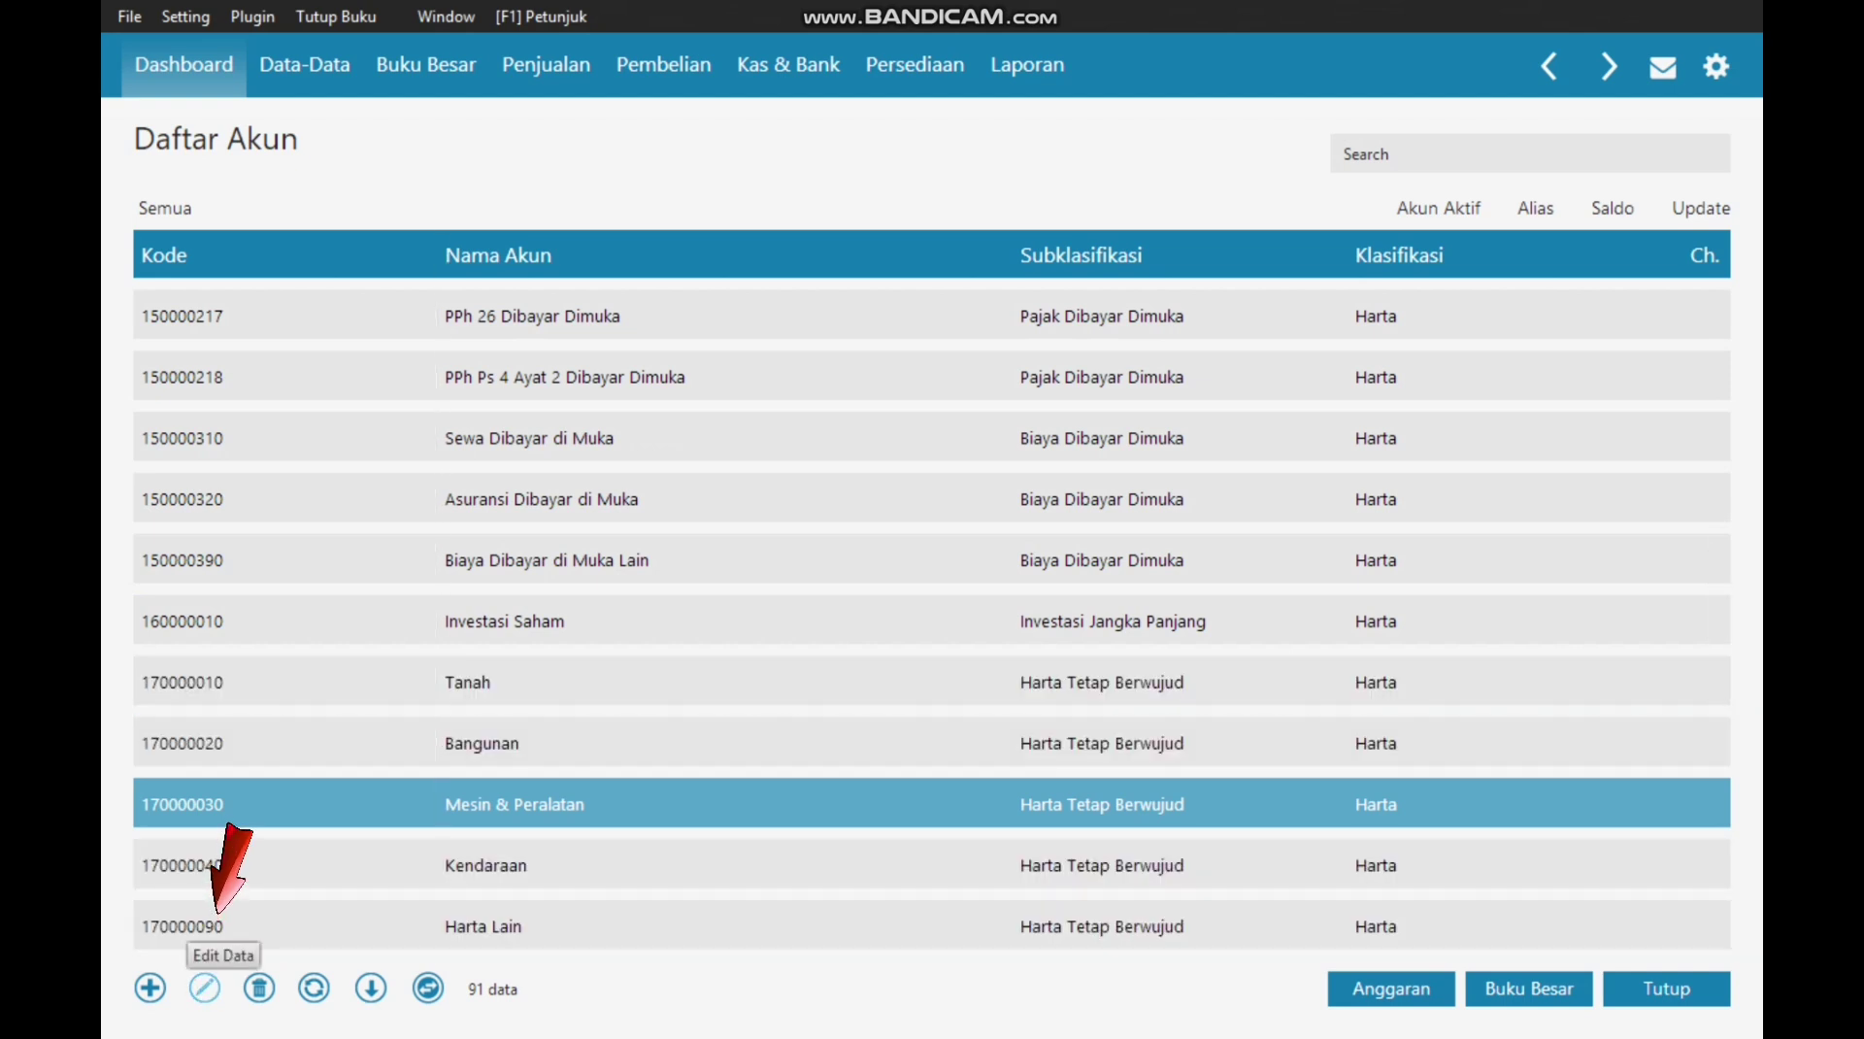
Step: Rename the Mesin & Peralatan account to Peralatan and save it
{"action": "left_click", "coordinate": [204, 987]}
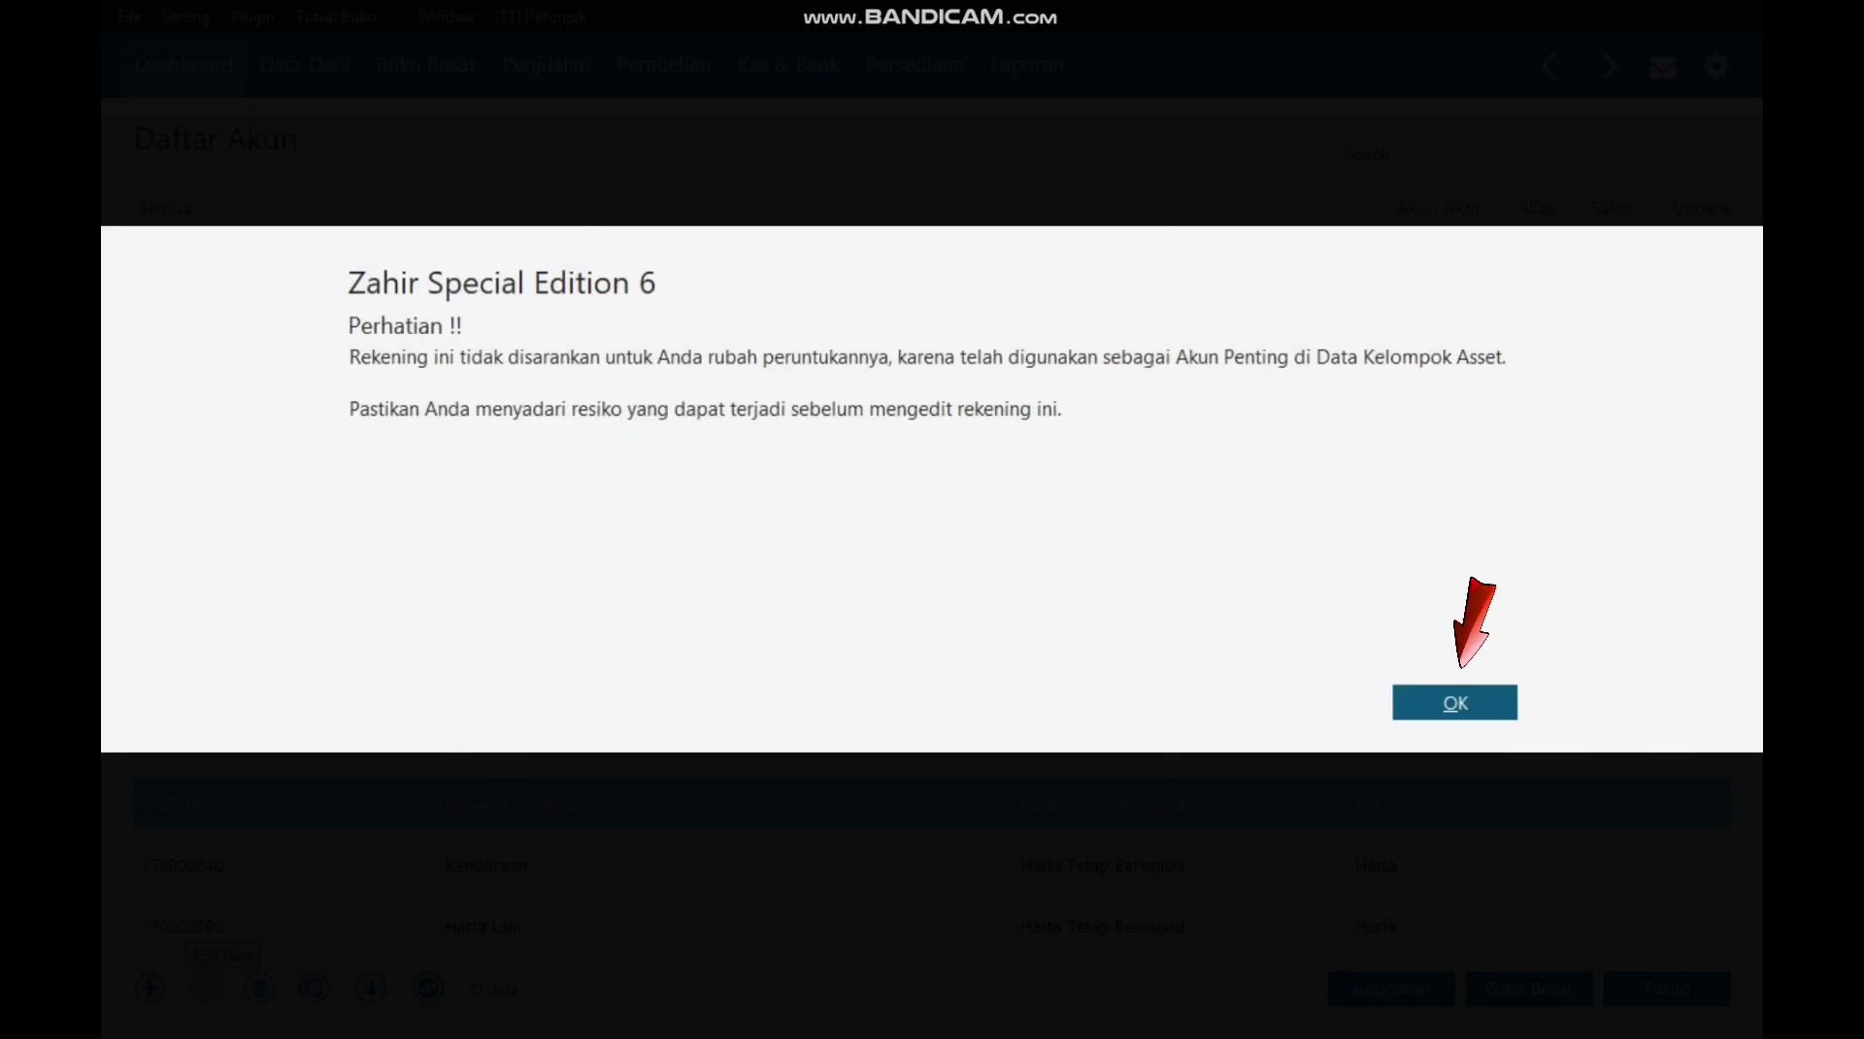
{"action": "left_click", "coordinate": [1455, 702]}
{"action": "key", "text": "BackSpace"}
{"action": "key", "text": "BackSpace"}
{"action": "key", "text": "BackSpace"}
{"action": "key", "text": "BackSpace"}
{"action": "key", "text": "BackSpace"}
{"action": "key", "text": "BackSpace"}
{"action": "key", "text": "BackSpace"}
{"action": "key", "text": "BackSpace"}
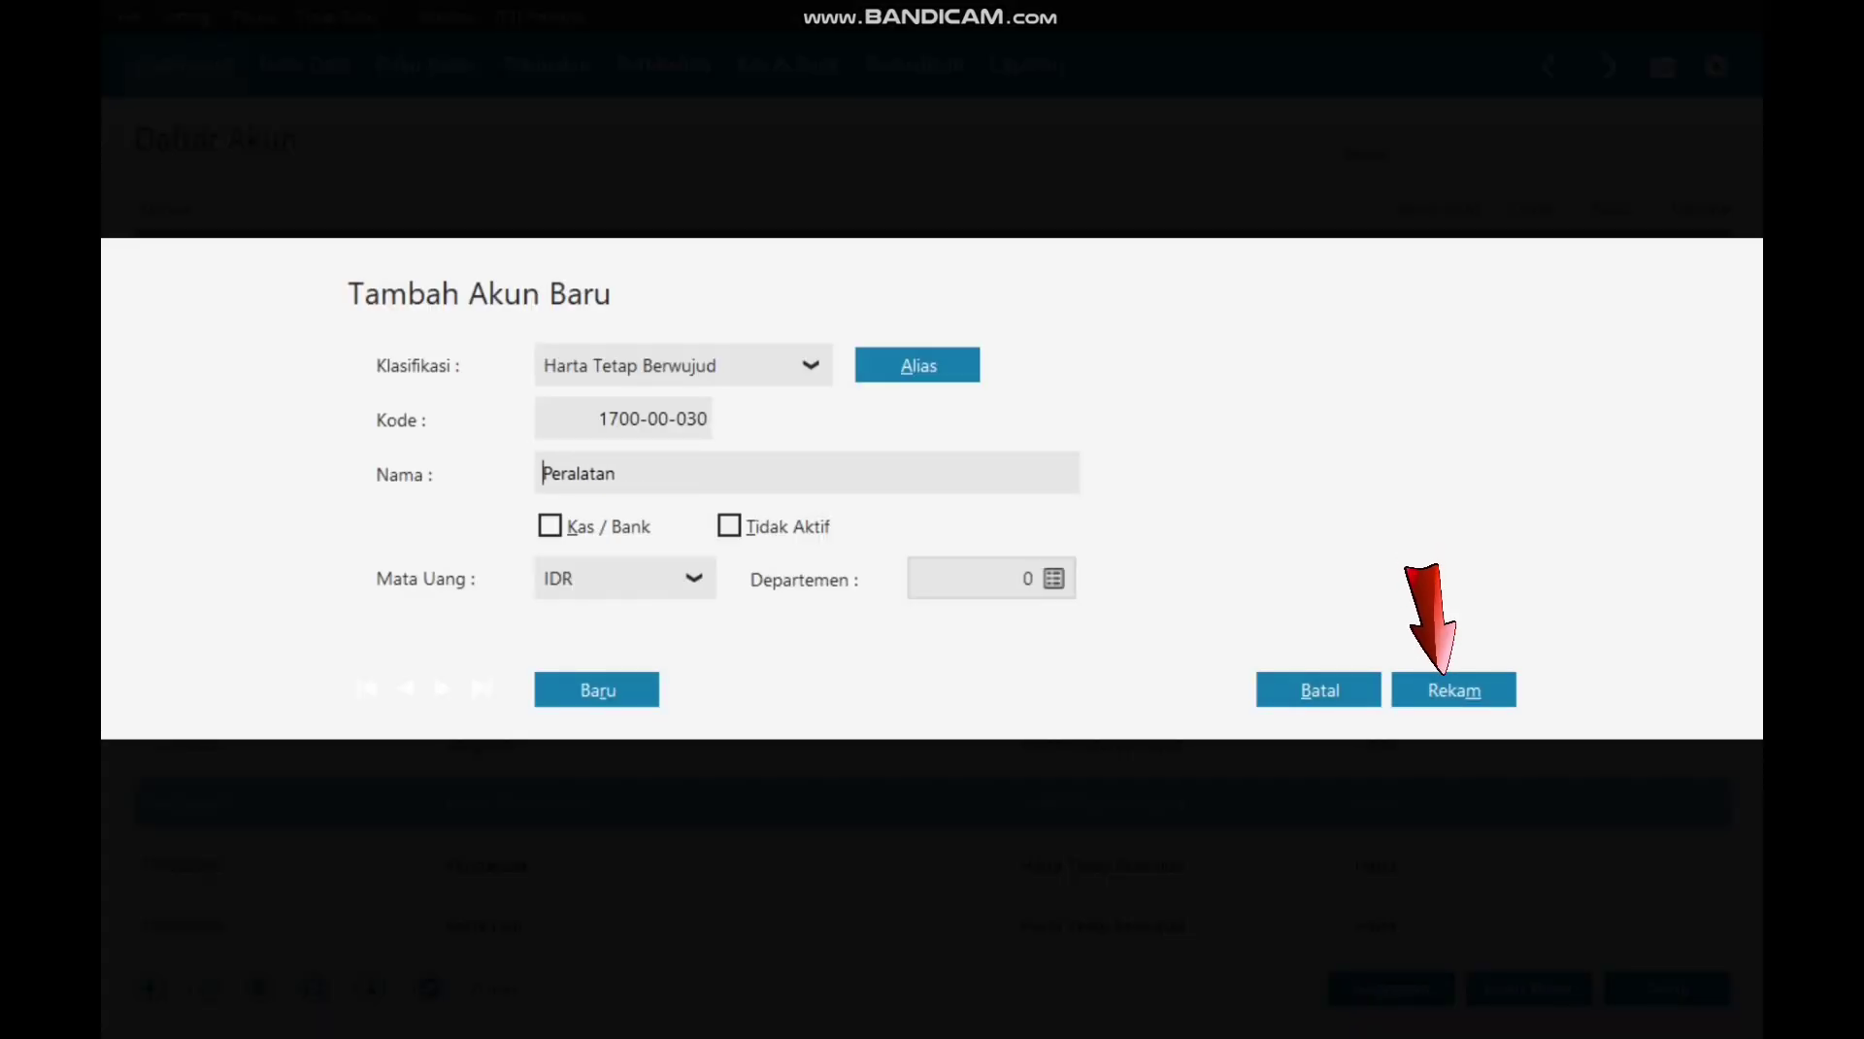
{"action": "left_click", "coordinate": [1426, 686]}
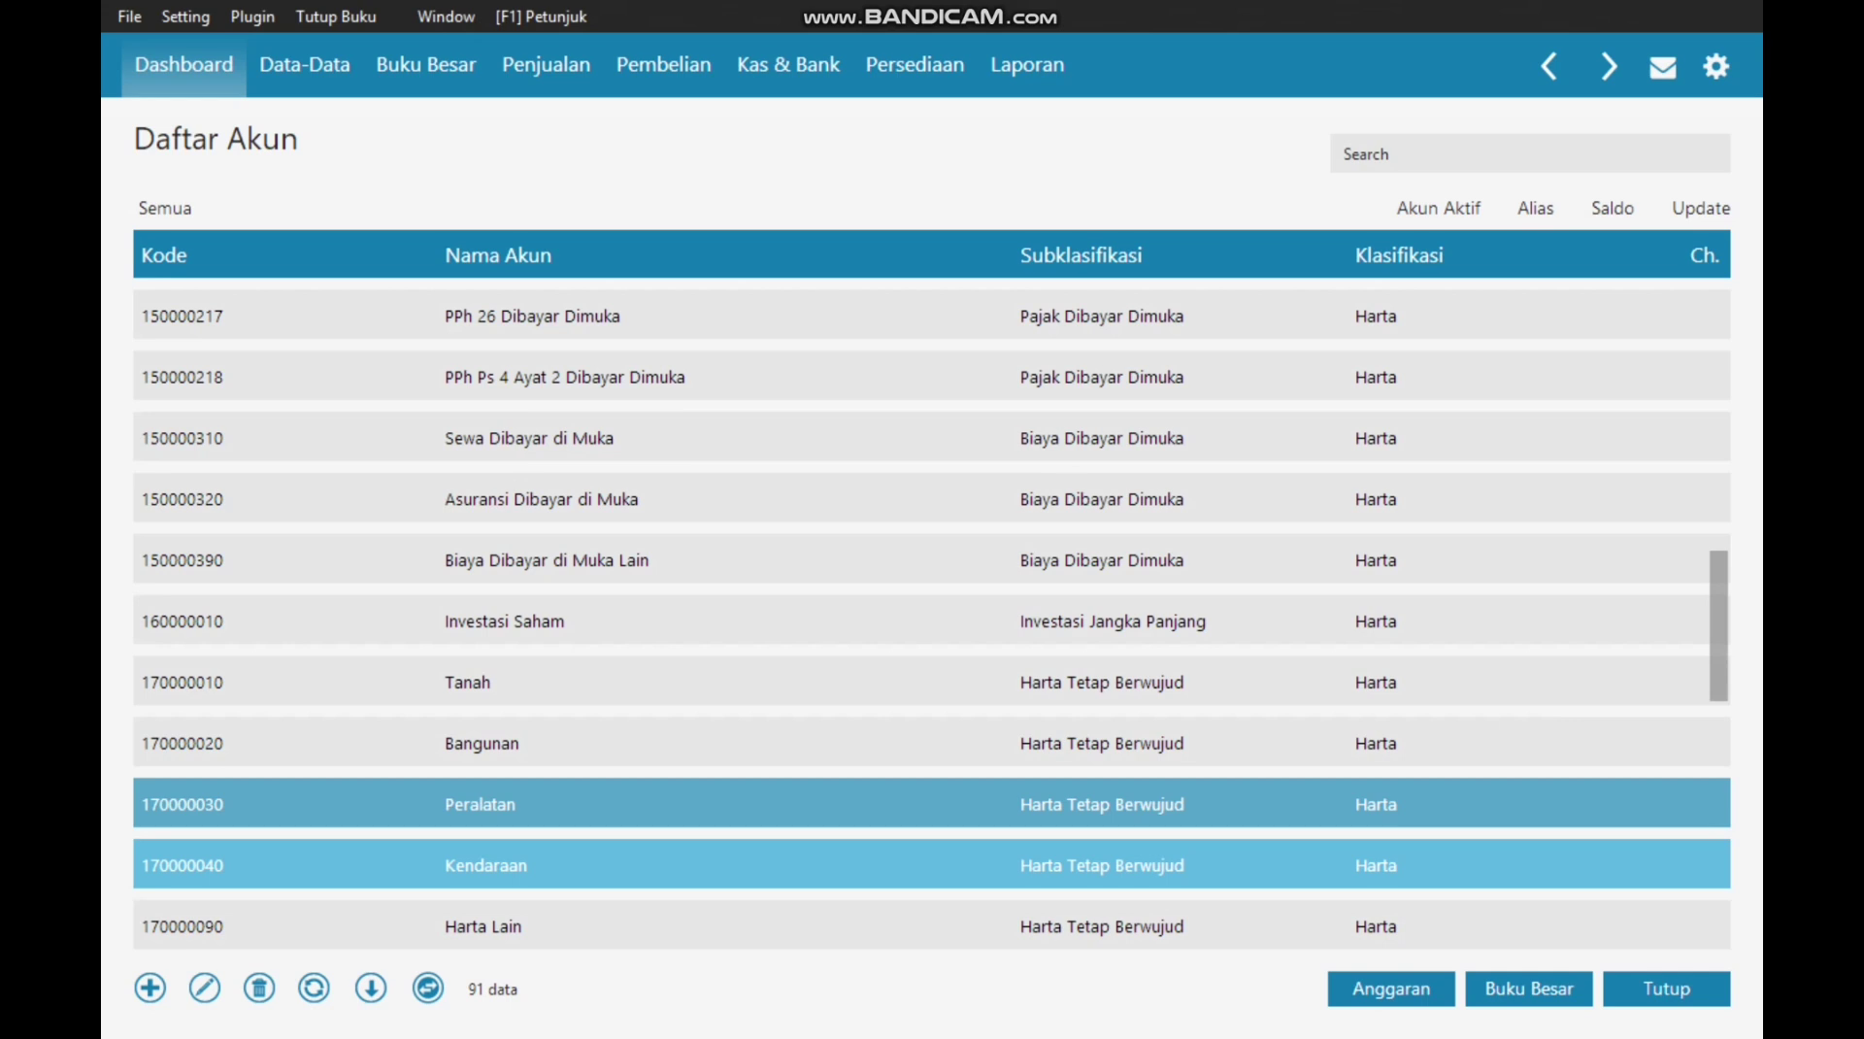
Step: Rename account 170000130 to Akumulasi Penyusutan Peralatan and save it
{"action": "left_click", "coordinate": [932, 864]}
{"action": "scroll", "coordinate": [932, 865], "scroll_direction": "down", "scroll_amount": 3}
{"action": "key", "text": "Down"}
{"action": "key", "text": "Down"}
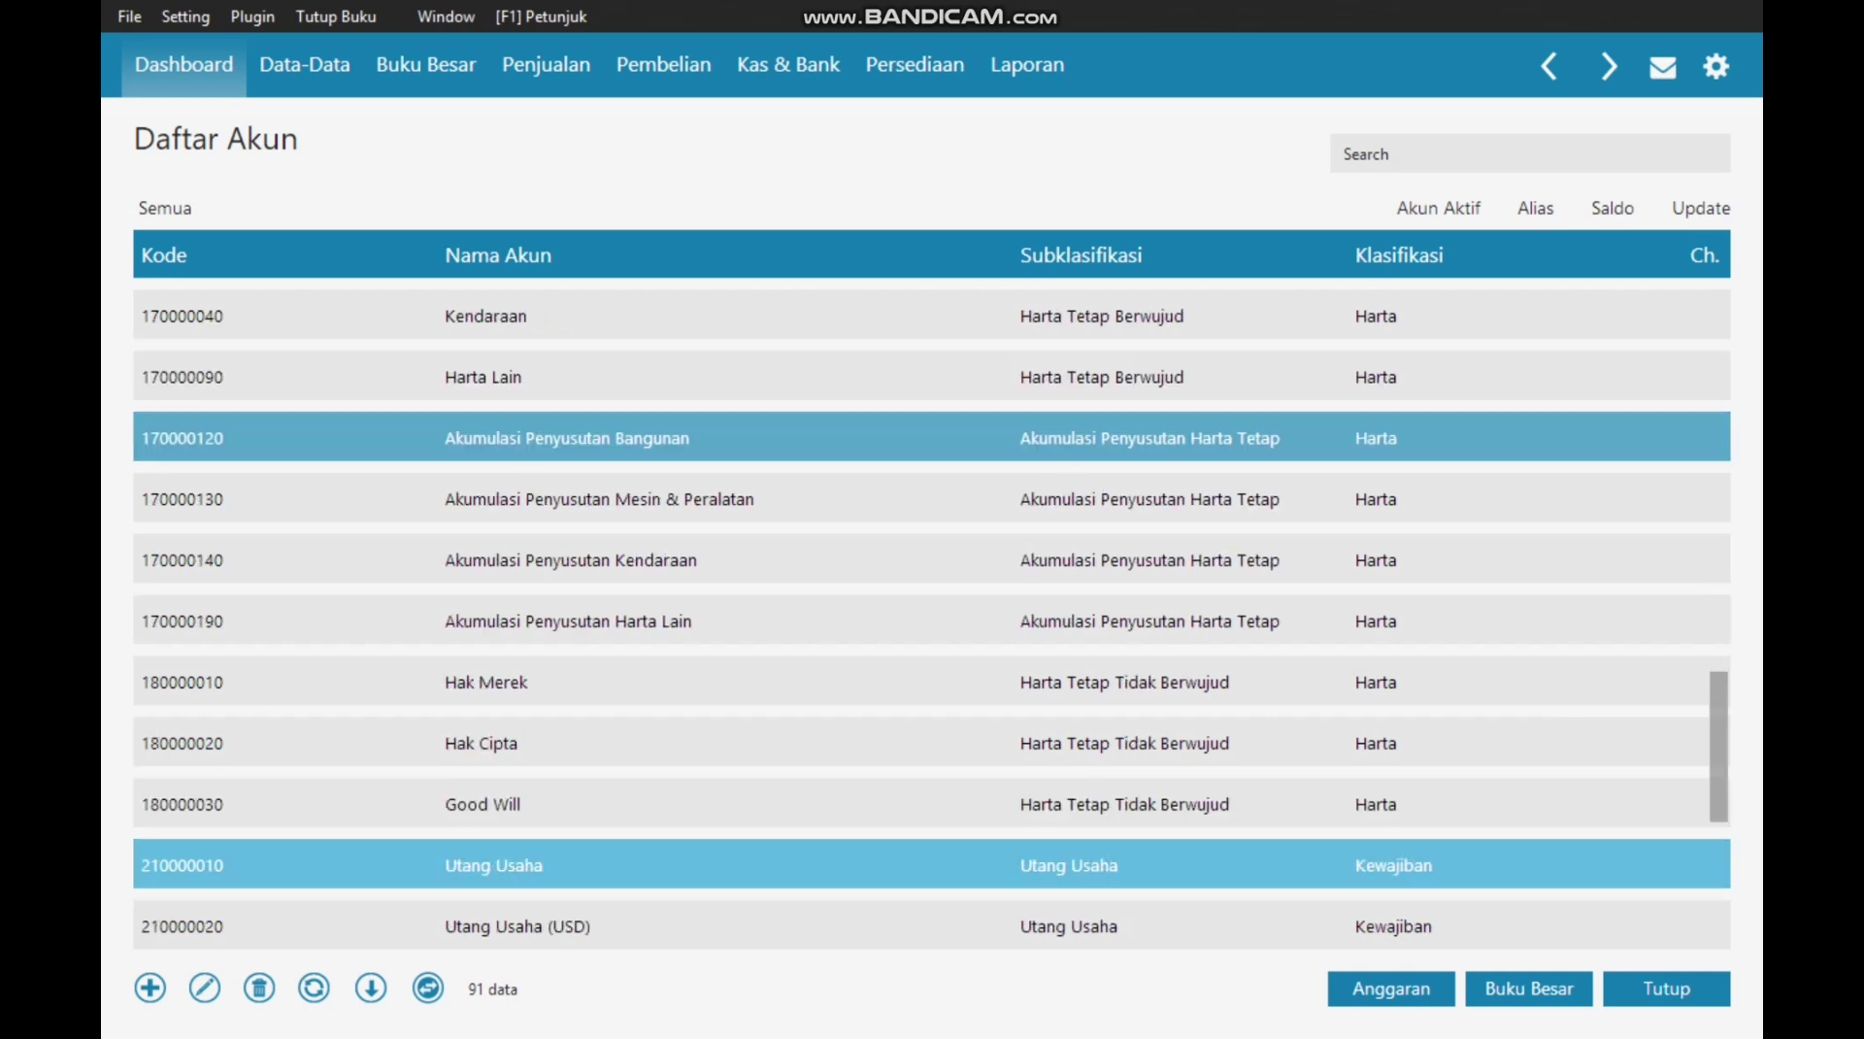
{"action": "key", "text": "Down"}
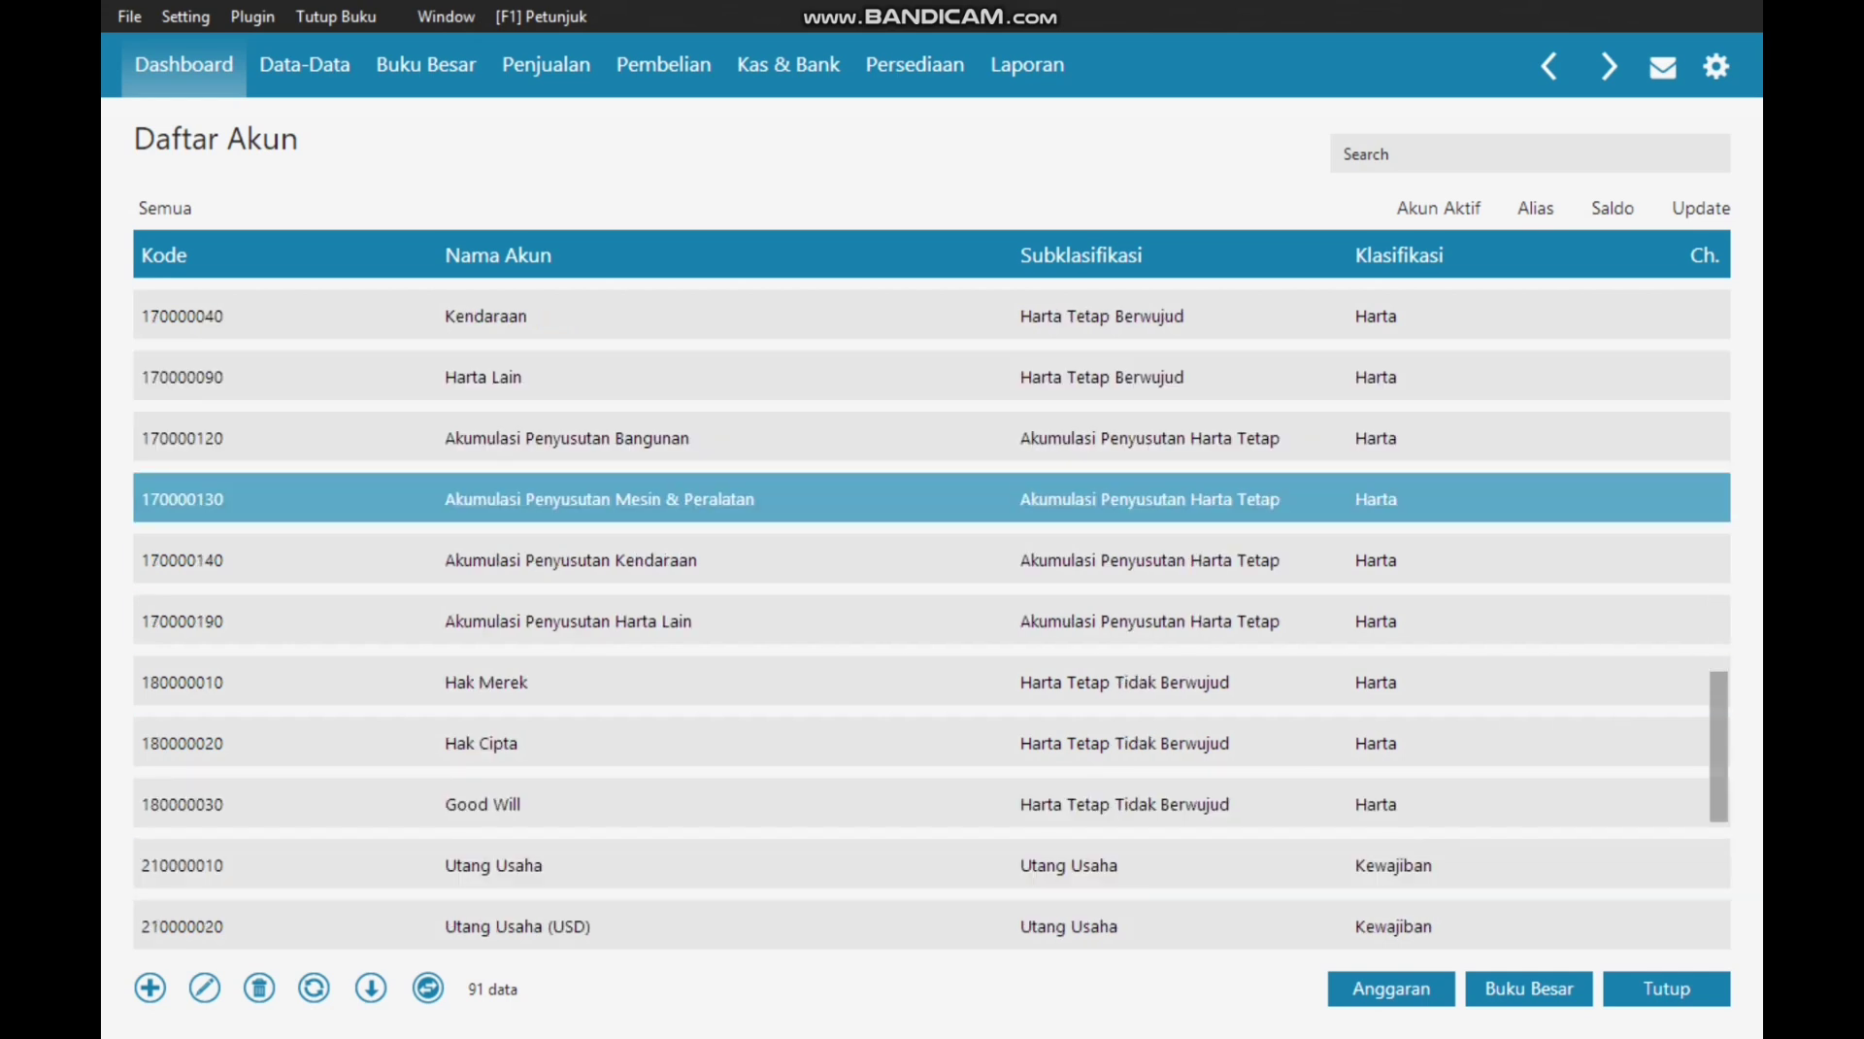
{"action": "left_click", "coordinate": [204, 988]}
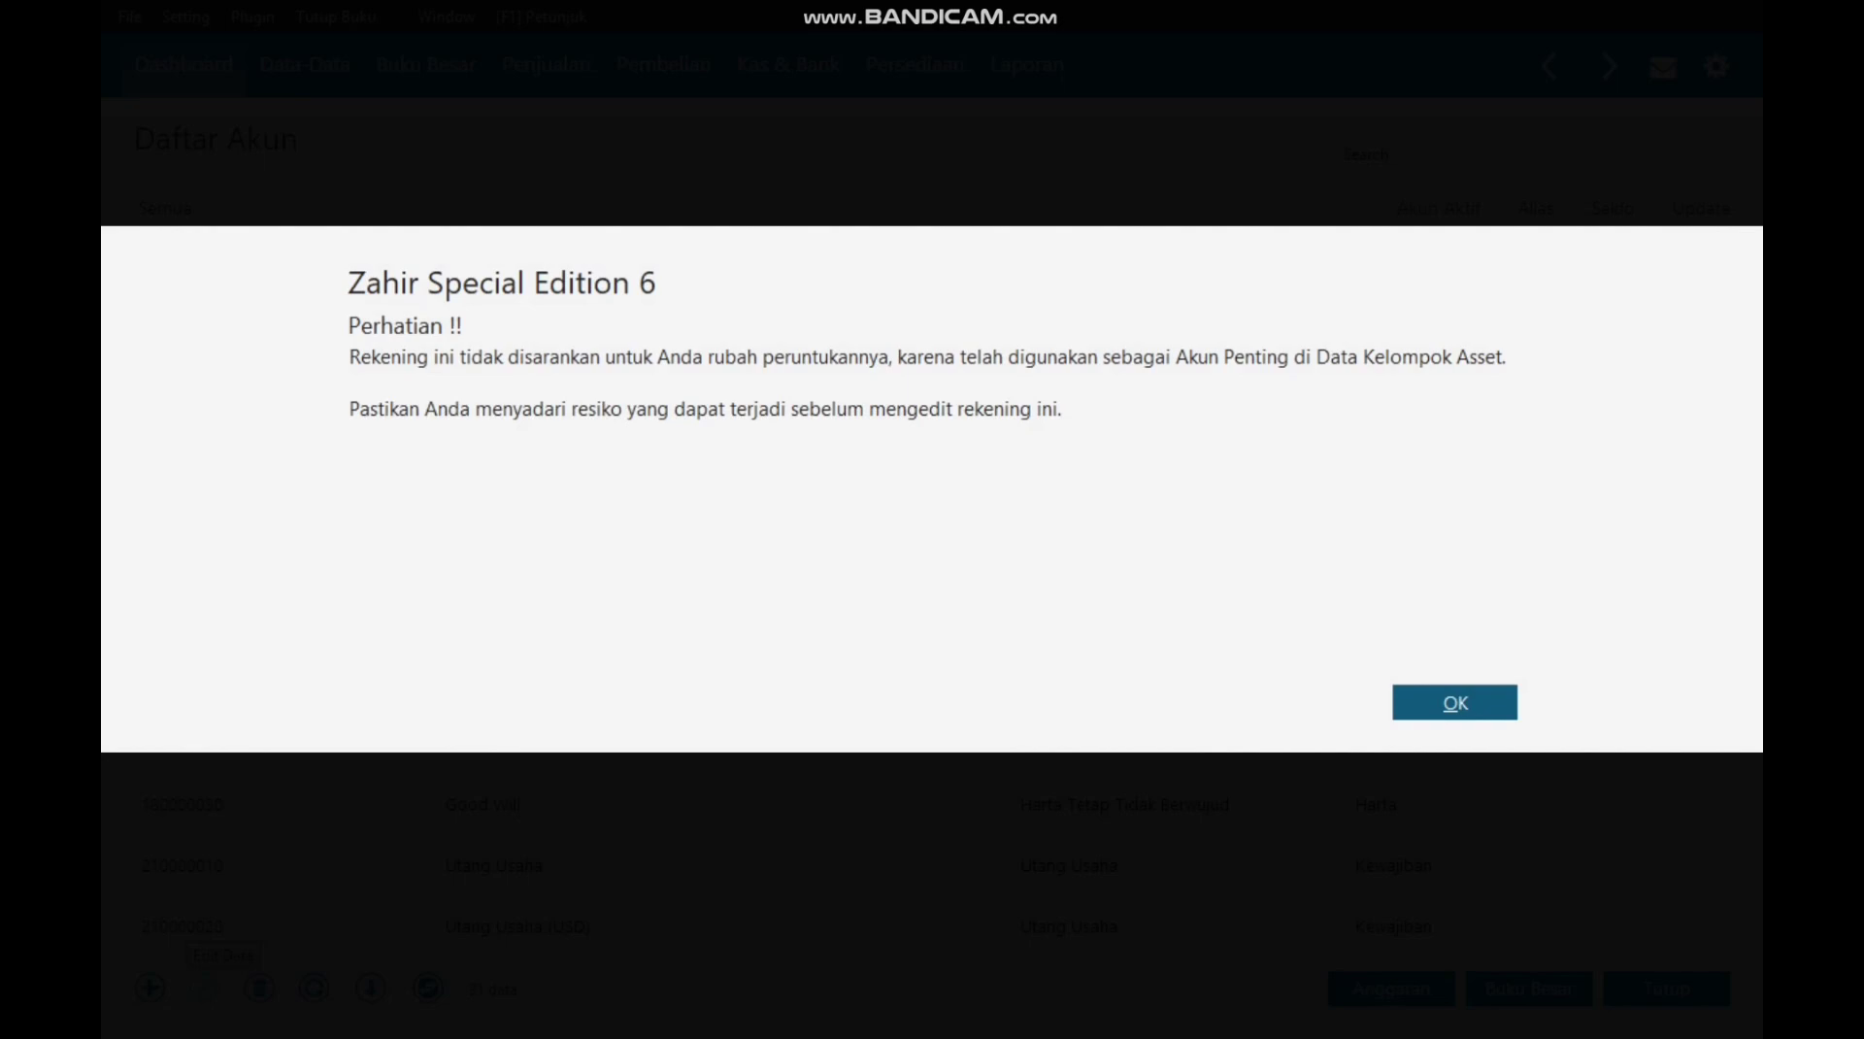
{"action": "key", "text": "Return"}
{"action": "key", "text": "Tab"}
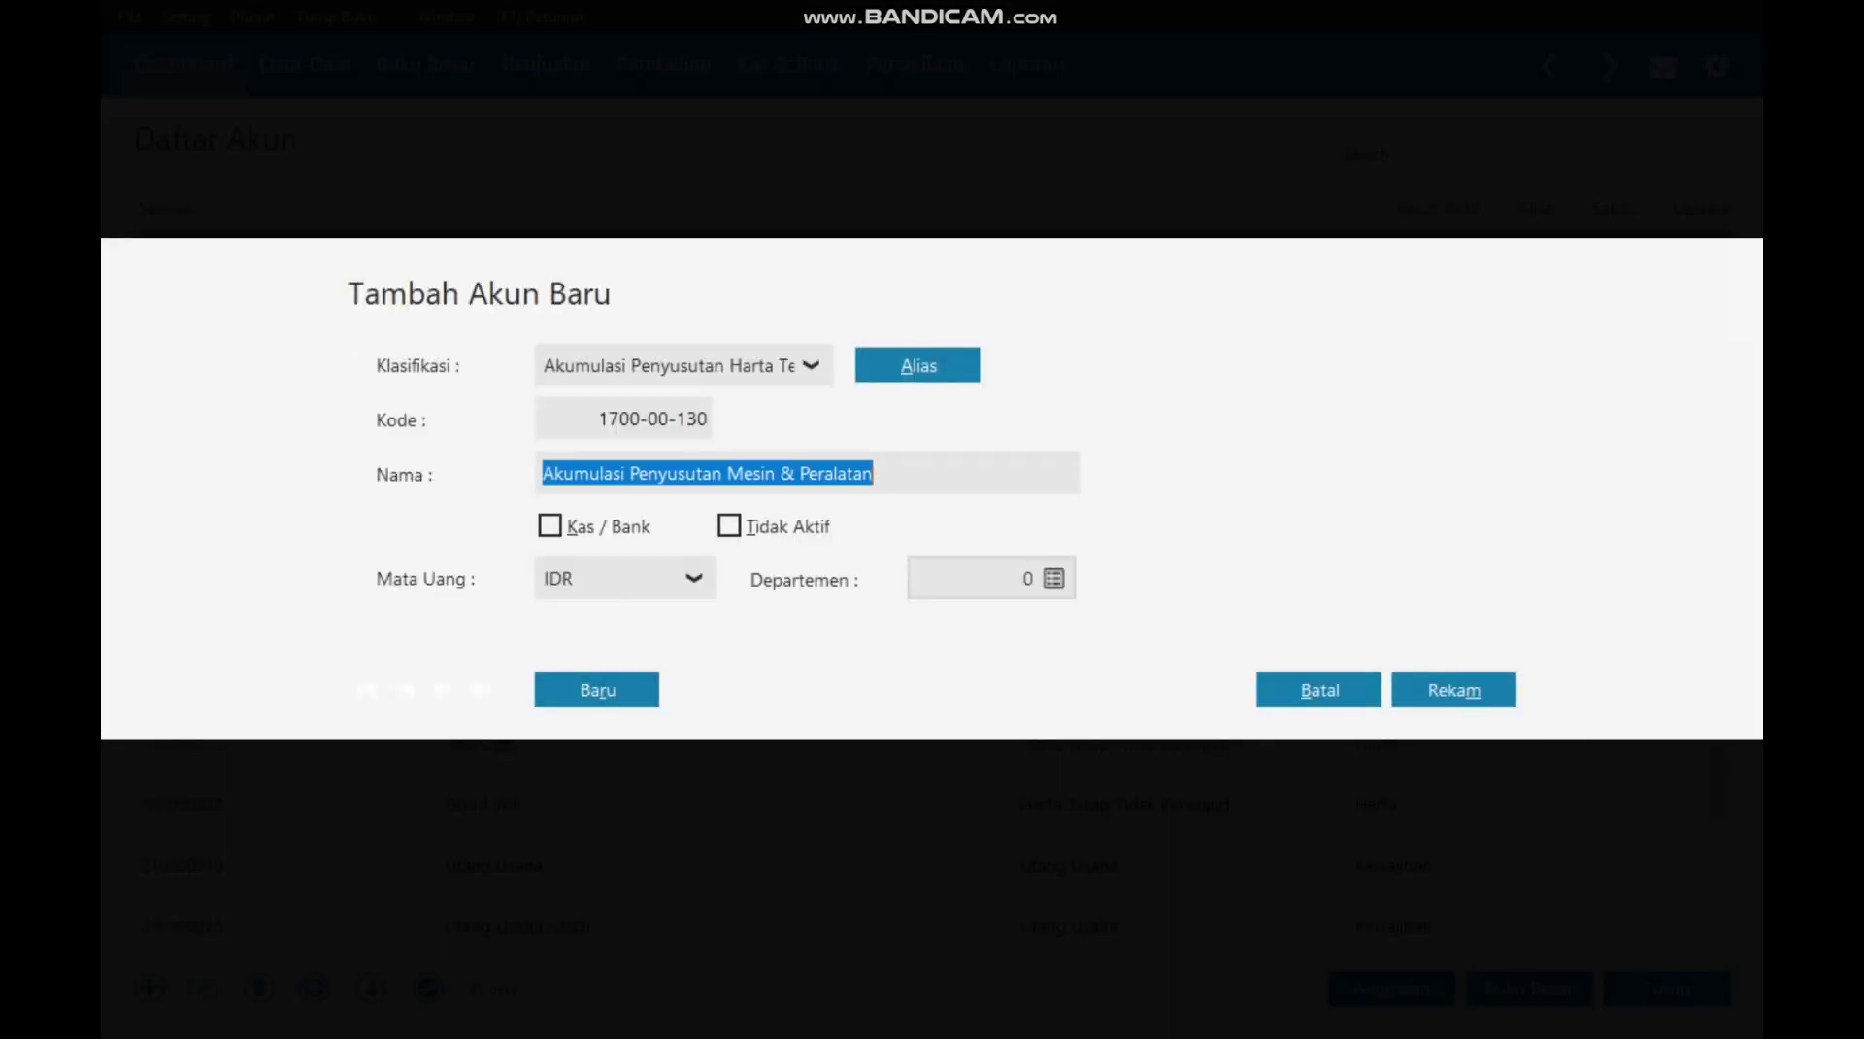
{"action": "left_click", "coordinate": [792, 473]}
{"action": "key", "text": "BackSpace"}
{"action": "key", "text": "BackSpace"}
{"action": "key", "text": "BackSpace"}
{"action": "key", "text": "BackSpace"}
{"action": "key", "text": "BackSpace"}
{"action": "key", "text": "BackSpace"}
{"action": "key", "text": "BackSpace"}
{"action": "key", "text": "BackSpace"}
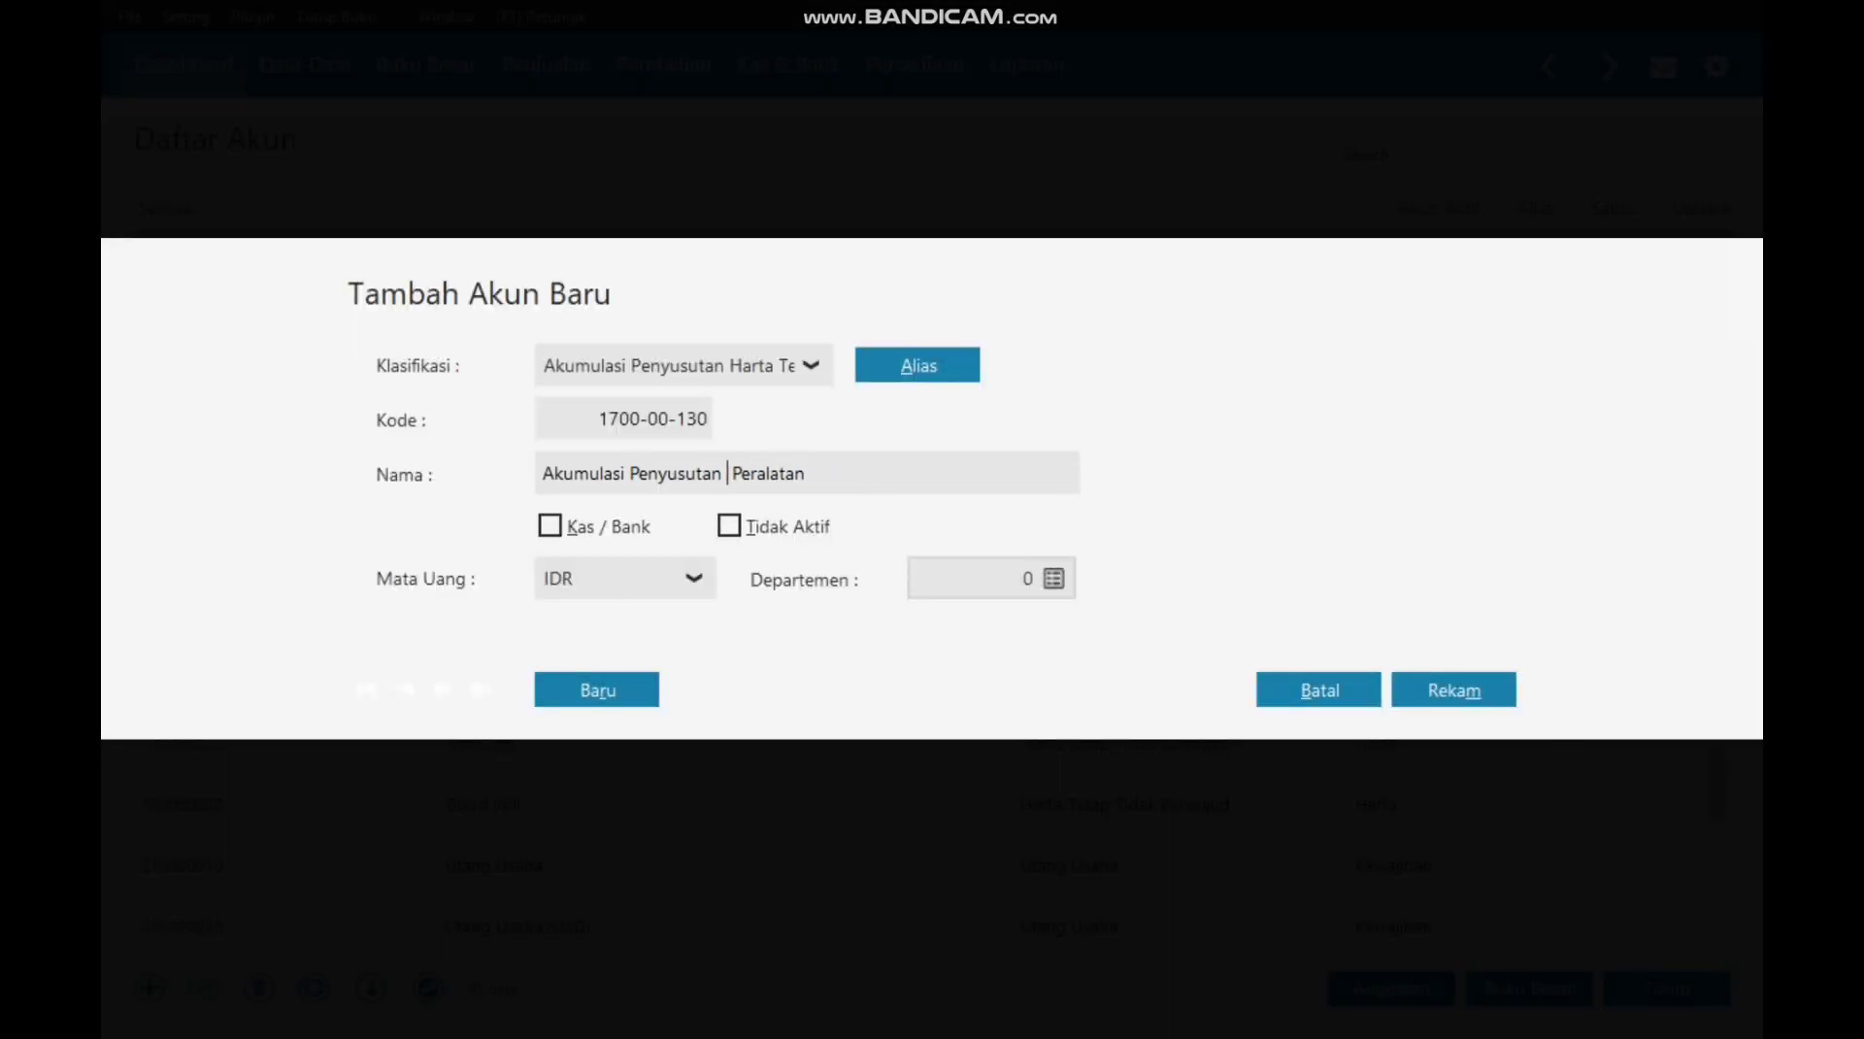
{"action": "left_click", "coordinate": [1453, 691]}
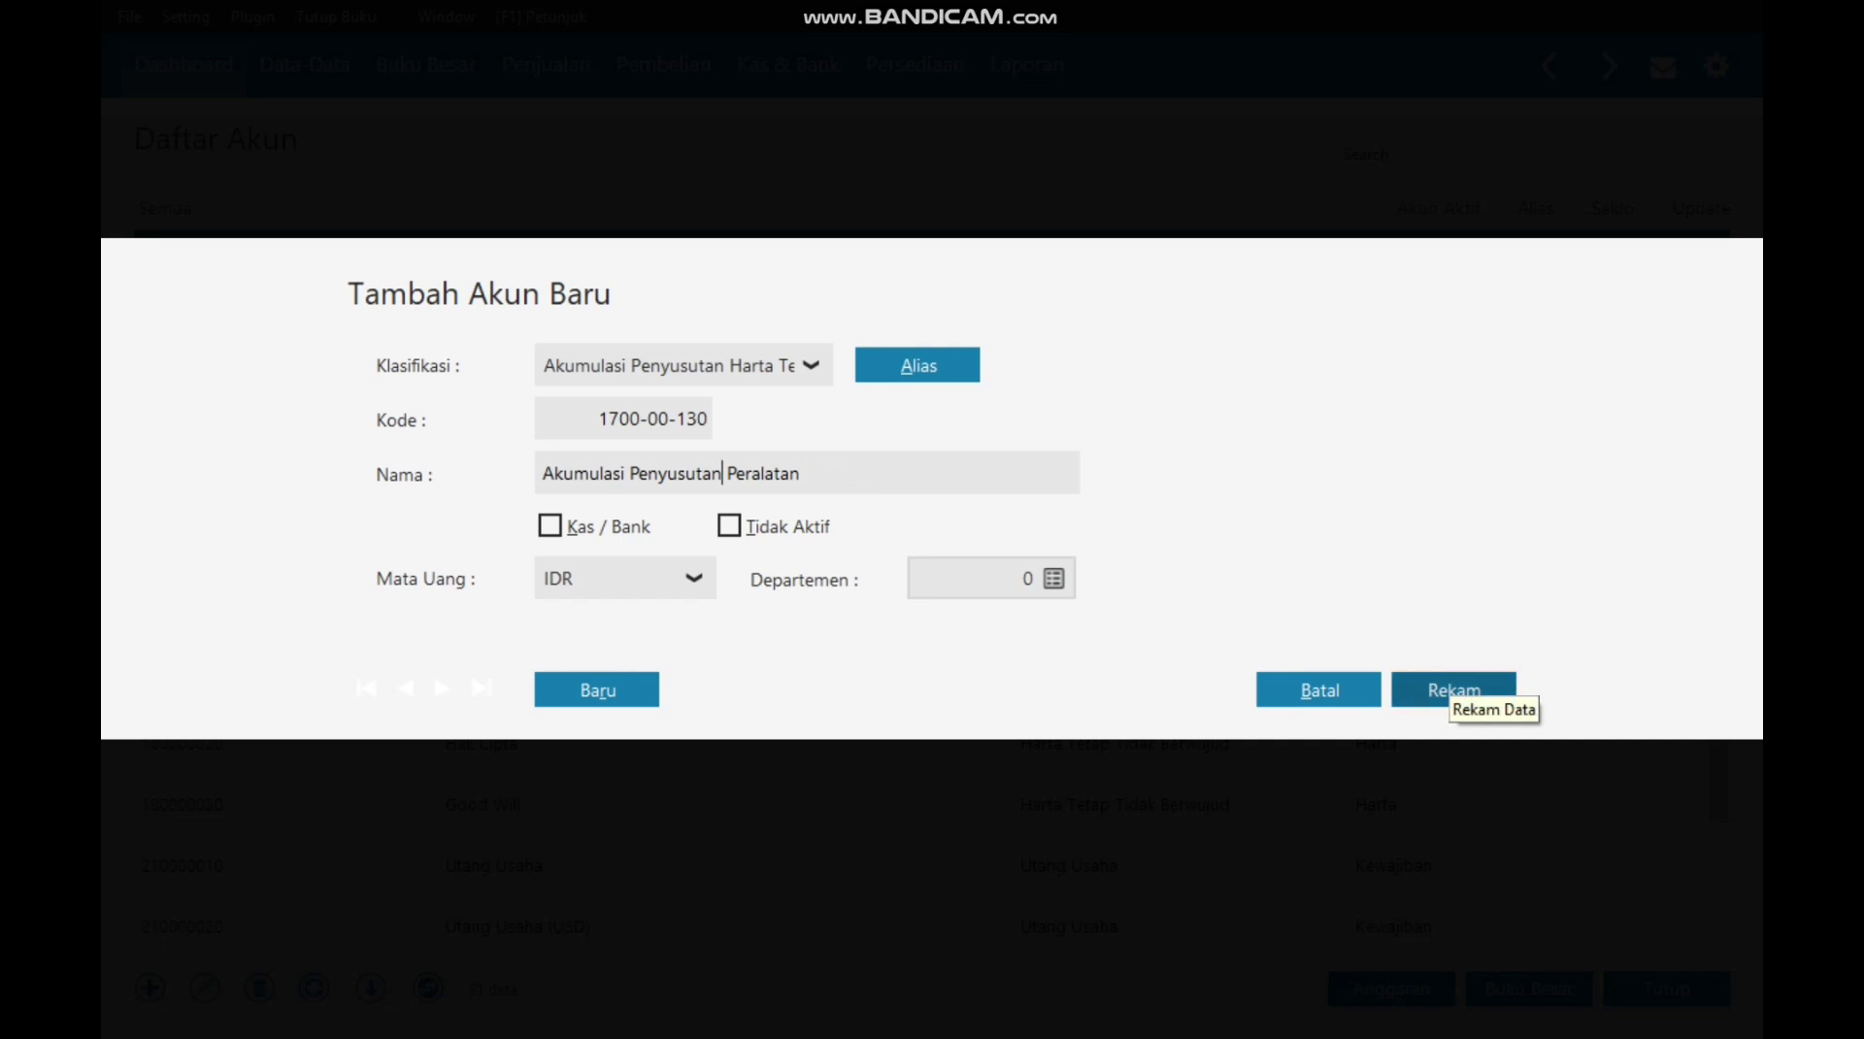
{"action": "scroll", "coordinate": [1453, 691], "scroll_direction": "down", "scroll_amount": 5}
{"action": "key", "text": "Down"}
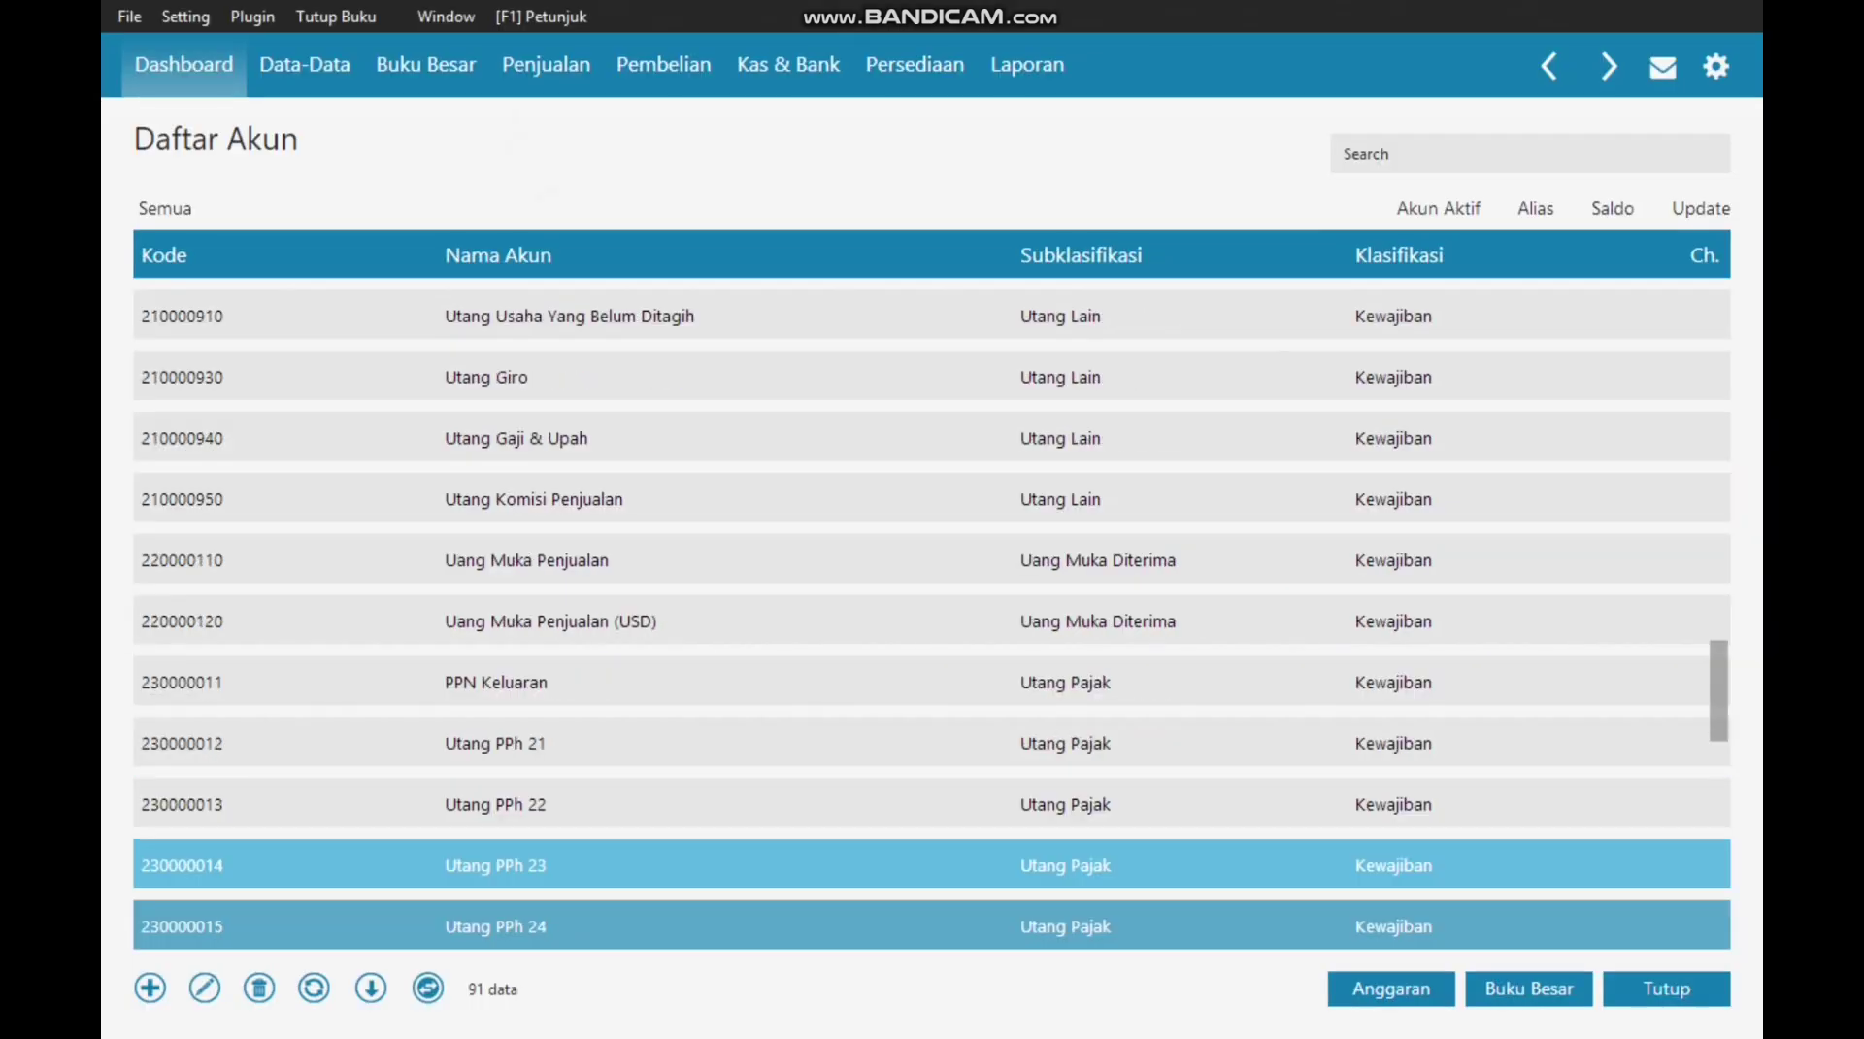
Step: Open the account opening balance entry from the setup menu
{"action": "key", "text": "Down"}
{"action": "key", "text": "Down"}
{"action": "key", "text": "Down"}
{"action": "key", "text": "Down"}
{"action": "key", "text": "Down"}
{"action": "key", "text": "Down"}
{"action": "key", "text": "Down"}
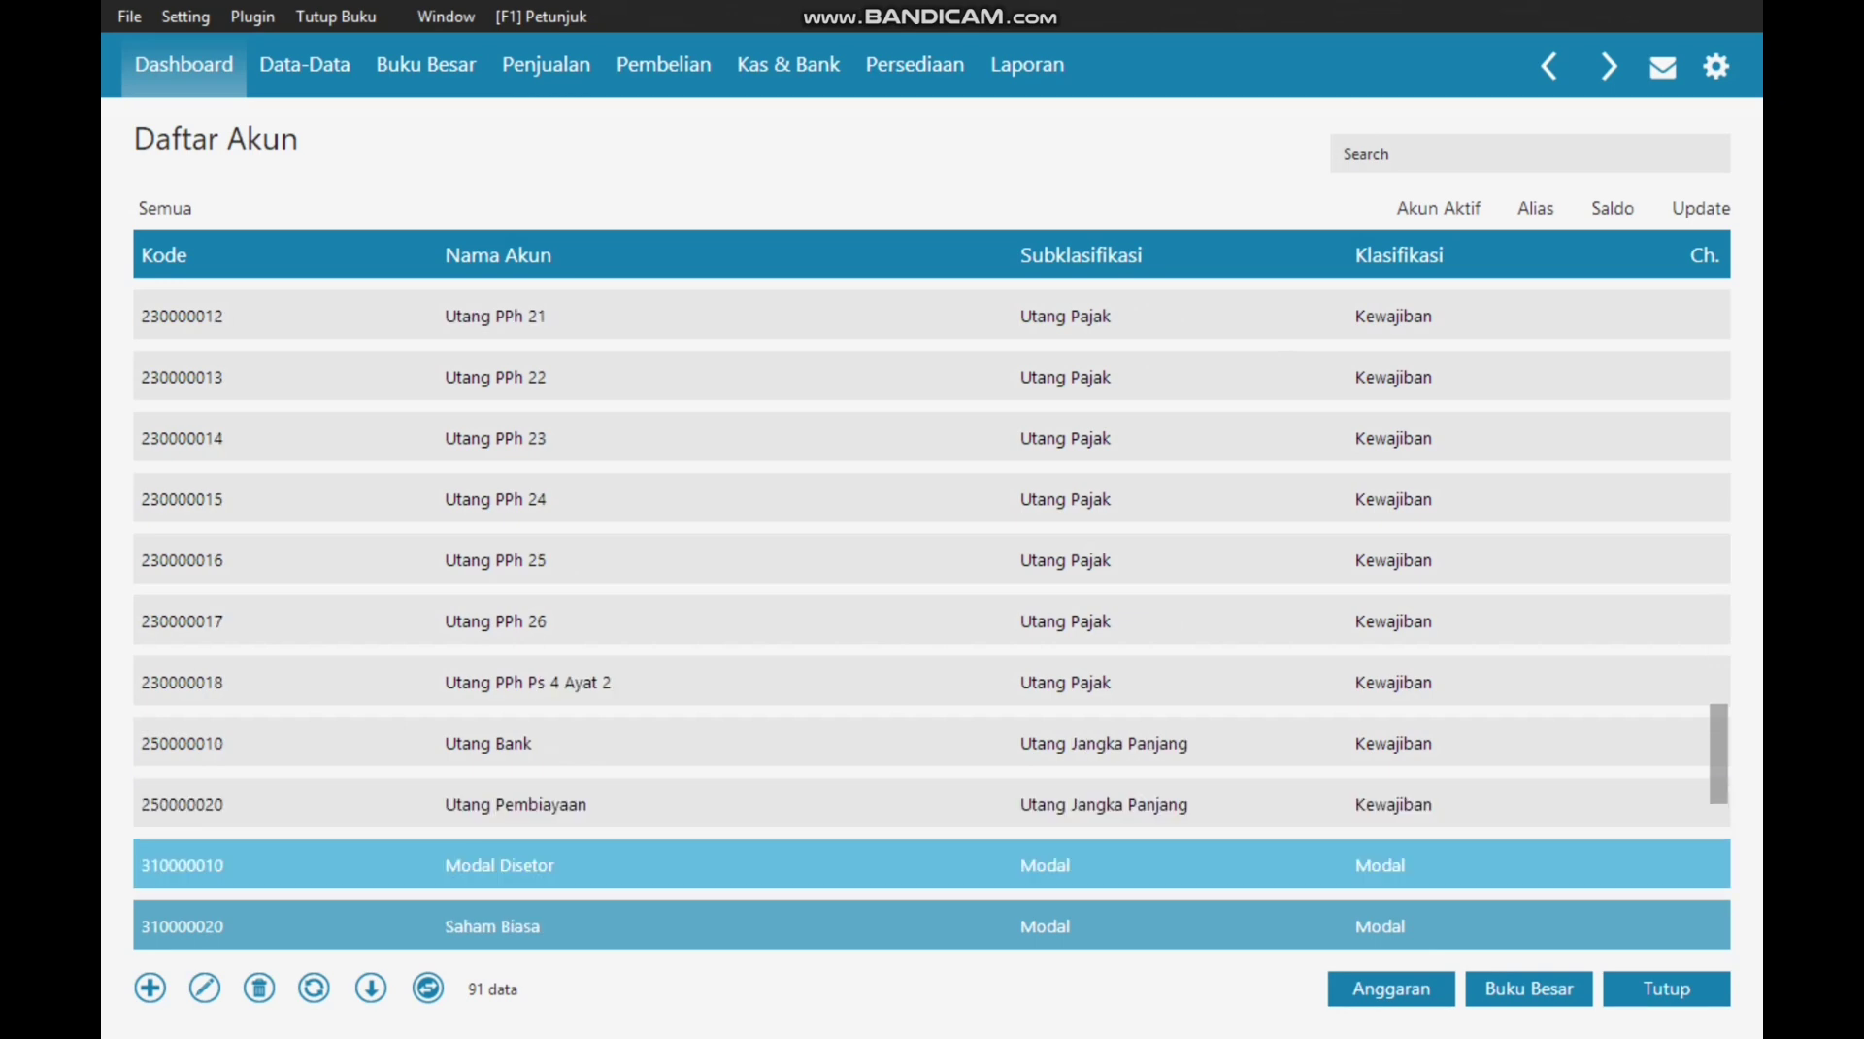
{"action": "key", "text": "Up"}
{"action": "key", "text": "Down"}
{"action": "key", "text": "Down"}
{"action": "key", "text": "Down"}
{"action": "key", "text": "Down"}
{"action": "key", "text": "Down"}
{"action": "key", "text": "Up"}
{"action": "key", "text": "Up"}
{"action": "key", "text": "Up"}
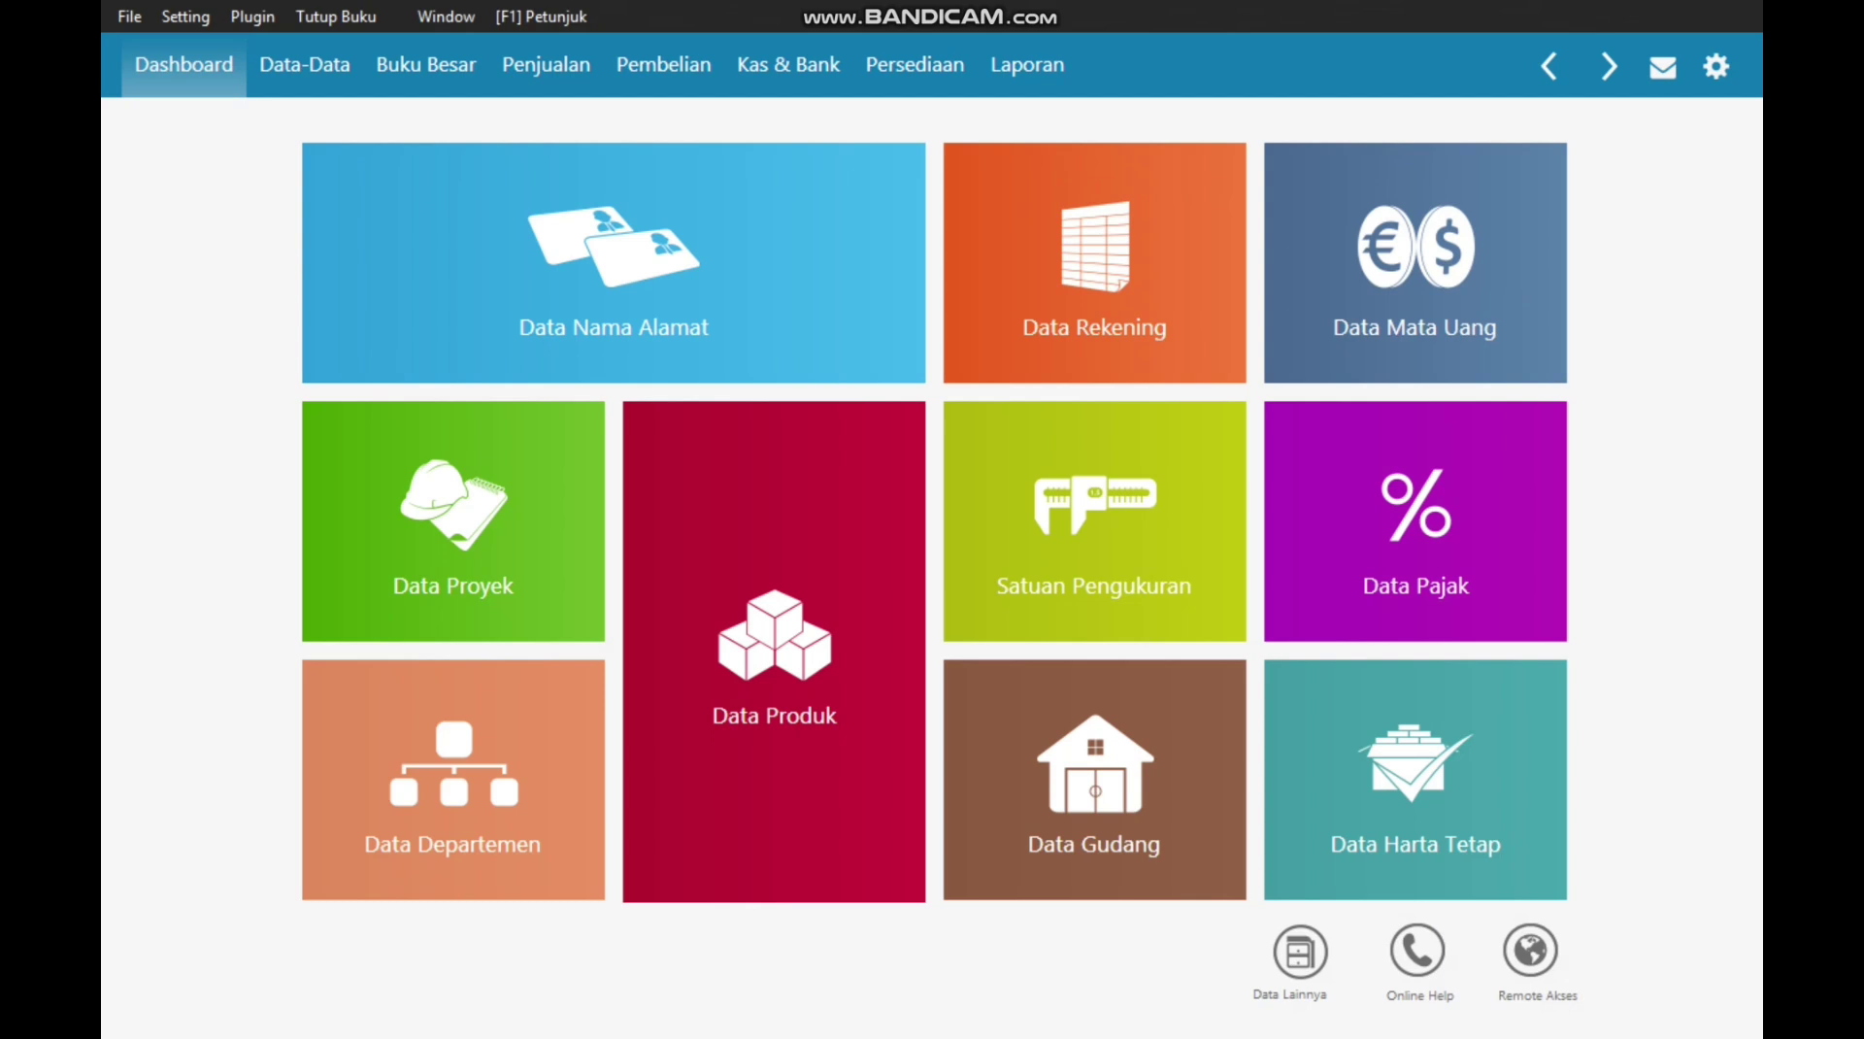
{"action": "key", "text": "alt+s"}
{"action": "key", "text": "Down"}
{"action": "key", "text": "Down"}
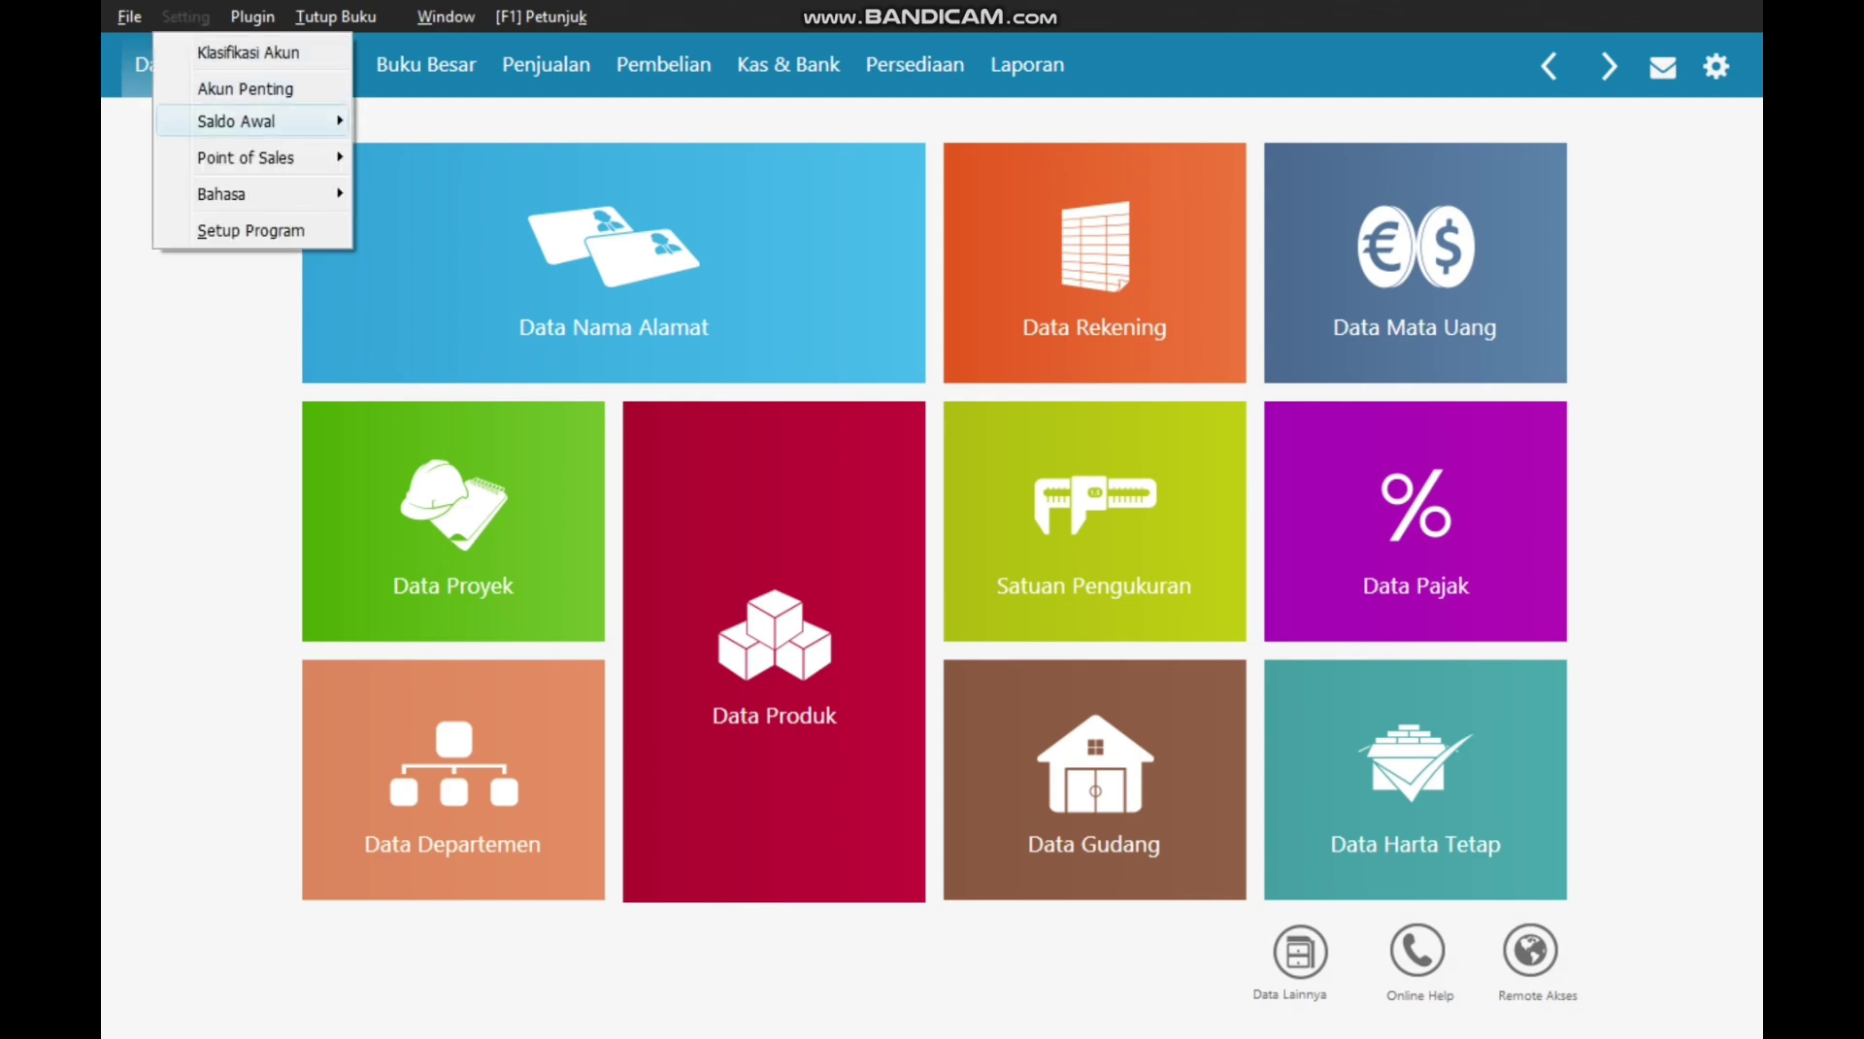
{"action": "key", "text": "Right"}
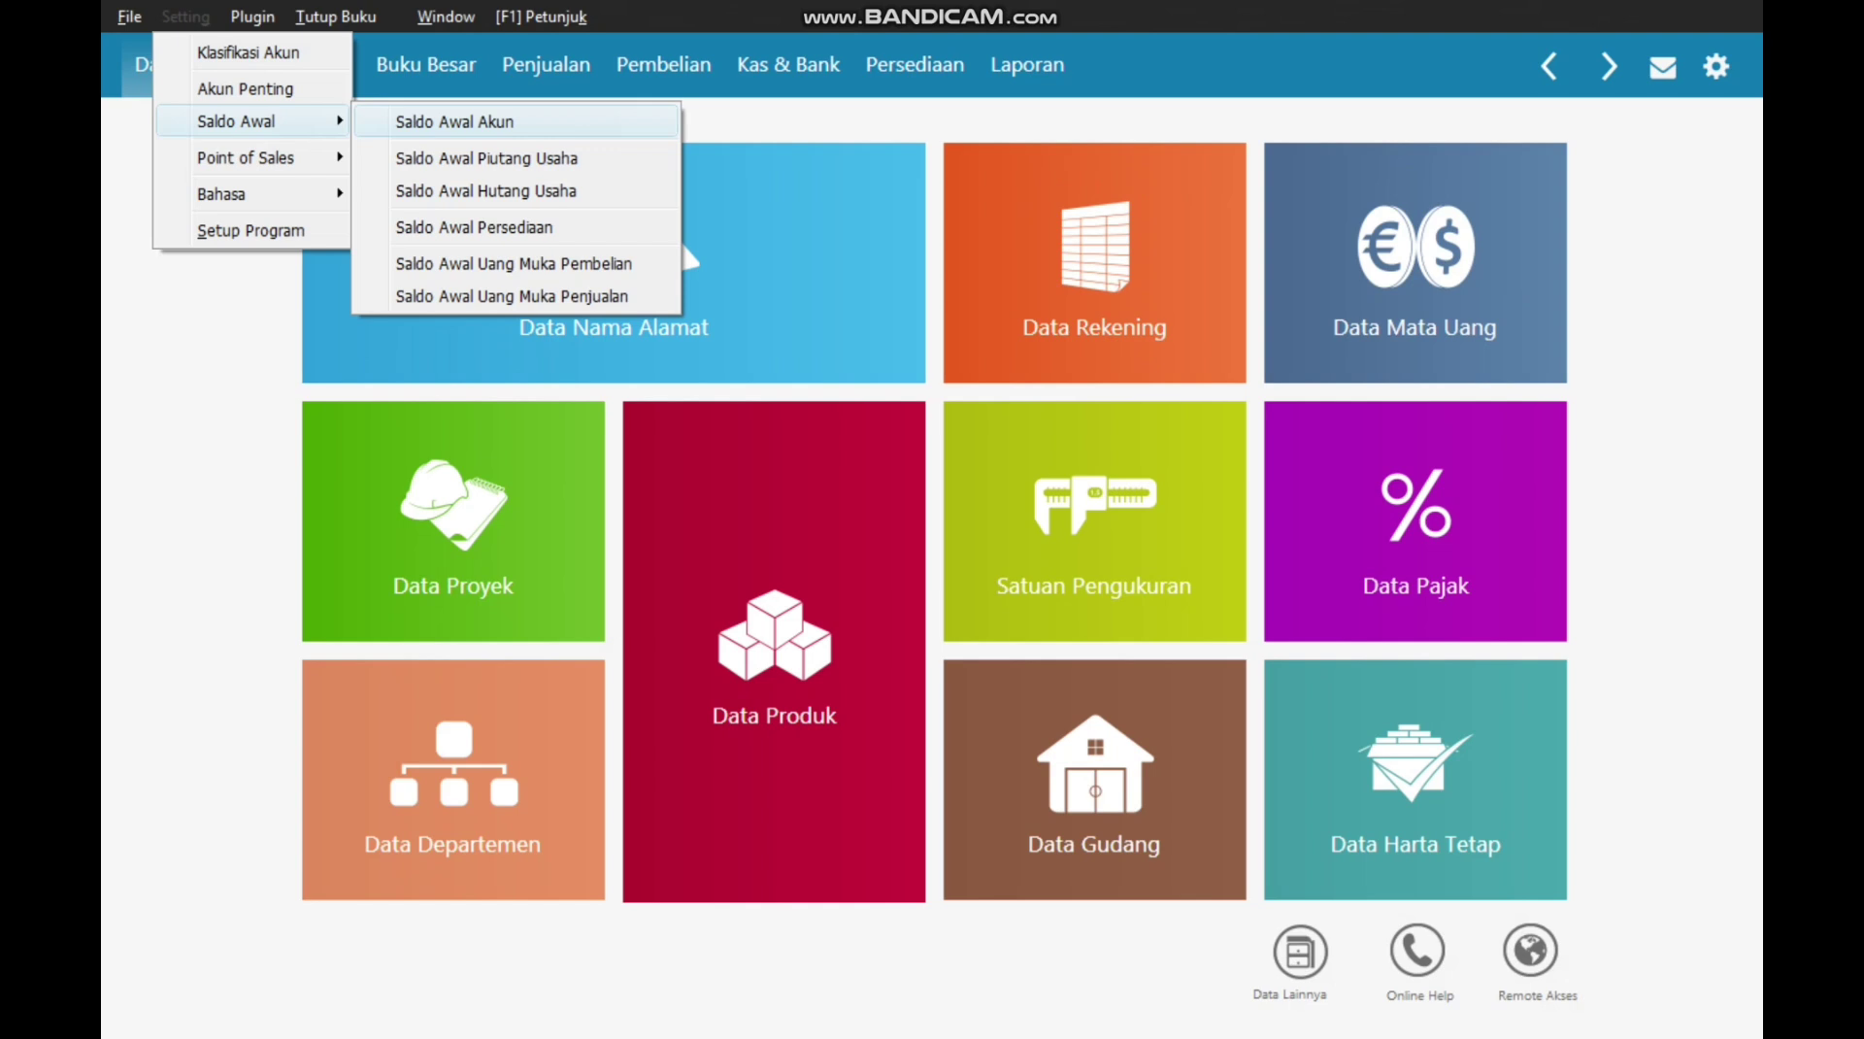
{"action": "key", "text": "Return"}
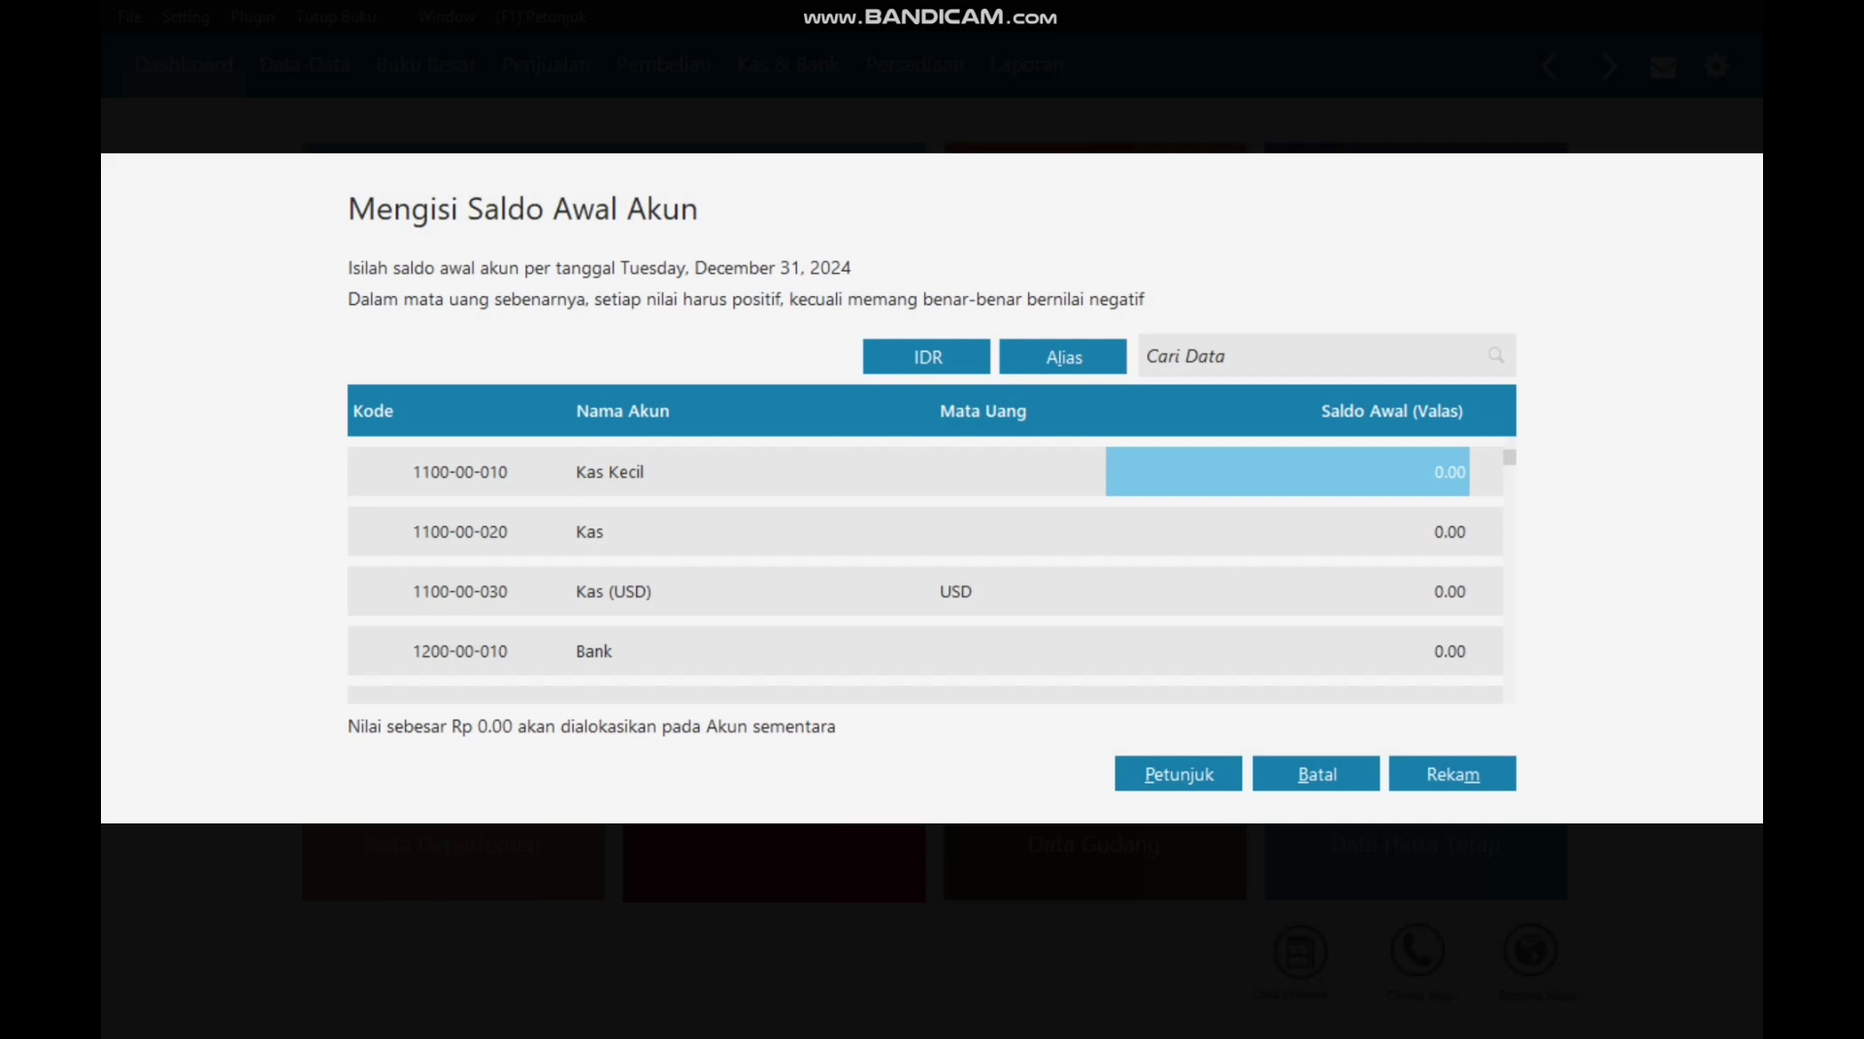
Step: Enter opening balances Kas Kecil 8,750,000, Kas 10,000,000, Bank 62,500,000, Piutang Usaha 38,300,000
{"action": "type", "text": "8750000"}
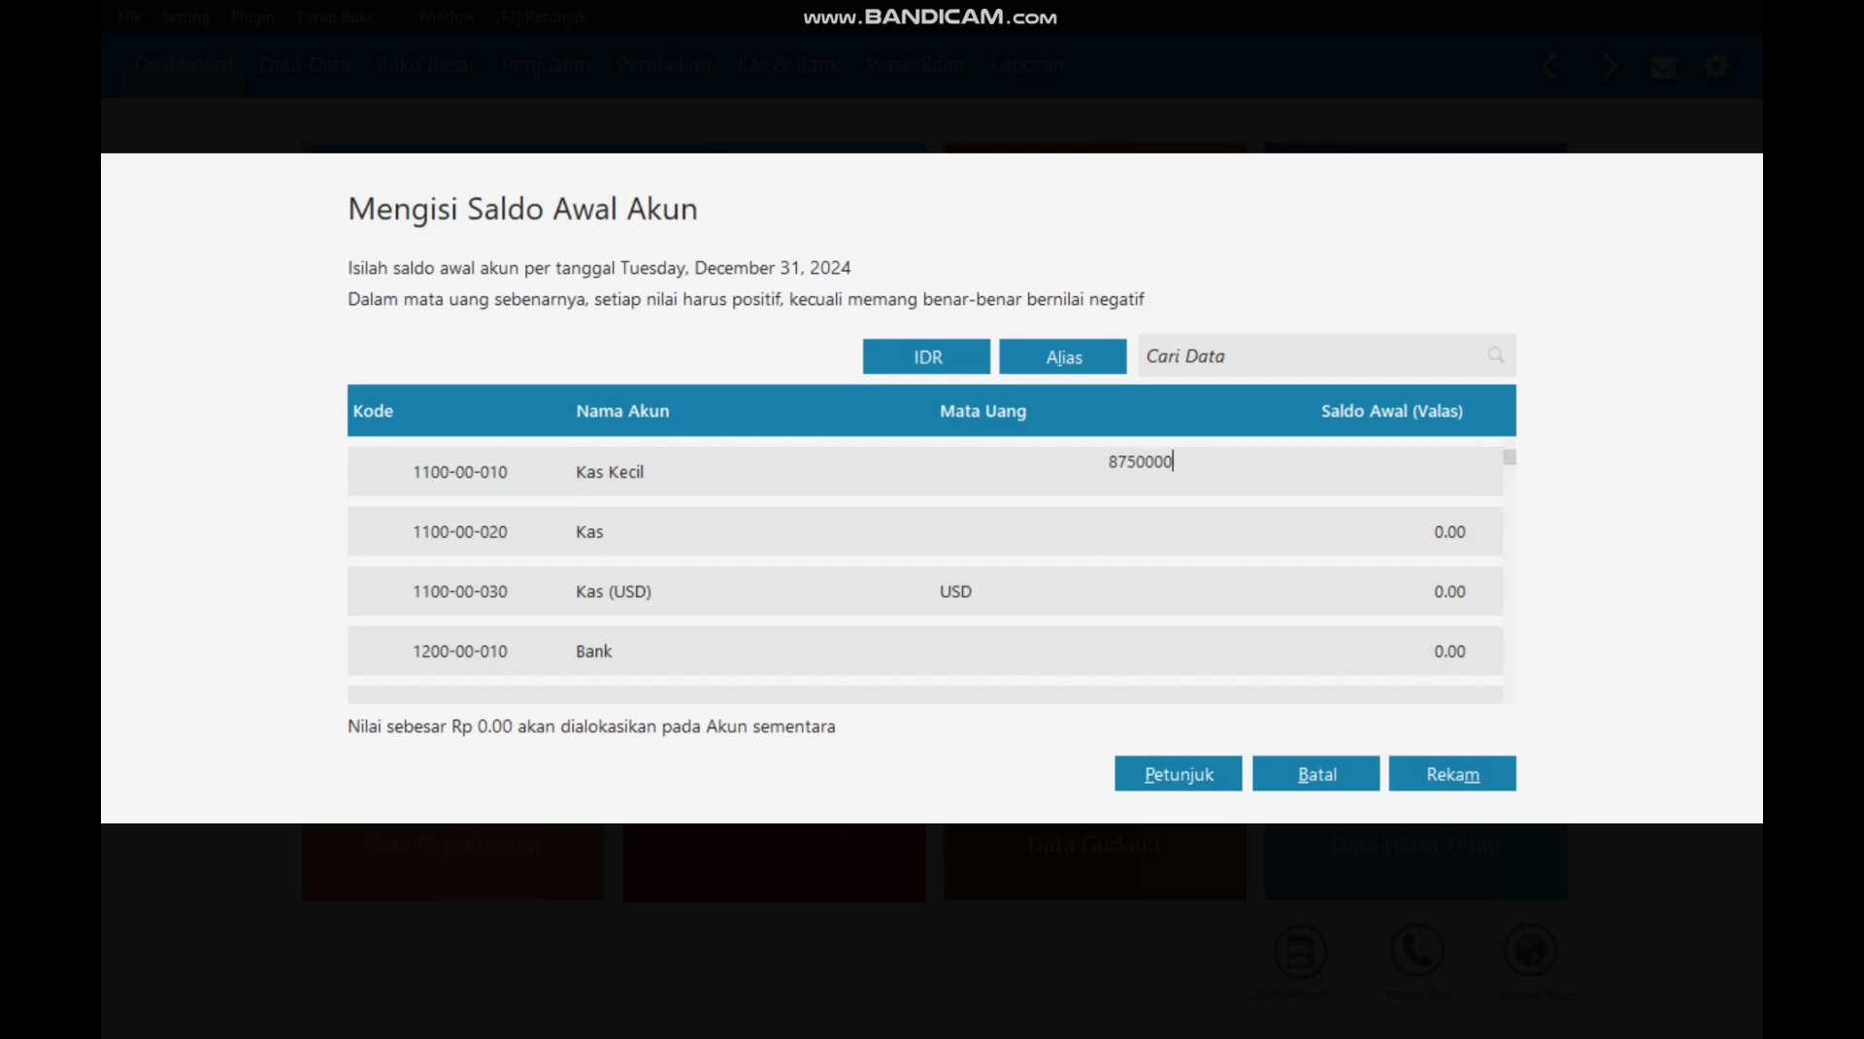
{"action": "key", "text": "Return"}
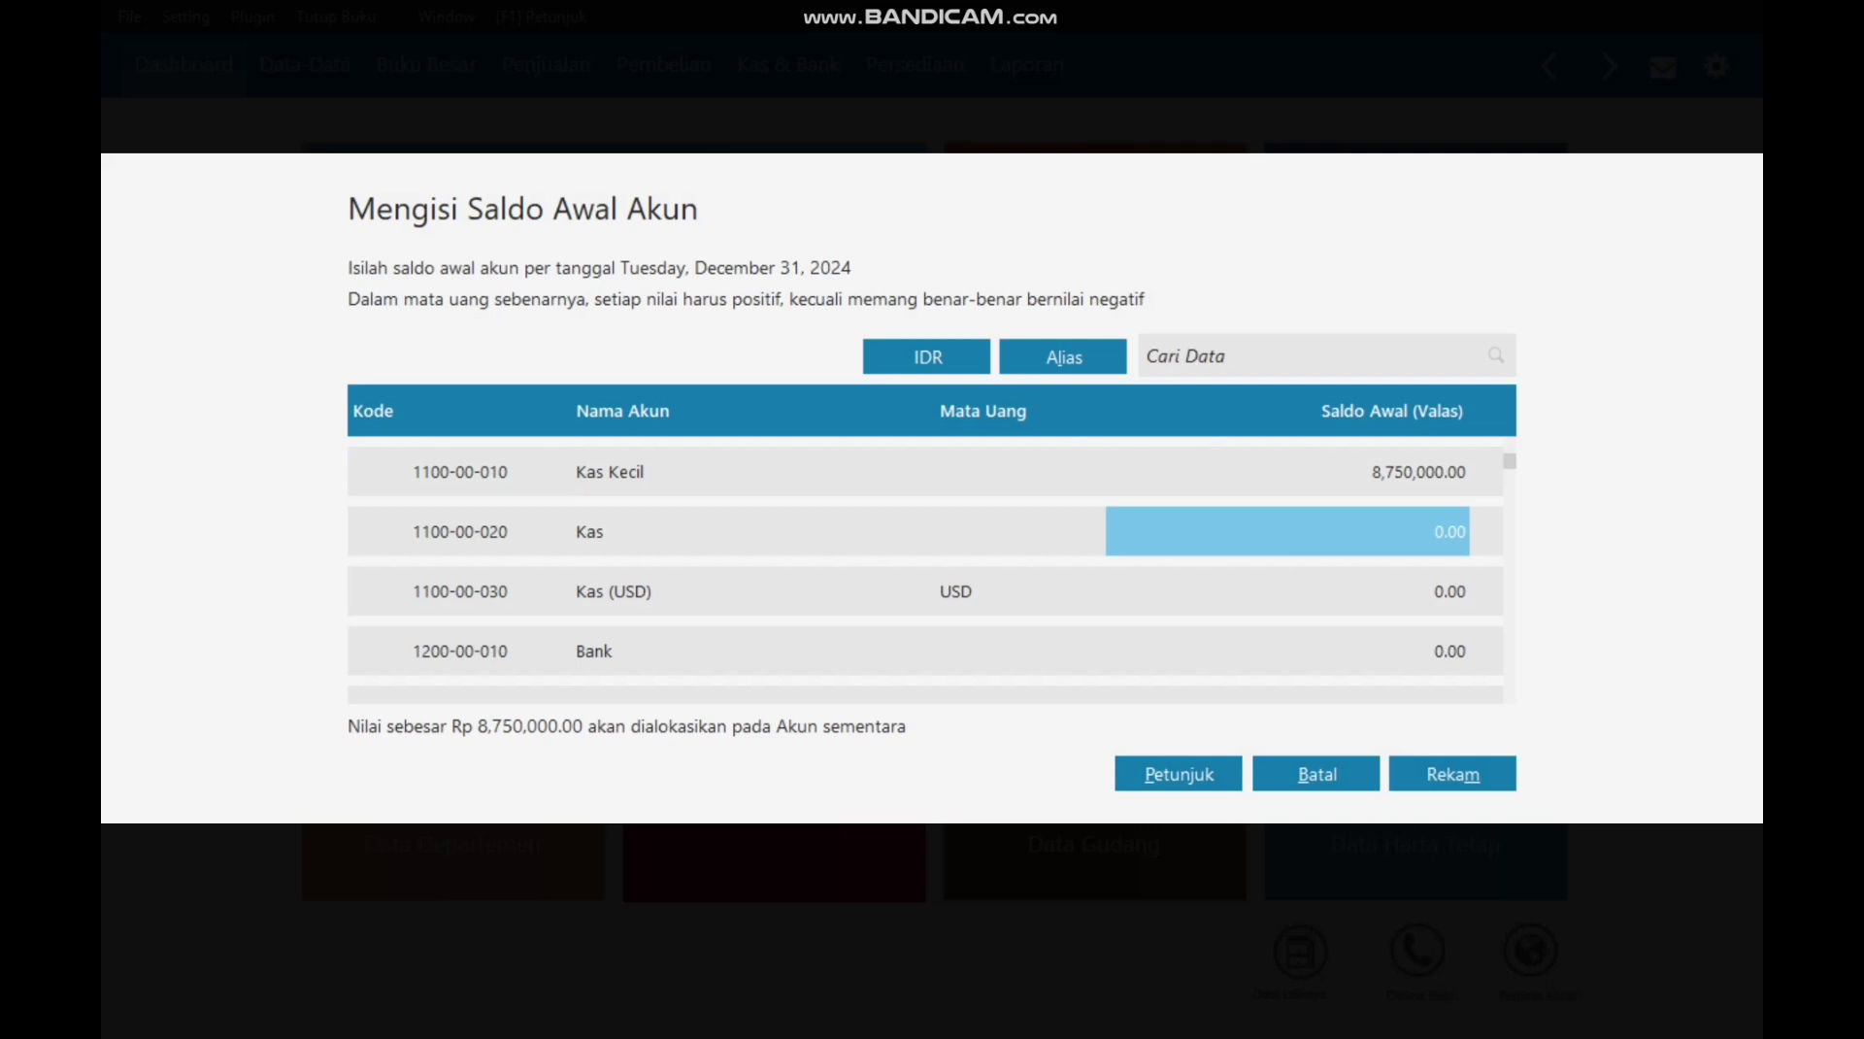
{"action": "type", "text": "10000000"}
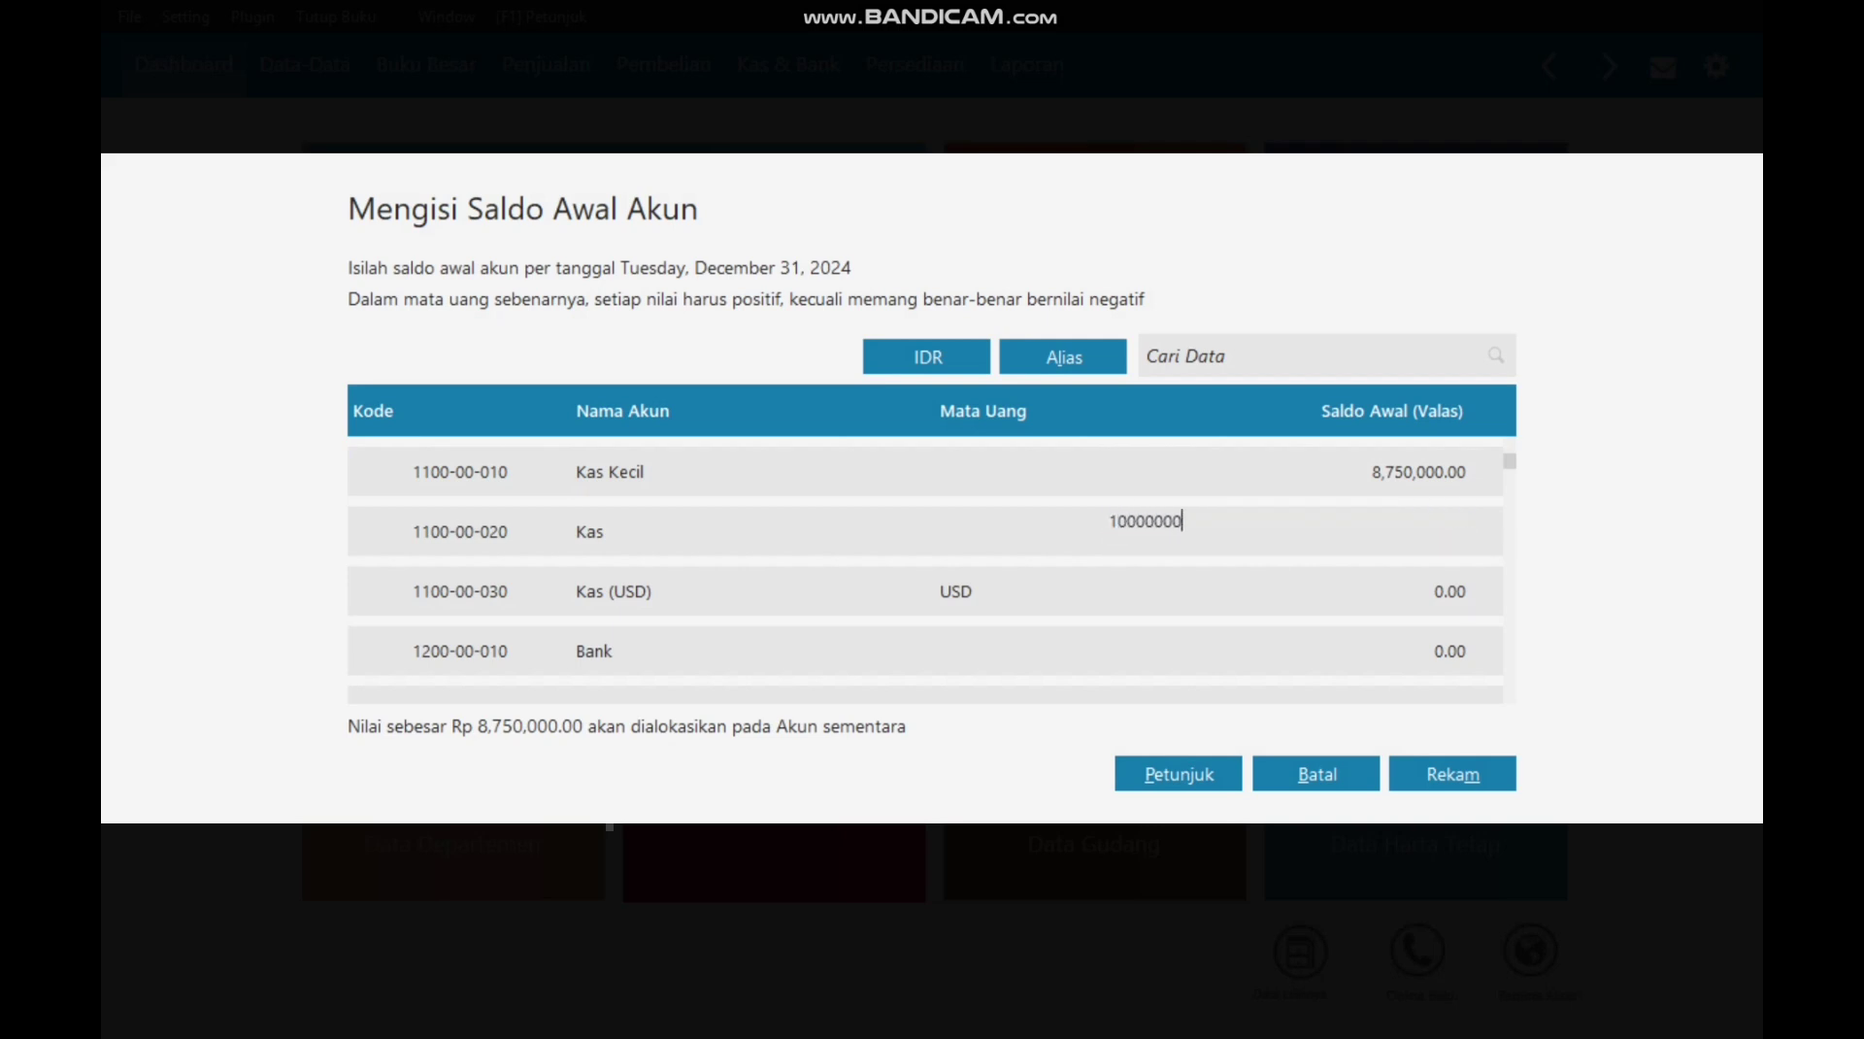
{"action": "key", "text": "Return"}
{"action": "key", "text": "Return"}
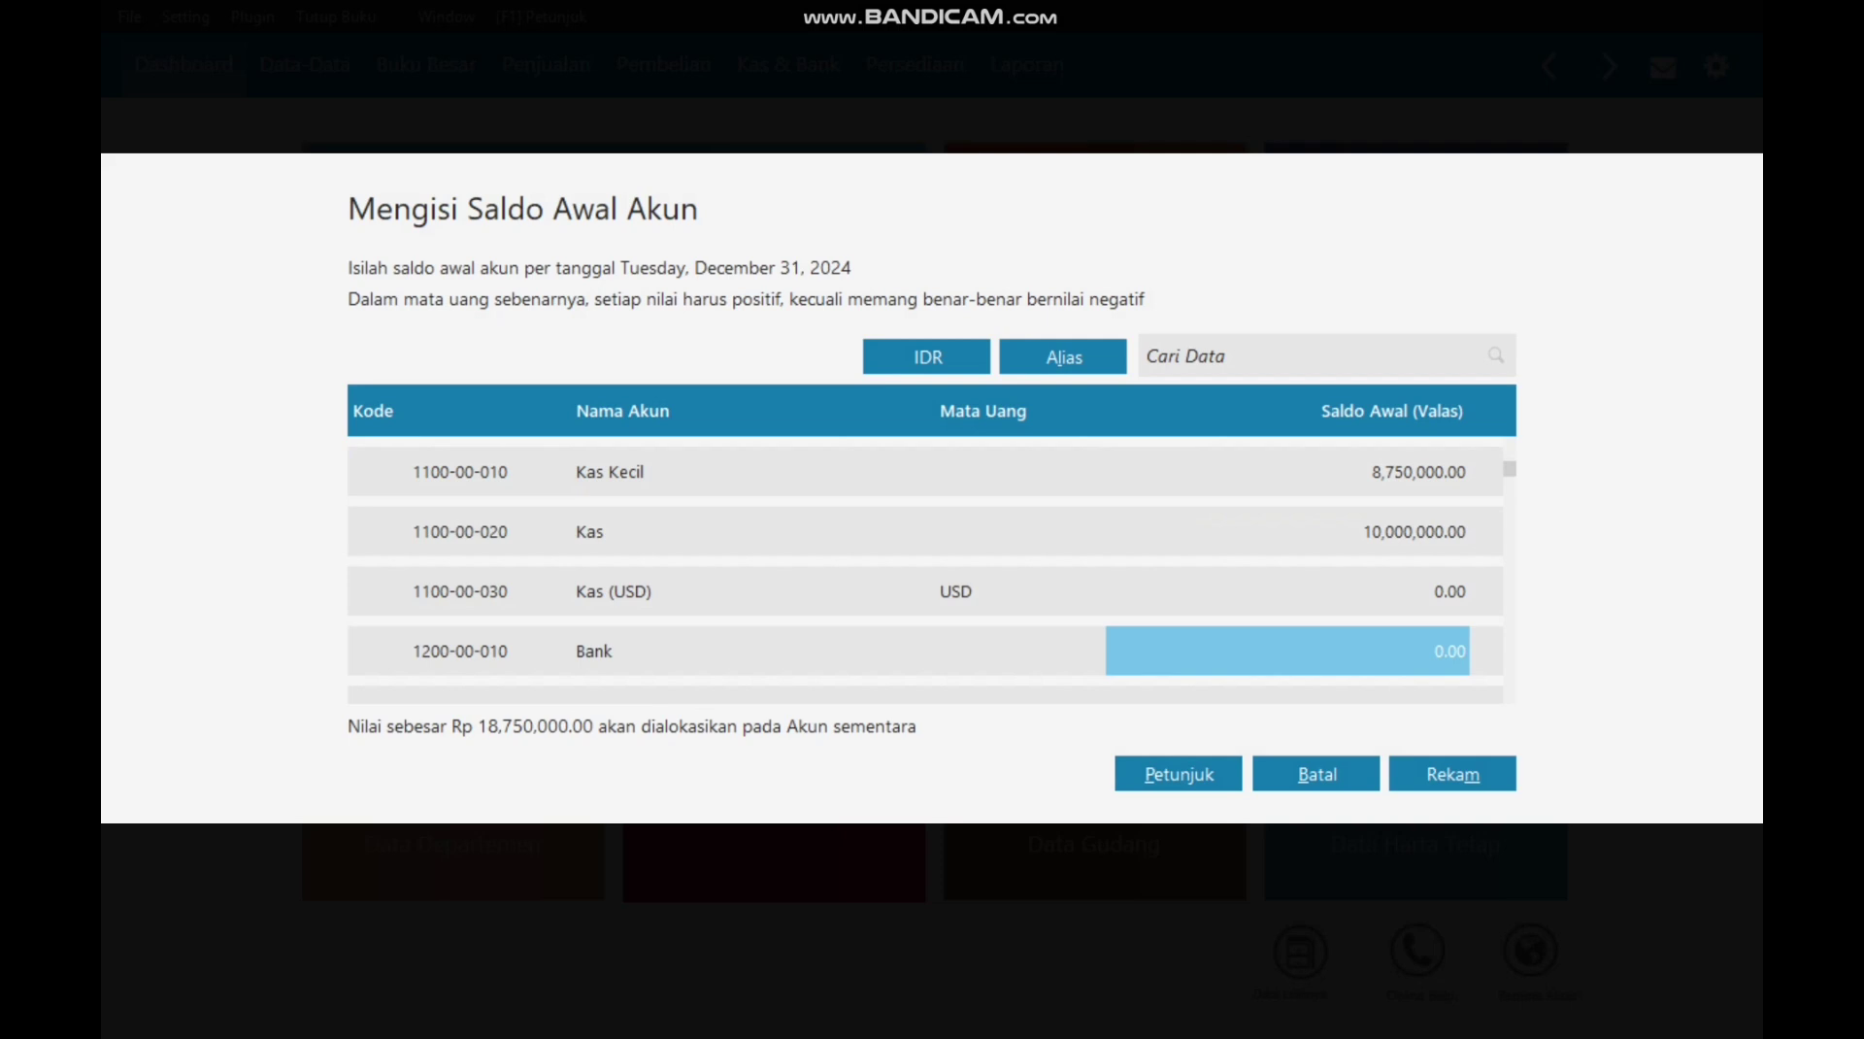
{"action": "type", "text": "6250000"}
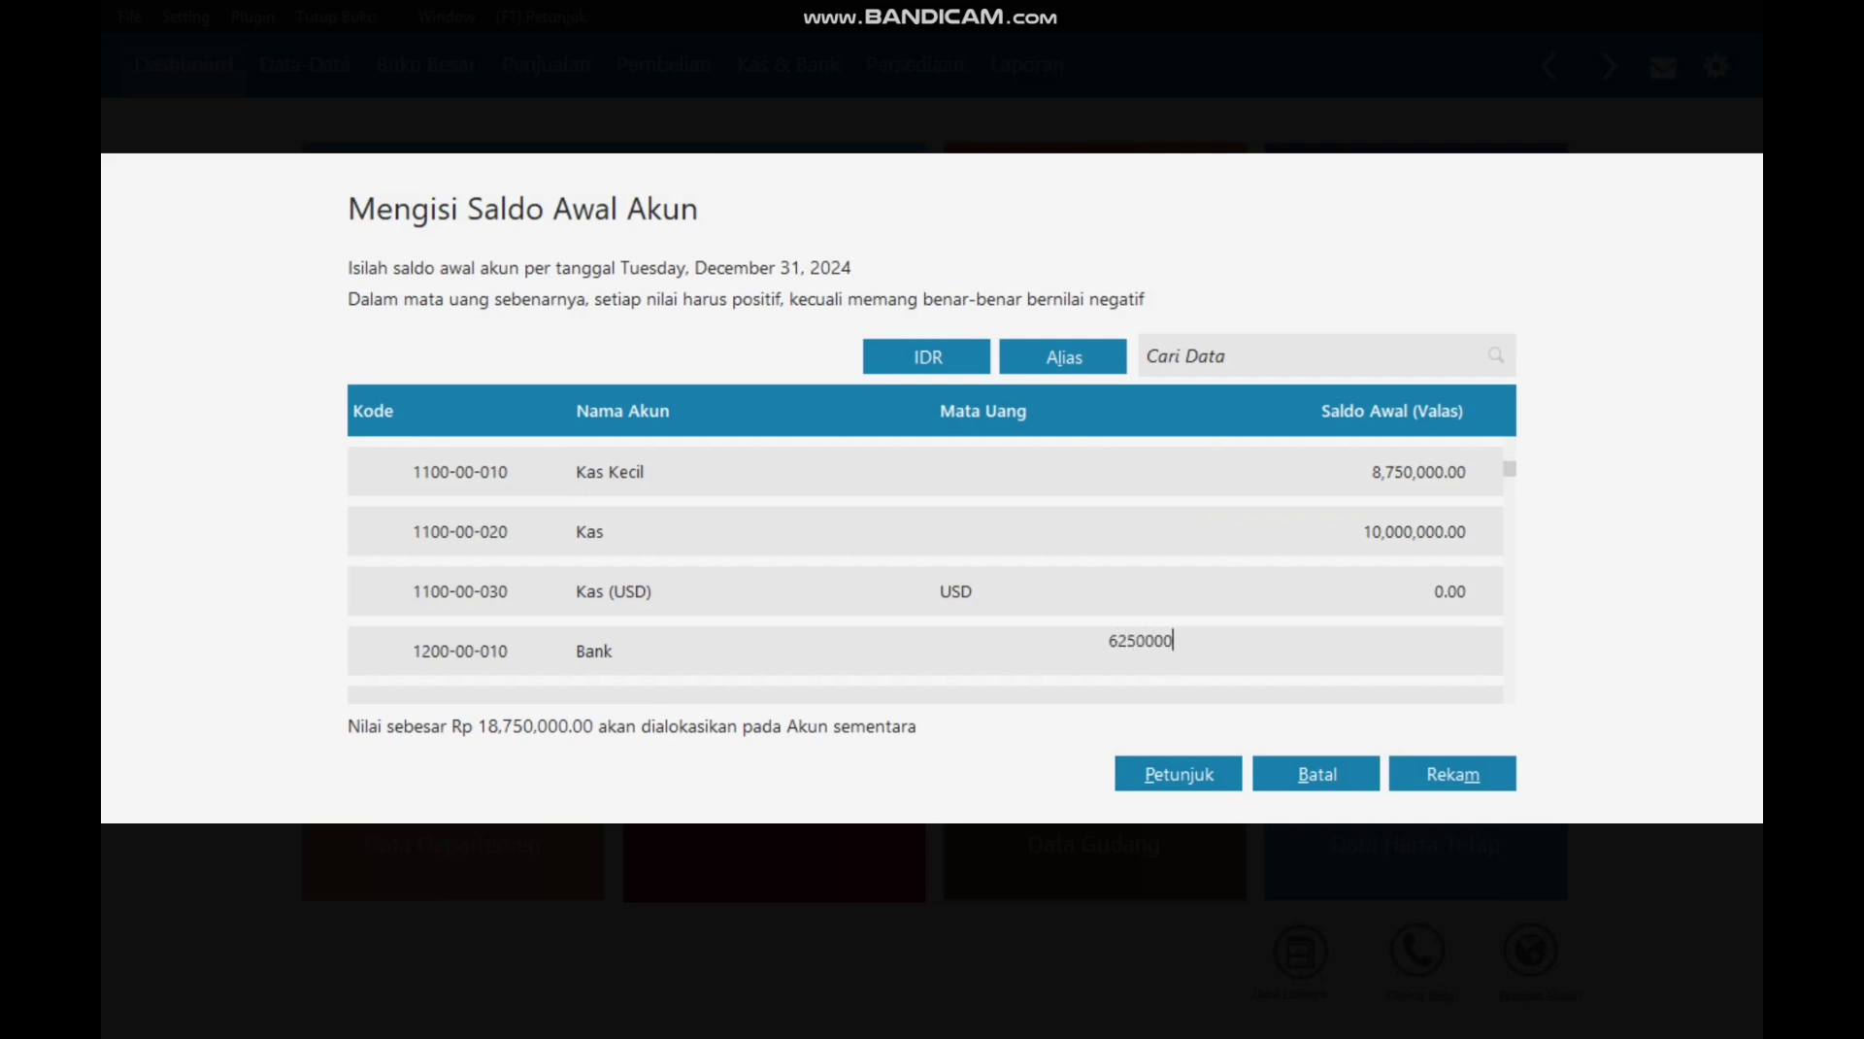
{"action": "type", "text": "0"}
{"action": "key", "text": "Return"}
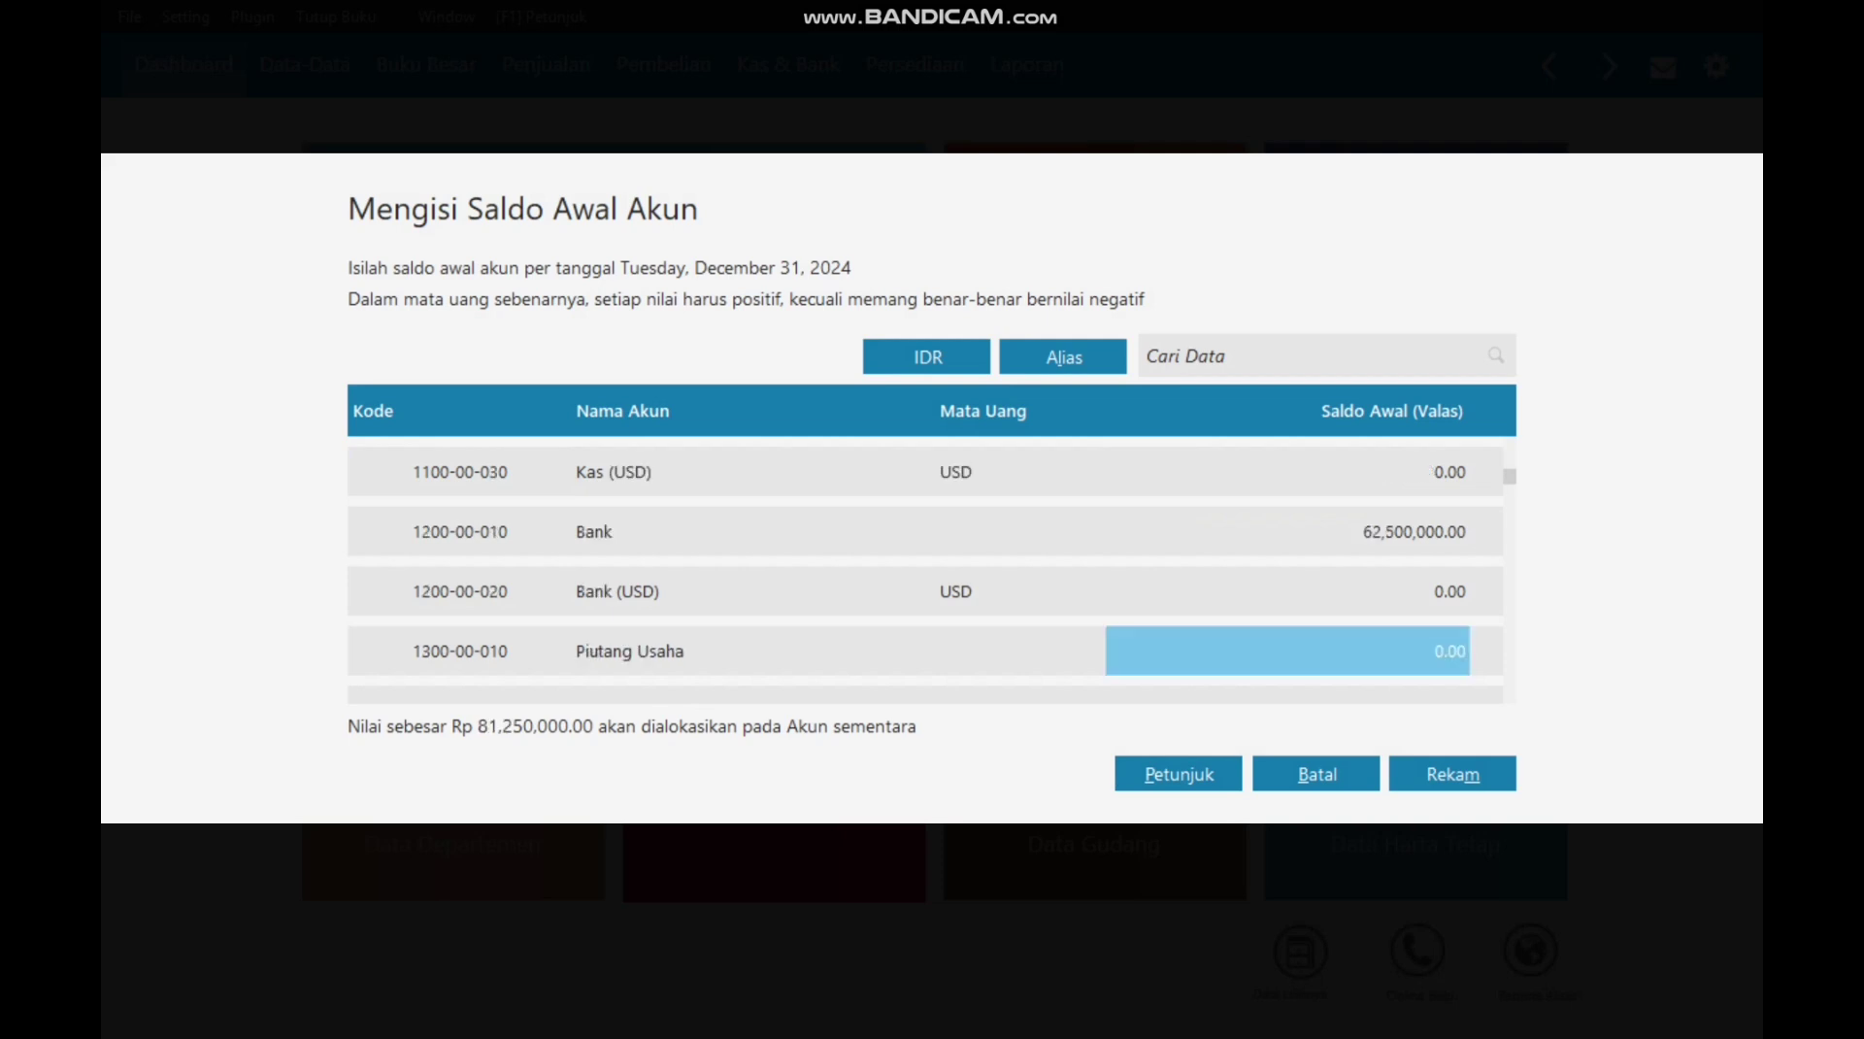
{"action": "type", "text": "38300000"}
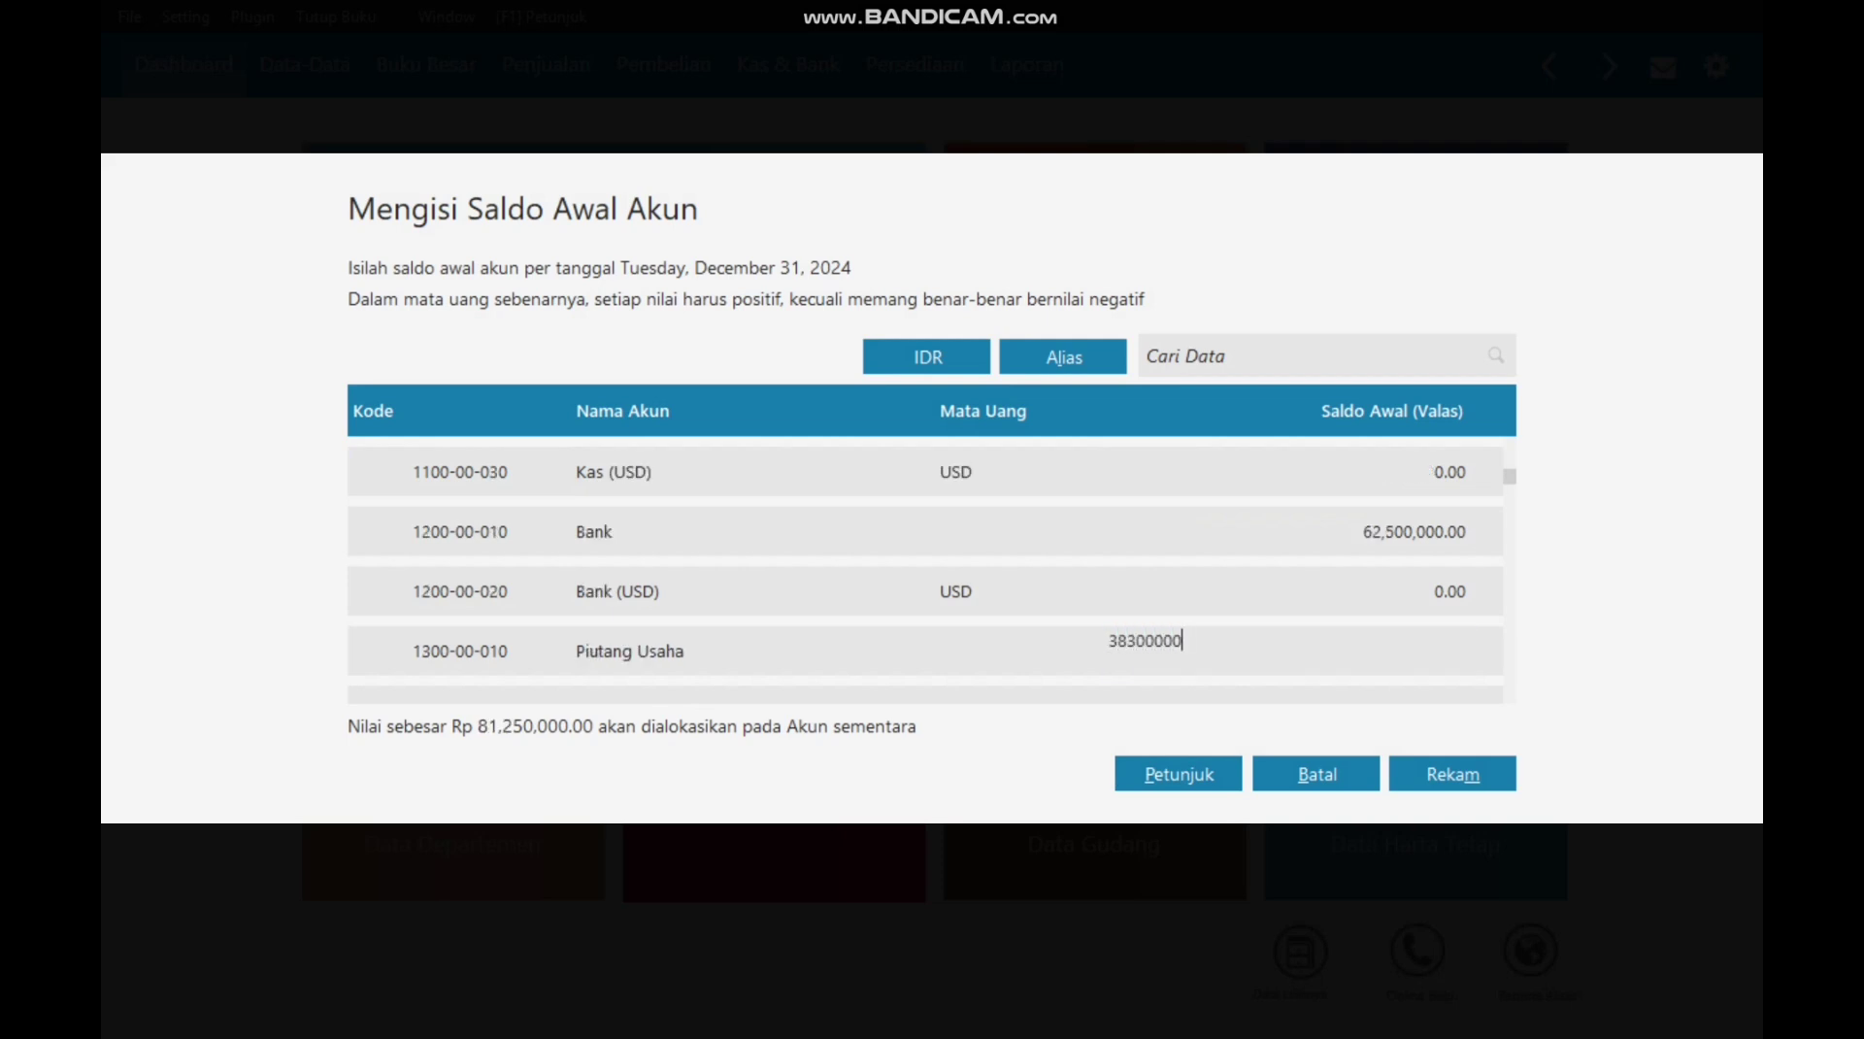
{"action": "key", "text": "Return"}
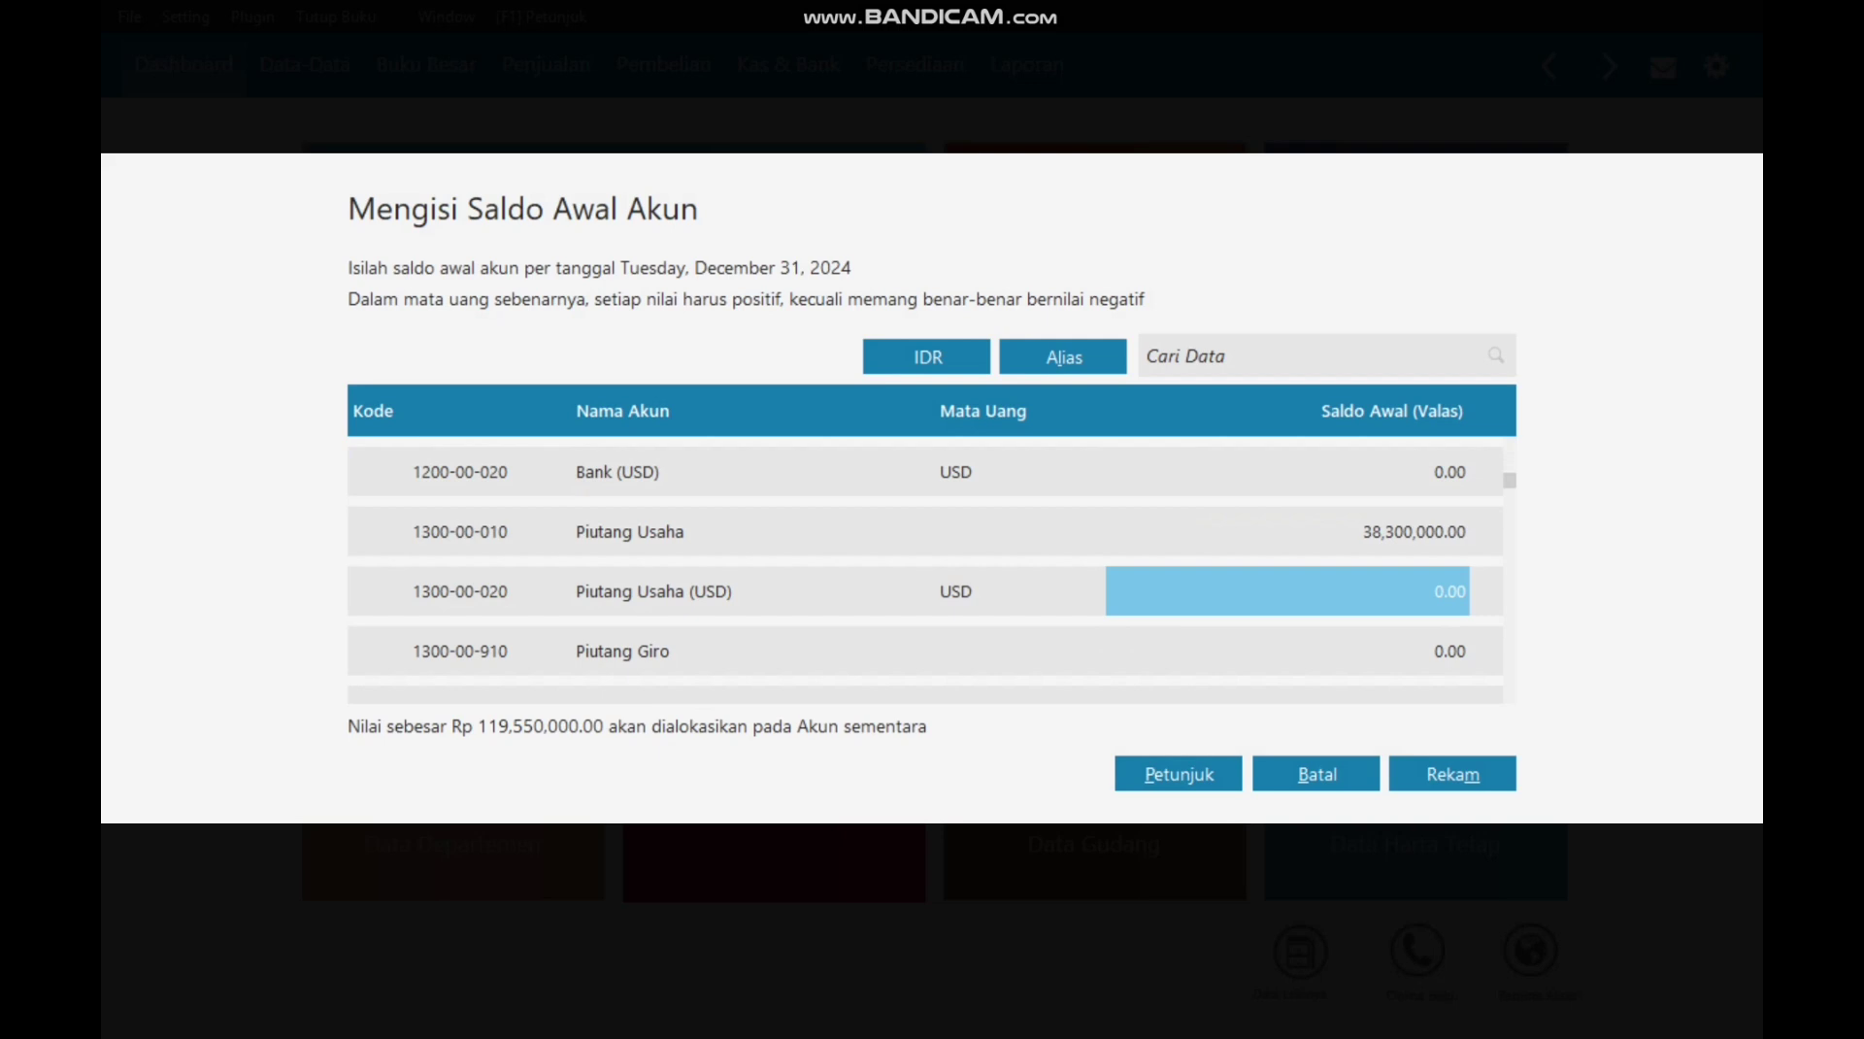
Step: Enter PPN Masukan 11,500,000 and PPh 23 Dibayar Dimuka 2,600,000 opening balances
{"action": "key", "text": "Down"}
{"action": "key", "text": "Down"}
{"action": "key", "text": "Down"}
{"action": "key", "text": "Down"}
{"action": "key", "text": "Down"}
{"action": "key", "text": "Down"}
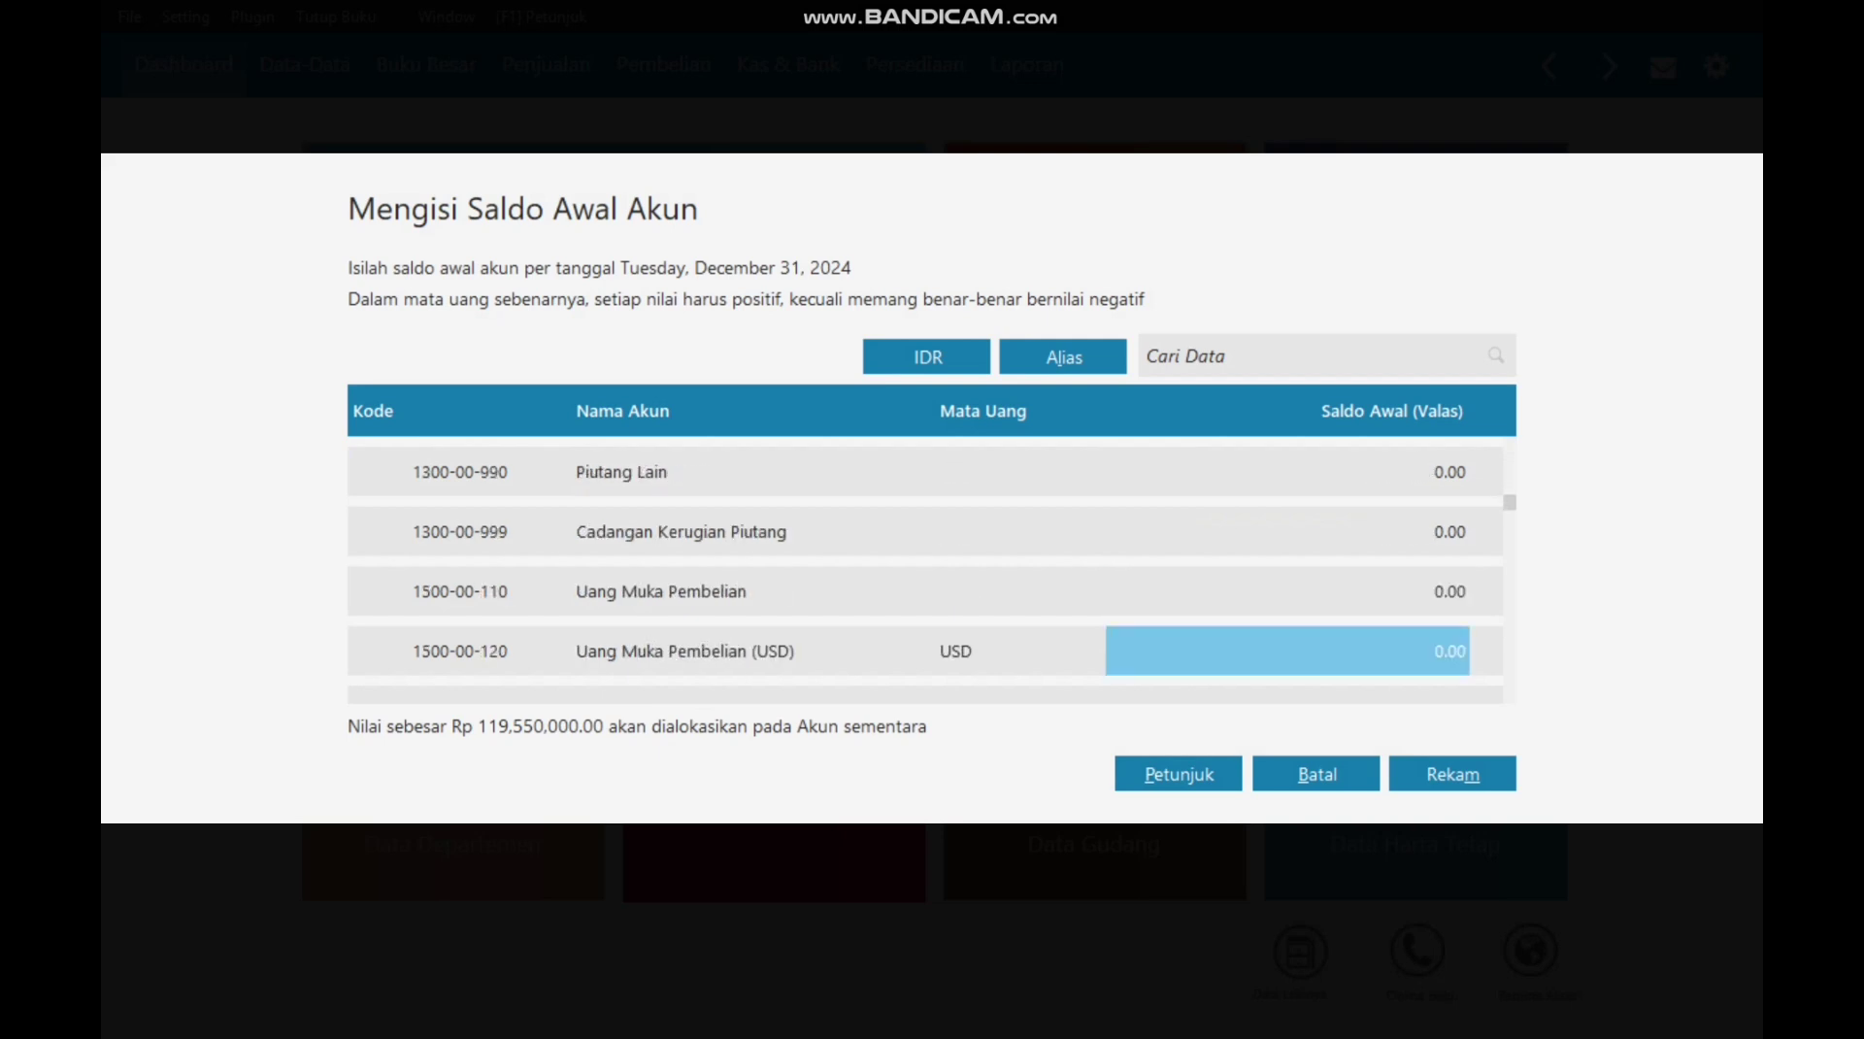
{"action": "key", "text": "Down"}
{"action": "key", "text": "Down"}
{"action": "type", "text": "11500000"}
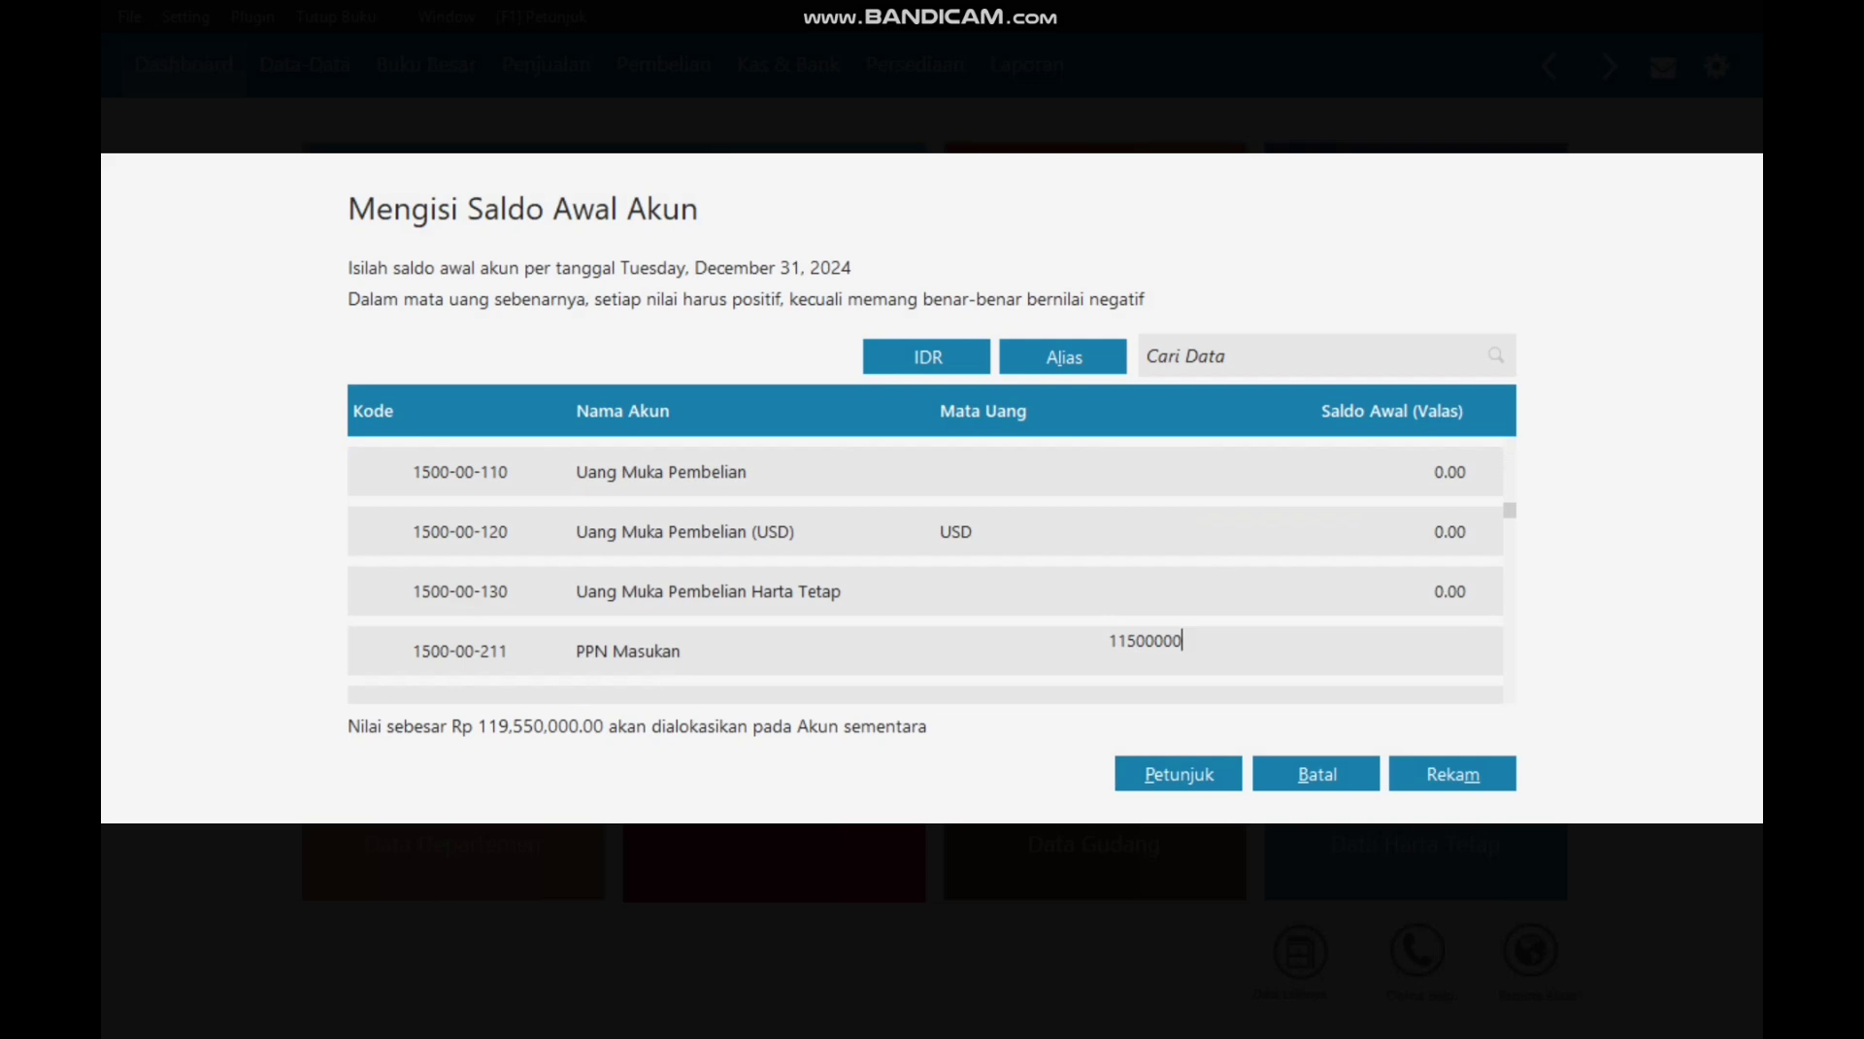
{"action": "key", "text": "Return"}
{"action": "key", "text": "Down"}
{"action": "key", "text": "Down"}
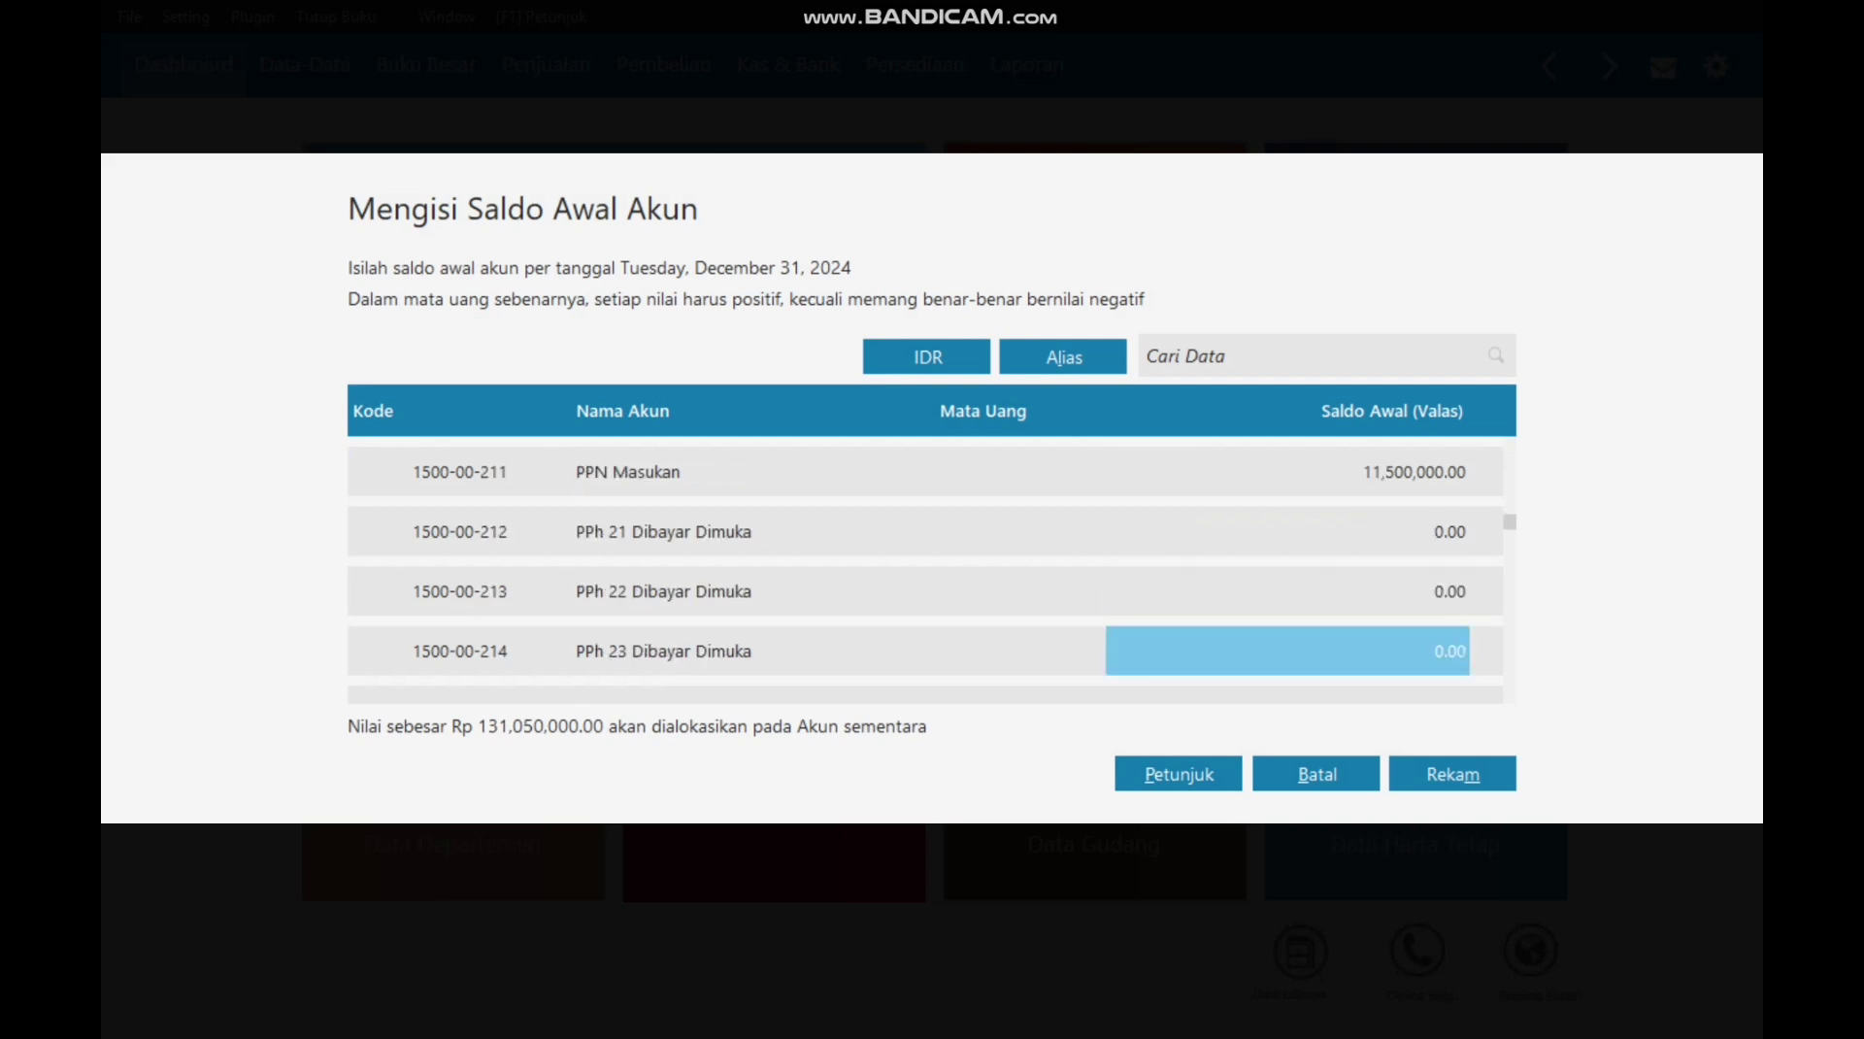
{"action": "type", "text": "2600000"}
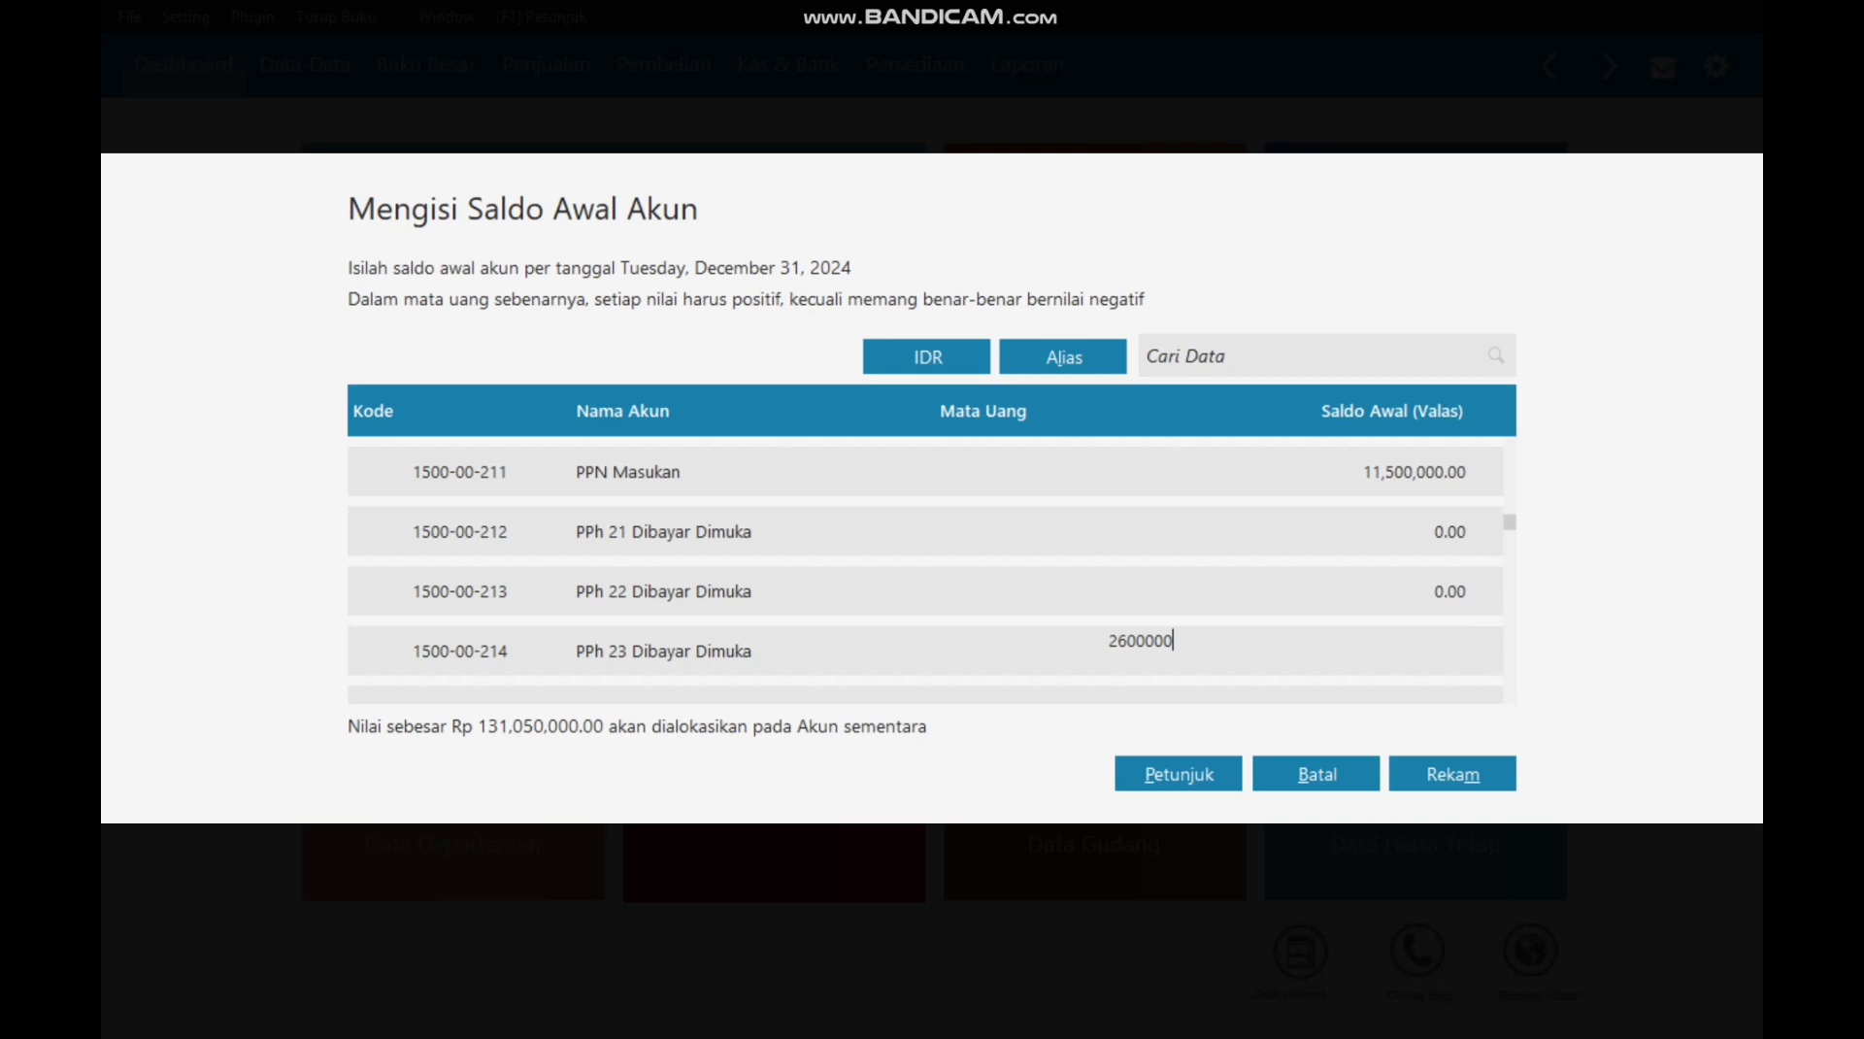
{"action": "key", "text": "Return"}
Step: Enter Peralatan 2,575,000, Kendaraan 60,000,000, and depreciation balances -581,250 and -2,250,000
{"action": "key", "text": "Down"}
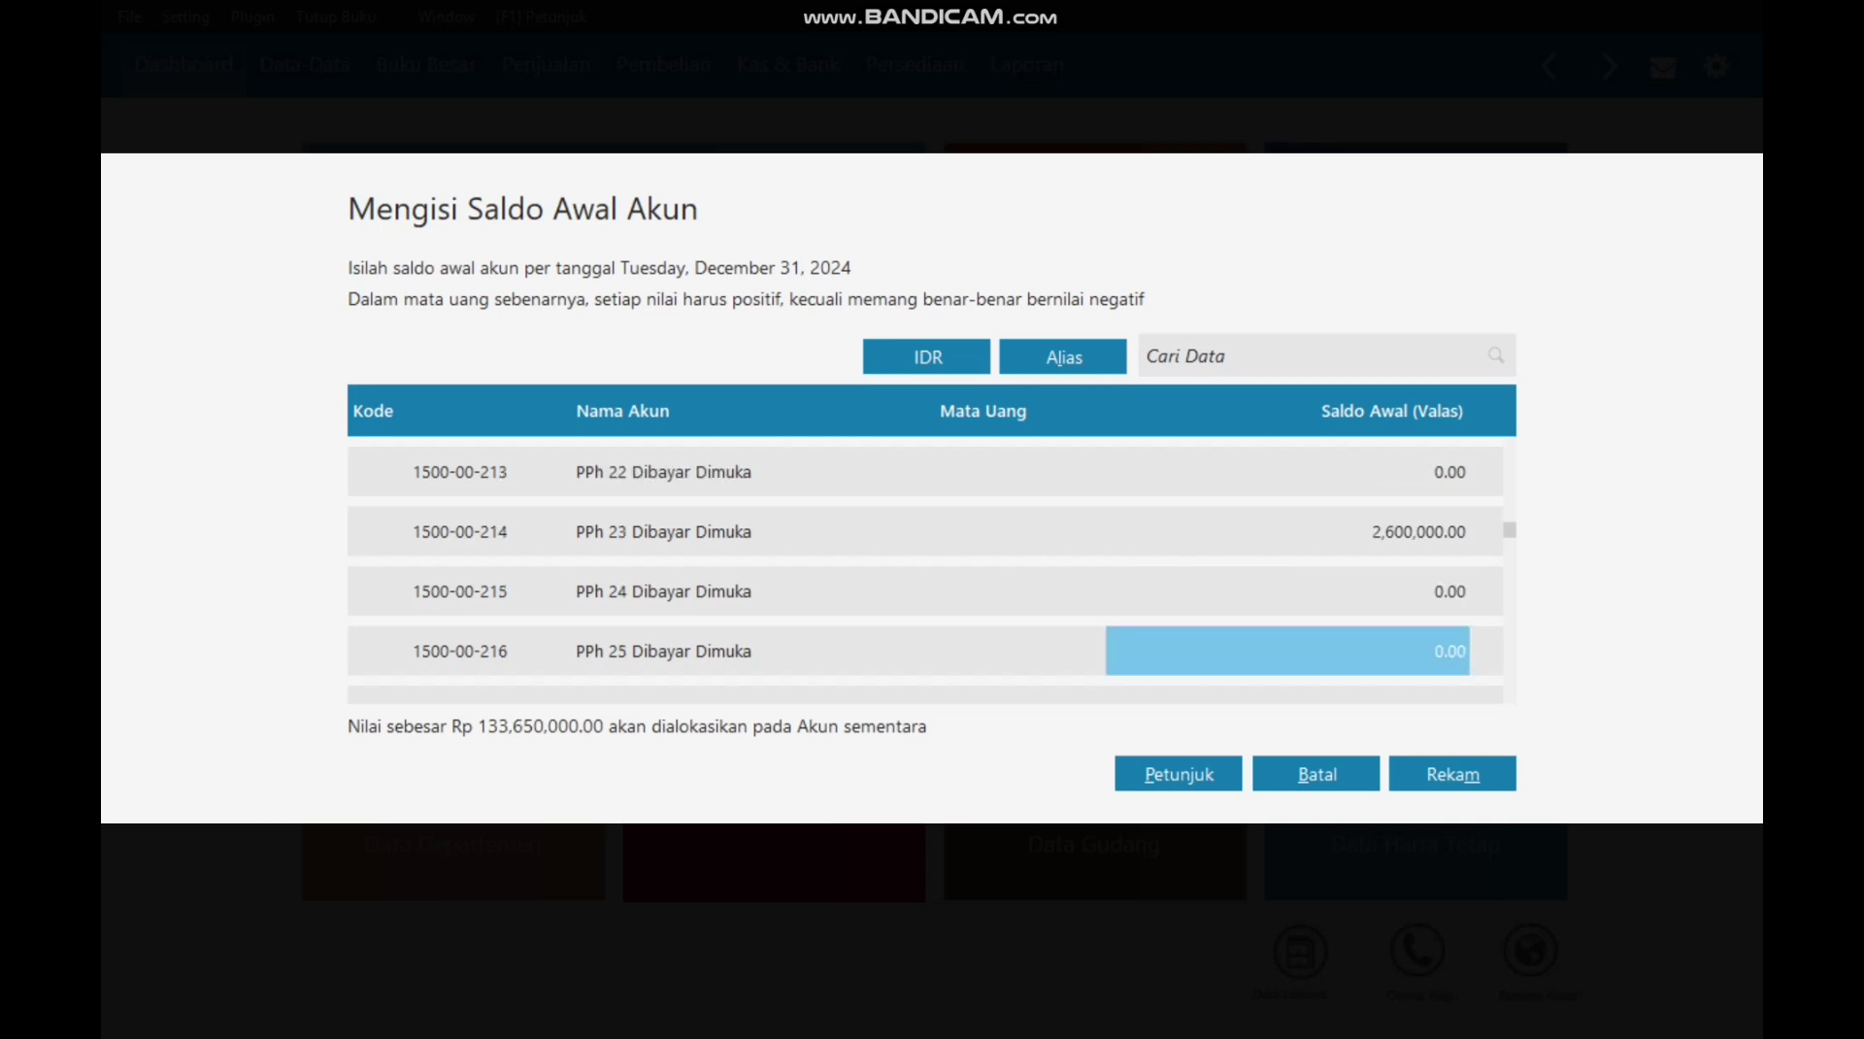
{"action": "key", "text": "Down"}
{"action": "key", "text": "Down"}
{"action": "key", "text": "Down"}
{"action": "key", "text": "Down"}
{"action": "key", "text": "Down"}
{"action": "key", "text": "Down"}
{"action": "key", "text": "Down"}
{"action": "key", "text": "Down"}
{"action": "key", "text": "Down"}
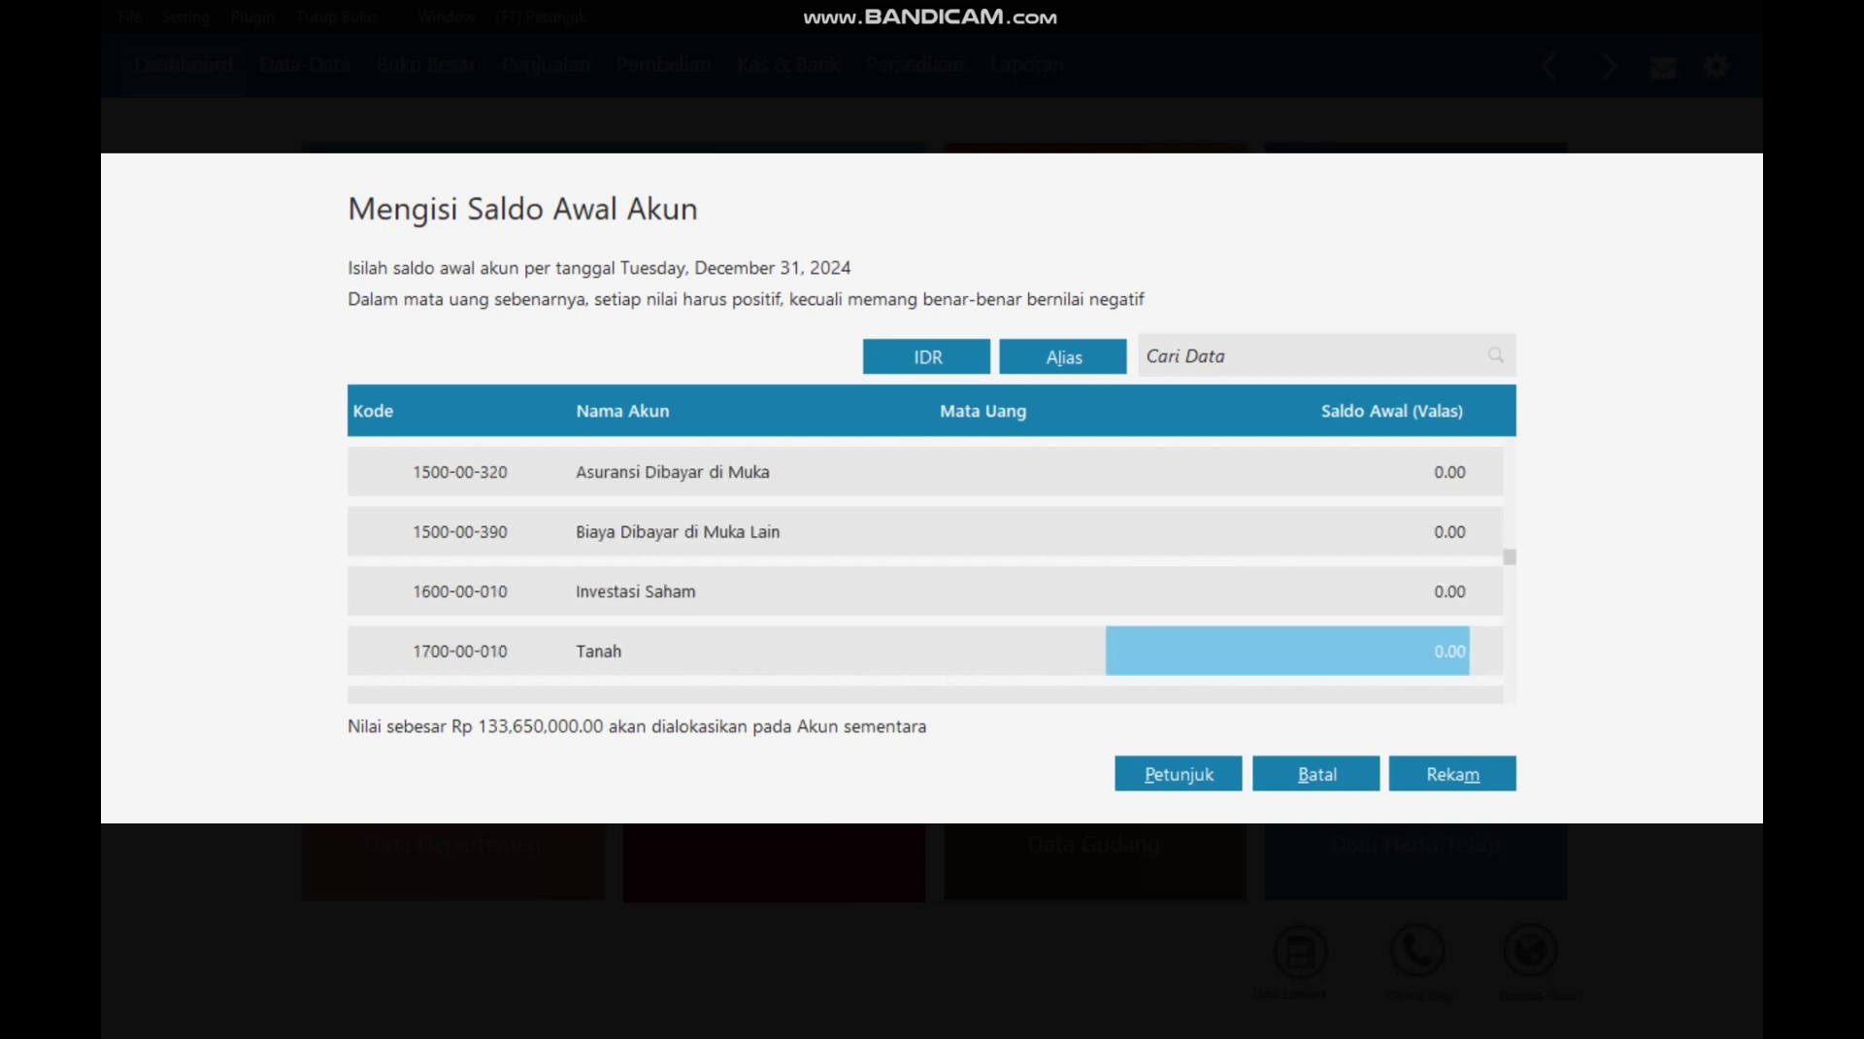
{"action": "key", "text": "Down"}
{"action": "key", "text": "Up"}
{"action": "type", "text": "2"}
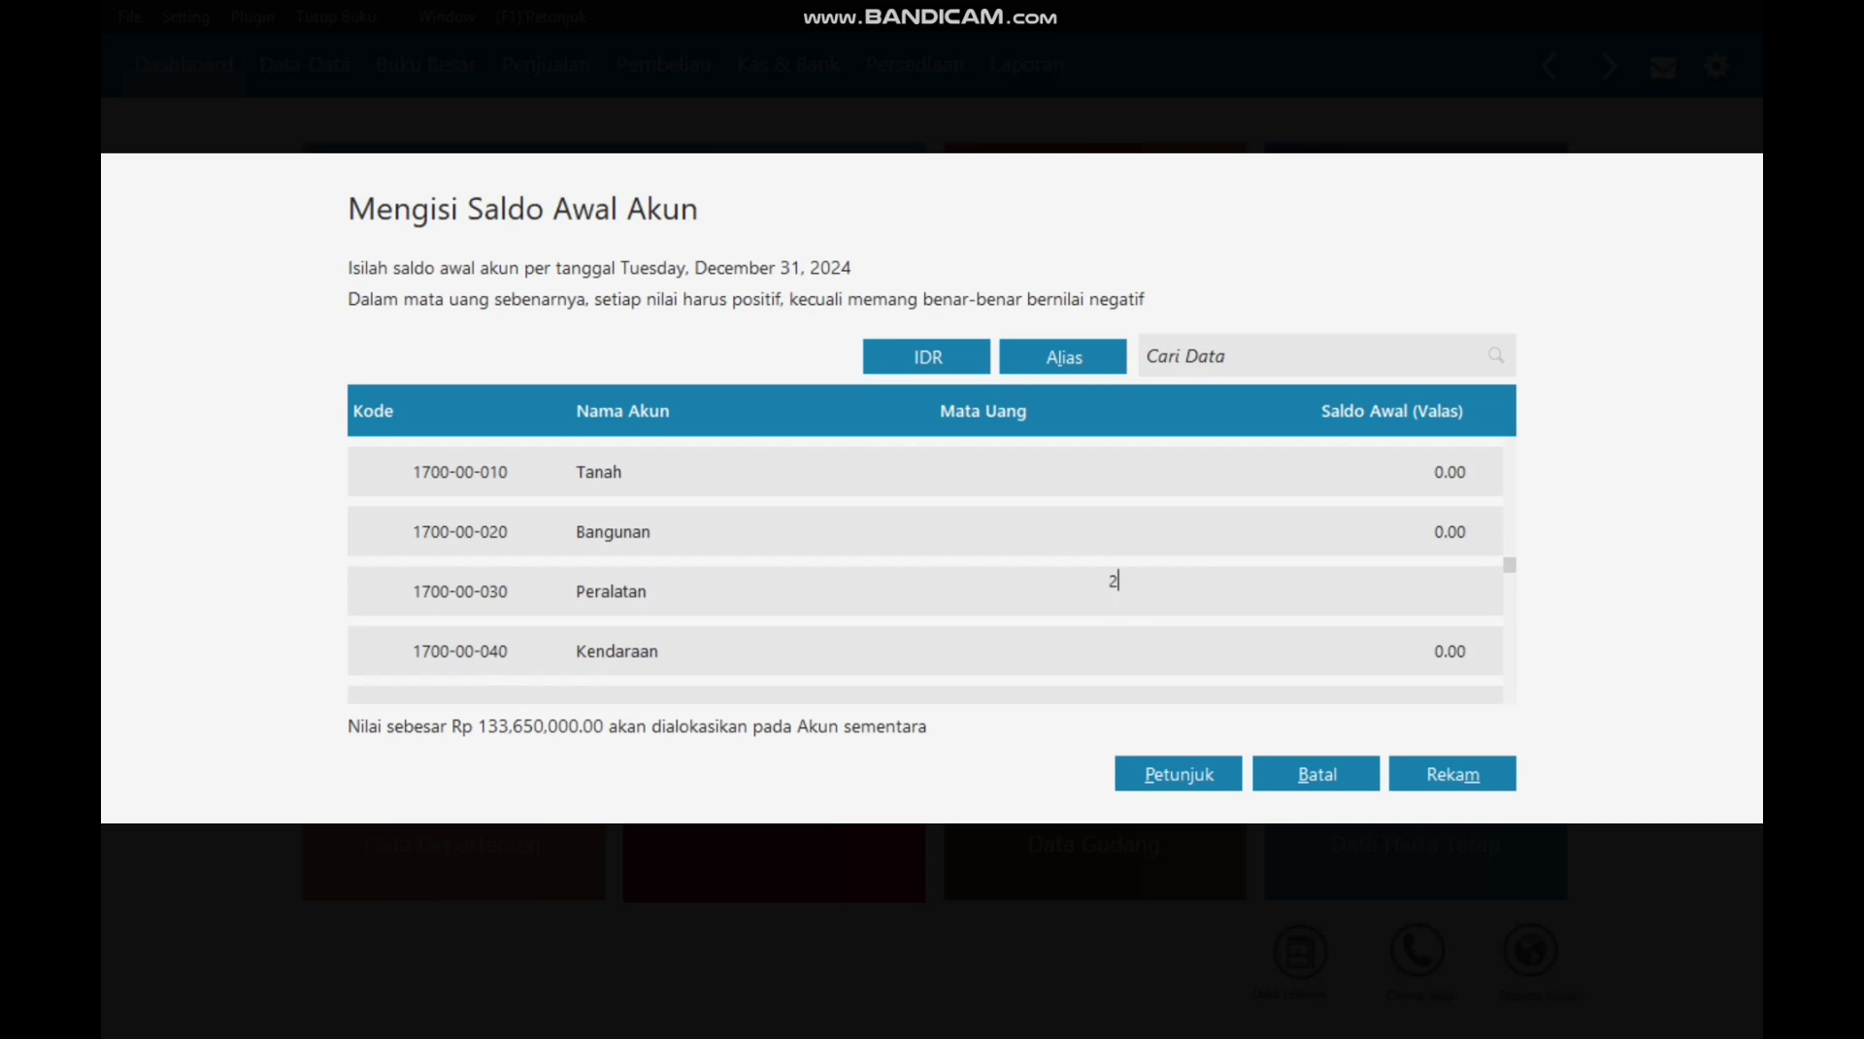
{"action": "type", "text": "575000"}
{"action": "key", "text": "Return"}
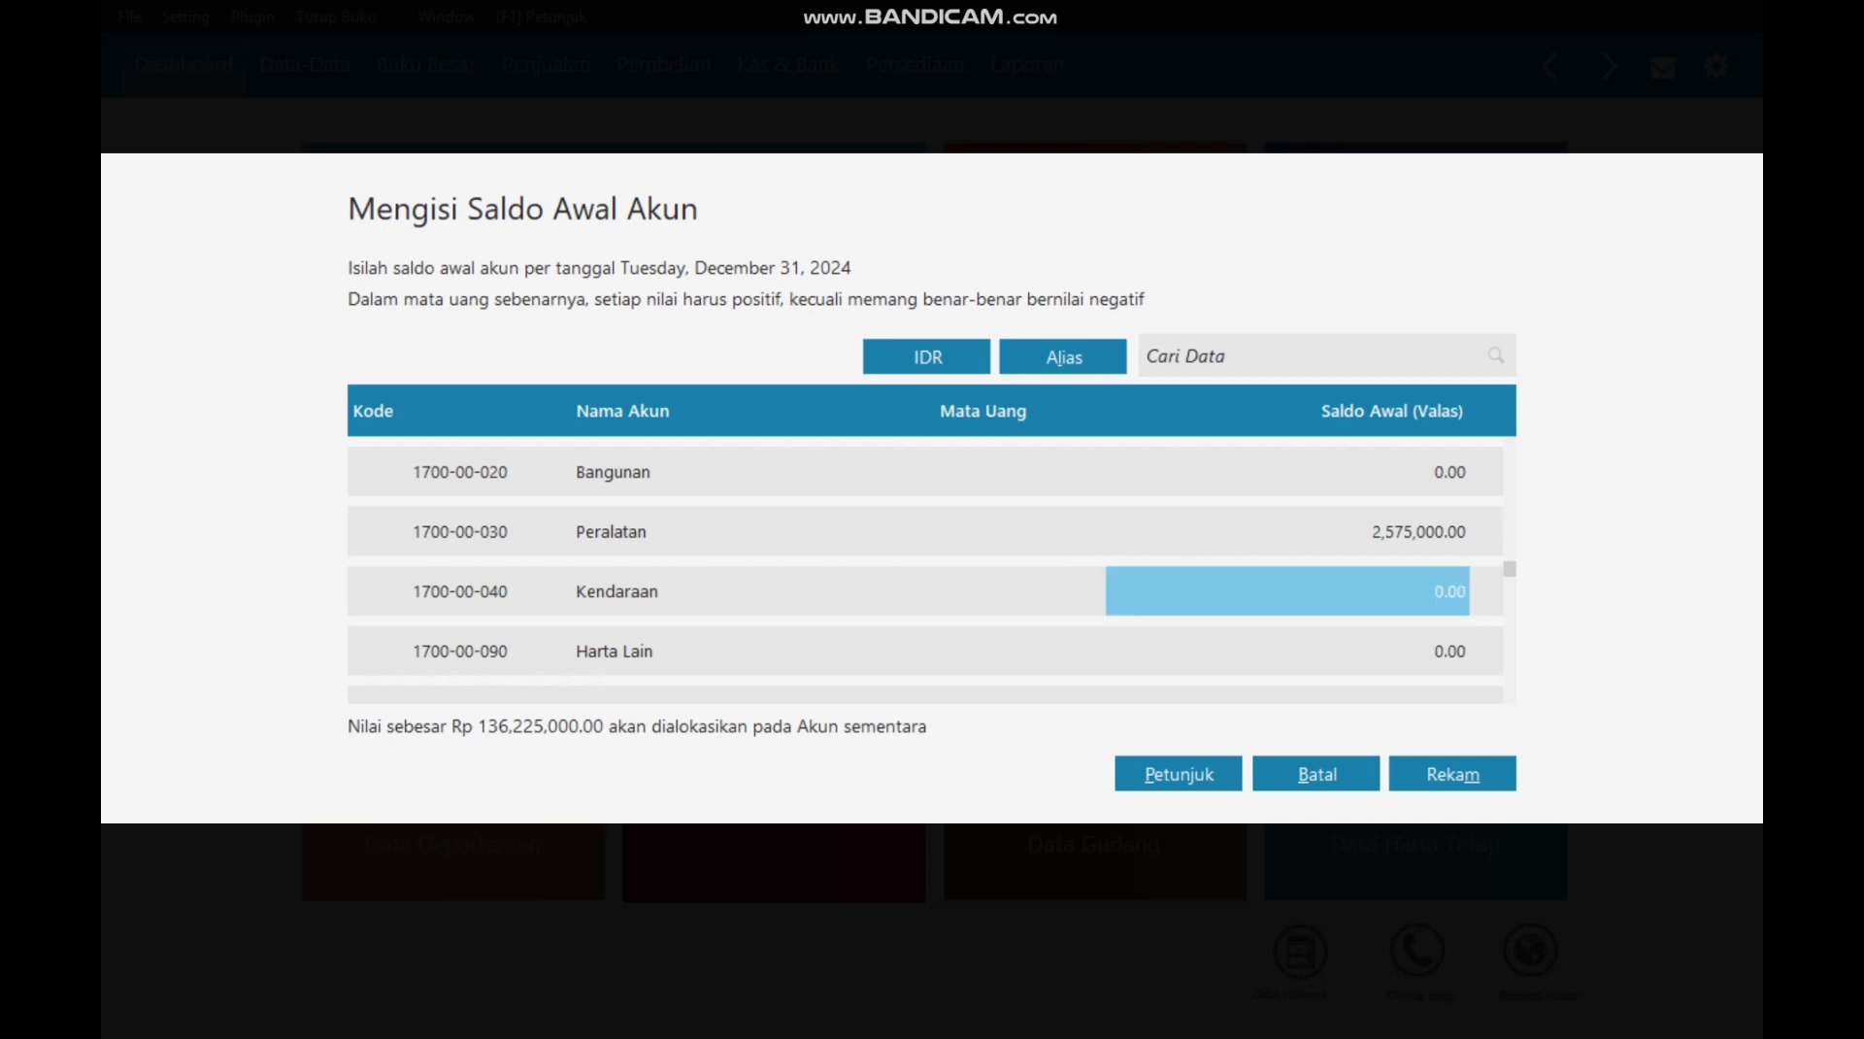
{"action": "type", "text": "60000000"}
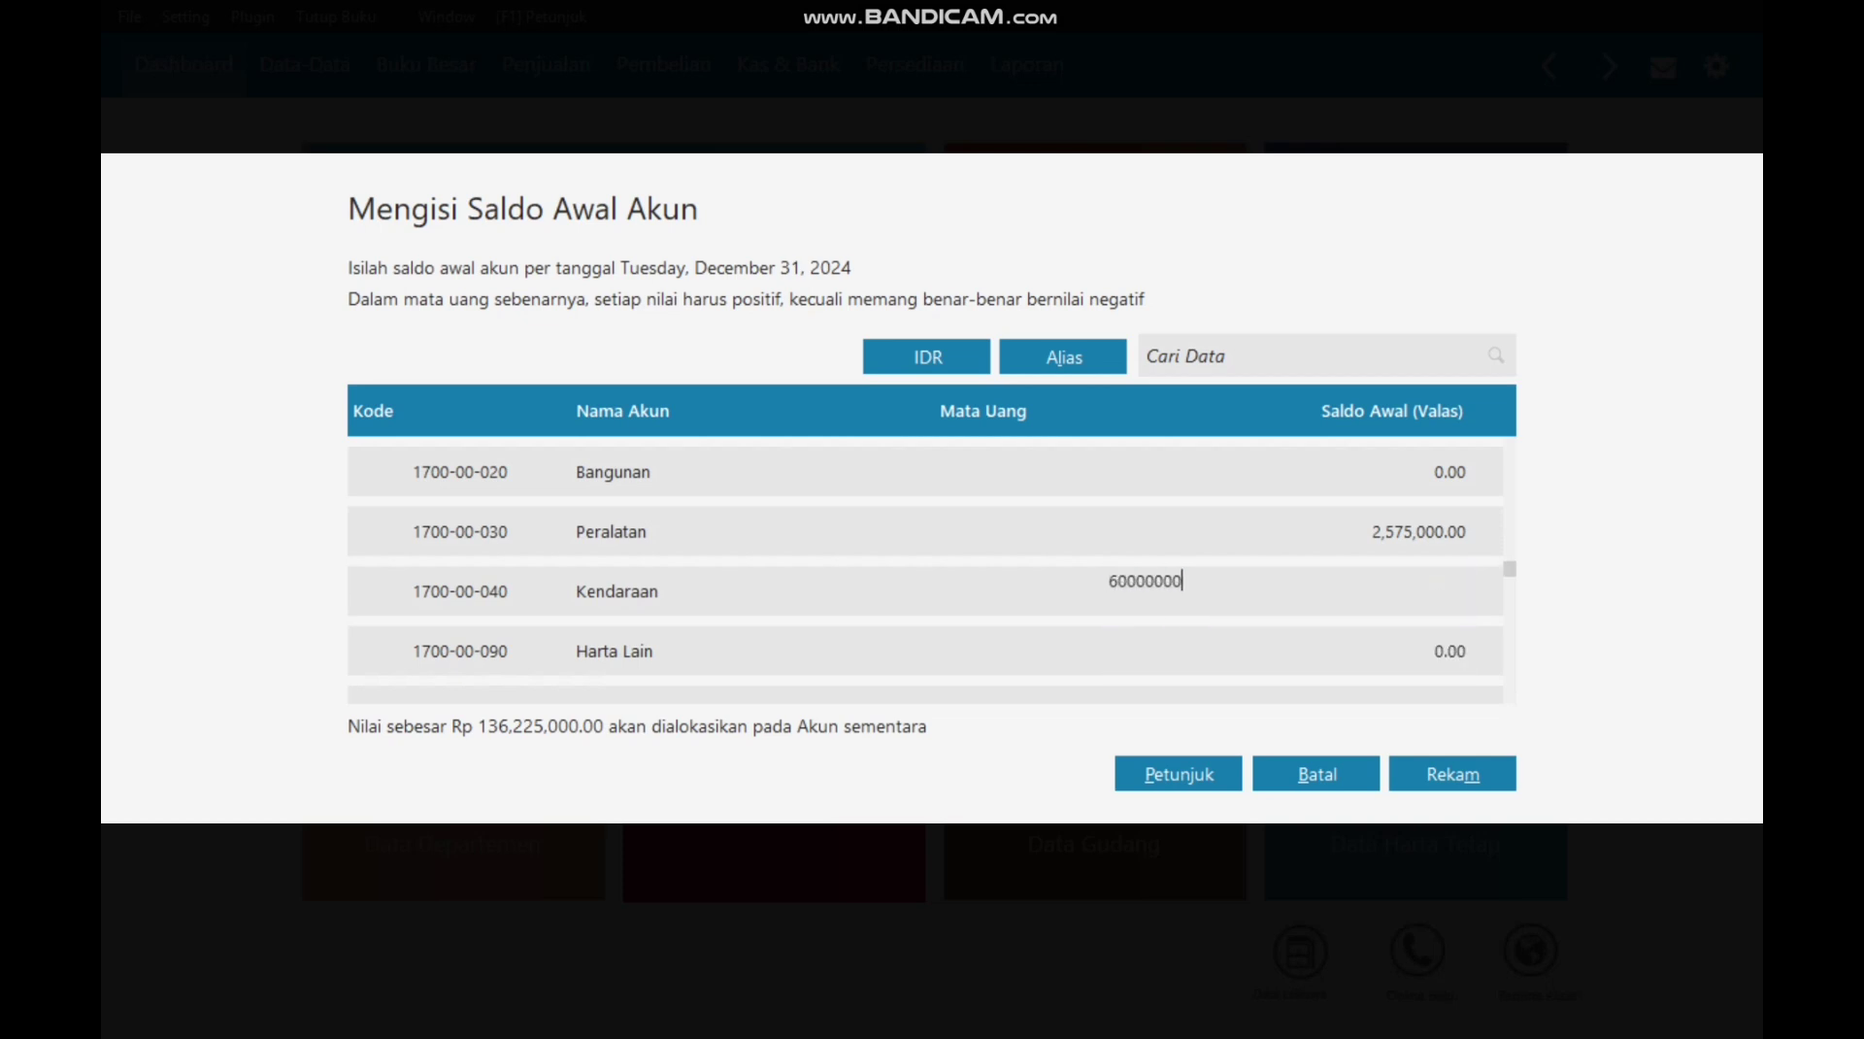
{"action": "key", "text": "Return"}
{"action": "key", "text": "Return"}
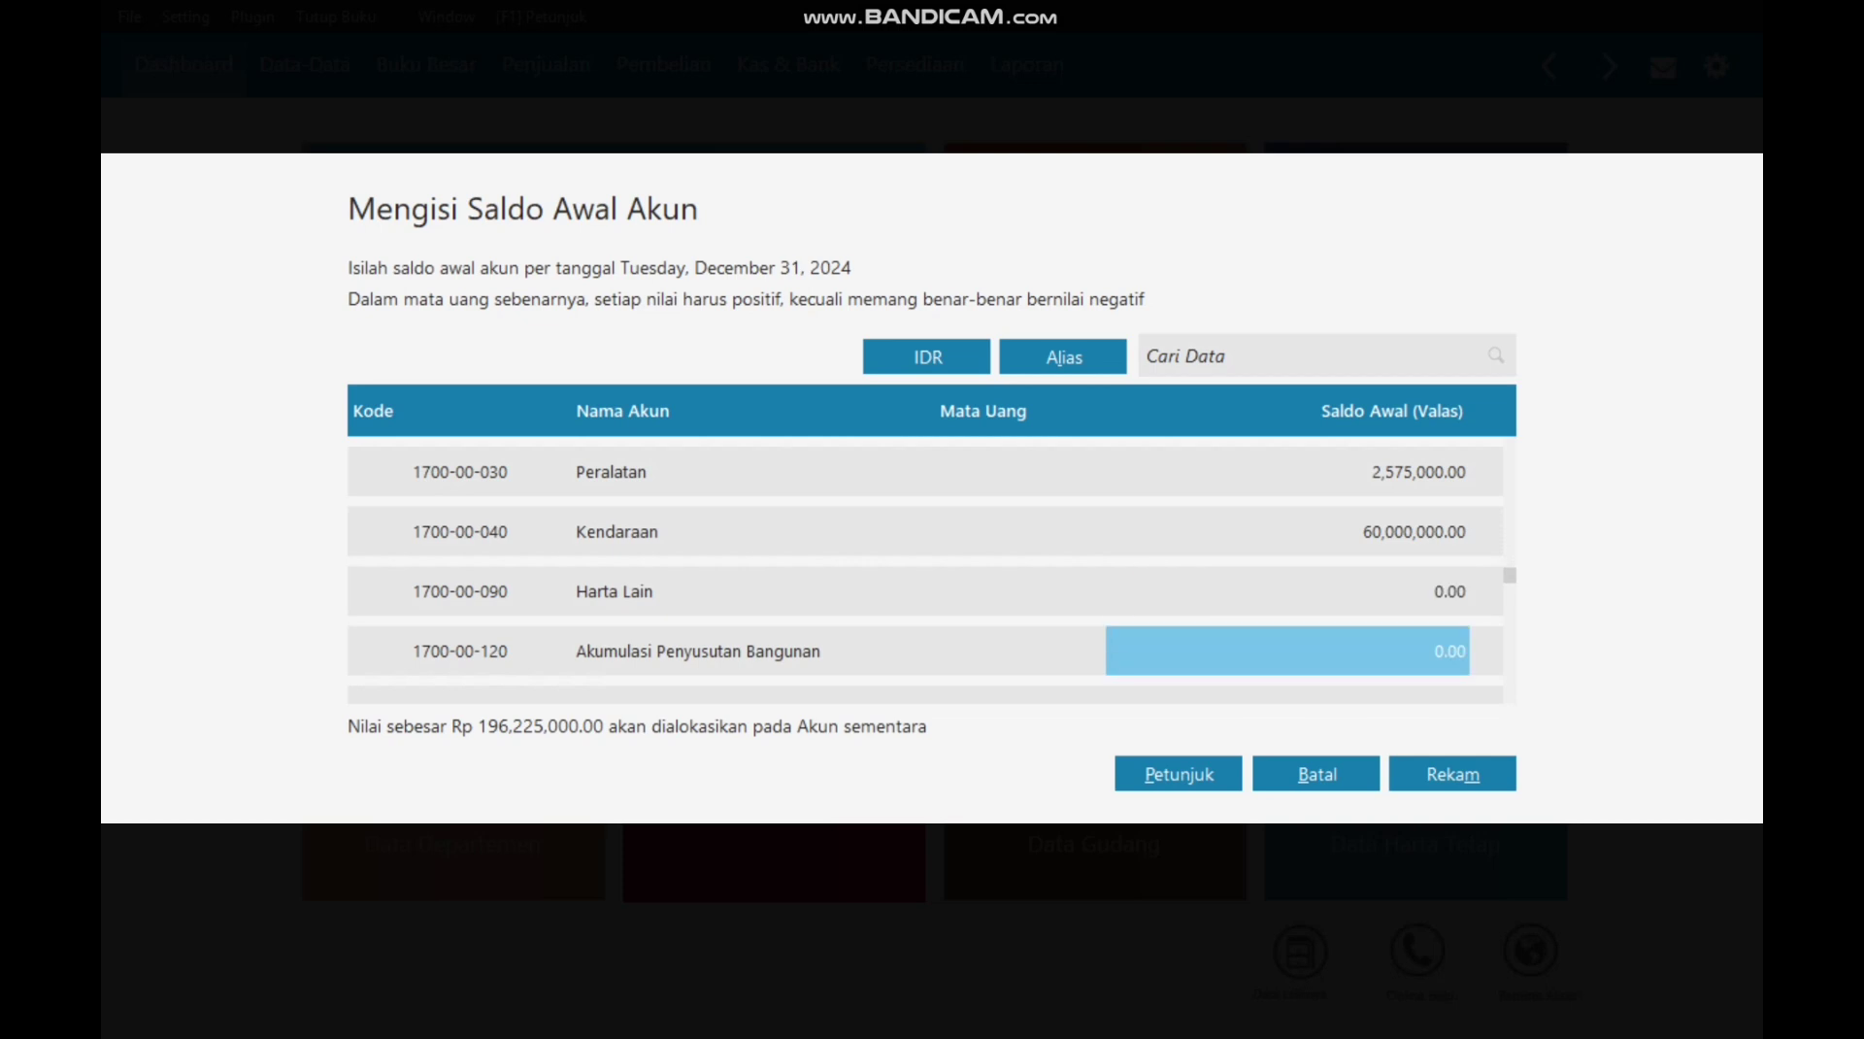
{"action": "key", "text": "Return"}
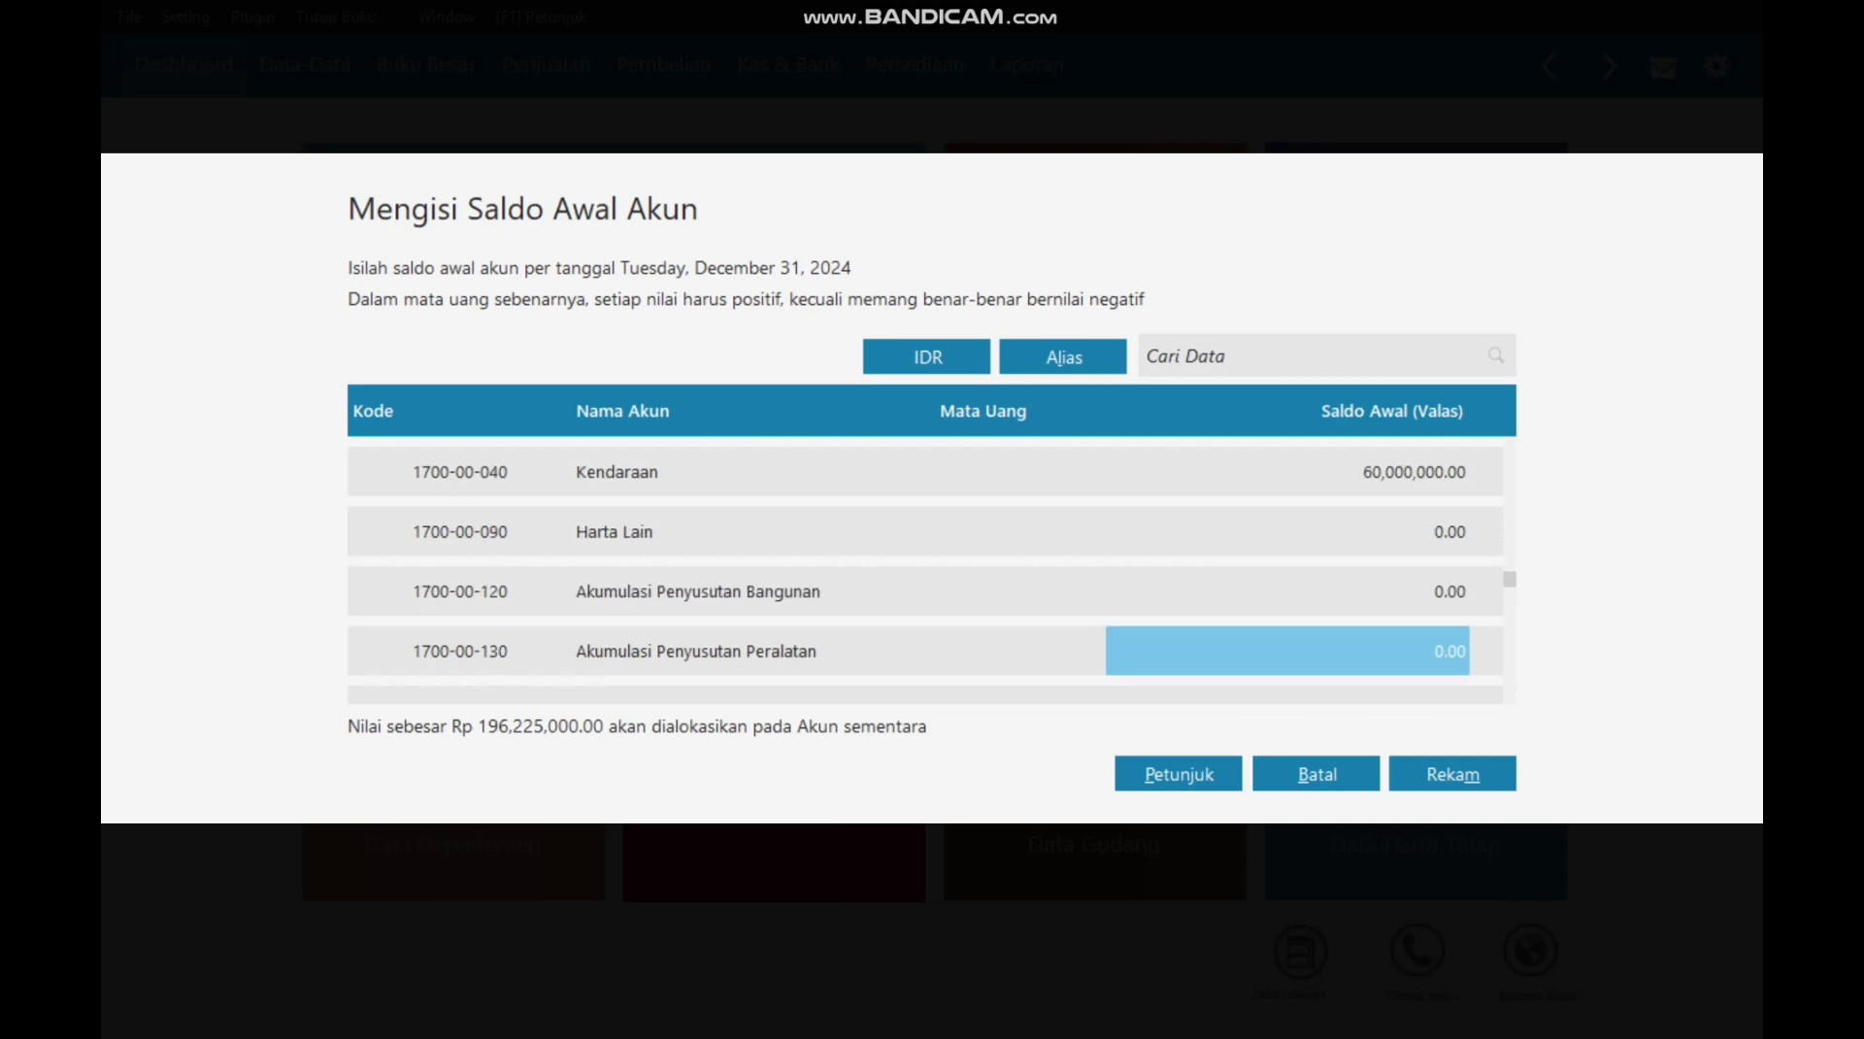
{"action": "type", "text": "-58"}
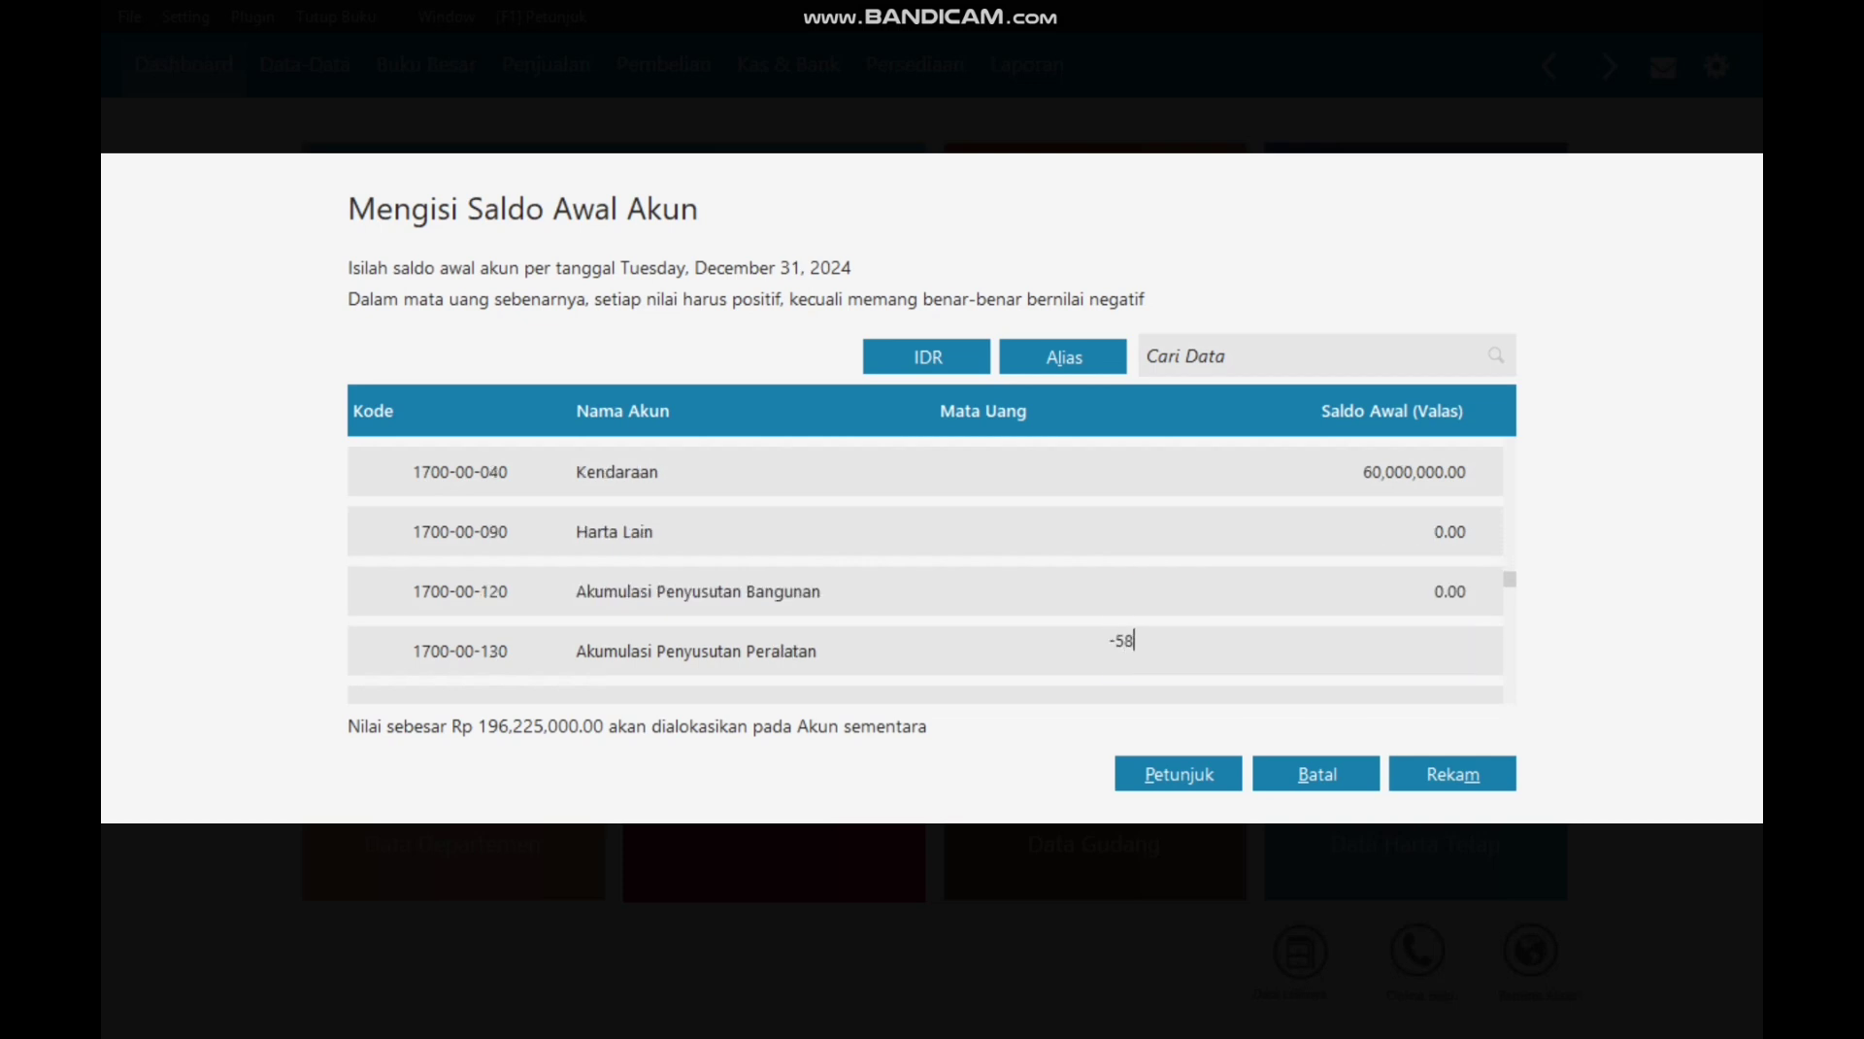
{"action": "type", "text": "1250"}
{"action": "key", "text": "Return"}
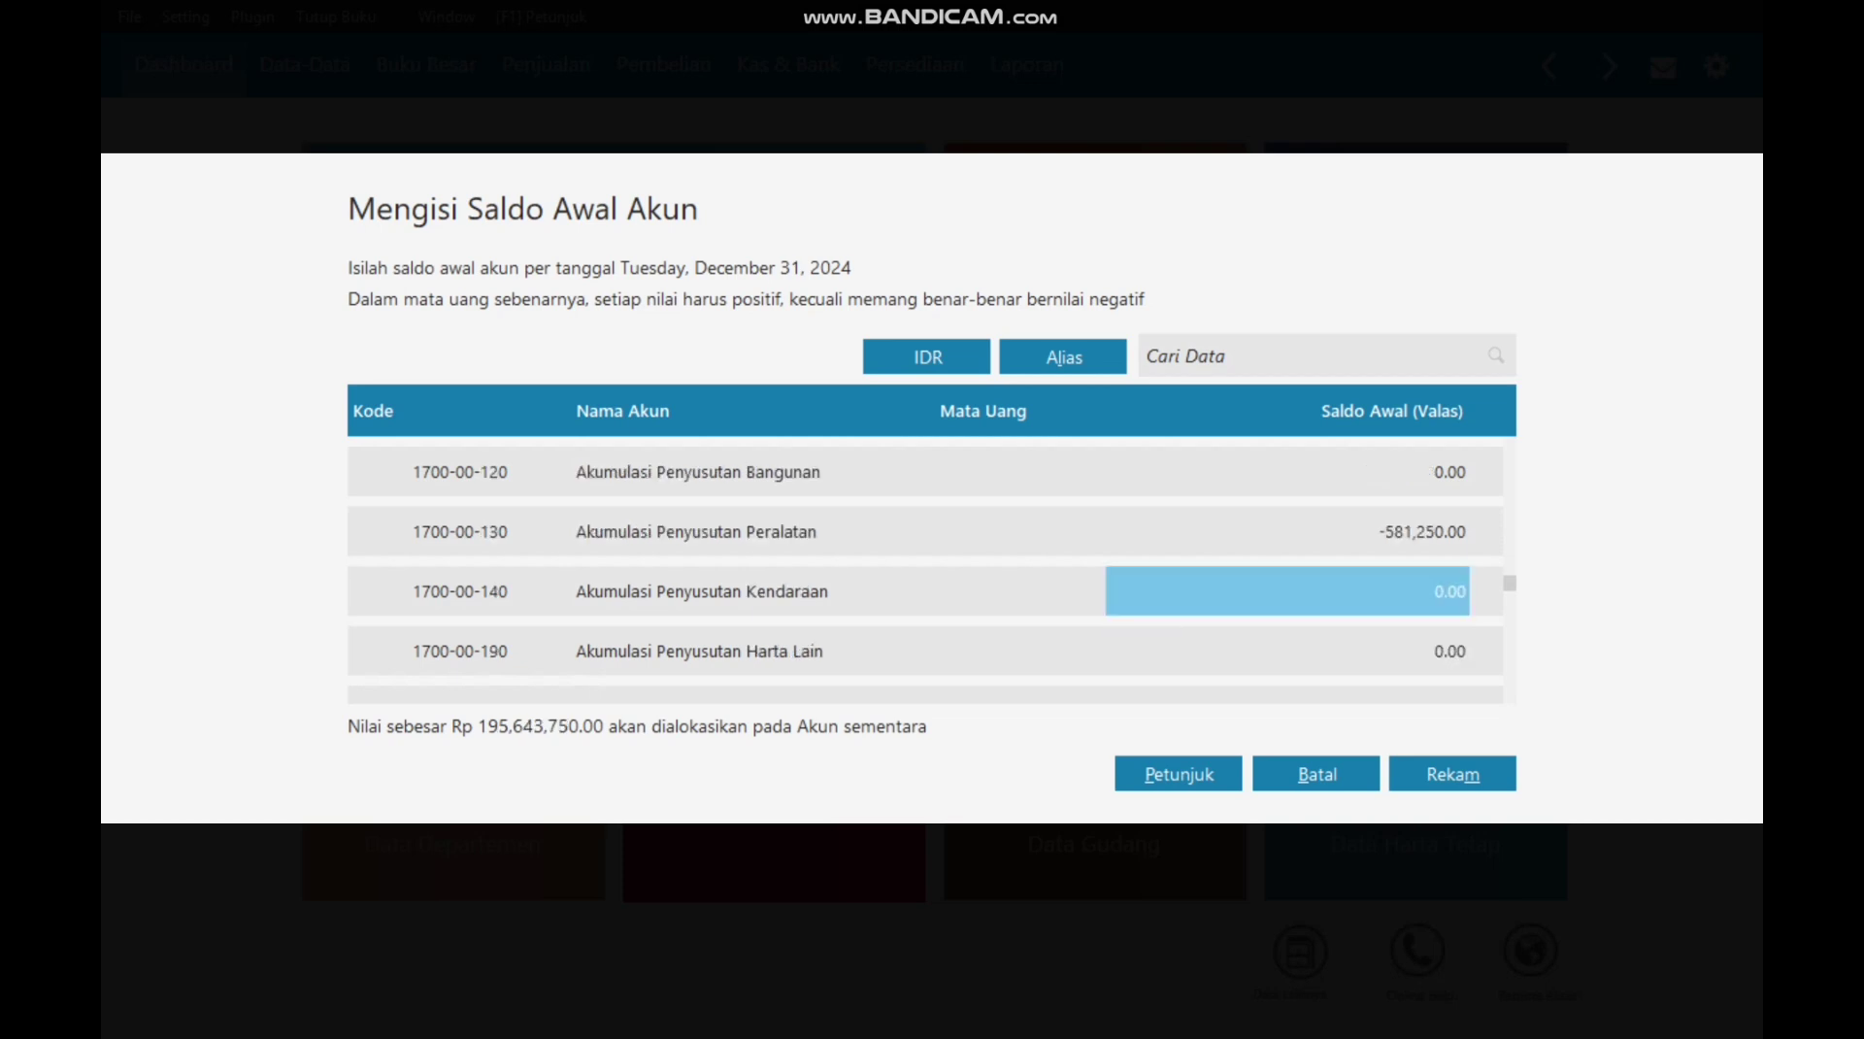
{"action": "type", "text": "-"}
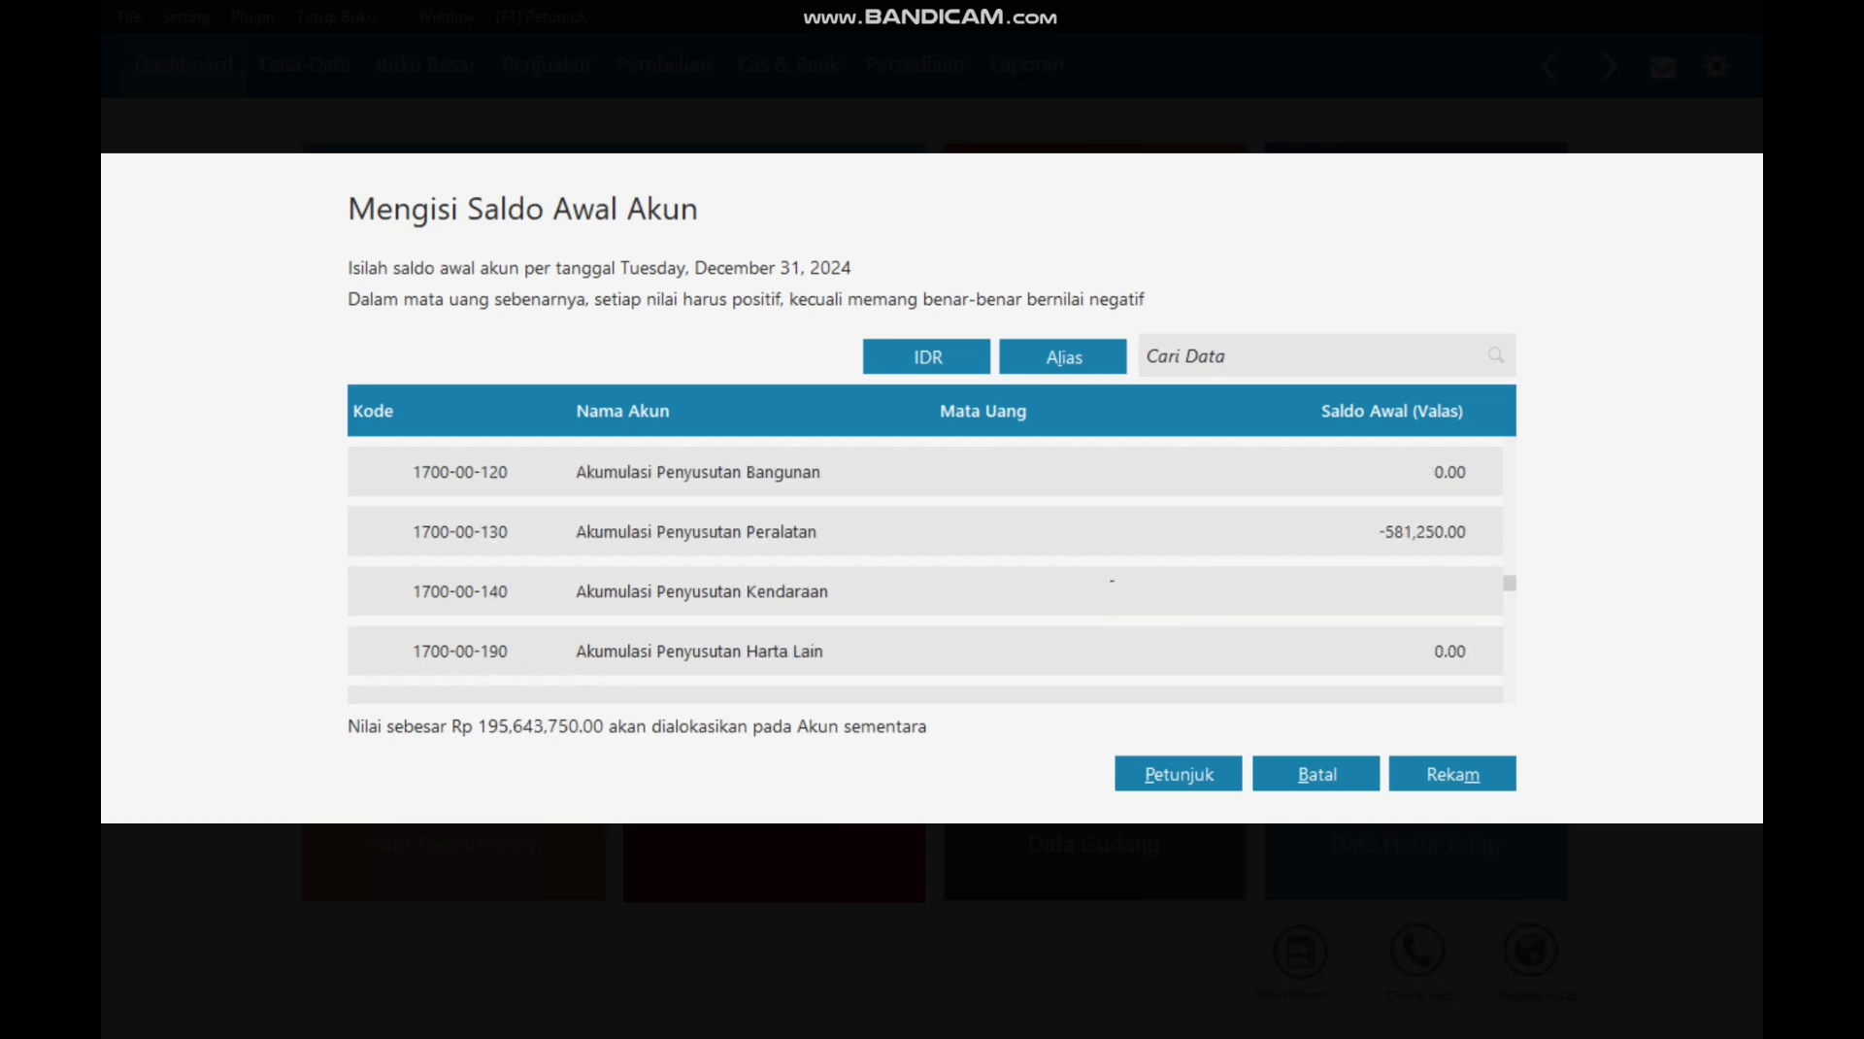
{"action": "type", "text": "2250000"}
Step: Commit vehicle depreciation, then enter Utang Usaha 22,700,000, Utang Komisi Penjualan 9,300,000, PPN Keluaran 7,800,000
{"action": "key", "text": "Return"}
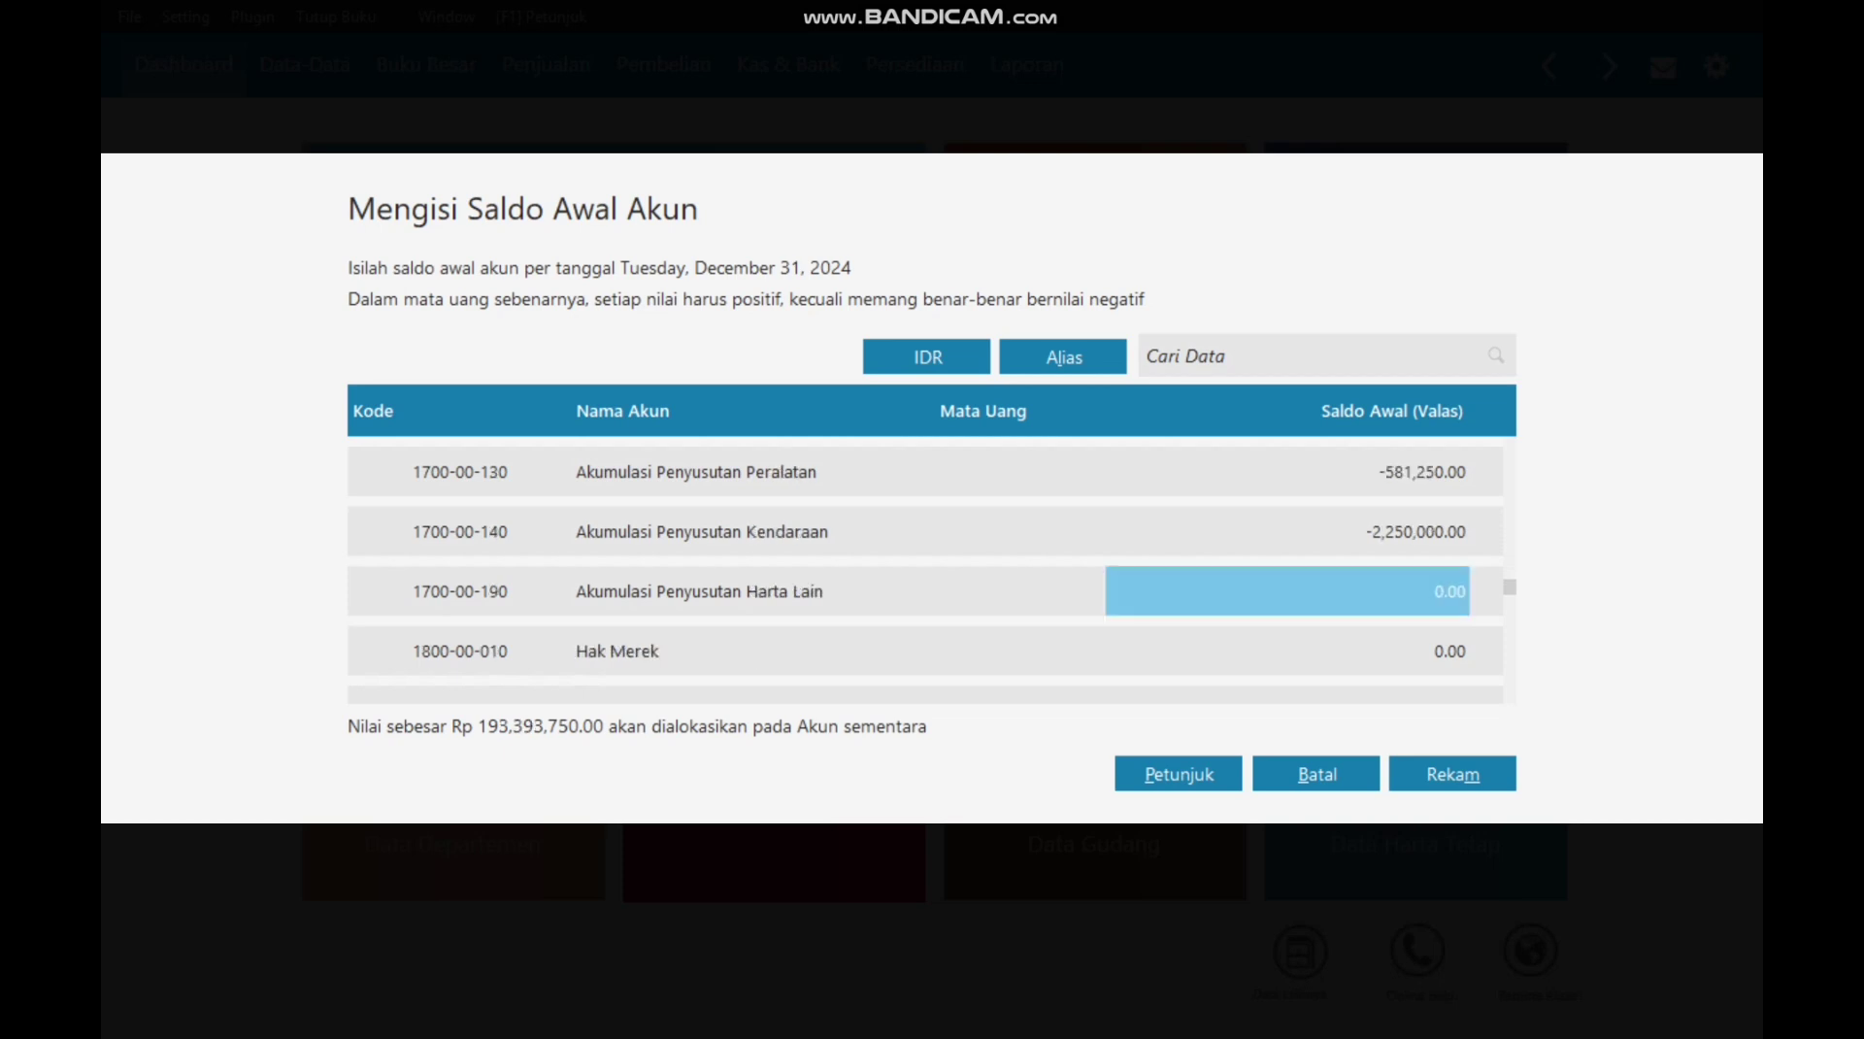
{"action": "key", "text": "Down"}
{"action": "key", "text": "Down"}
{"action": "key", "text": "Down"}
{"action": "key", "text": "Down"}
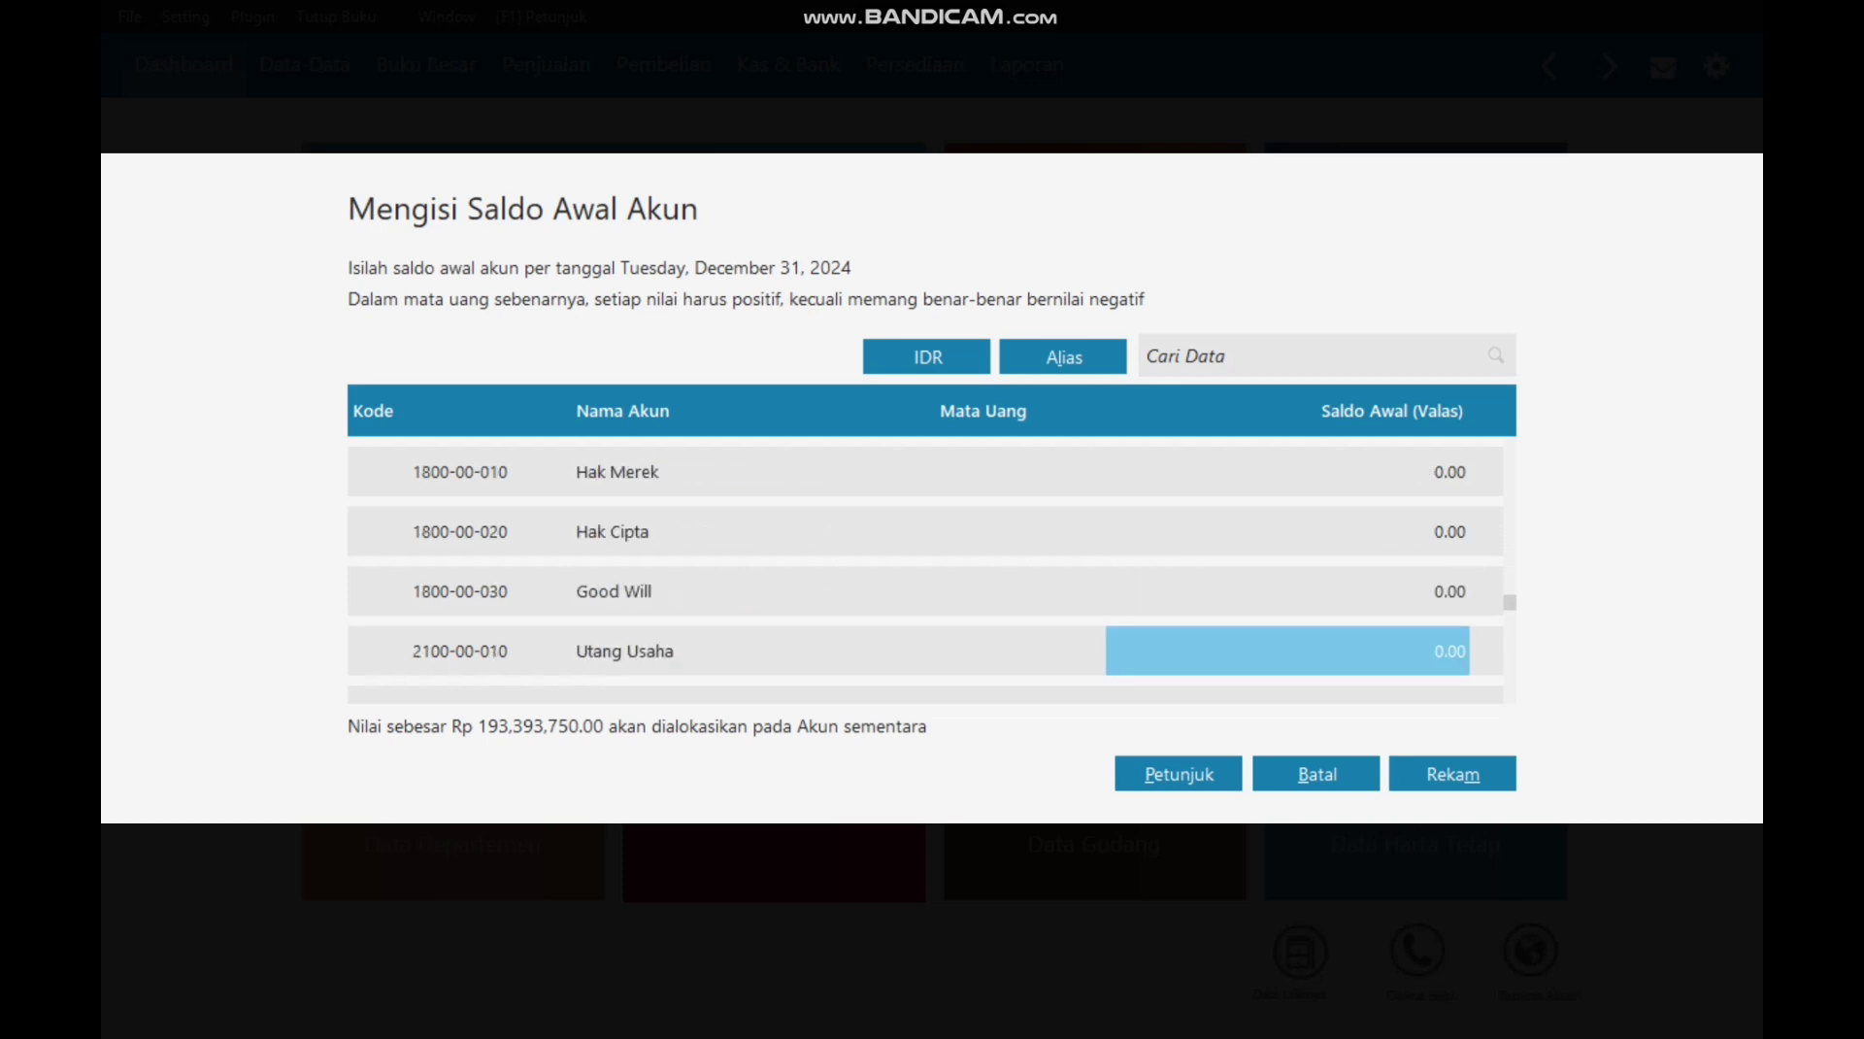
{"action": "type", "text": "22,700,000"}
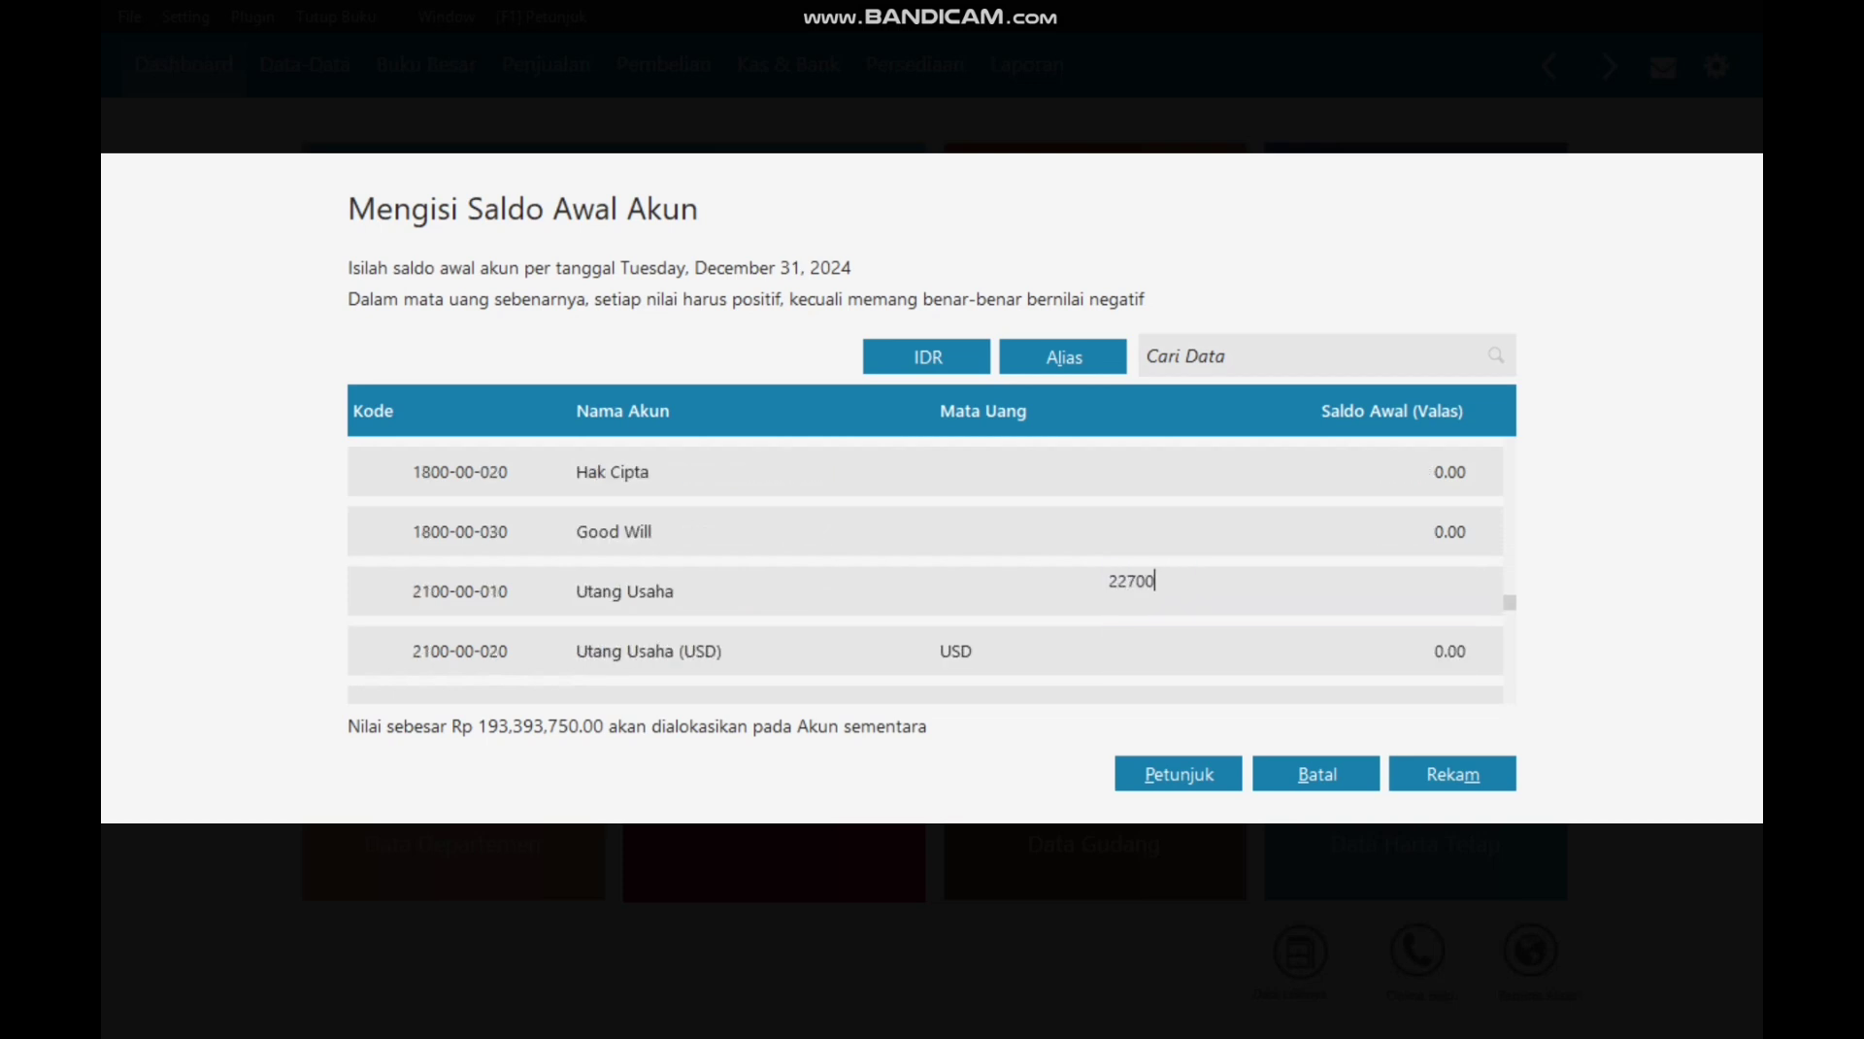
{"action": "key", "text": "Return"}
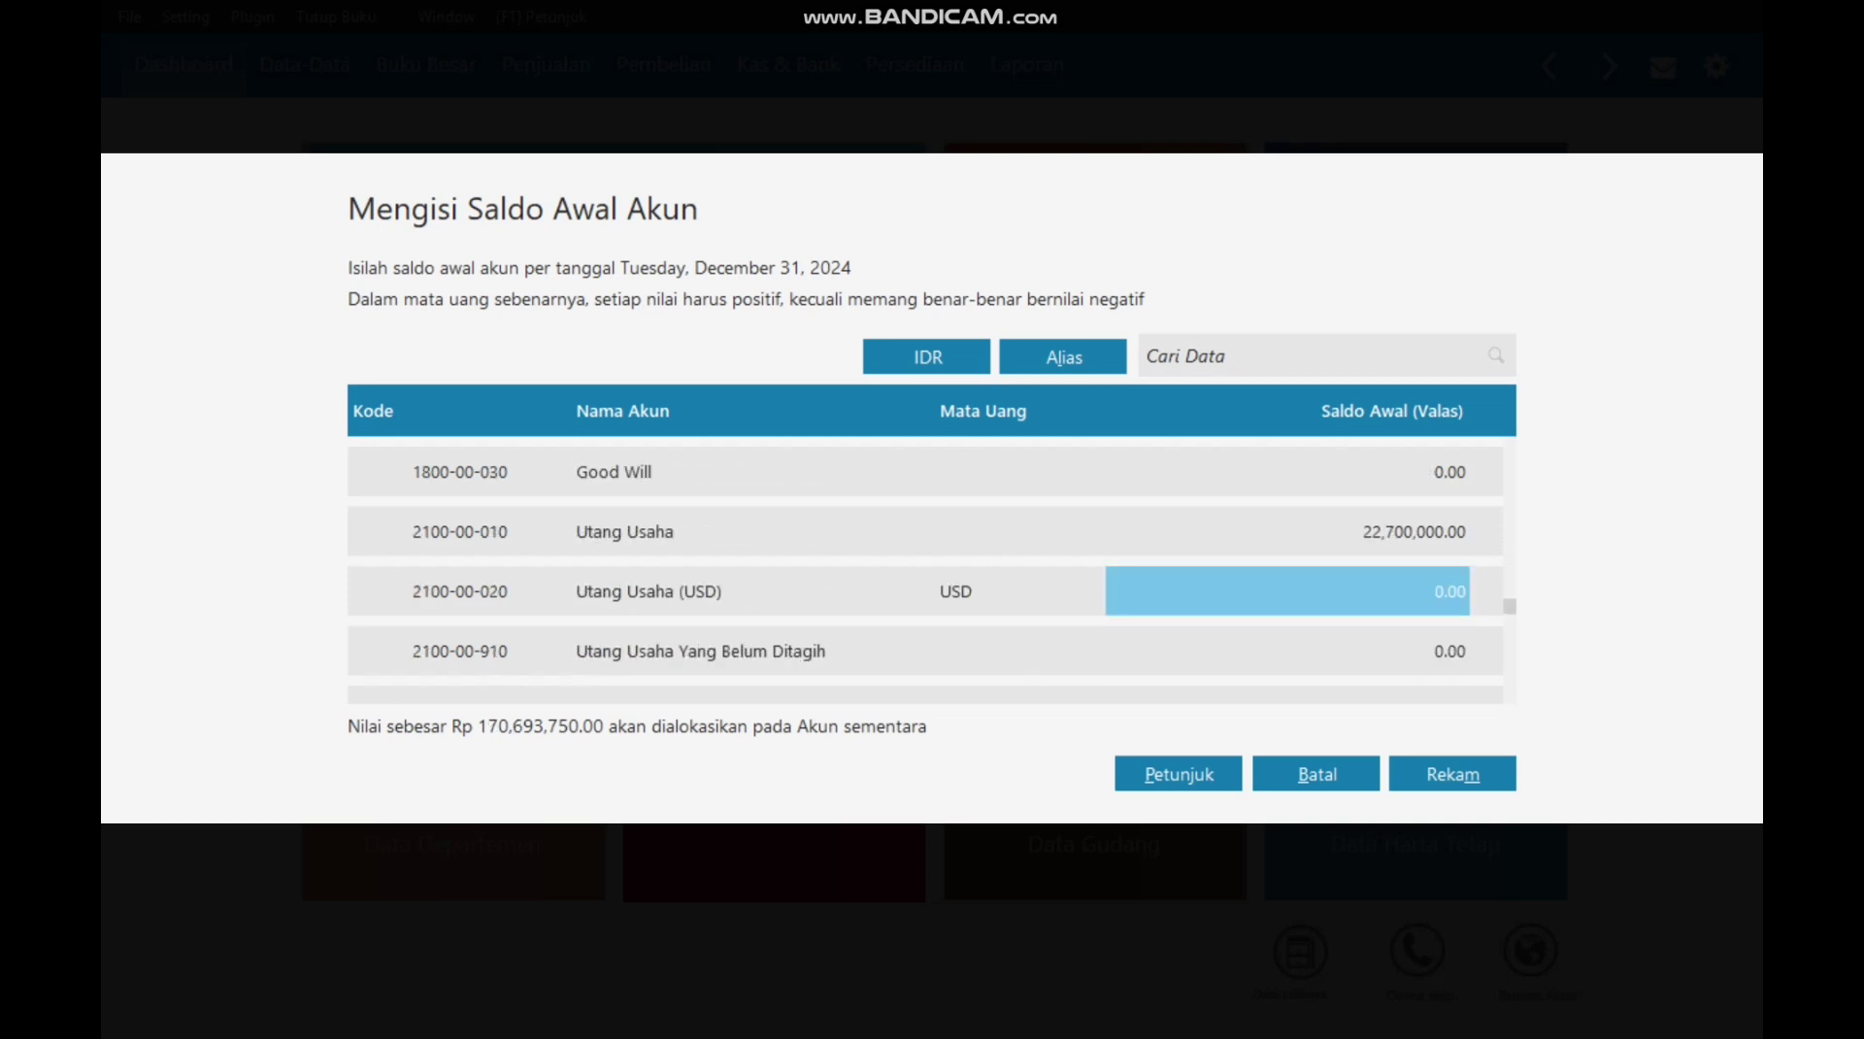
{"action": "key", "text": "Down"}
{"action": "key", "text": "Down"}
{"action": "key", "text": "Down"}
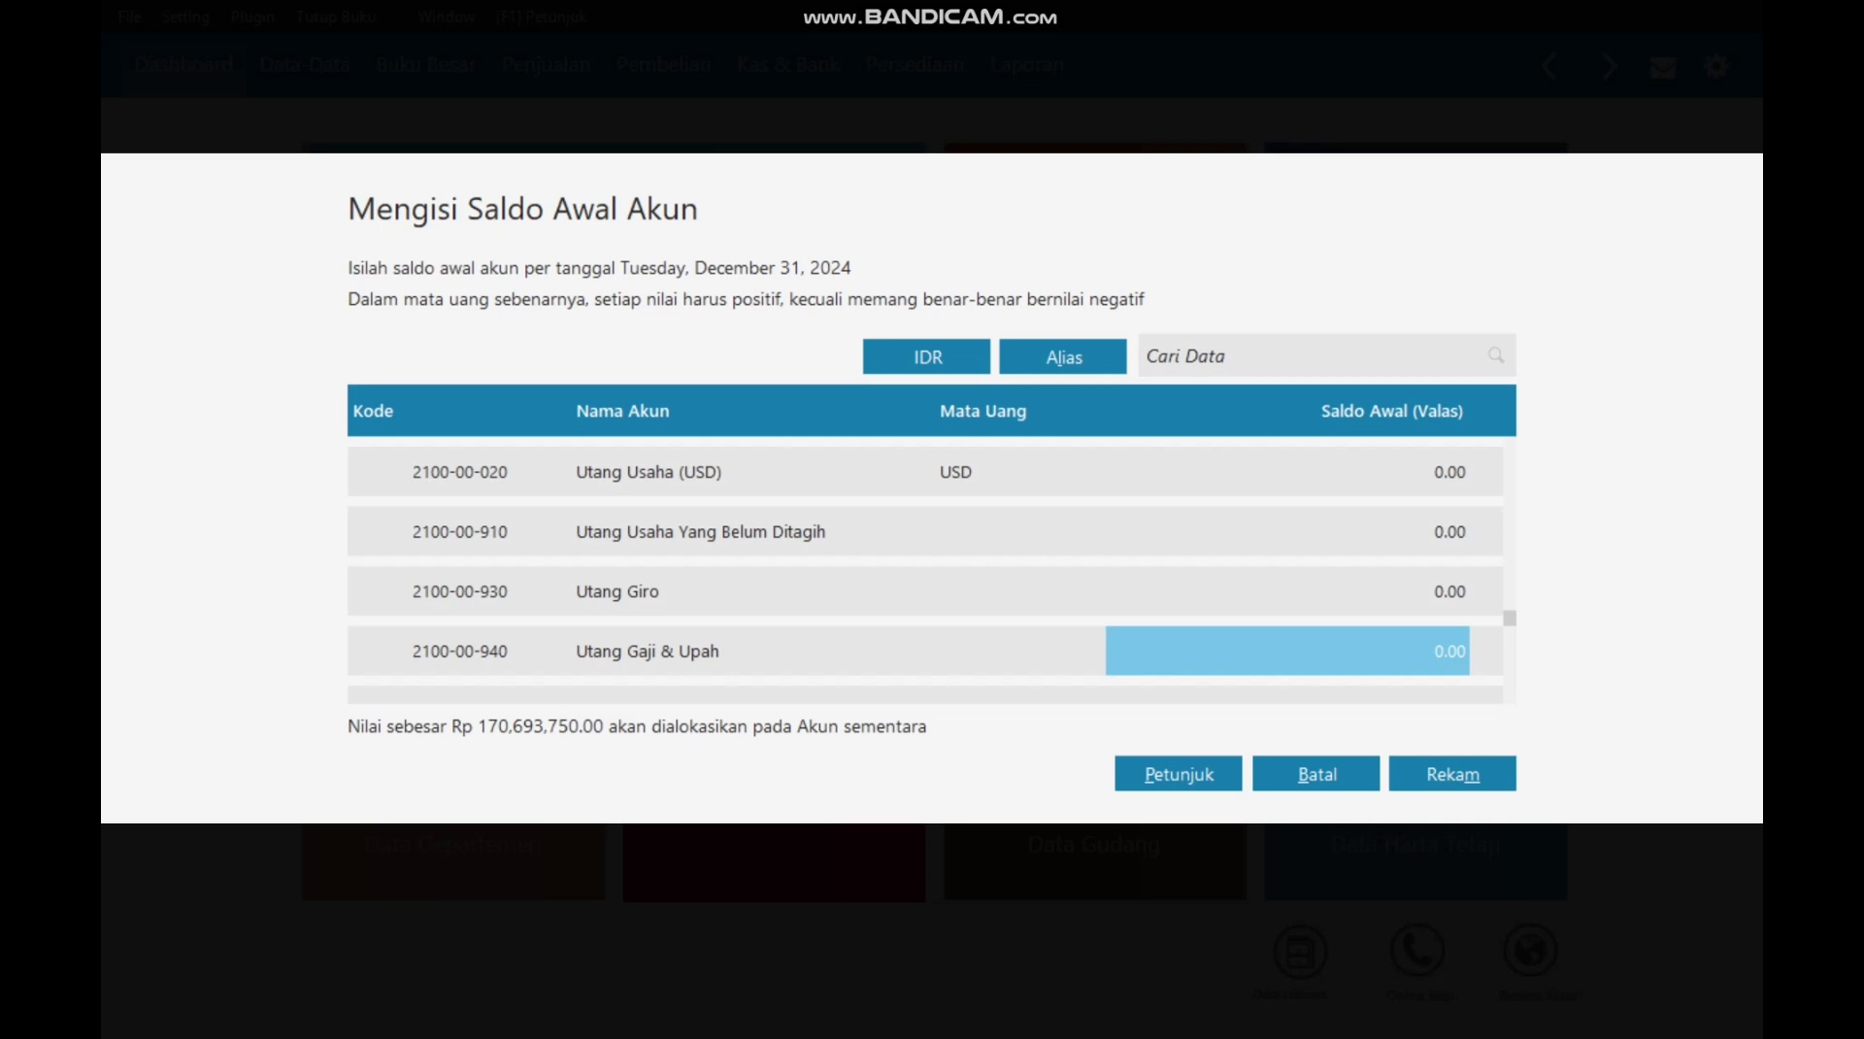
{"action": "key", "text": "Down"}
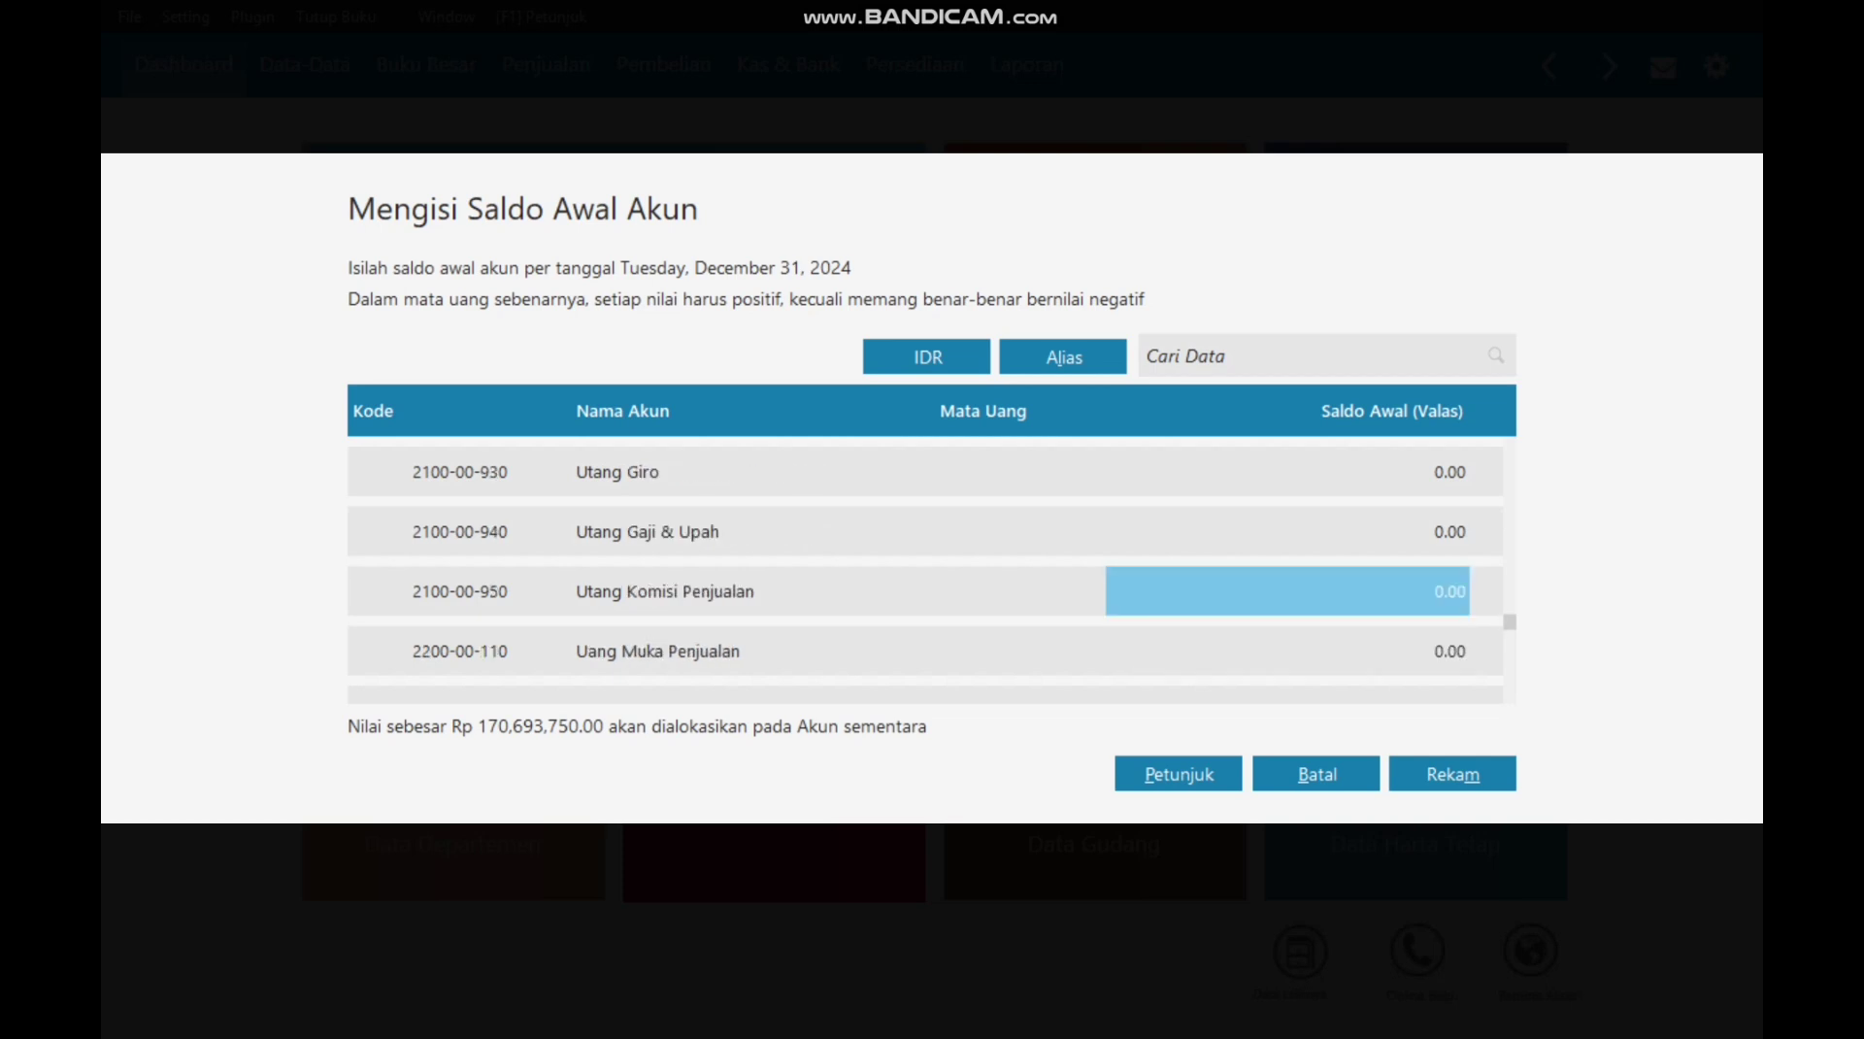
{"action": "type", "text": "9300000"}
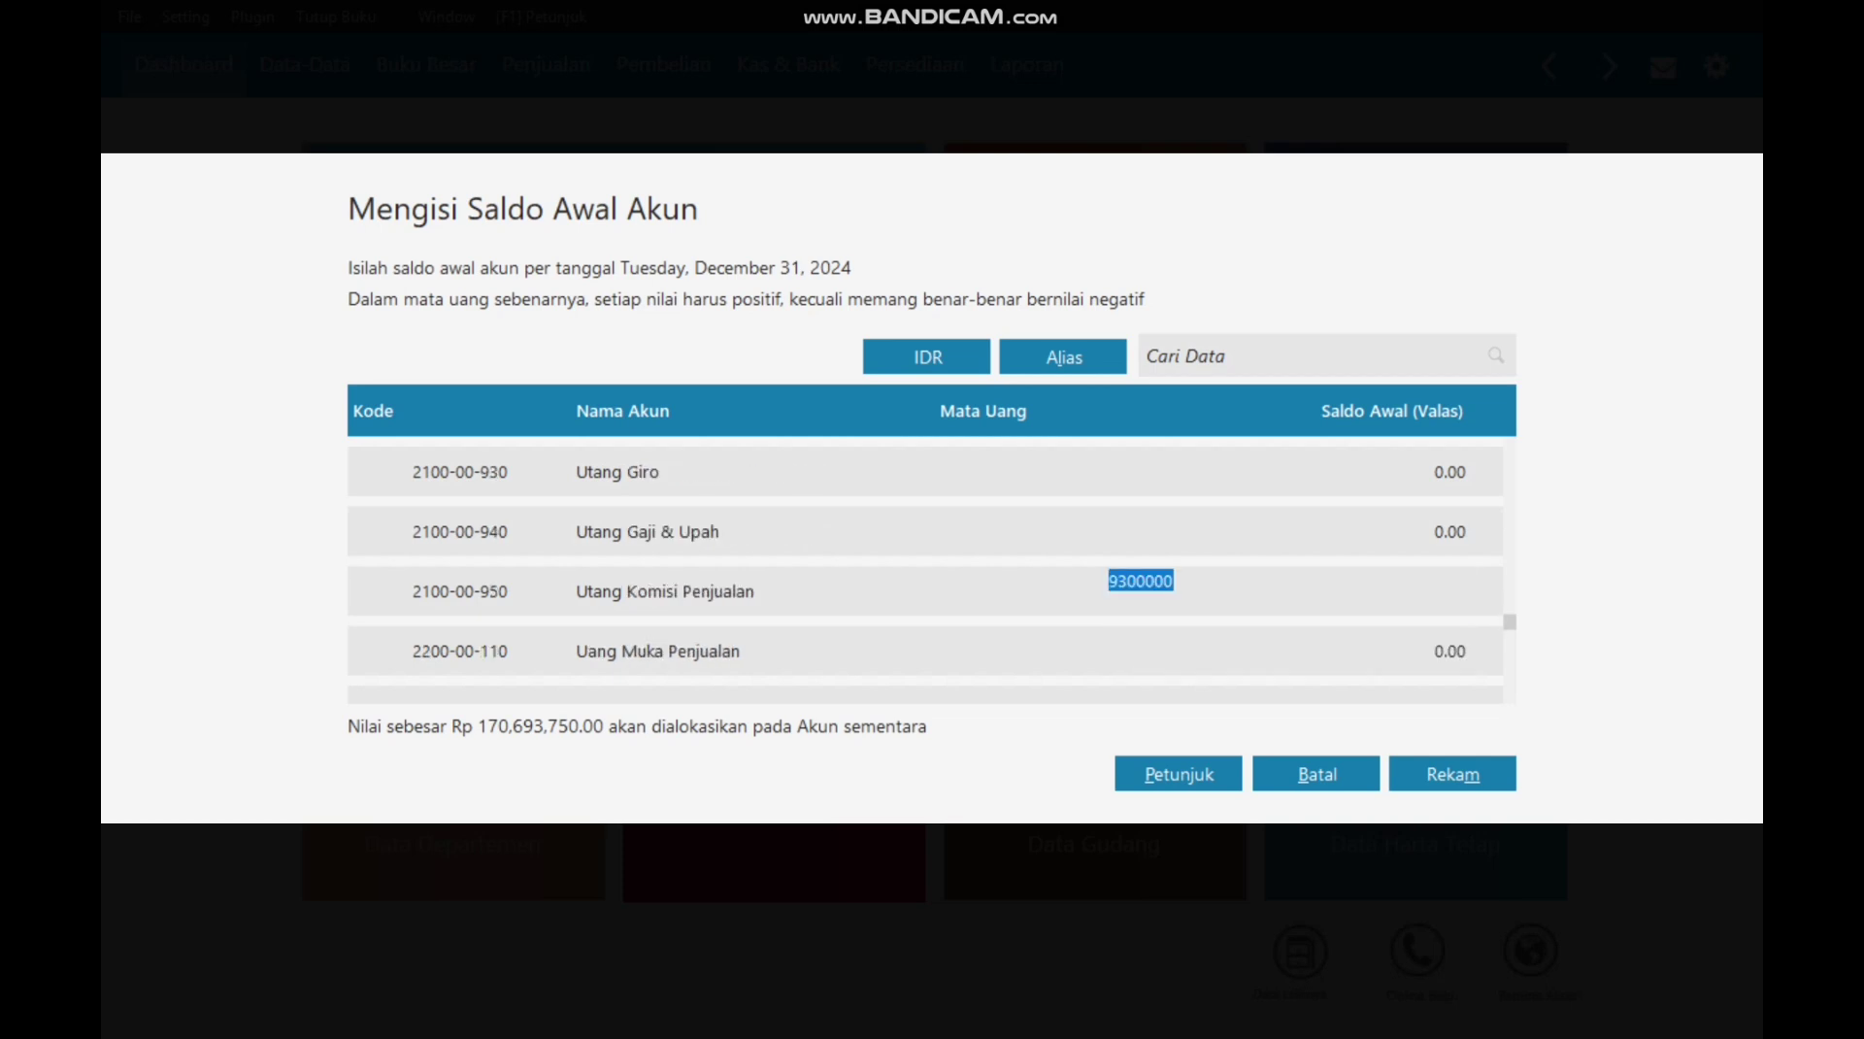
{"action": "key", "text": "Return"}
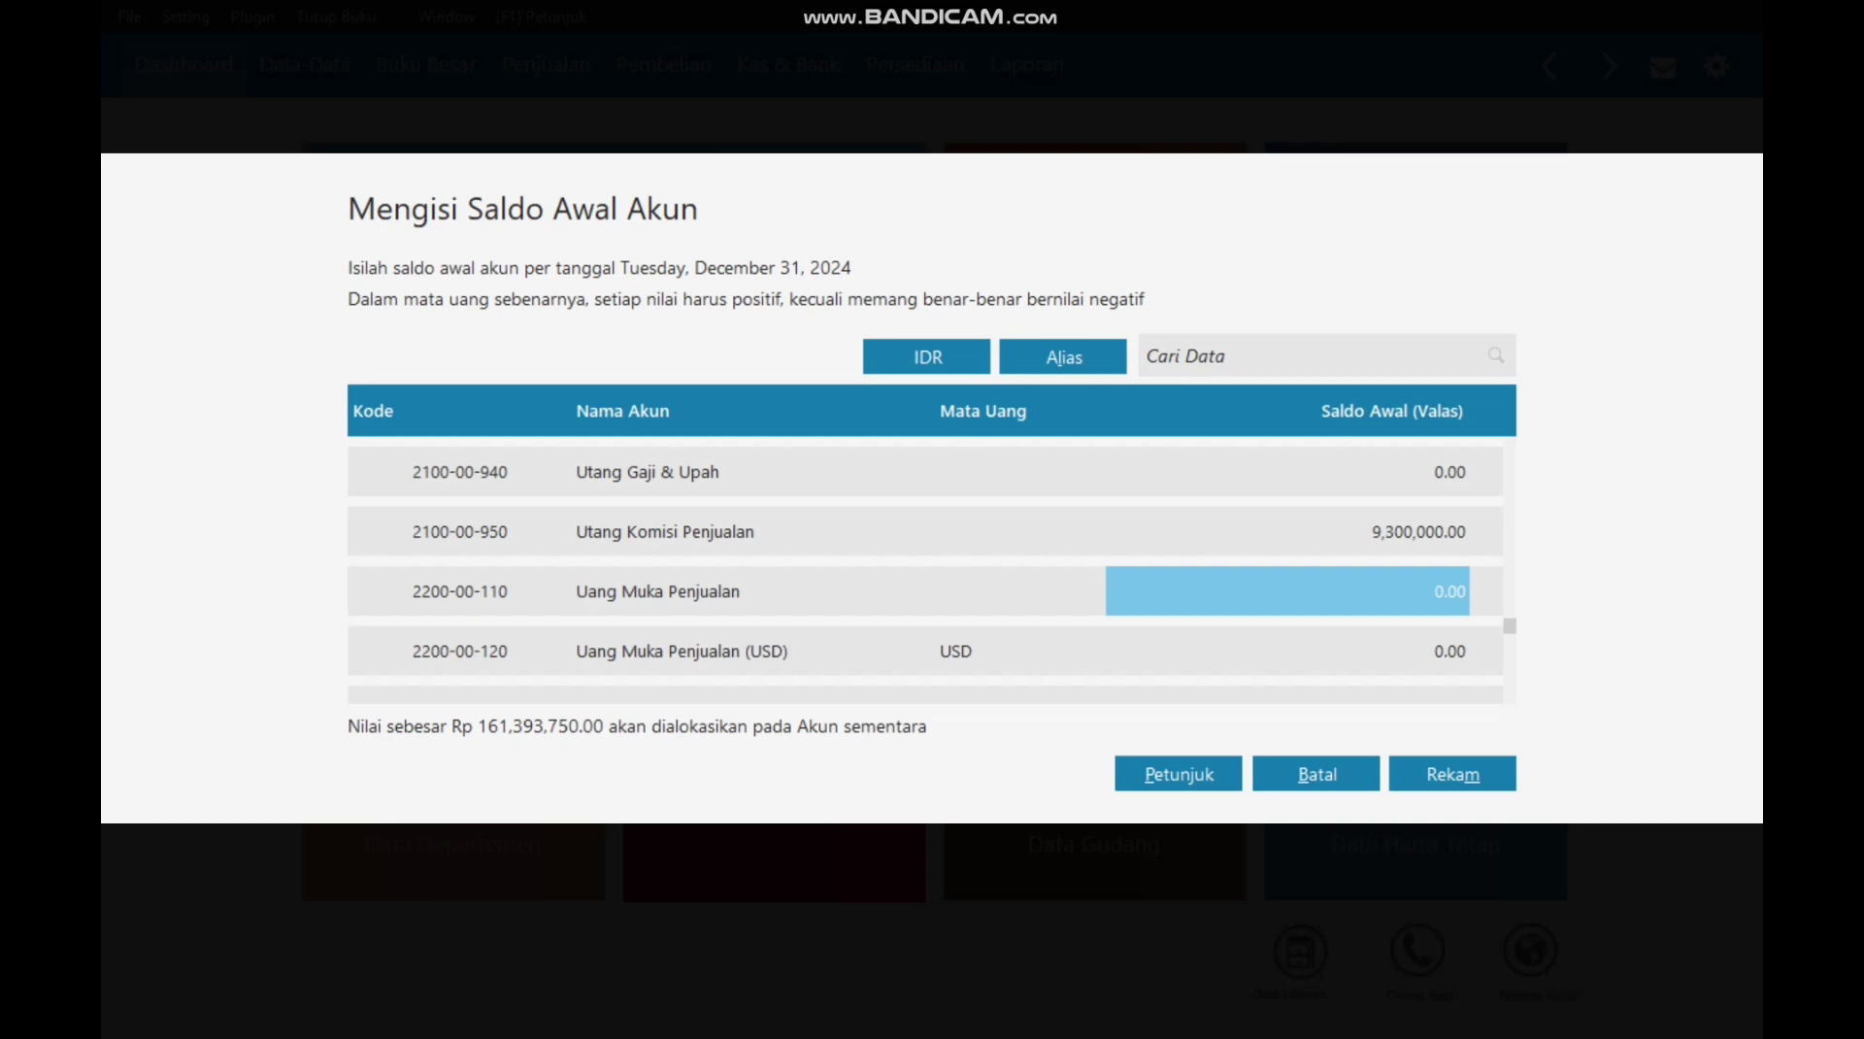
{"action": "key", "text": "Down"}
{"action": "key", "text": "Down"}
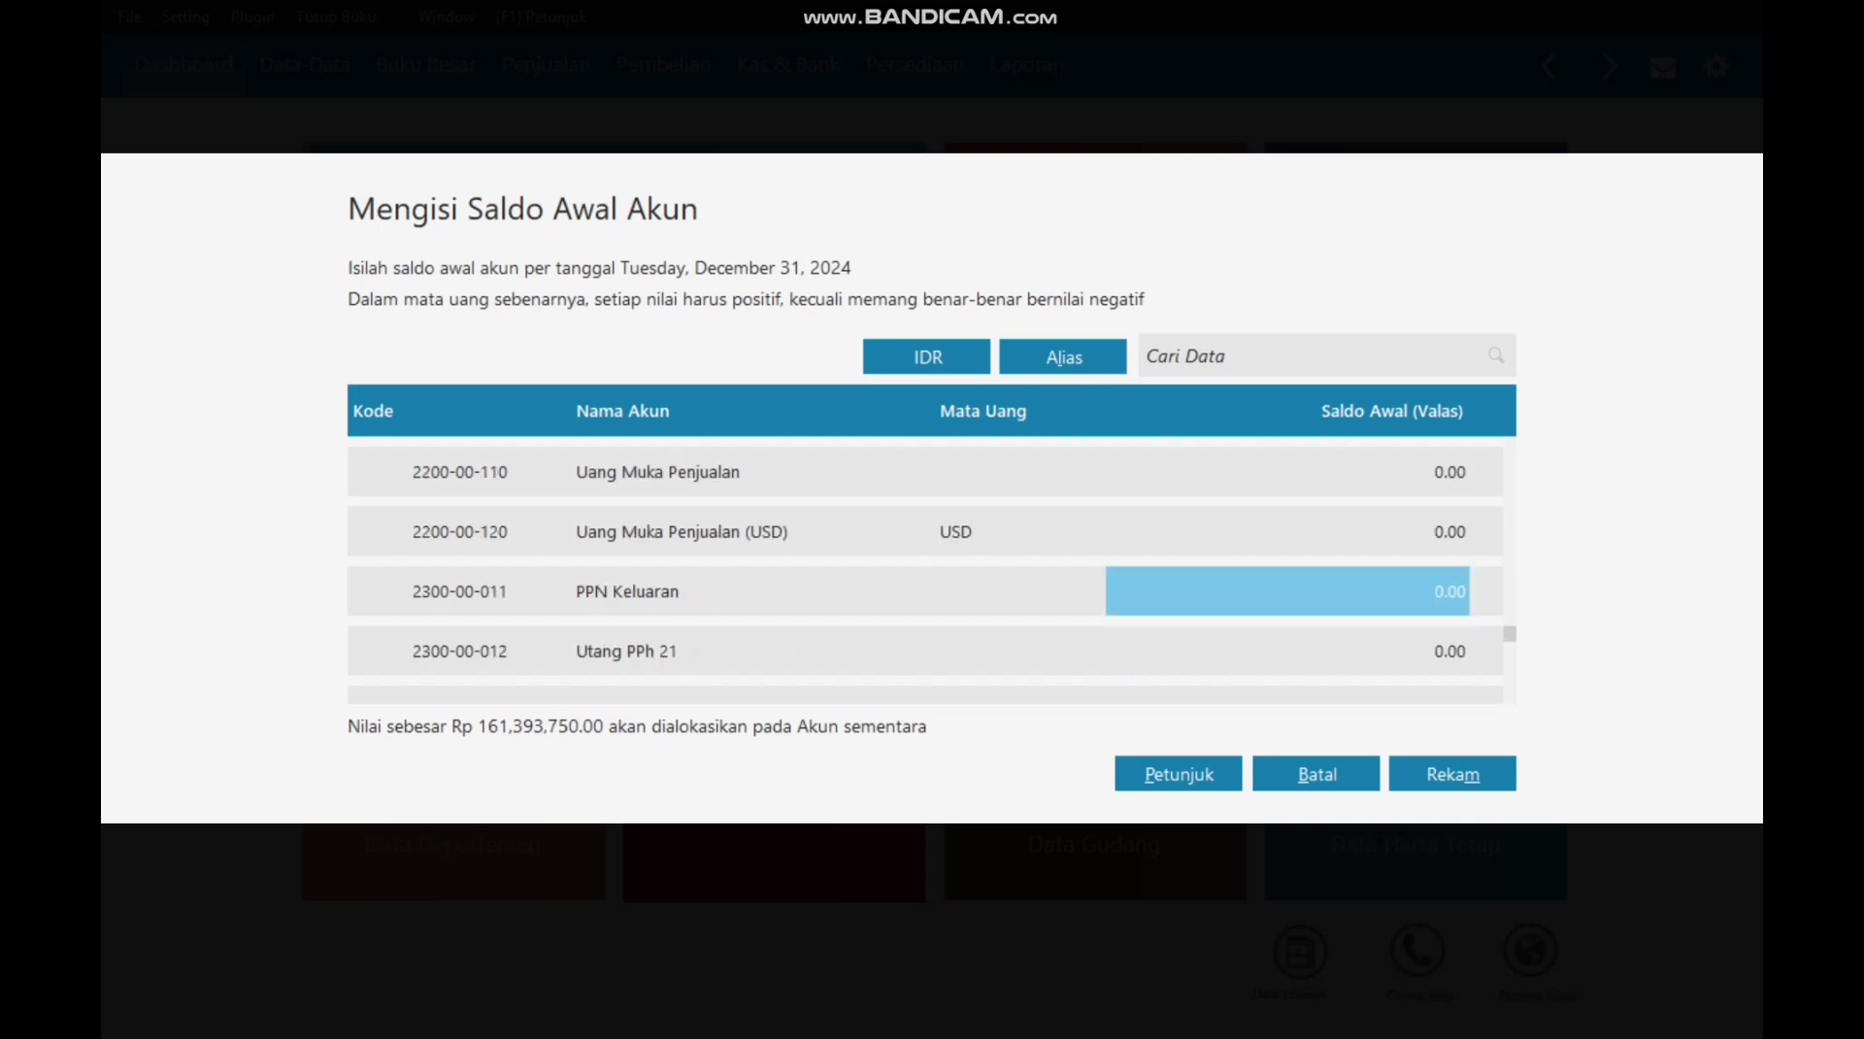
{"action": "type", "text": "7800000"}
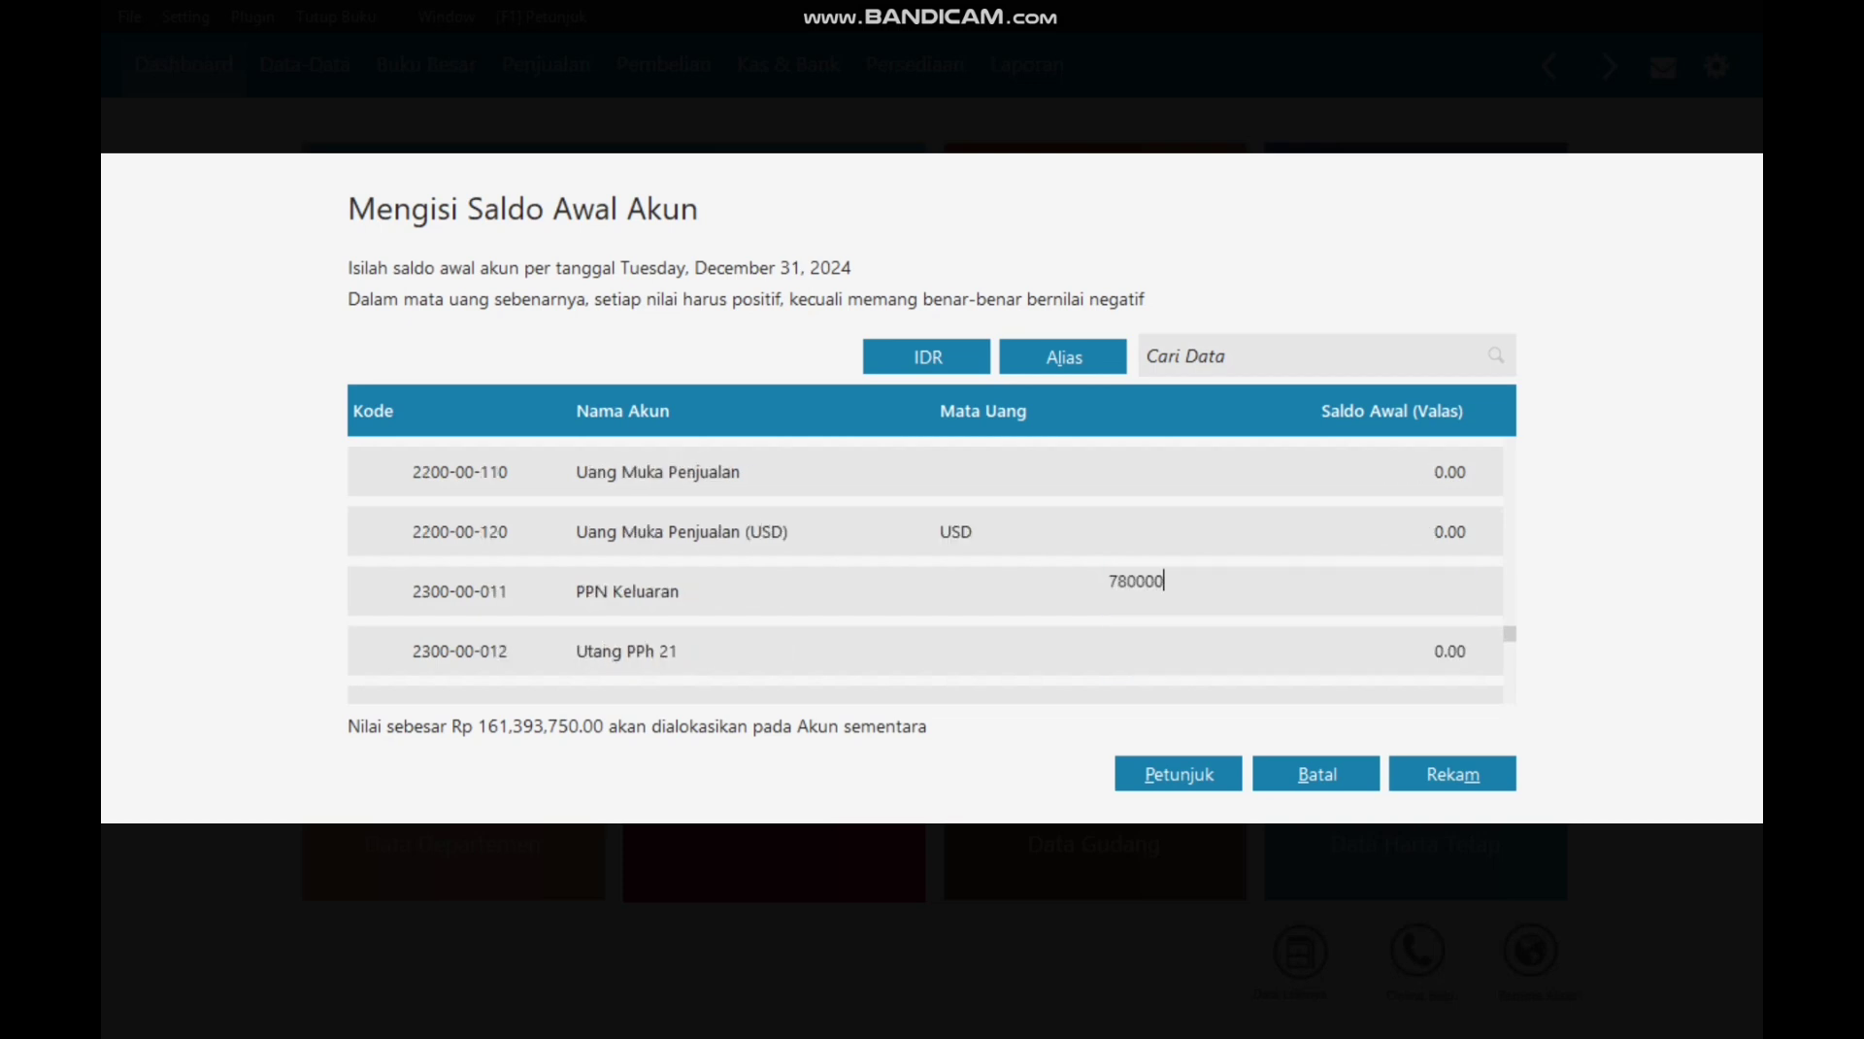
{"action": "key", "text": "Return"}
Step: Enter Utang Bank 24,800,000, Modal Disetor 100,000,000 and Laba ditahan 28,793,750, then save the balances
{"action": "key", "text": "Down"}
{"action": "key", "text": "Down"}
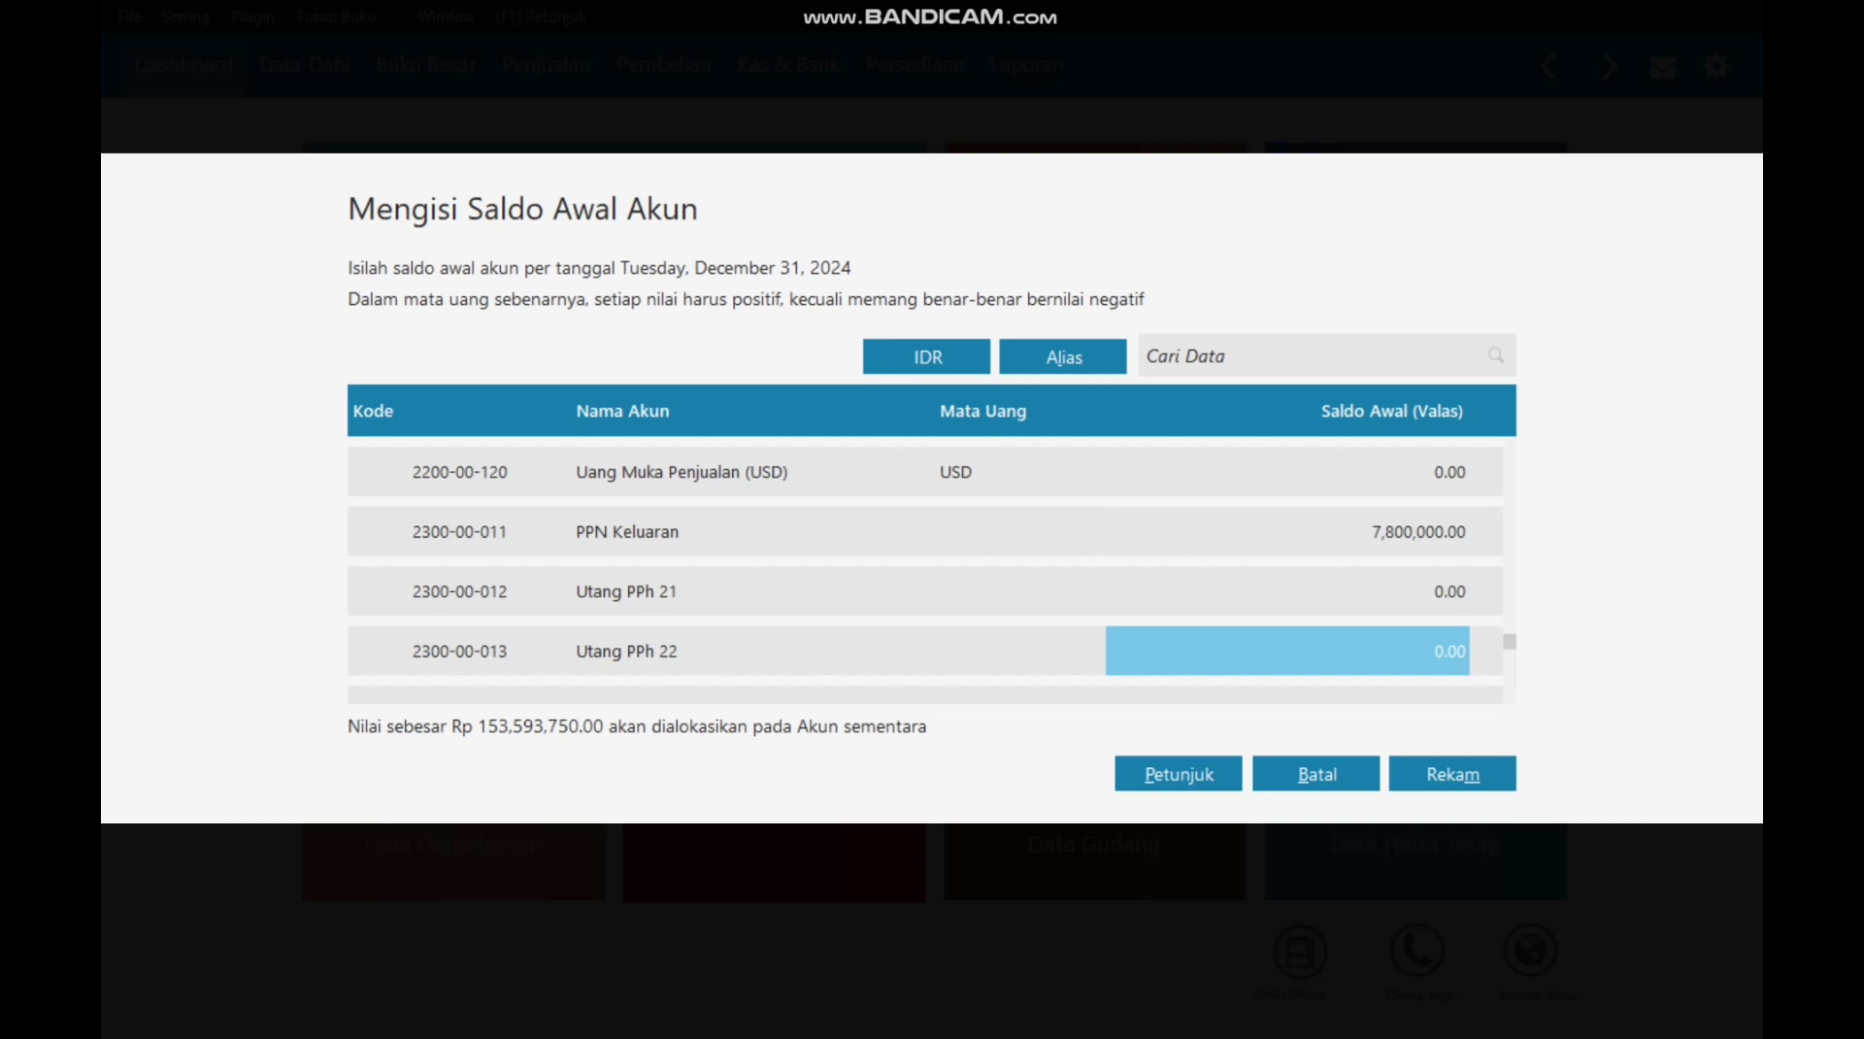
{"action": "key", "text": "Down"}
{"action": "key", "text": "Down"}
{"action": "key", "text": "Down"}
{"action": "key", "text": "Down"}
{"action": "key", "text": "Down"}
{"action": "key", "text": "Down"}
{"action": "key", "text": "Down"}
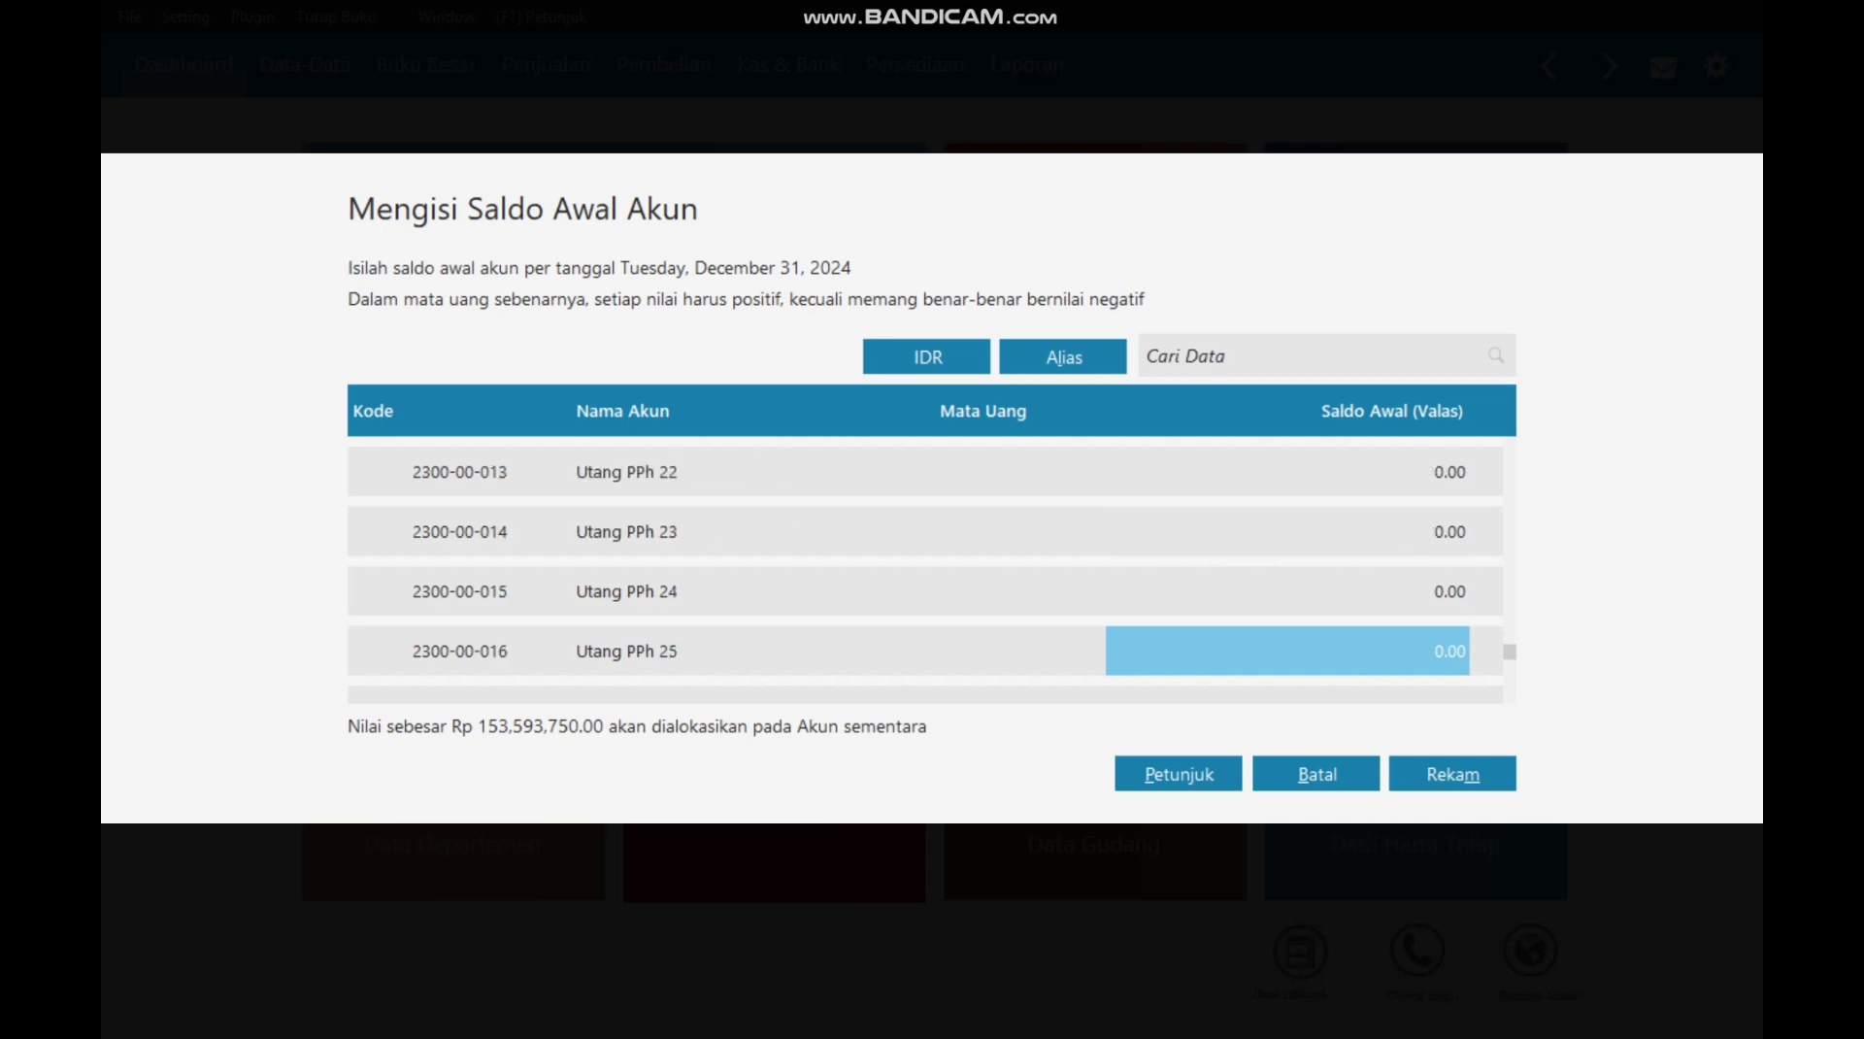
{"action": "key", "text": "Up"}
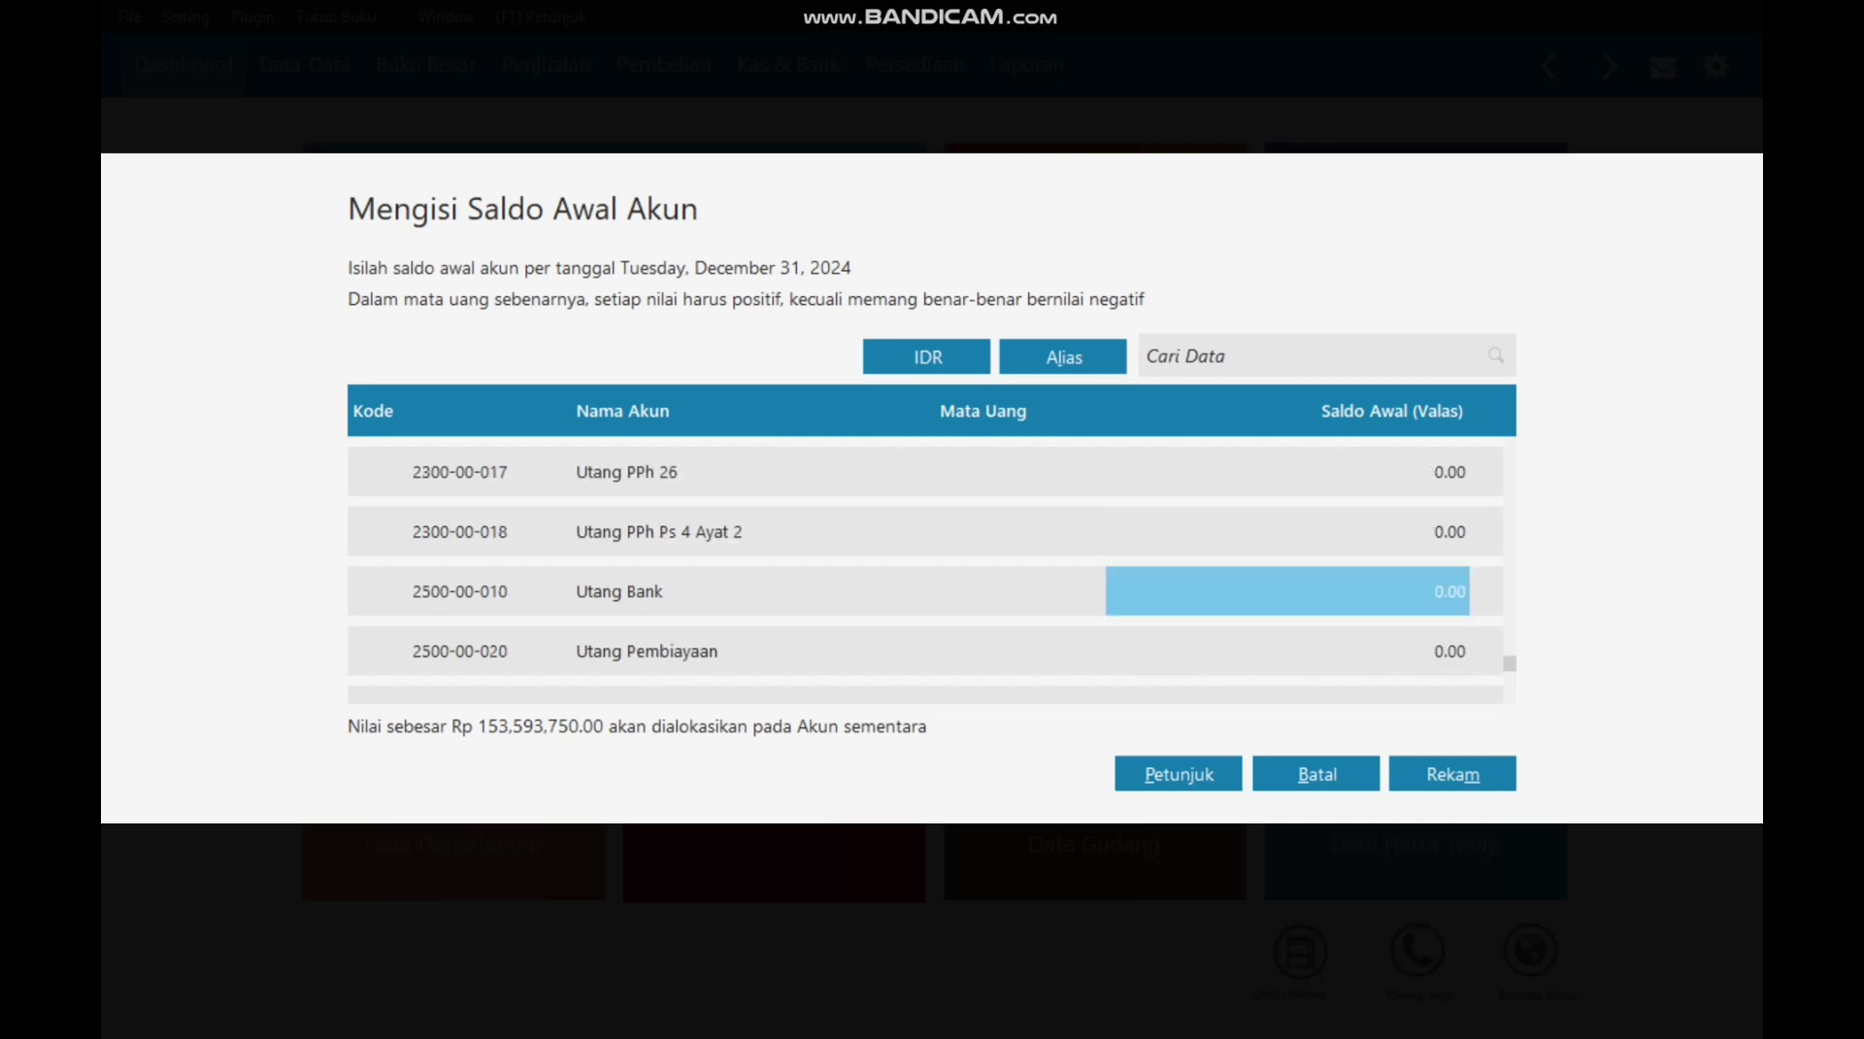
{"action": "type", "text": "24,8"}
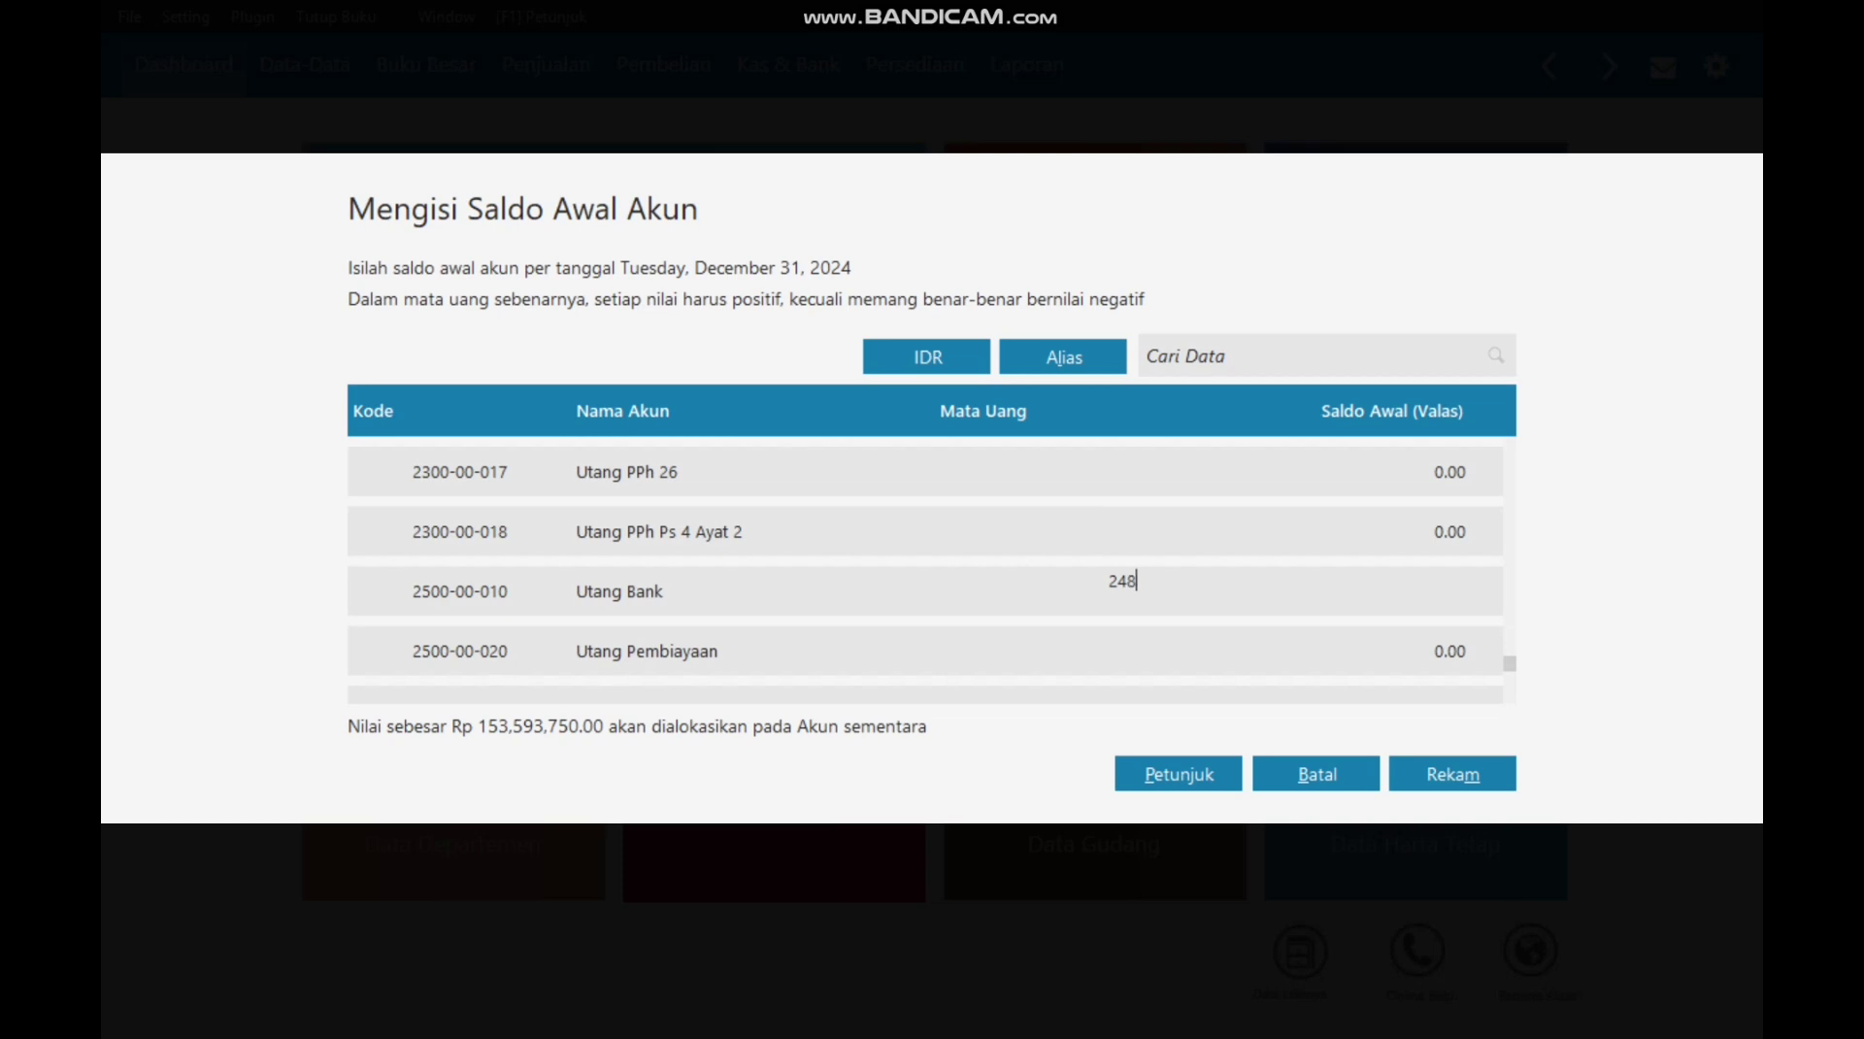
{"action": "type", "text": "00,000"}
{"action": "key", "text": "Return"}
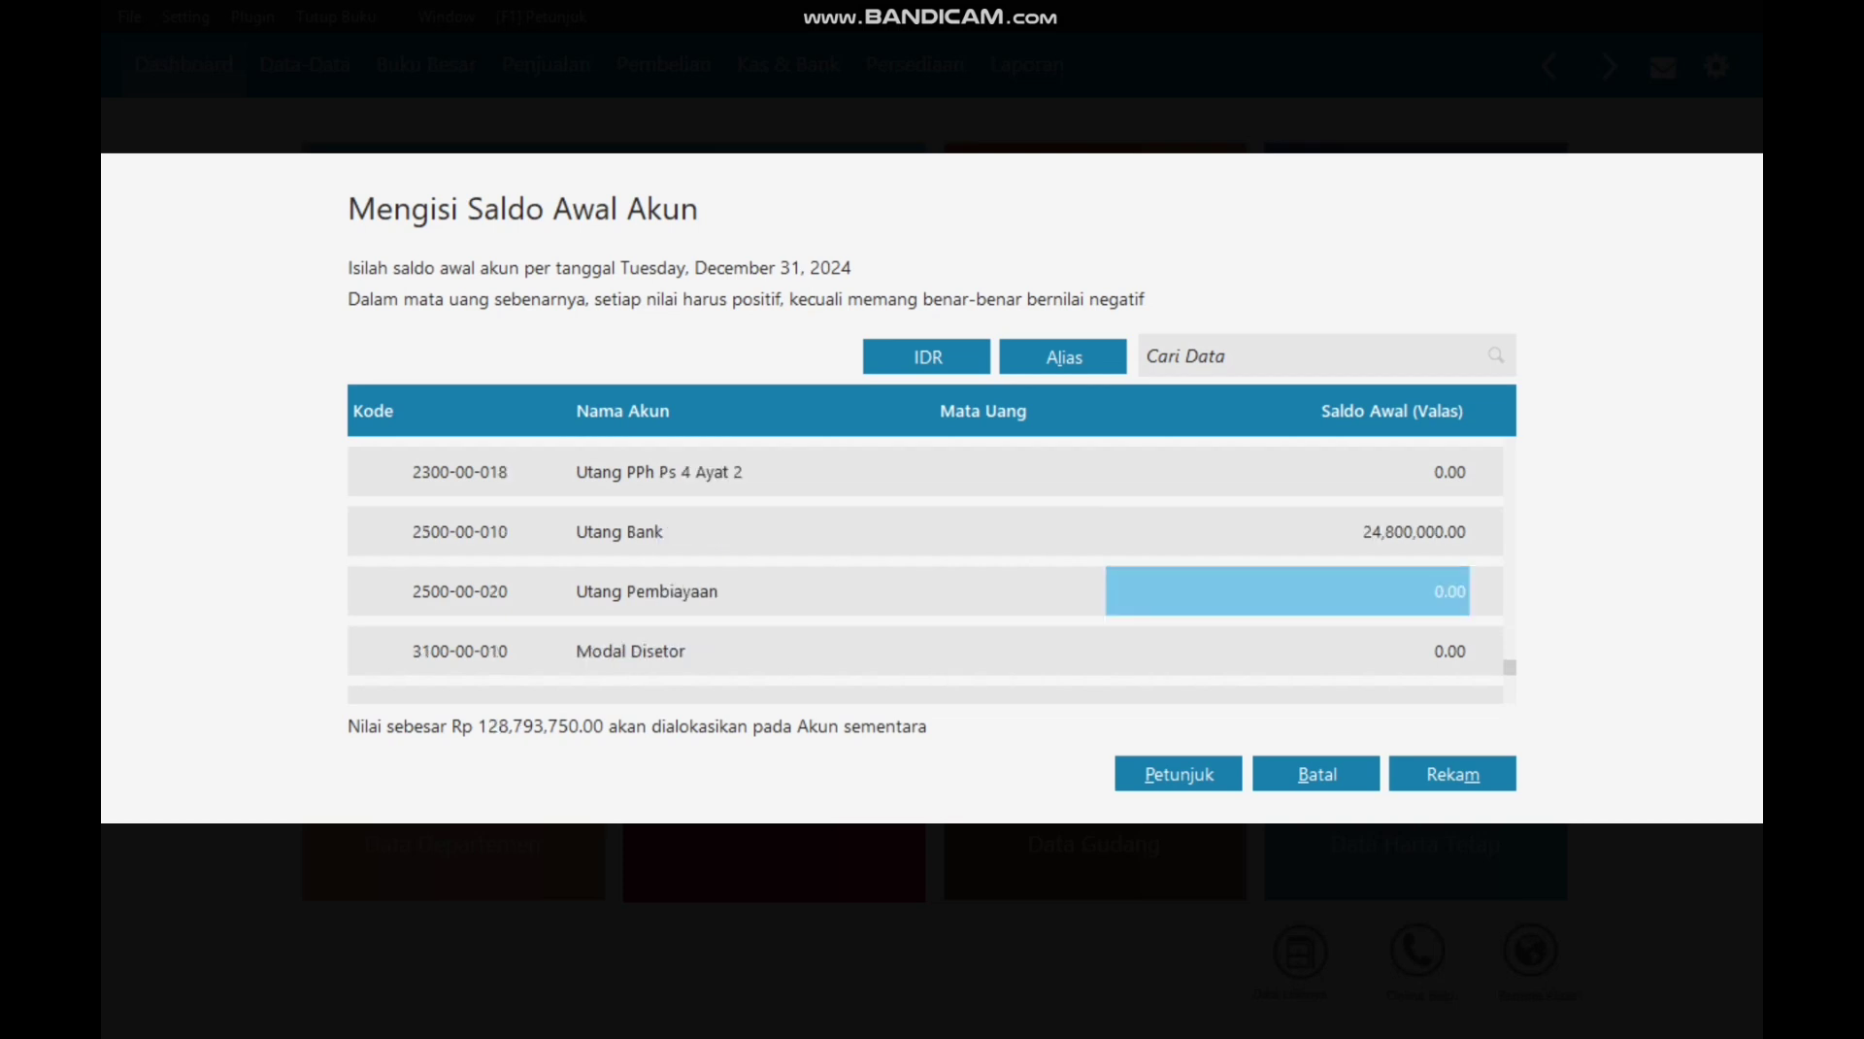
{"action": "scroll", "coordinate": [925, 573], "scroll_direction": "down", "scroll_amount": 1}
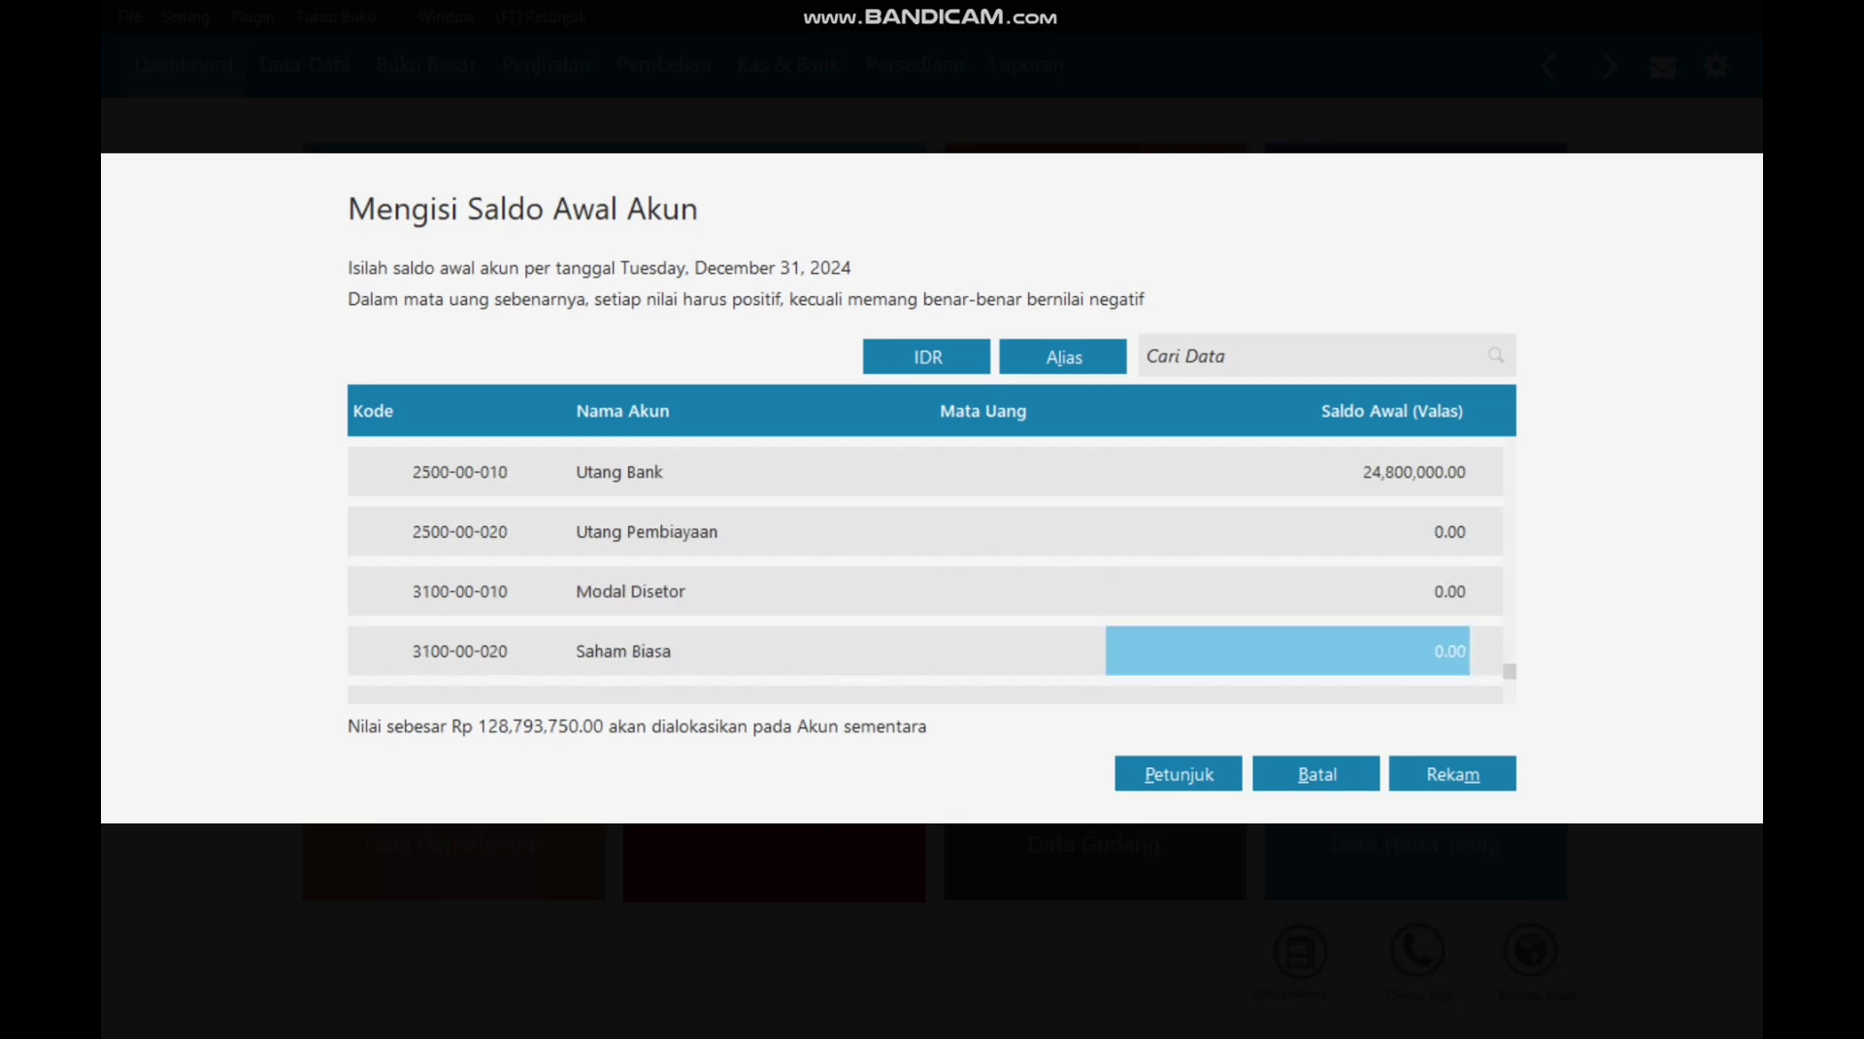
{"action": "type", "text": "100000000"}
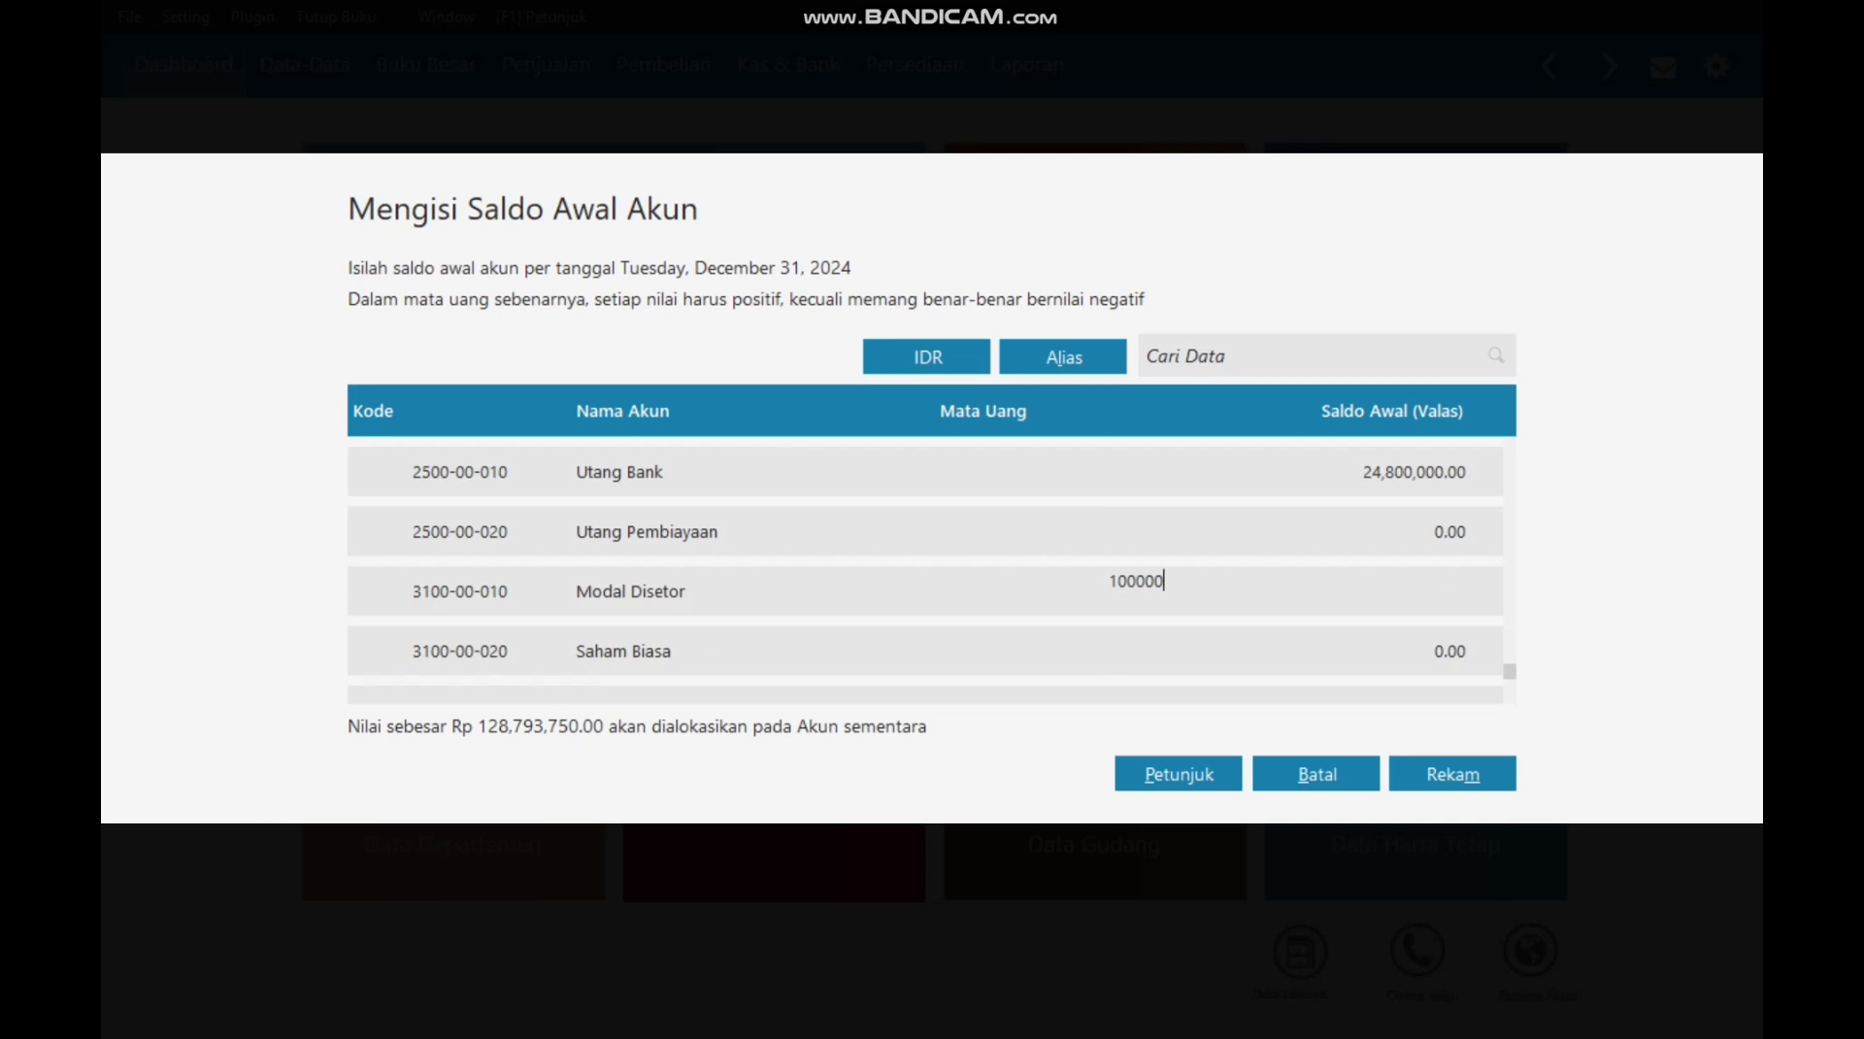
{"action": "key", "text": "Return"}
{"action": "key", "text": "Down"}
{"action": "key", "text": "Down"}
{"action": "key", "text": "Up"}
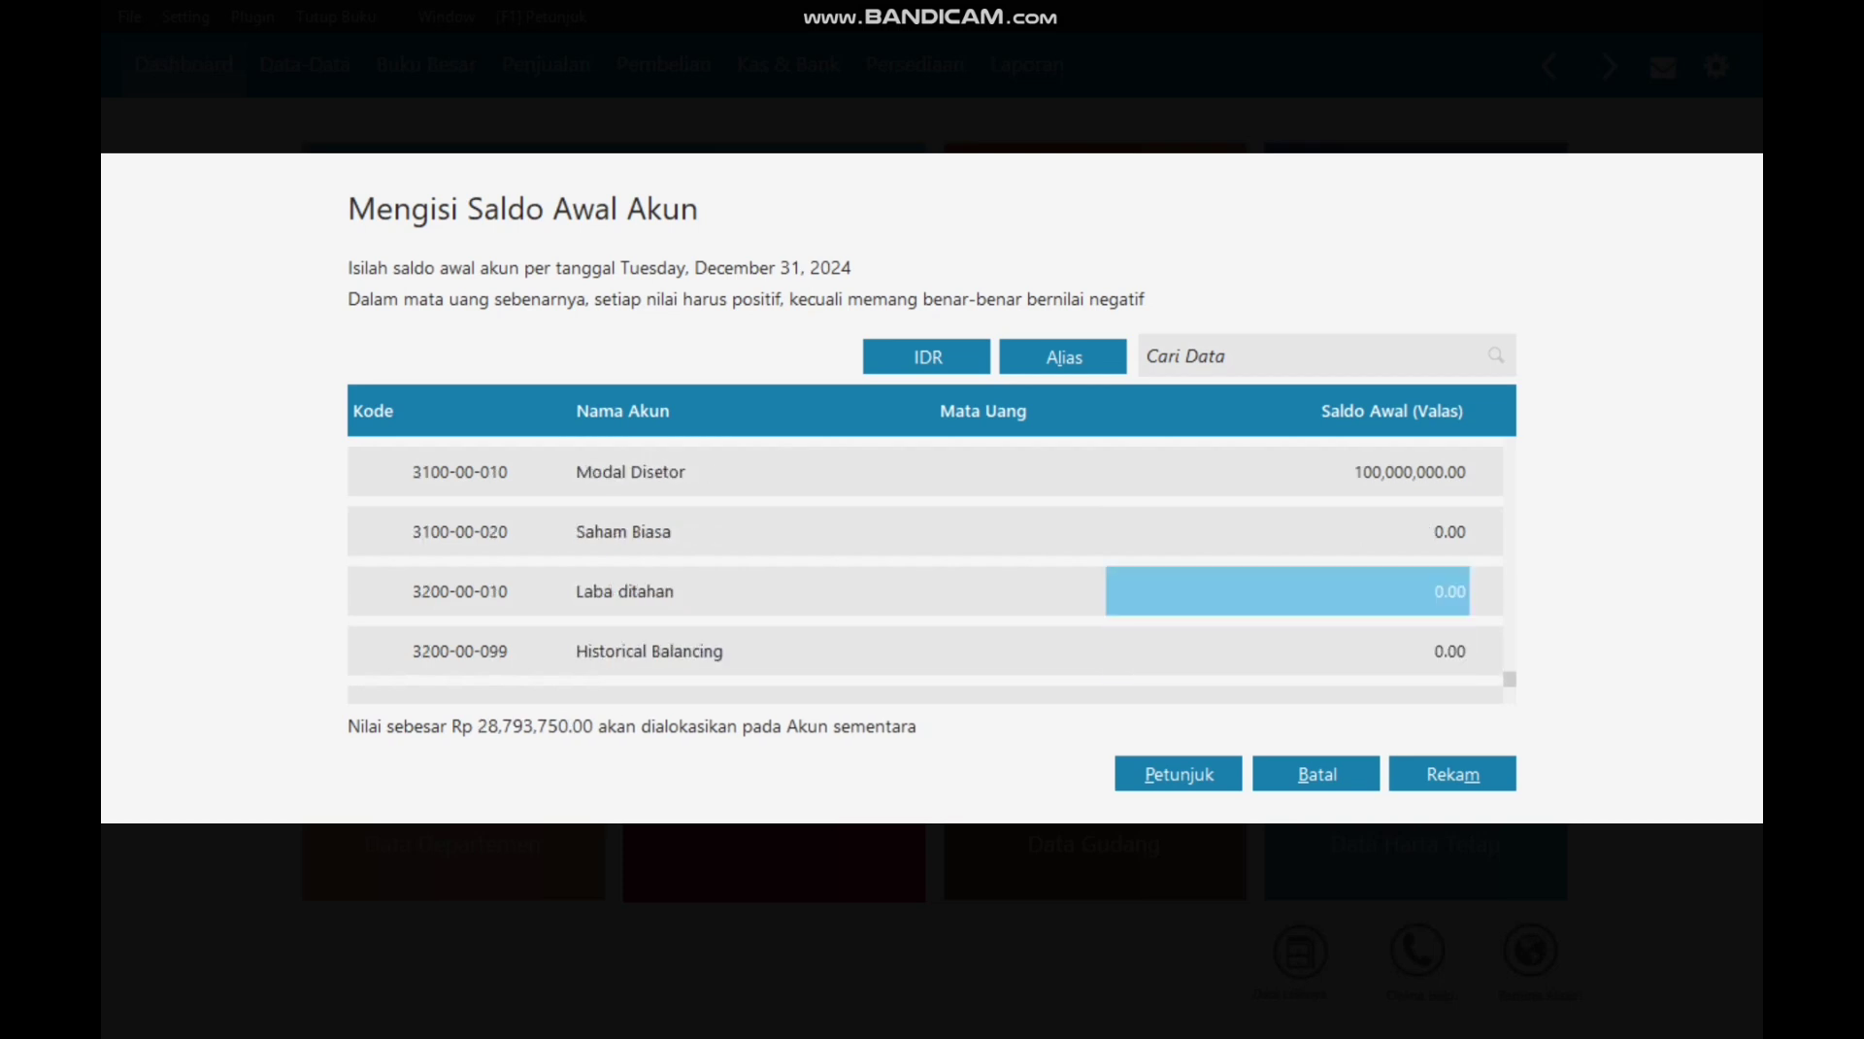
{"action": "type", "text": "2879"}
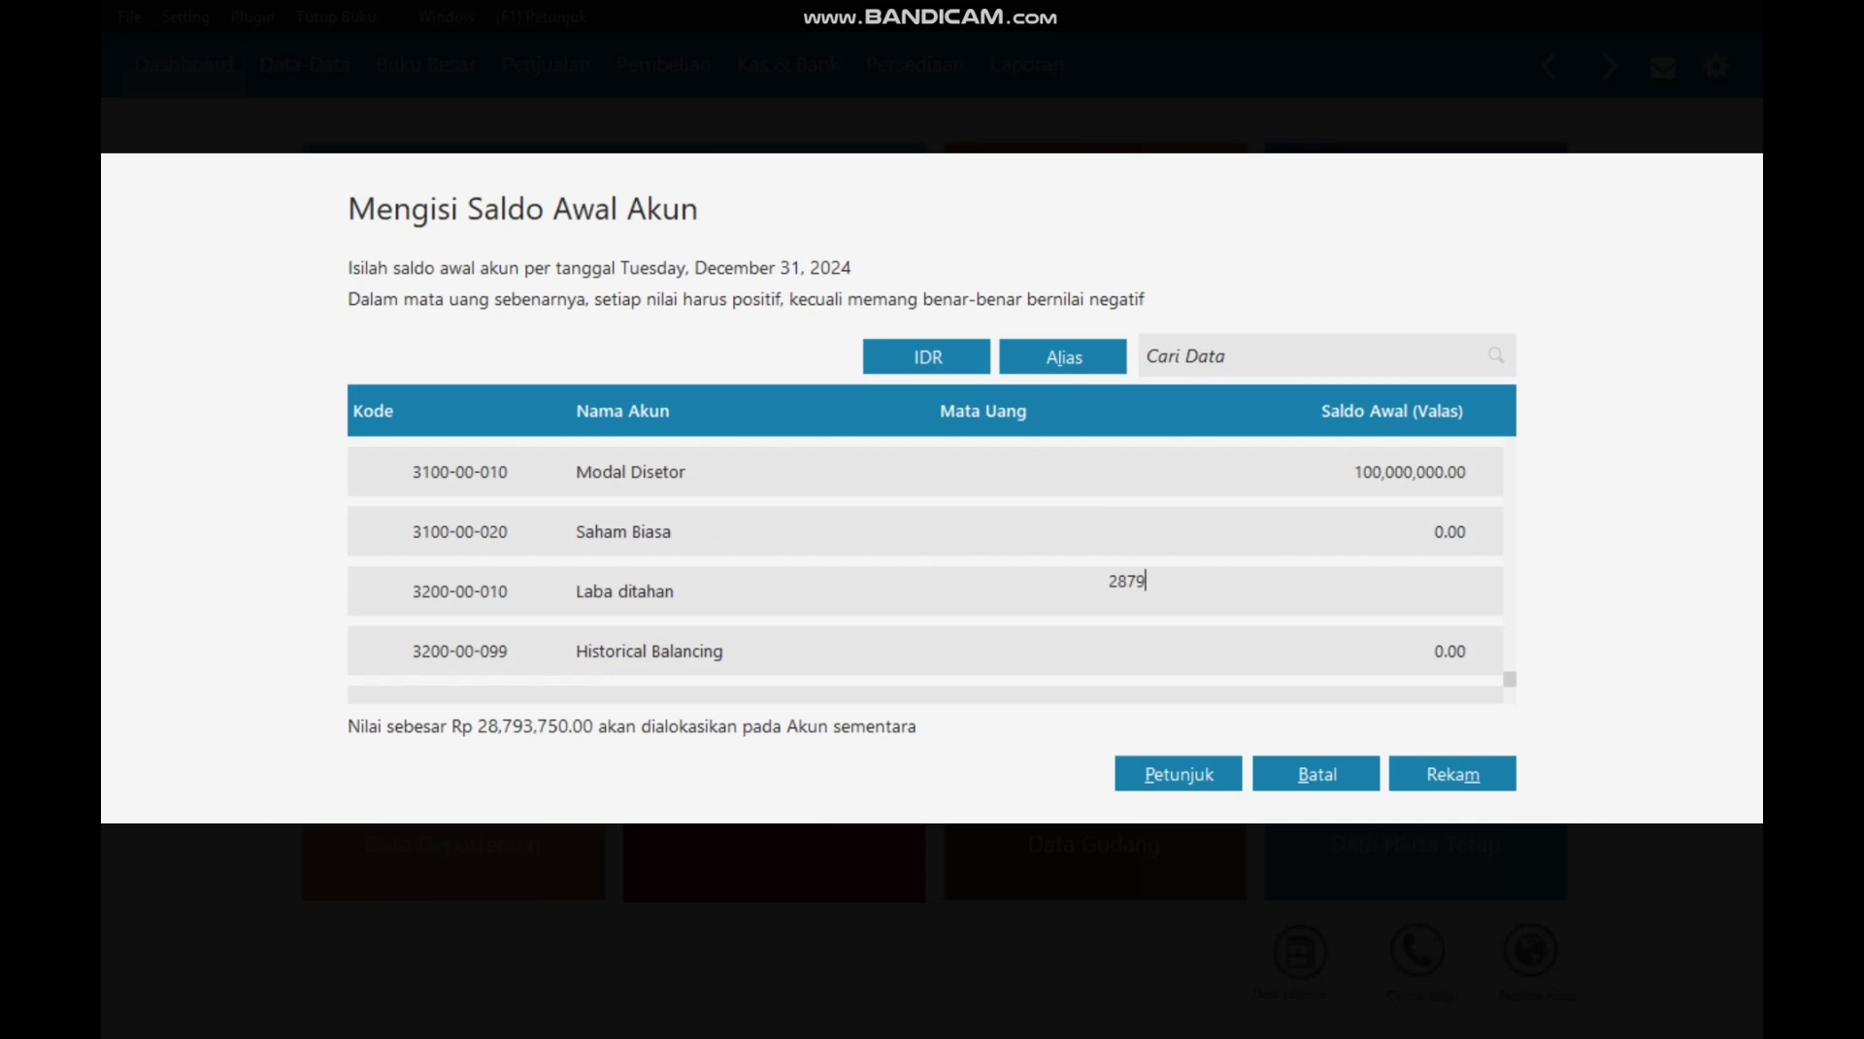
{"action": "type", "text": "3750"}
{"action": "key", "text": "Return"}
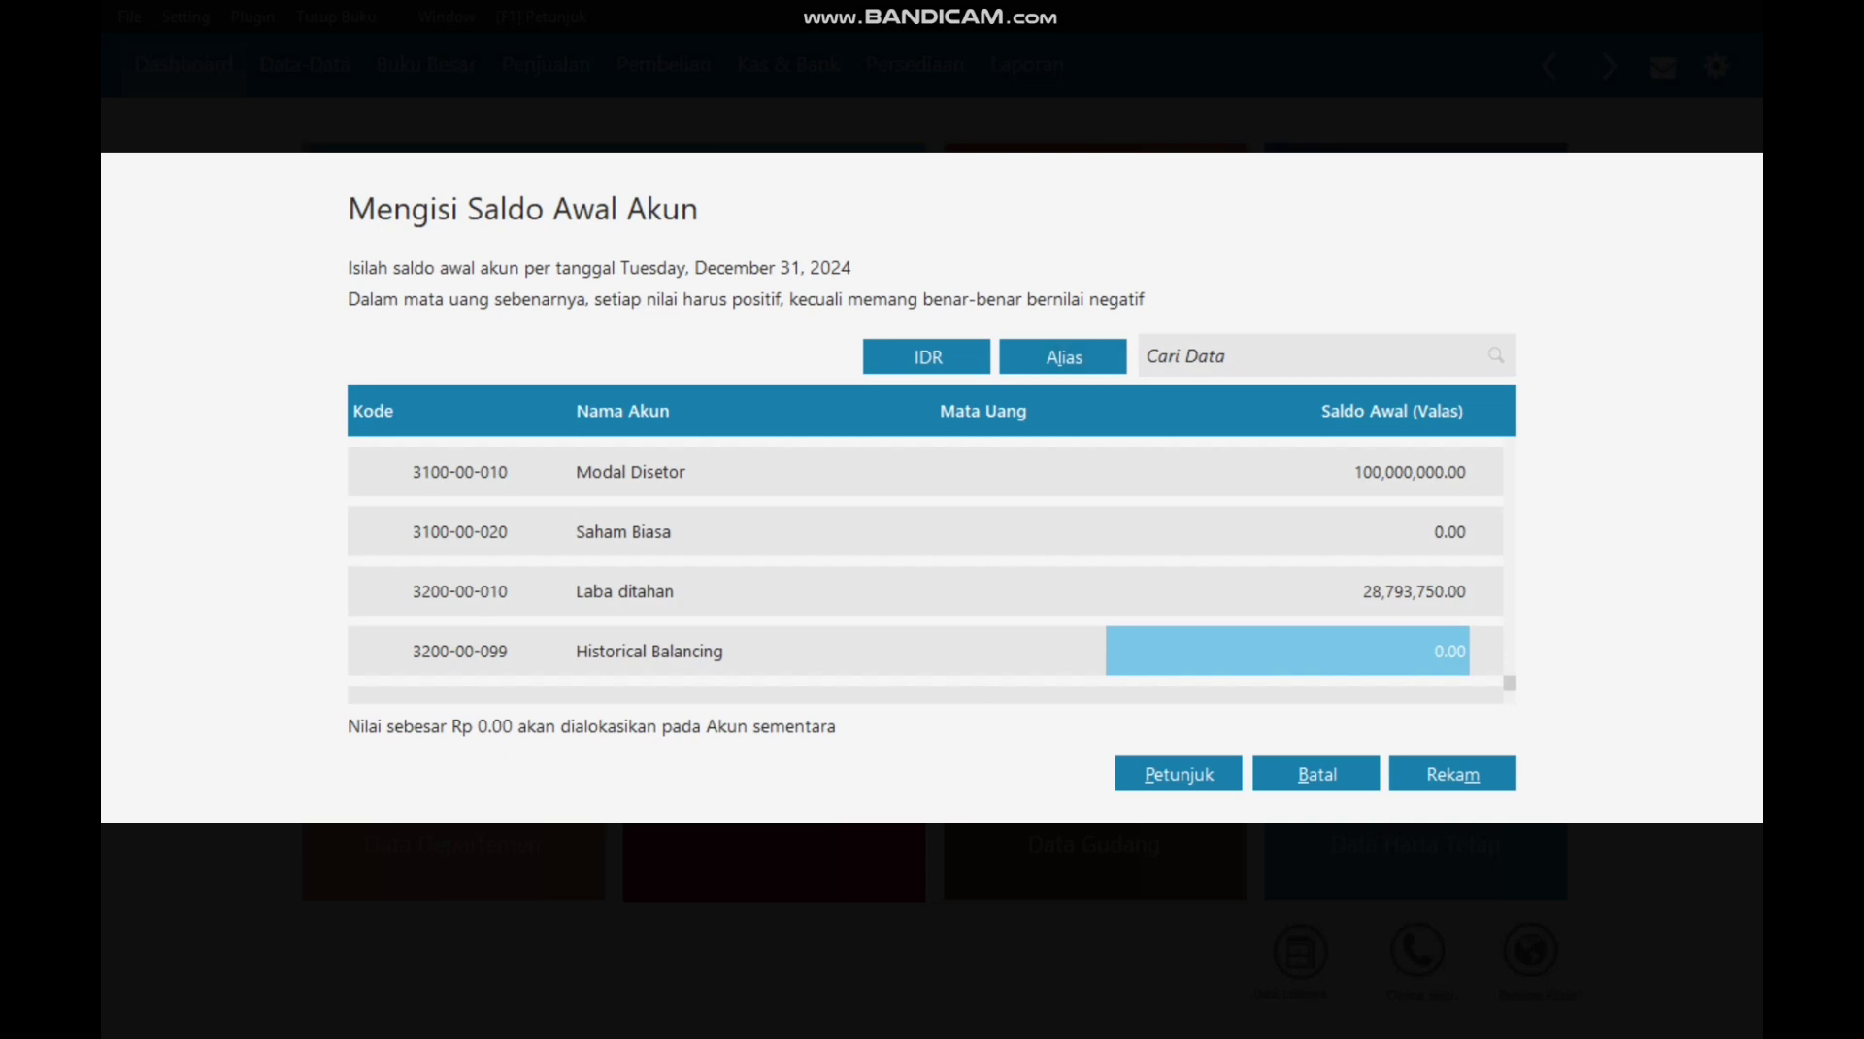
{"action": "key", "text": "alt+m"}
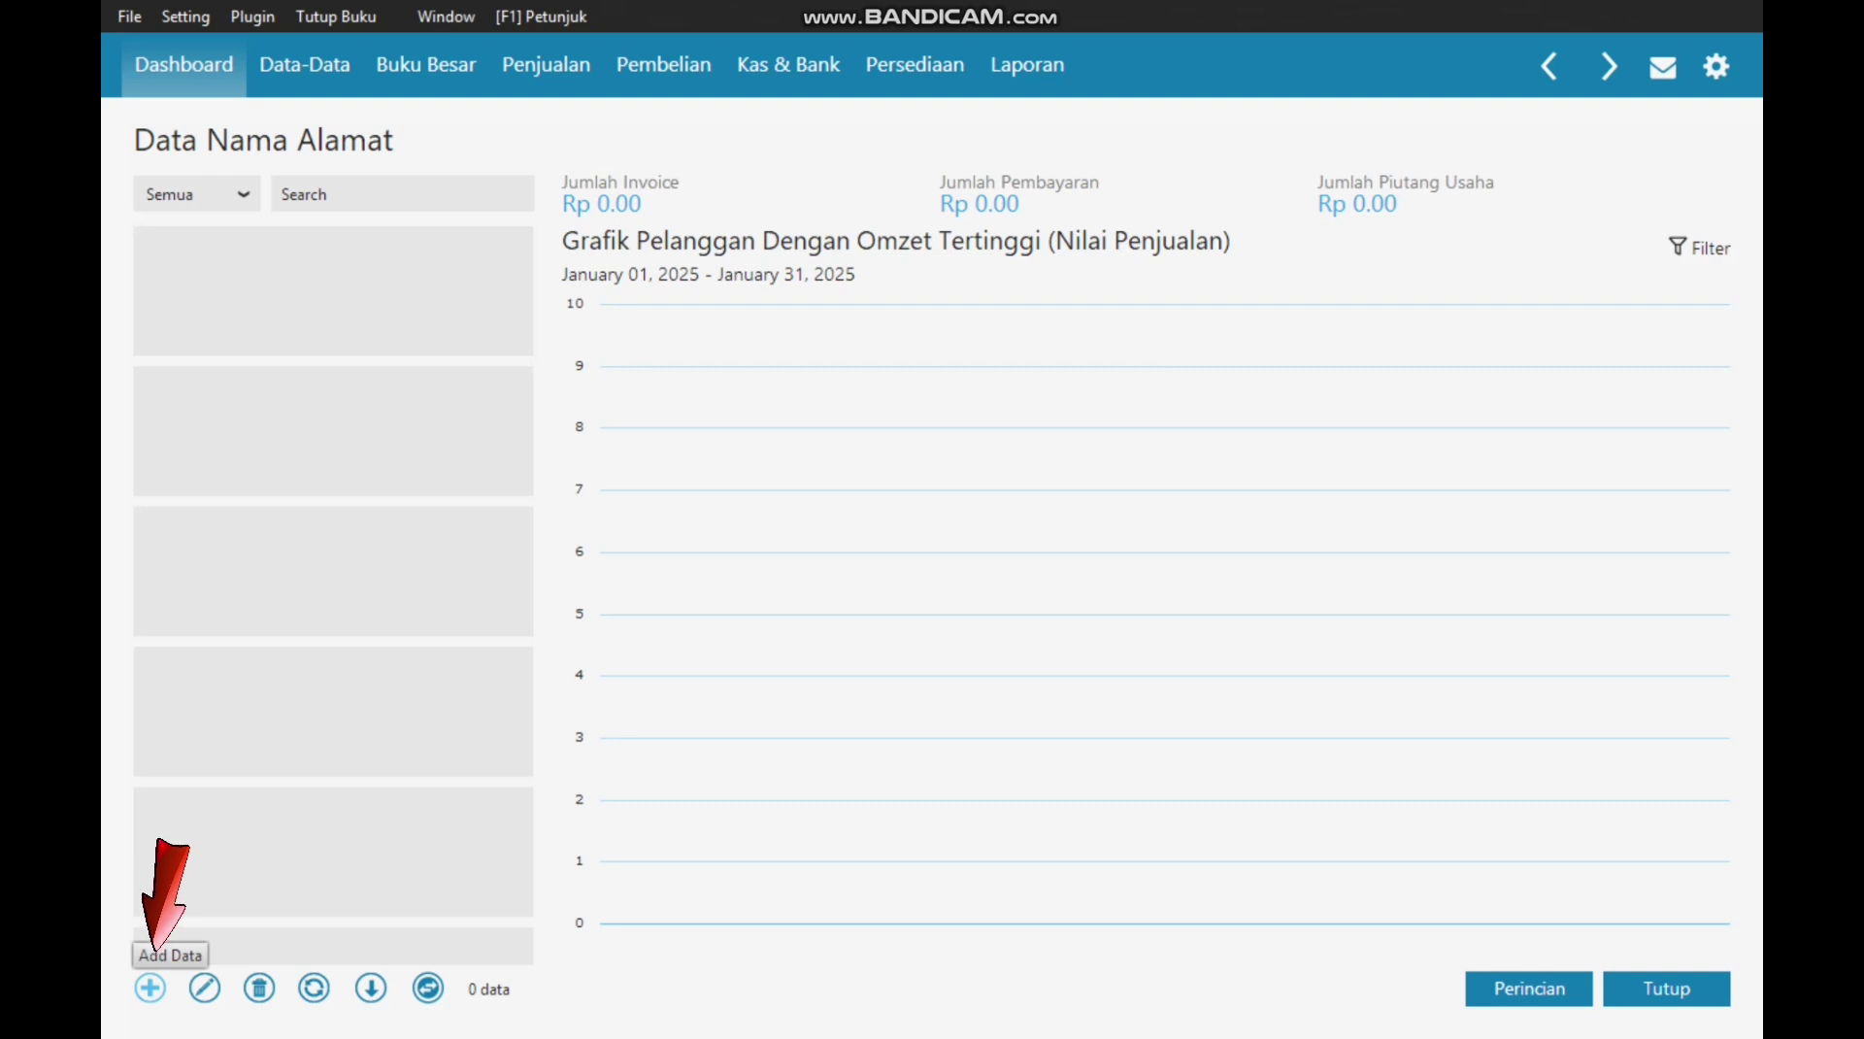
Step: Add a new contact with ID C-001 and company name PT. Sinar Abadi
{"action": "left_click", "coordinate": [150, 986]}
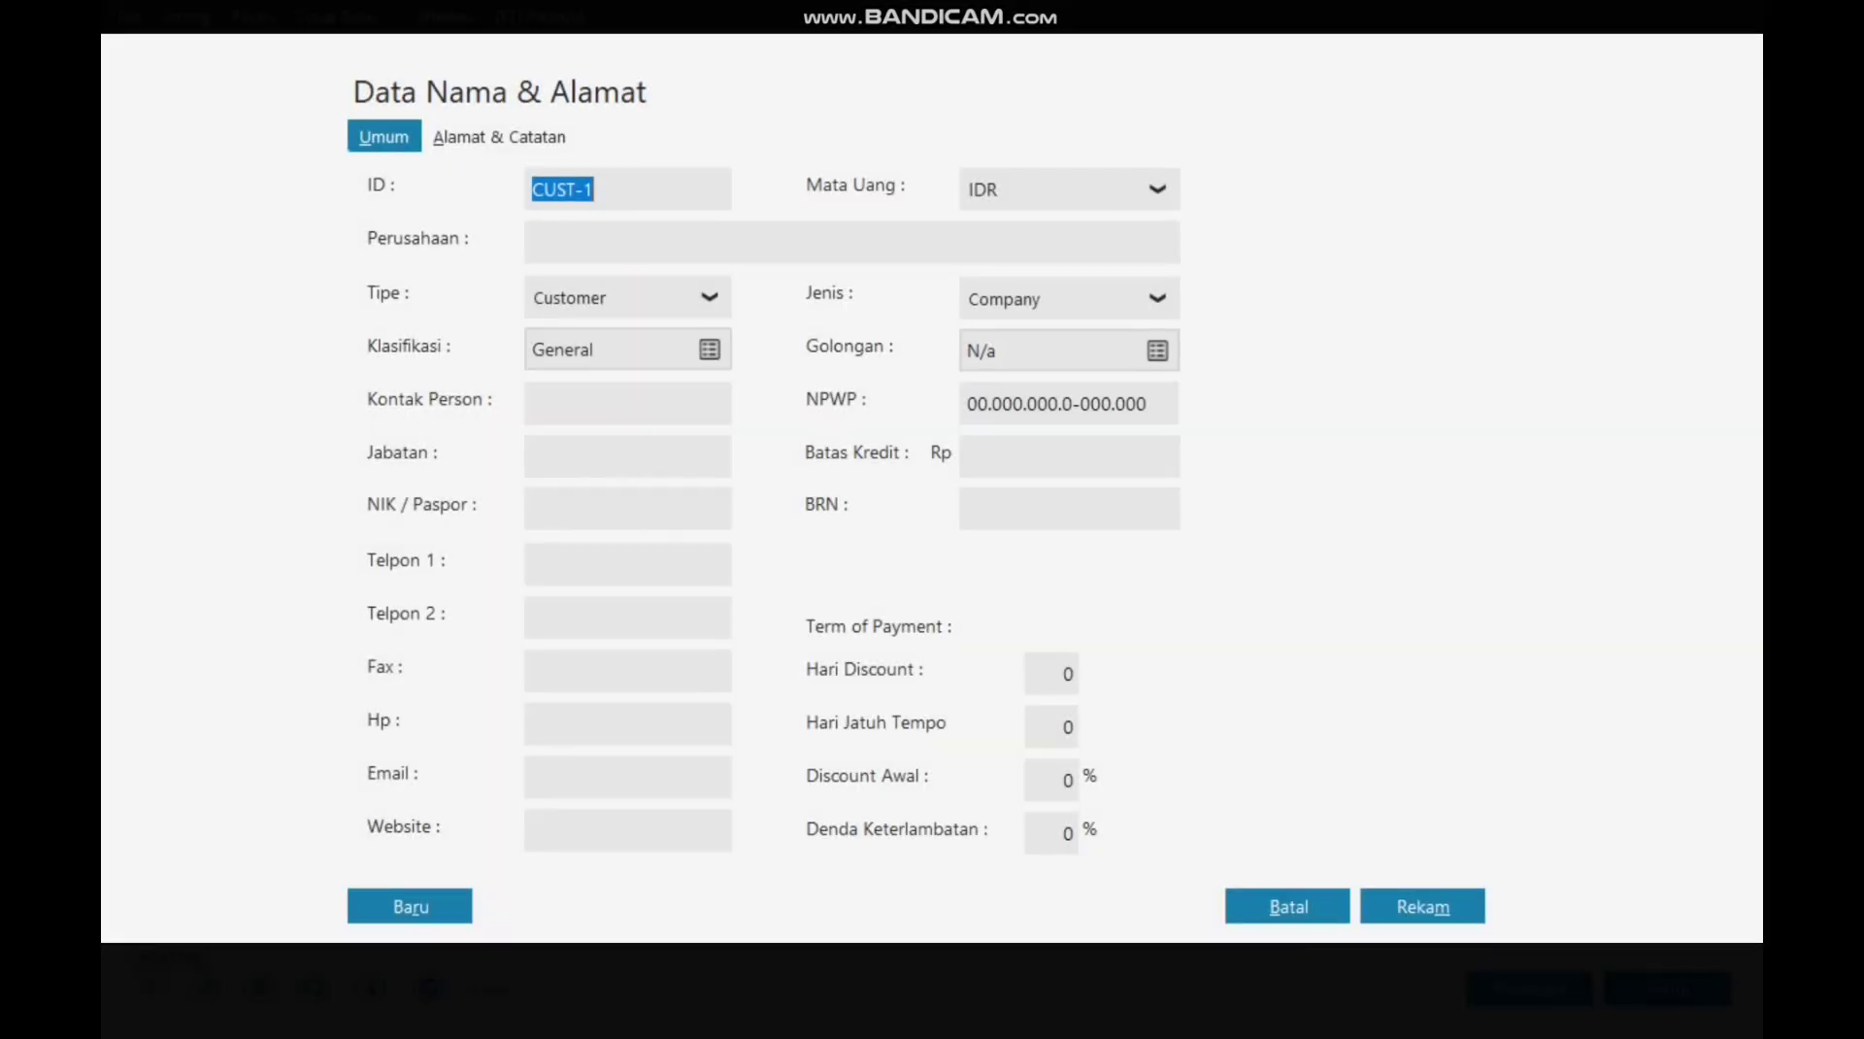
{"action": "key", "text": "BackSpace"}
{"action": "type", "text": "C-00"}
{"action": "key", "text": "BackSpace"}
{"action": "key", "text": "BackSpace"}
{"action": "type", "text": "001"}
{"action": "left_click", "coordinate": [532, 242]}
{"action": "type", "text": "PT. Sinar Abadi"}
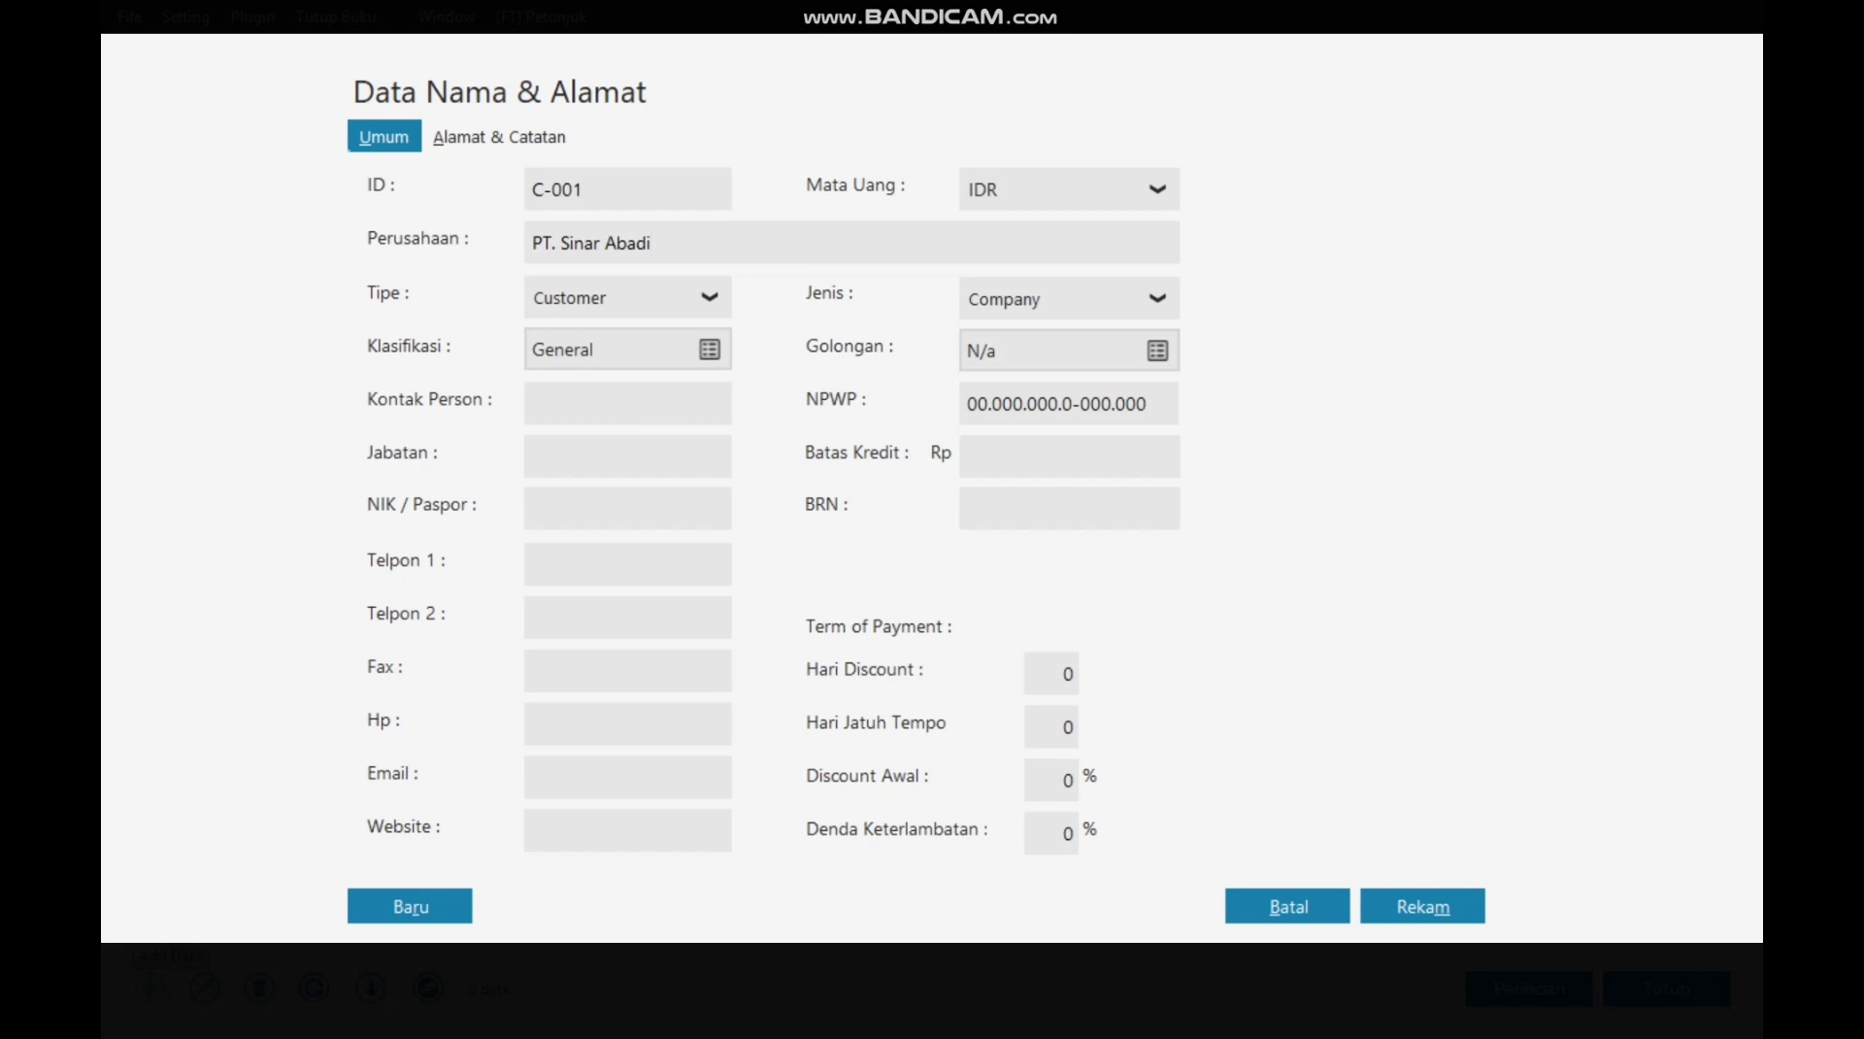
Step: Set 10 discount days, 30 due days and 2% initial discount, then save despite the tax ID warning
{"action": "left_click", "coordinate": [1050, 673]}
{"action": "type", "text": "10"}
{"action": "left_click", "coordinate": [1050, 726]}
{"action": "type", "text": "30"}
{"action": "left_click", "coordinate": [1050, 779]}
{"action": "type", "text": "2"}
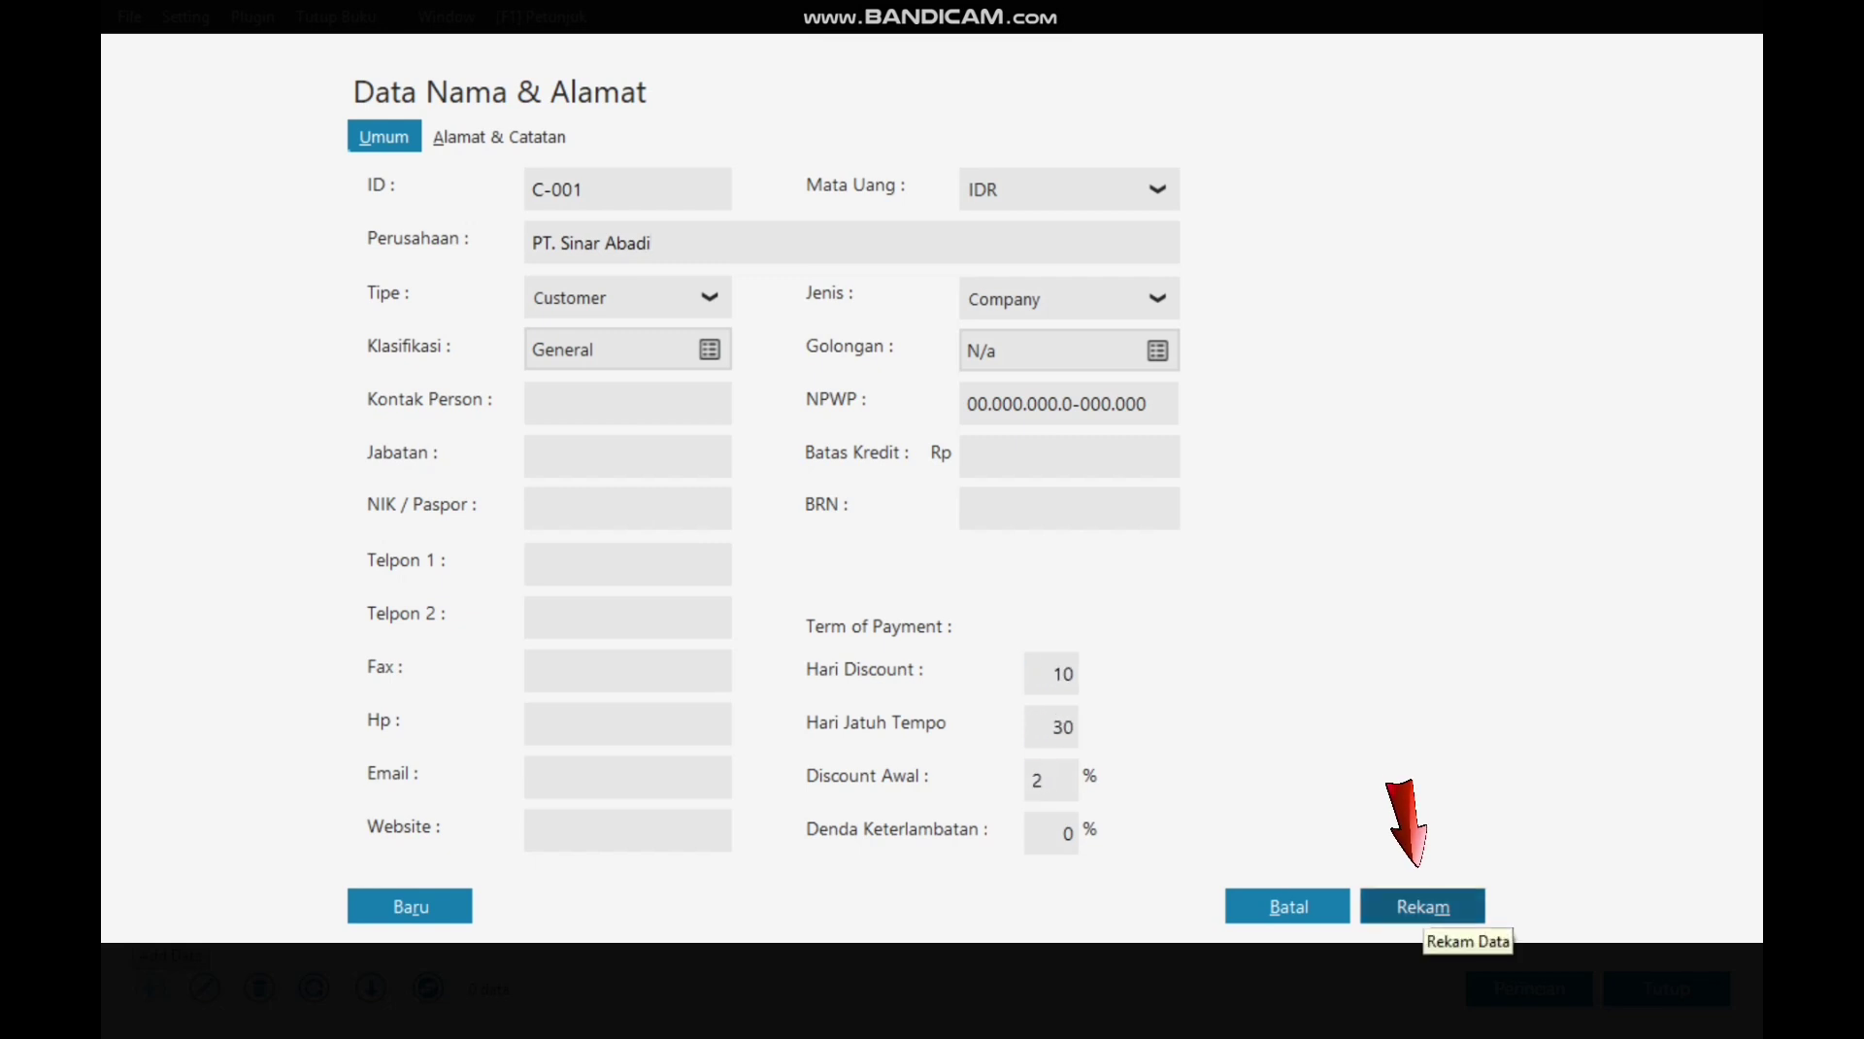
{"action": "left_click", "coordinate": [1422, 898]}
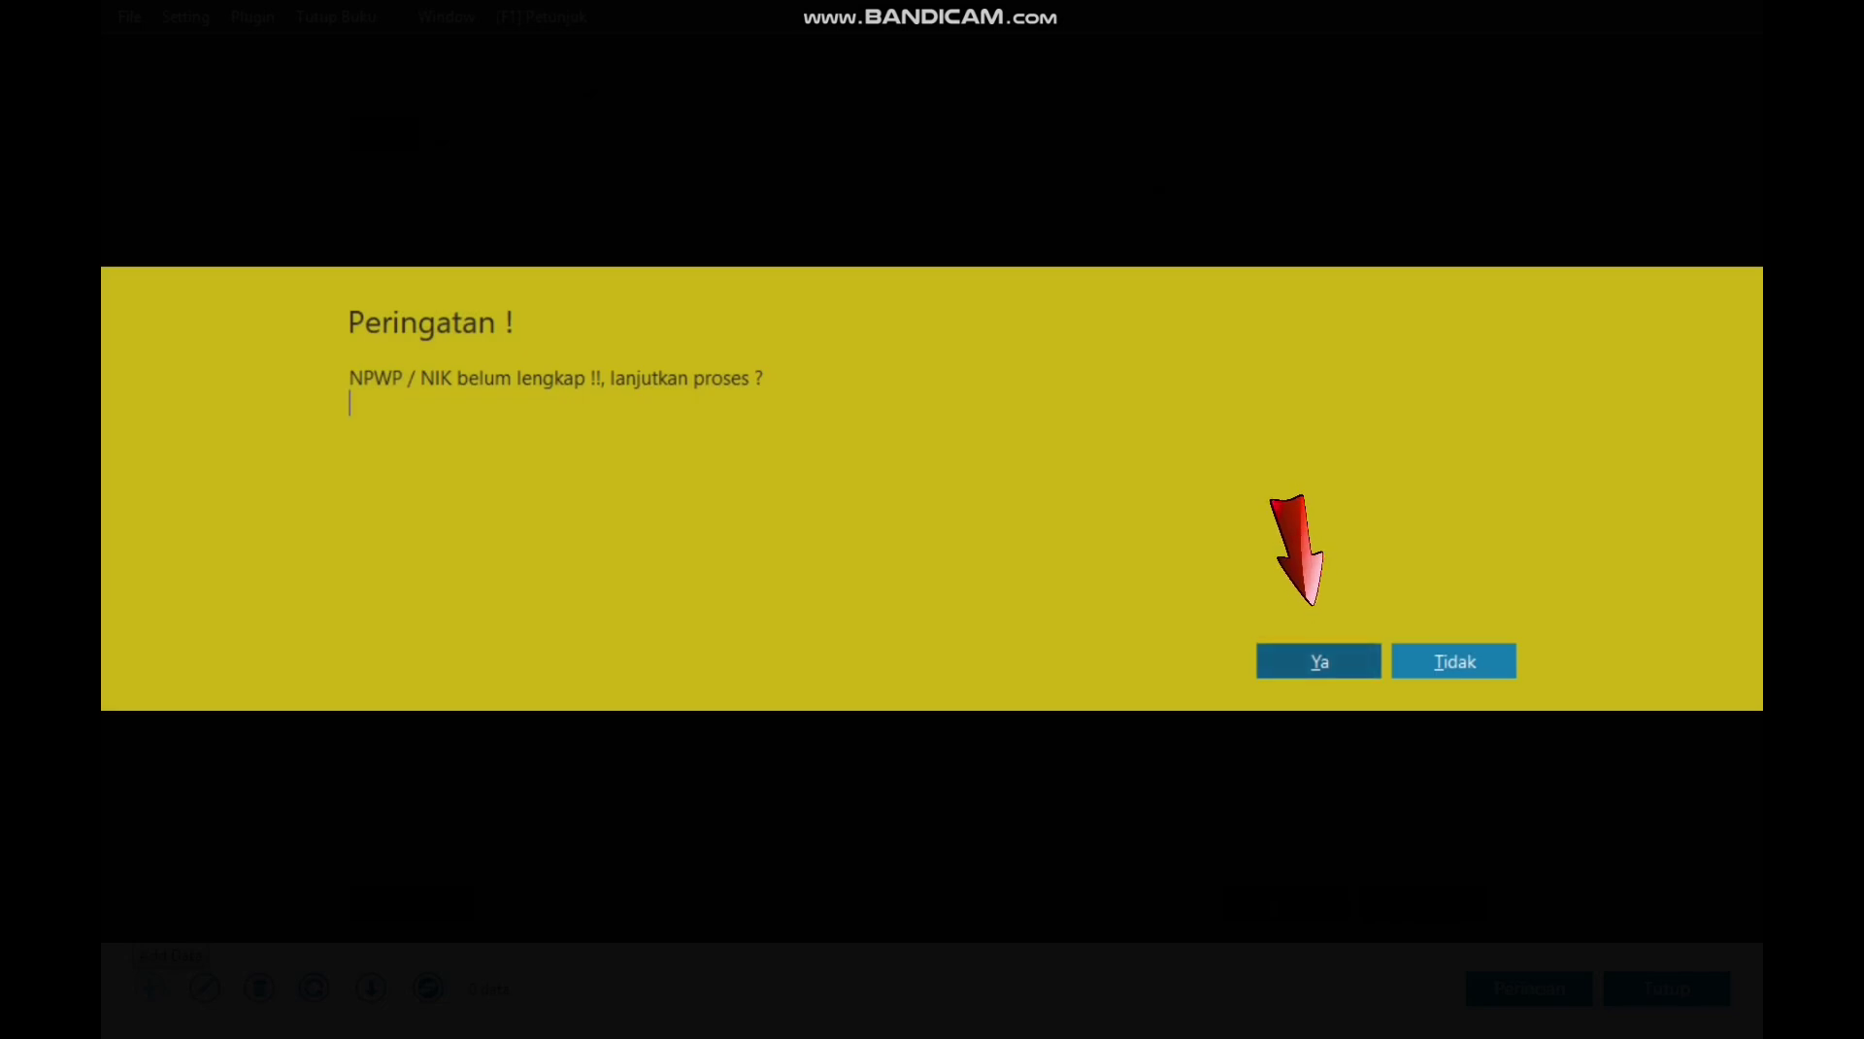
{"action": "left_click", "coordinate": [1318, 661]}
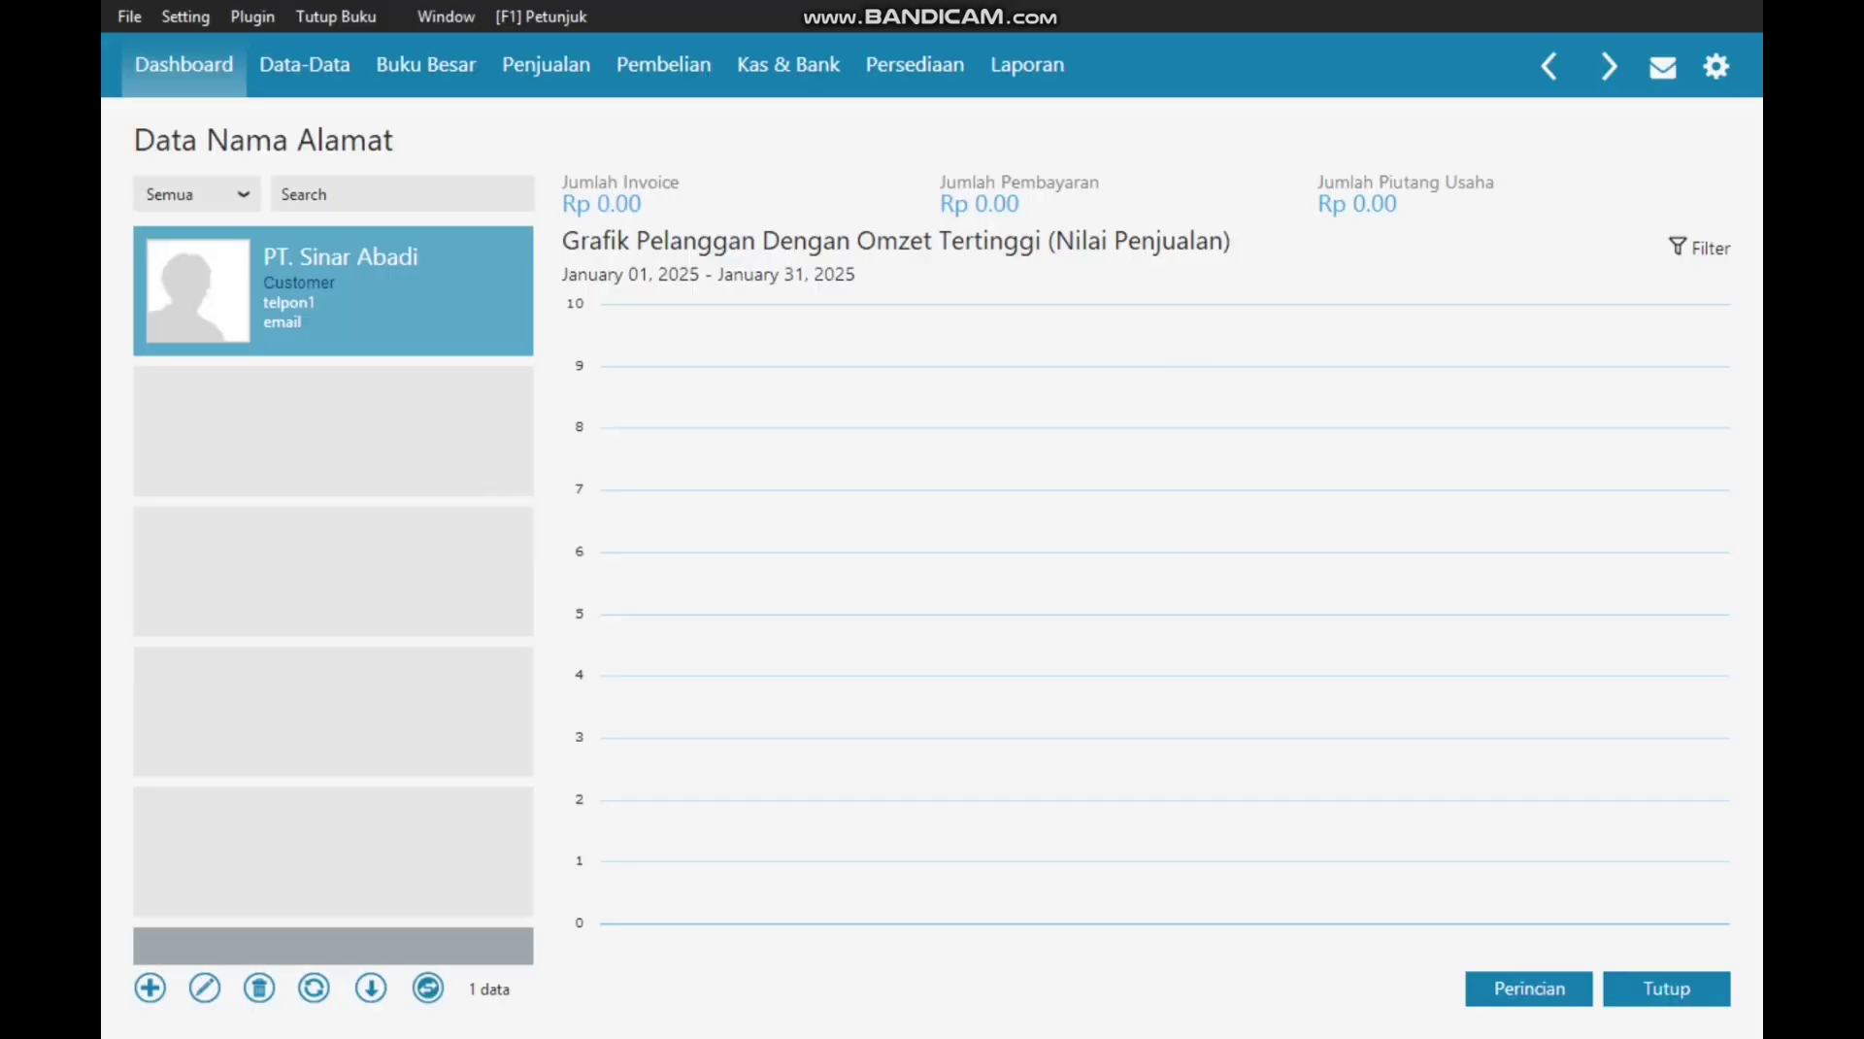
Step: Save customer C-002, under the individual's name, with 10 discount days, 30 due days and 2% discount
{"action": "left_click", "coordinate": [151, 988]}
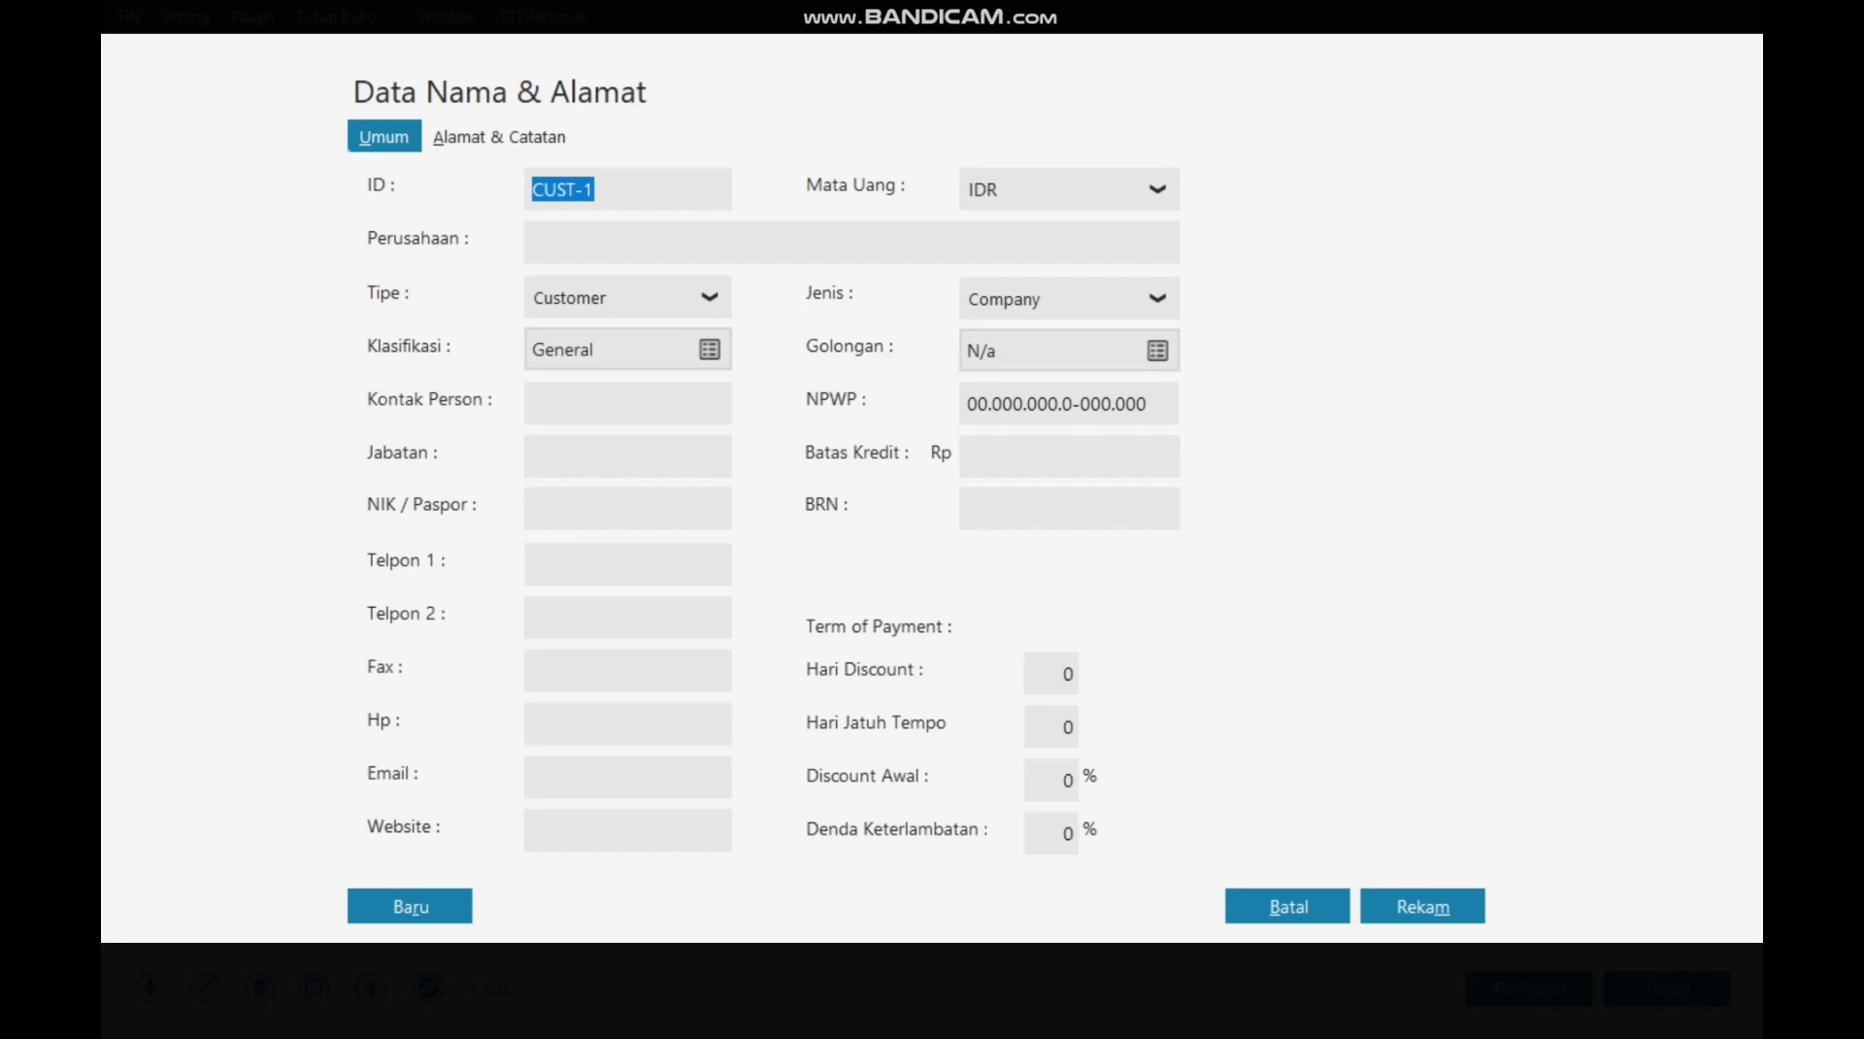
{"action": "type", "text": "C-002"}
{"action": "key", "text": "Tab"}
{"action": "type", "text": "B"}
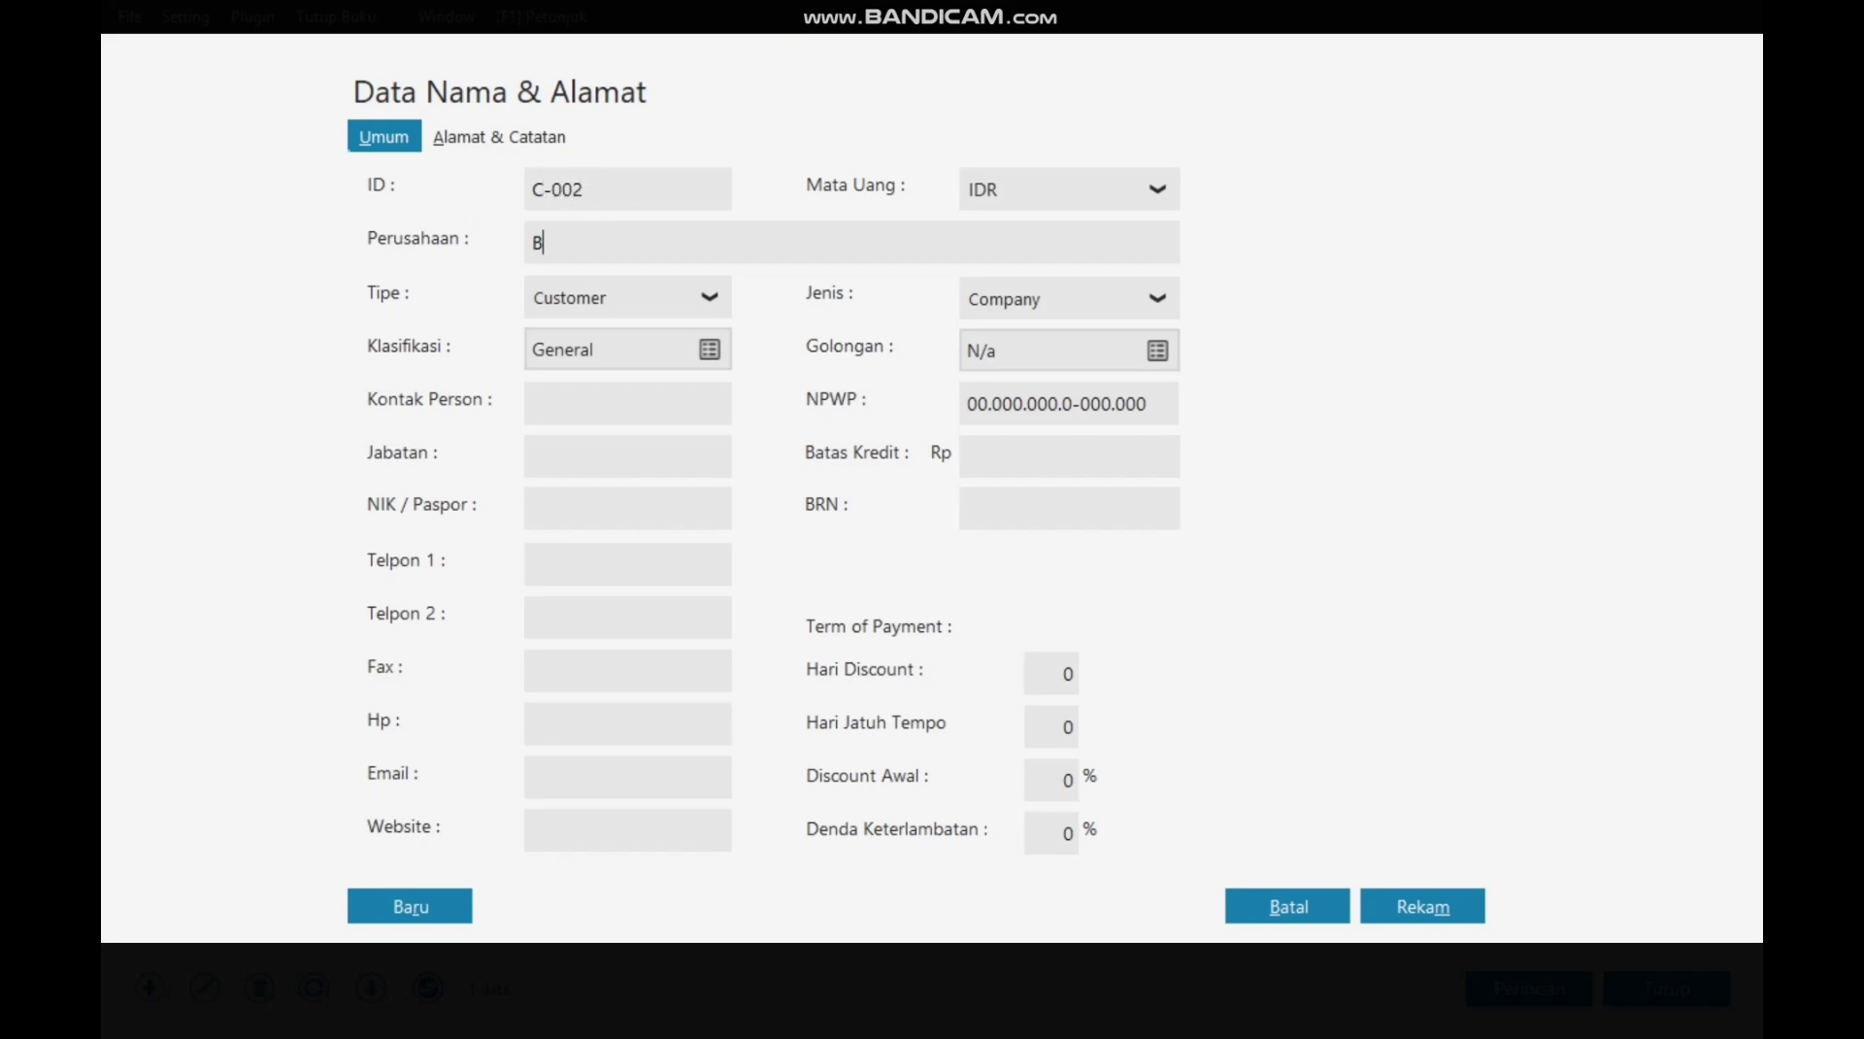
{"action": "type", "text": "pk. Jimmy"}
{"action": "left_click", "coordinate": [1051, 673]}
{"action": "type", "text": "10"}
{"action": "key", "text": "Tab"}
{"action": "key", "text": "BackSpace"}
{"action": "key", "text": "Tab"}
{"action": "type", "text": "2"}
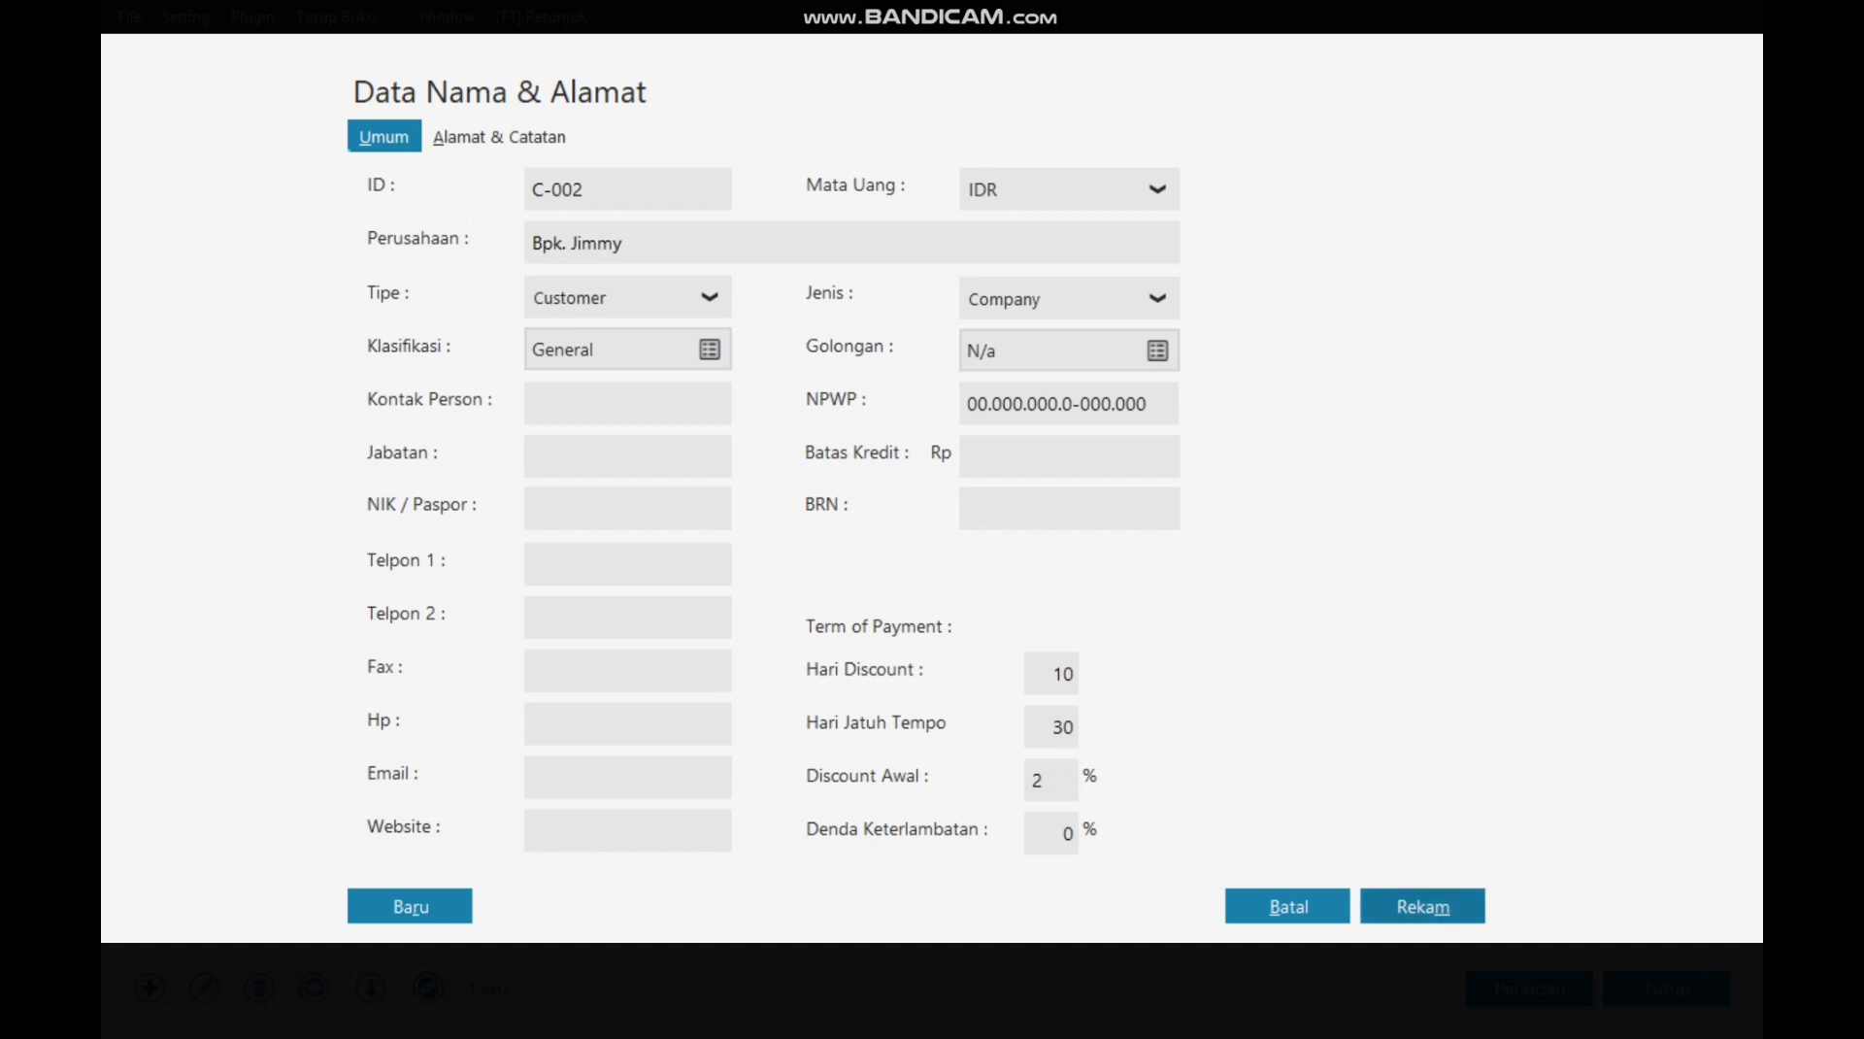
{"action": "left_click", "coordinate": [1417, 907]}
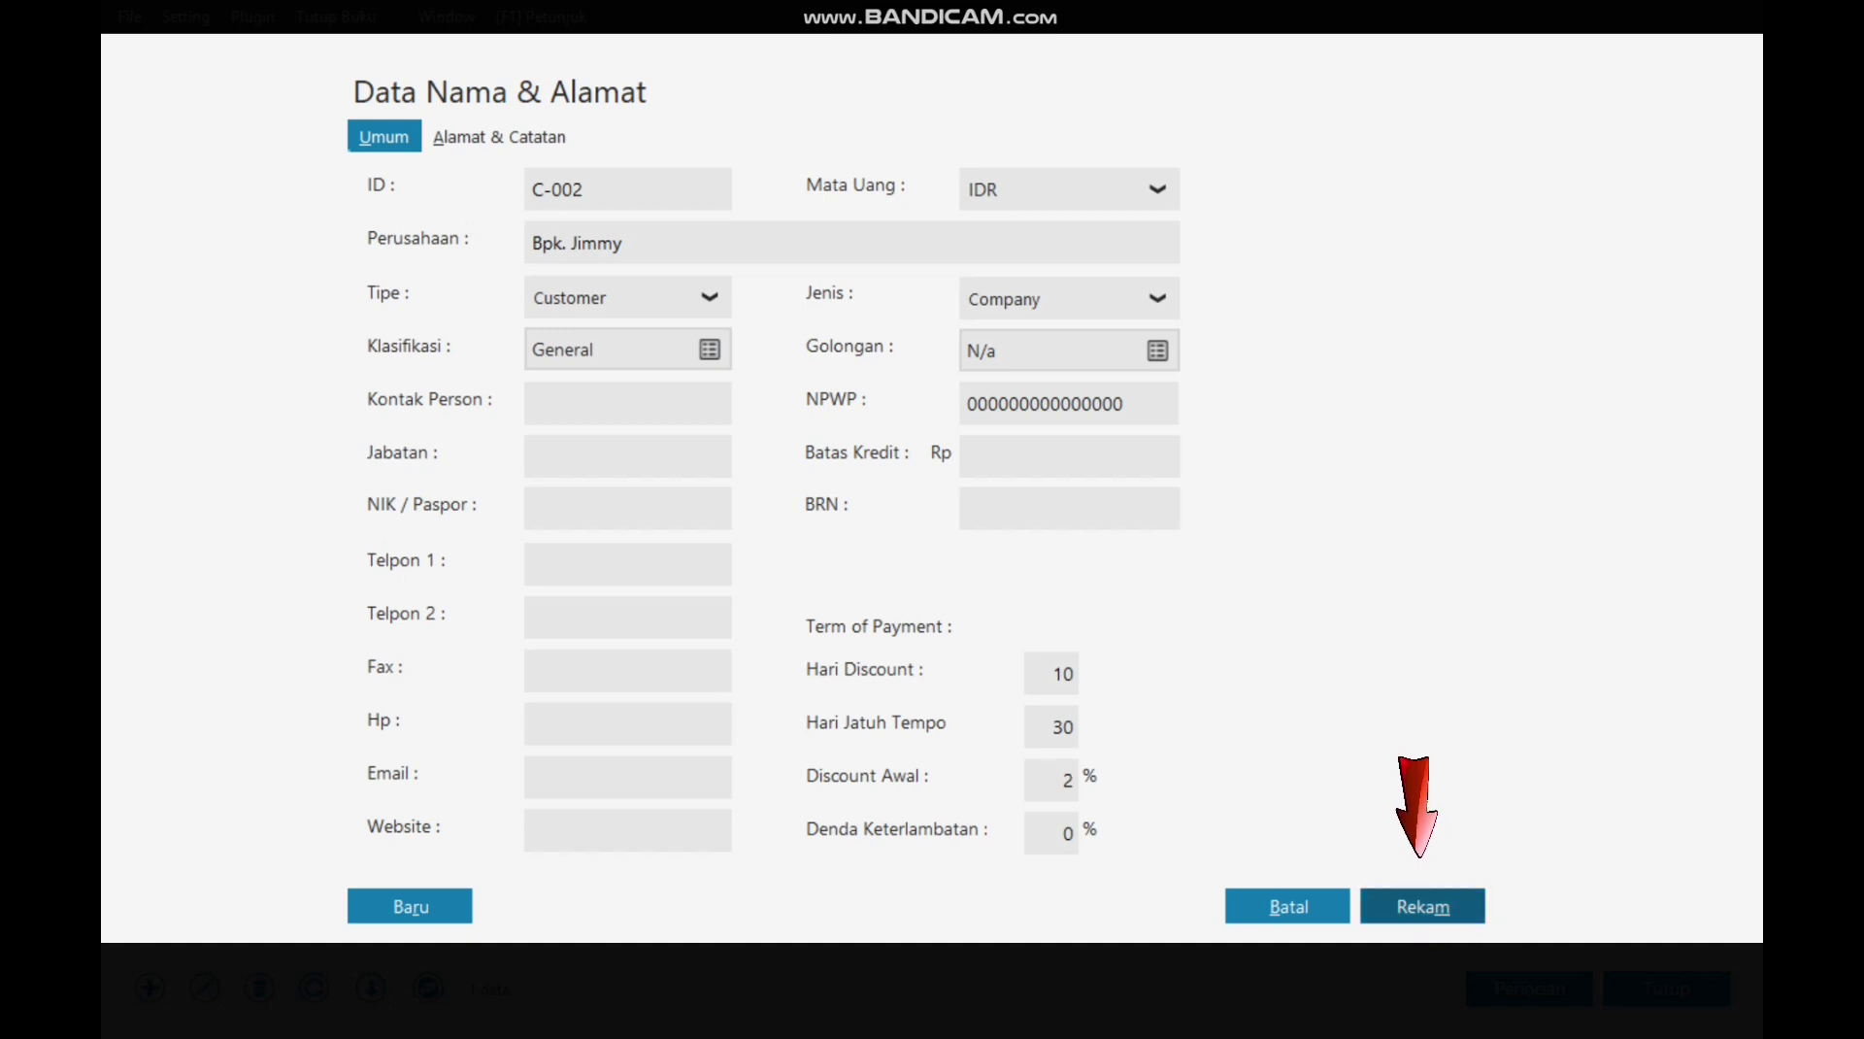
{"action": "key", "text": "Return"}
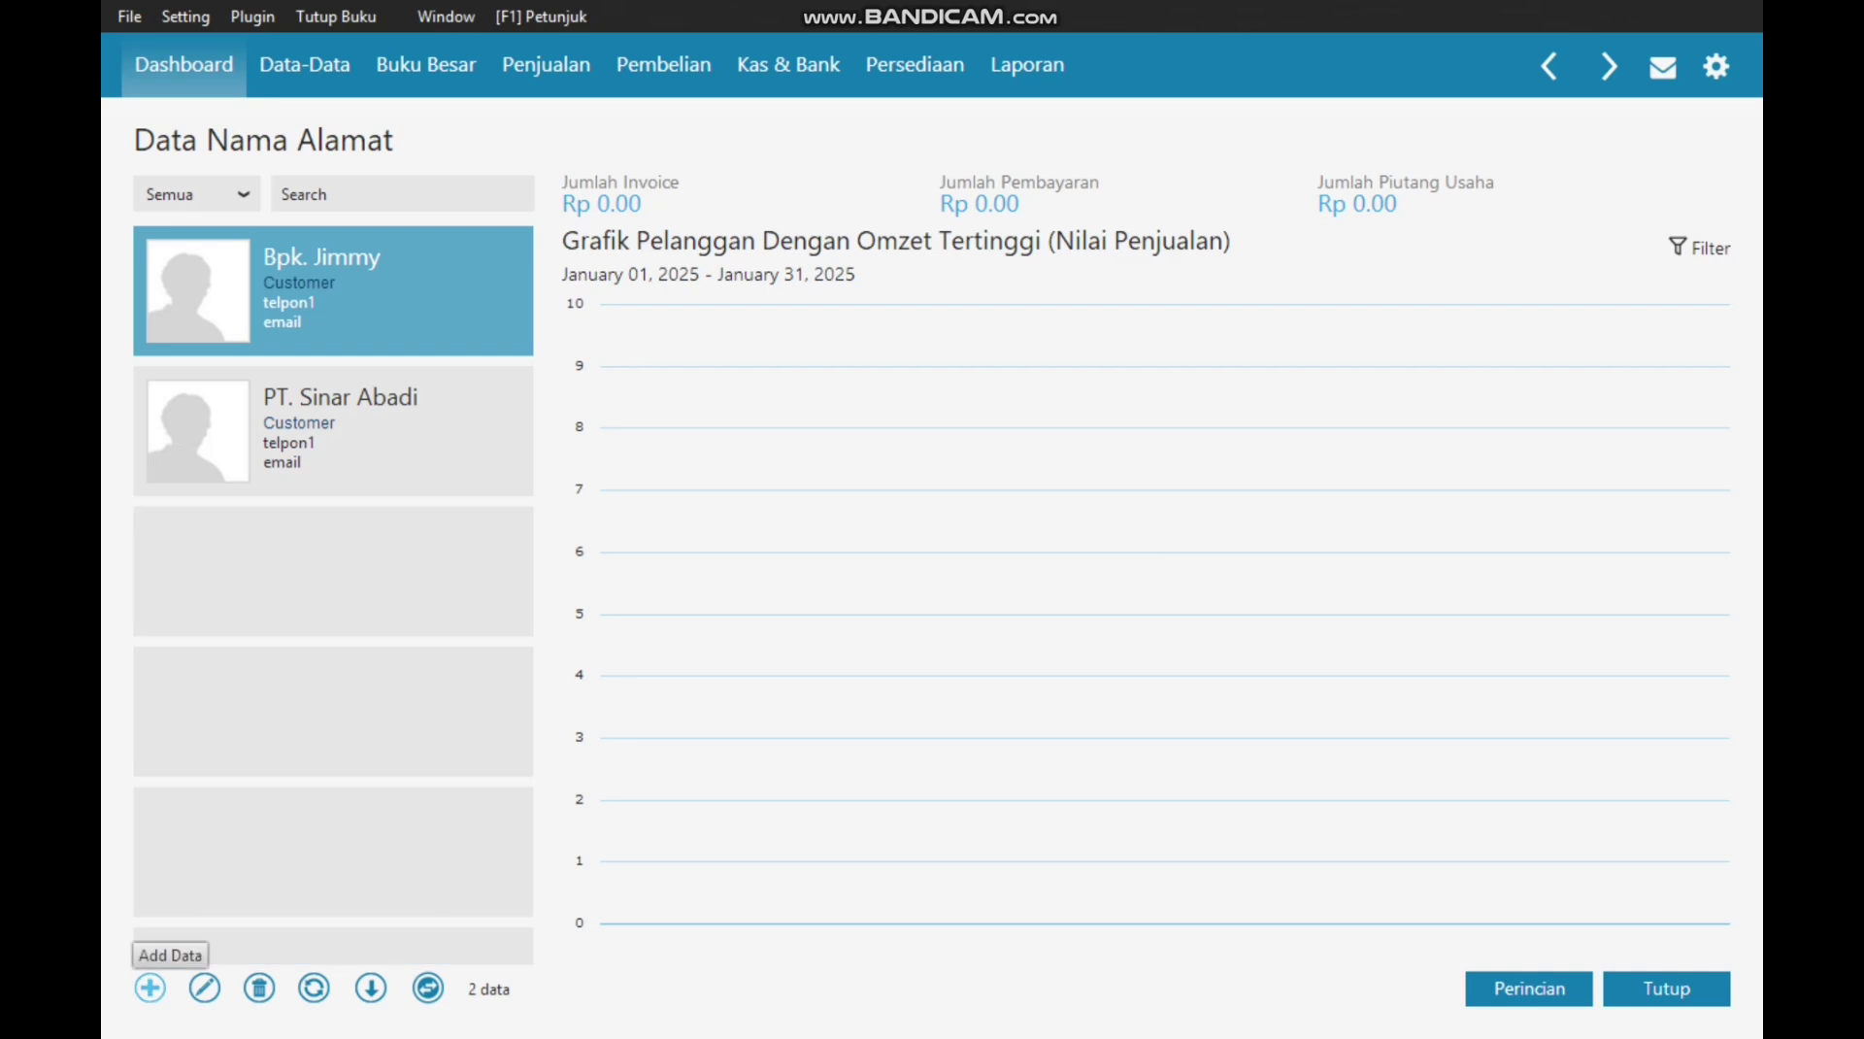
Step: Create a new vendor contact with ID V-001 and company name PT. Indo Jaya
{"action": "left_click", "coordinate": [150, 987]}
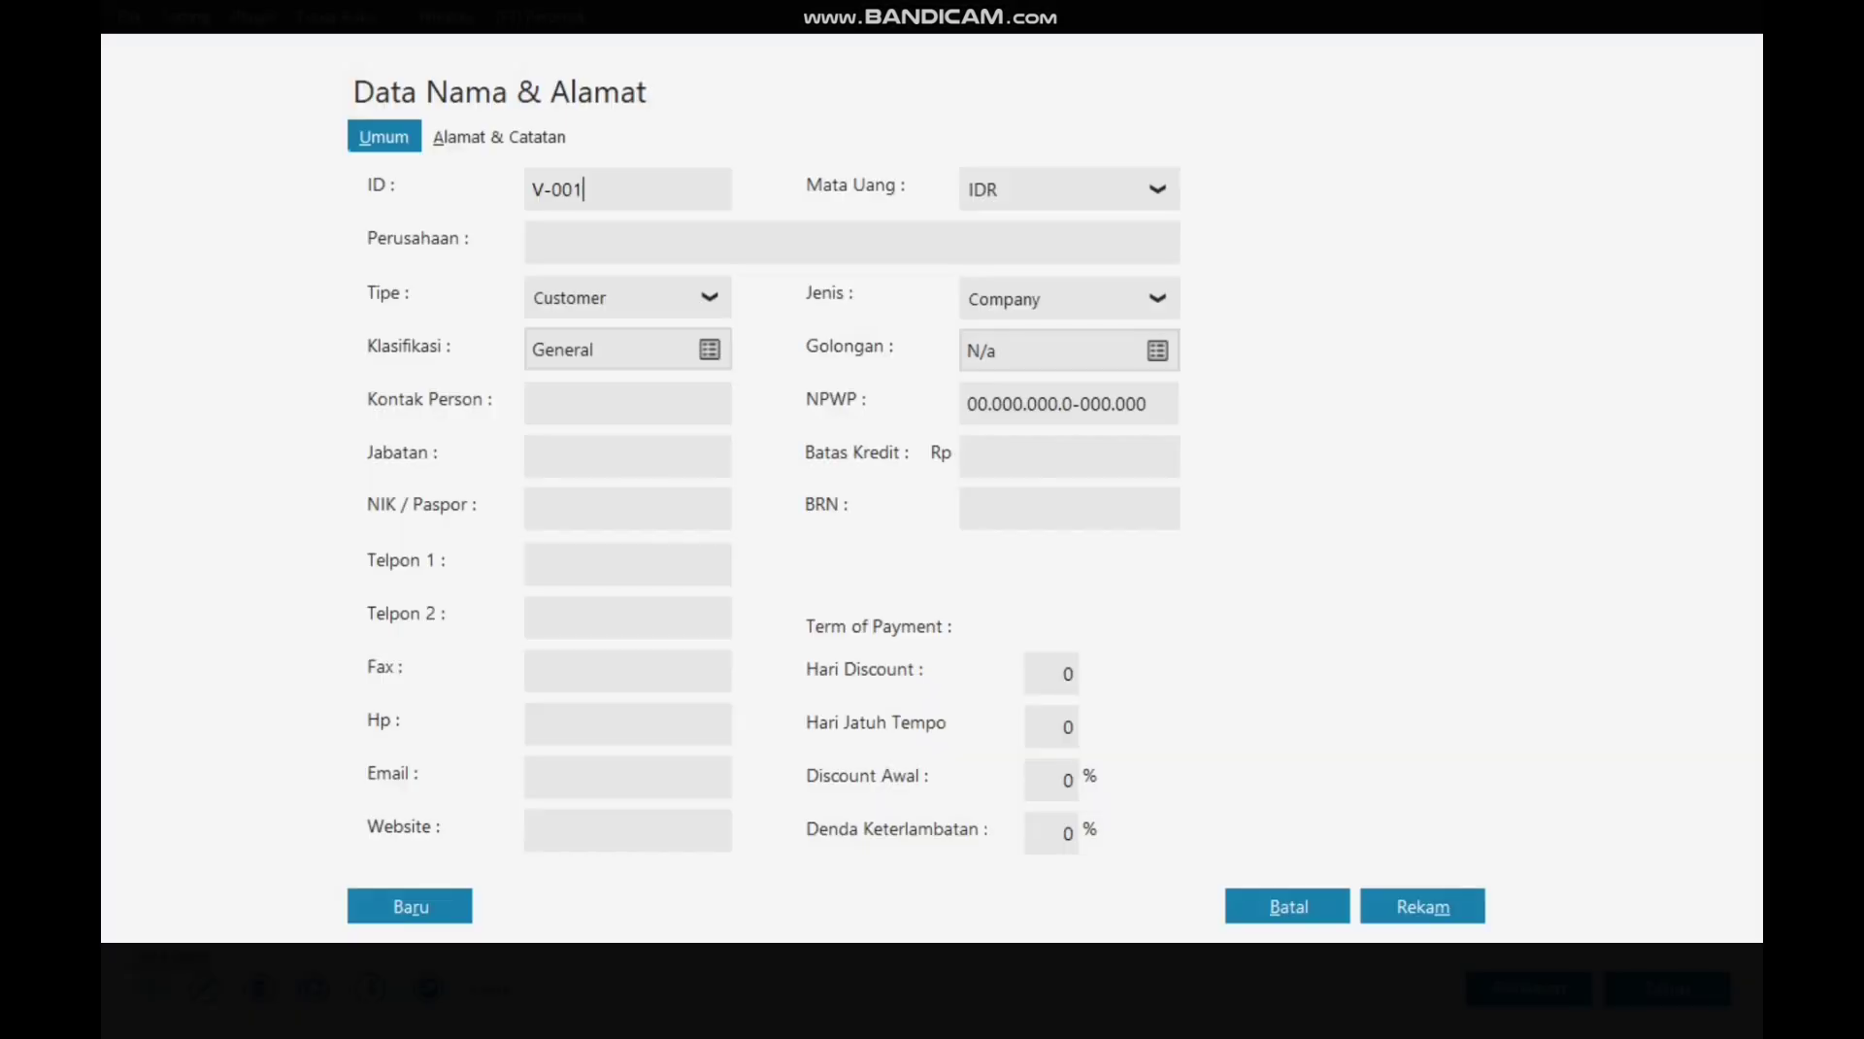
{"action": "left_click", "coordinate": [627, 297]}
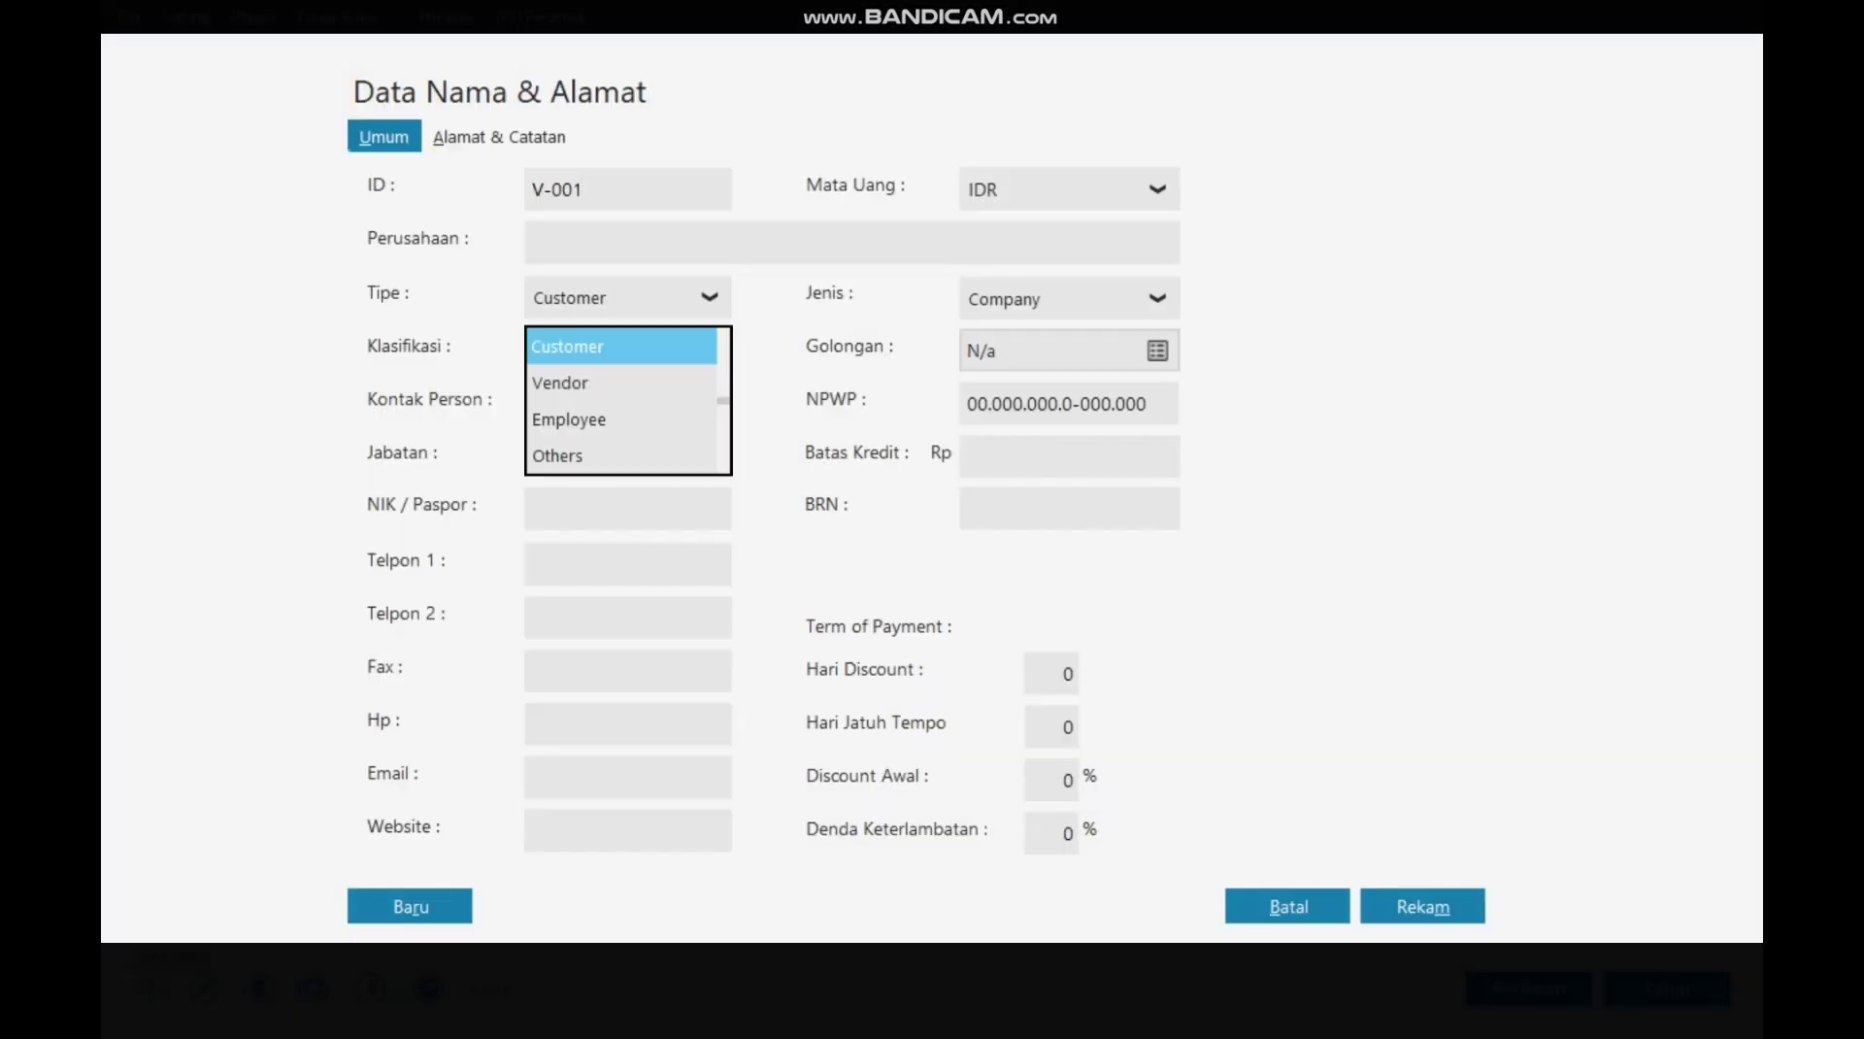
{"action": "left_click", "coordinate": [560, 383]}
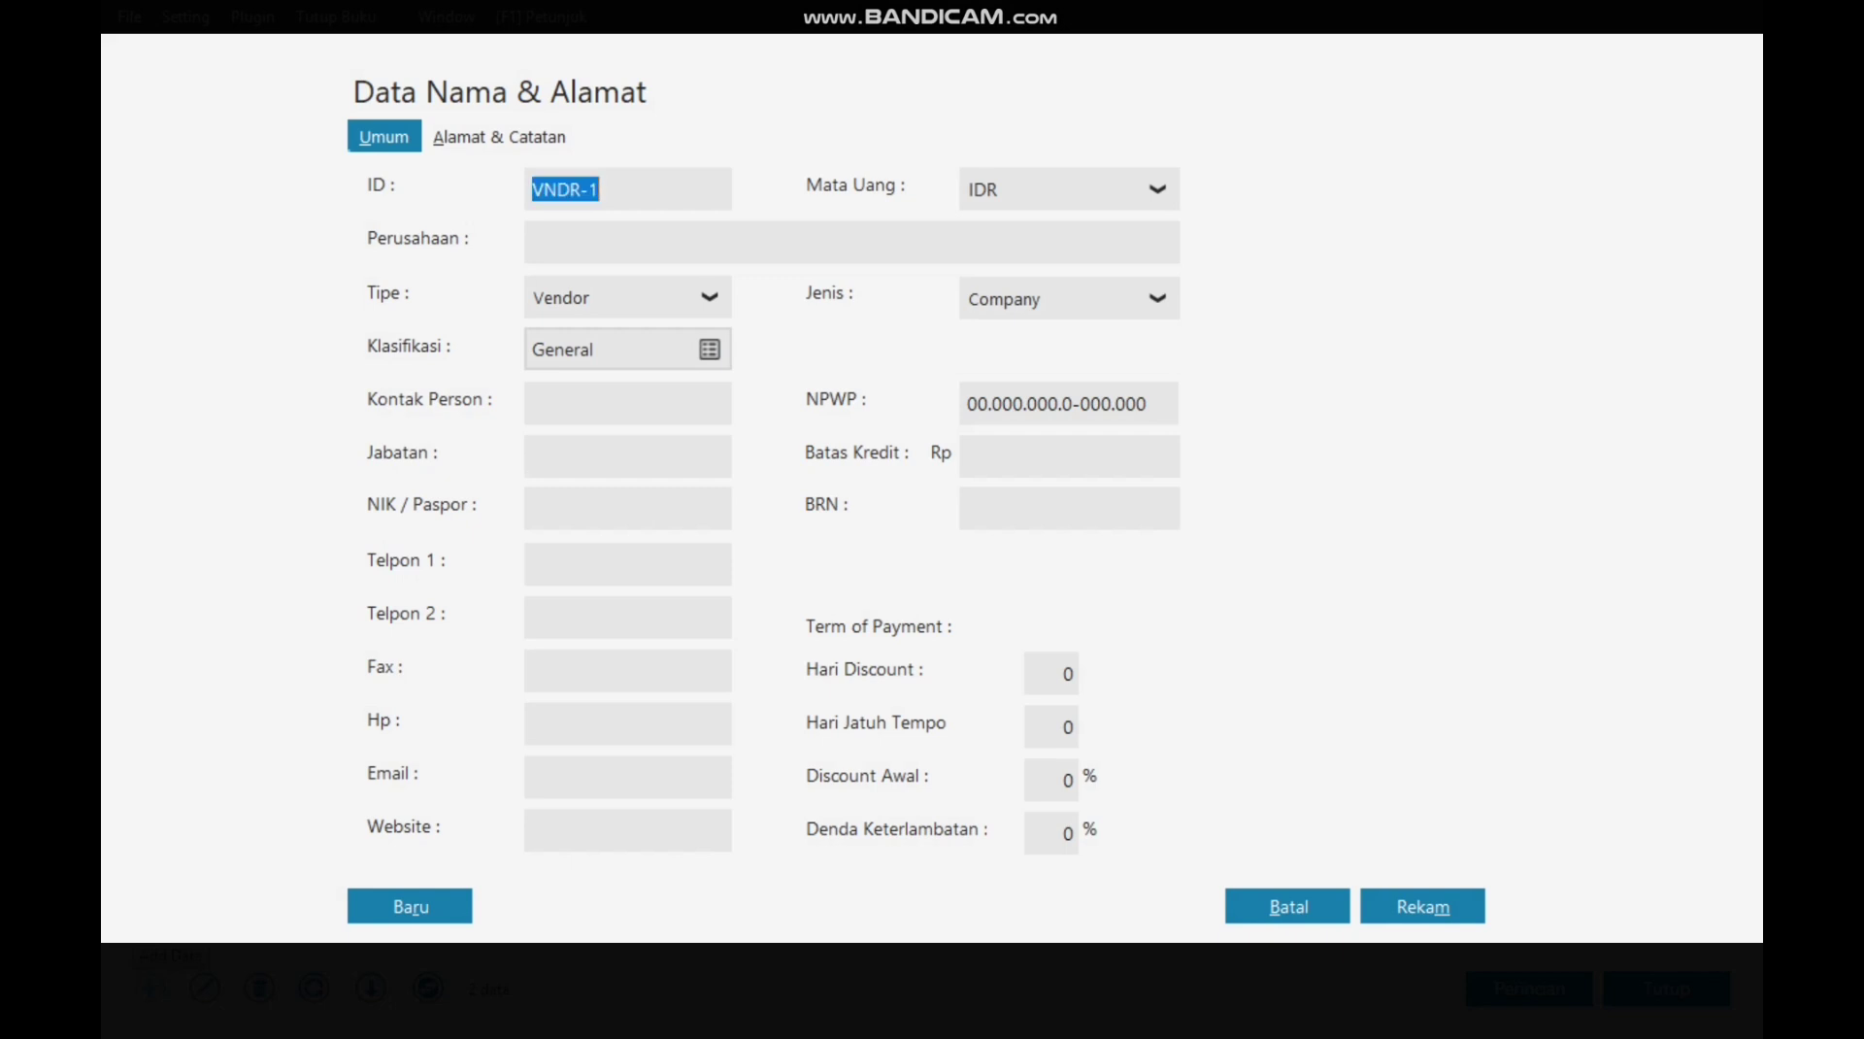
{"action": "type", "text": "V-001"}
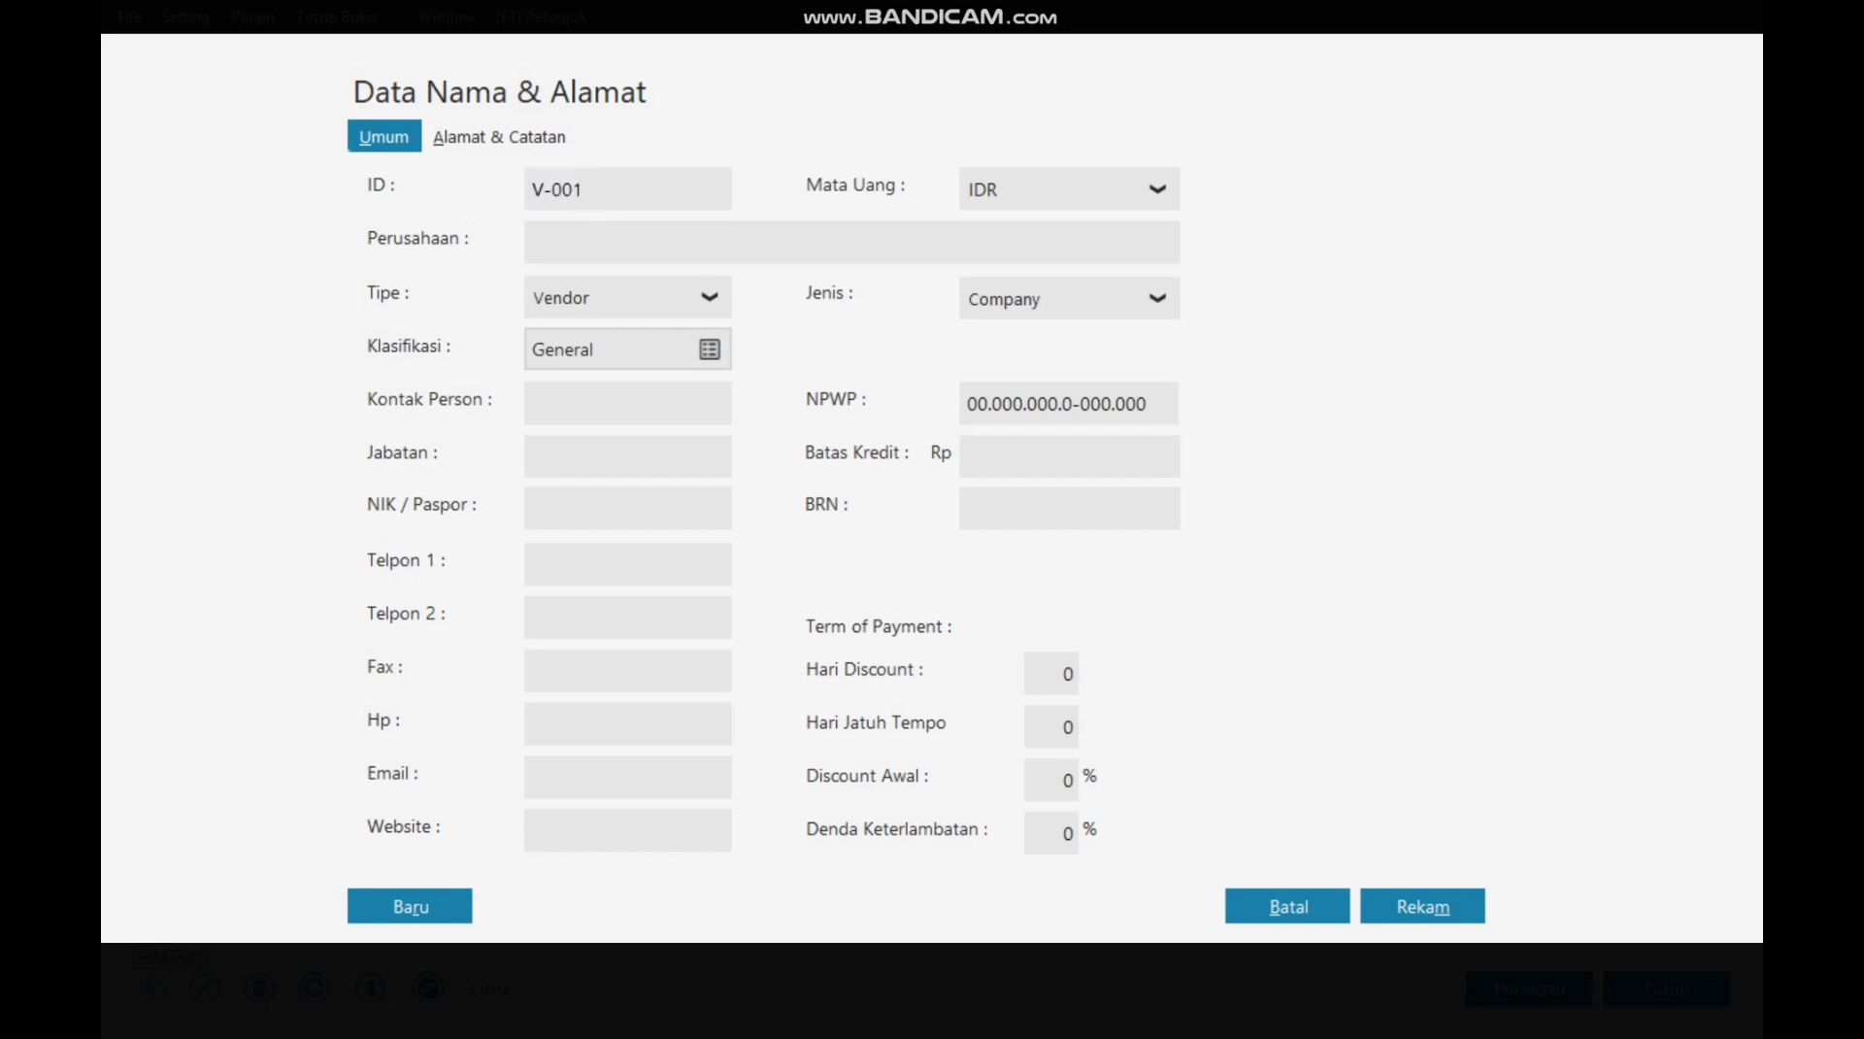
{"action": "left_click", "coordinate": [532, 242]}
{"action": "type", "text": "PT. Indo Jaya"}
Step: Give the vendor 10 discount days, 30 due days and 2% early discount, then save it
{"action": "left_click", "coordinate": [1051, 673]}
{"action": "type", "text": "10"}
{"action": "key", "text": "Tab"}
{"action": "type", "text": "30"}
{"action": "key", "text": "Tab"}
{"action": "type", "text": "2"}
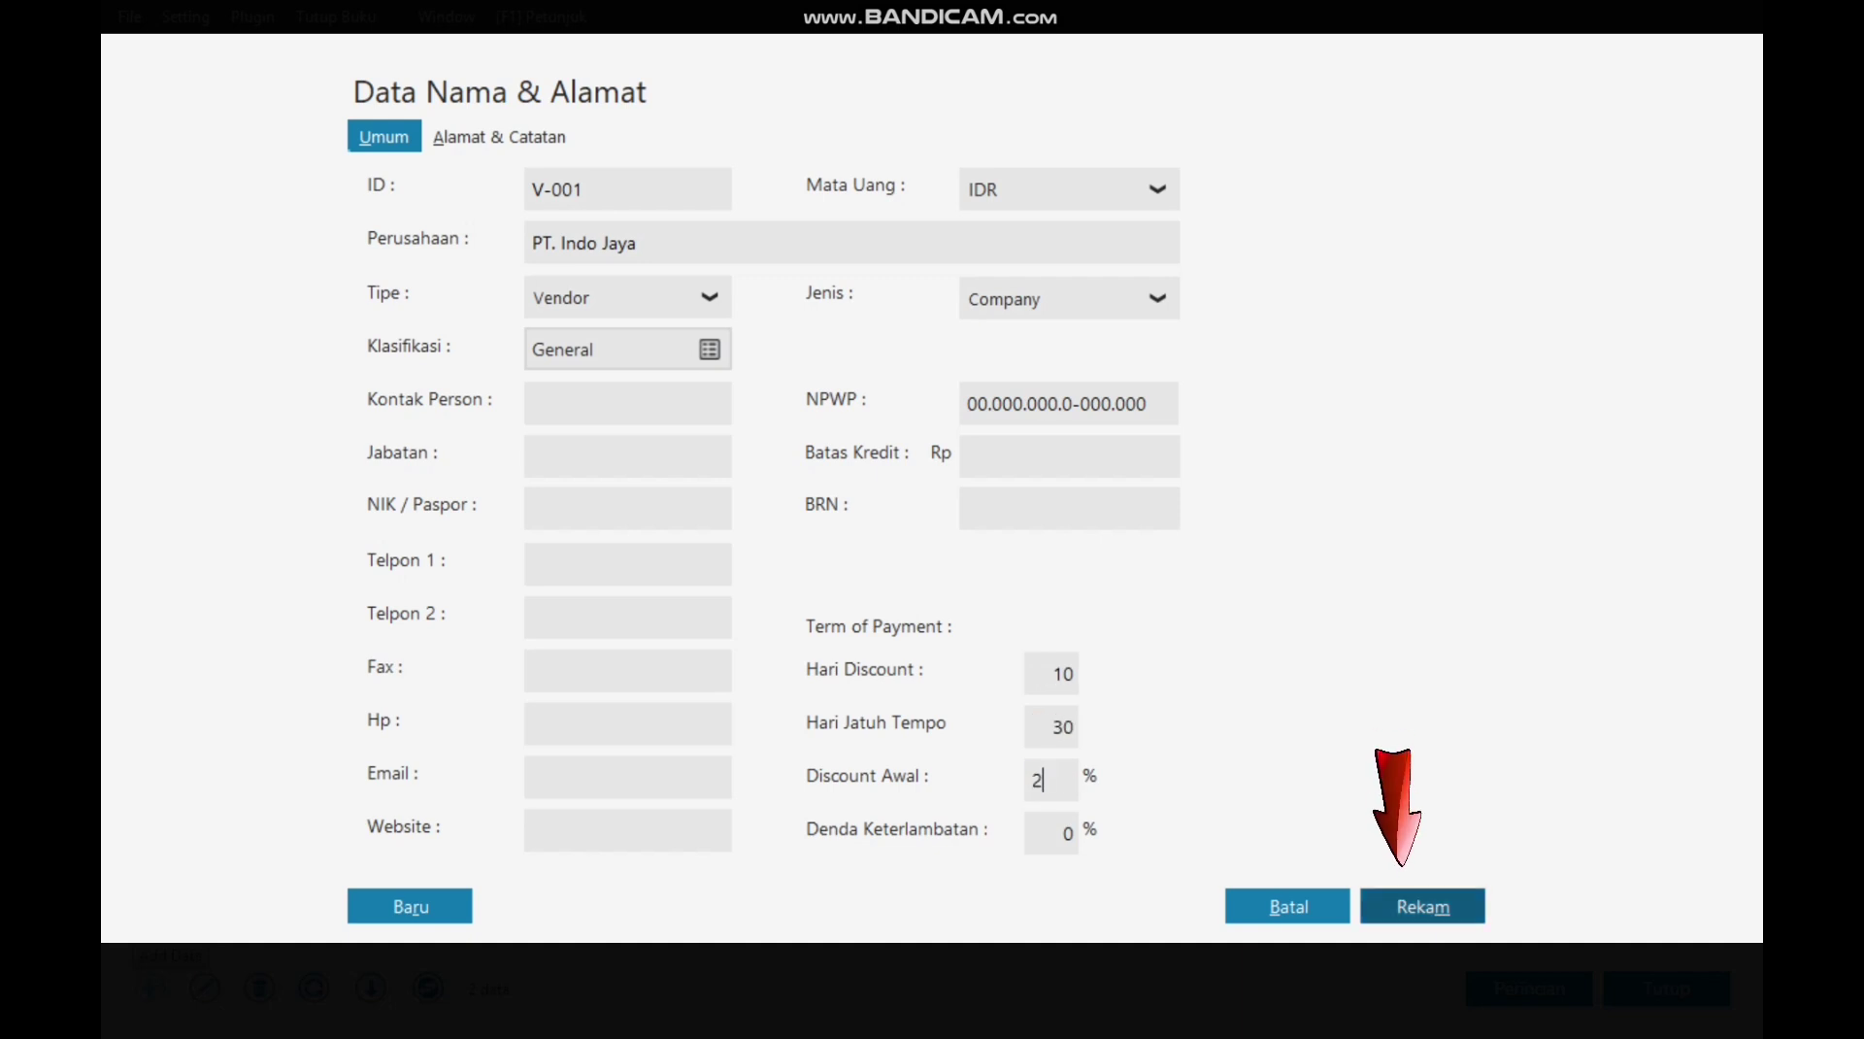
{"action": "left_click", "coordinate": [1398, 899]}
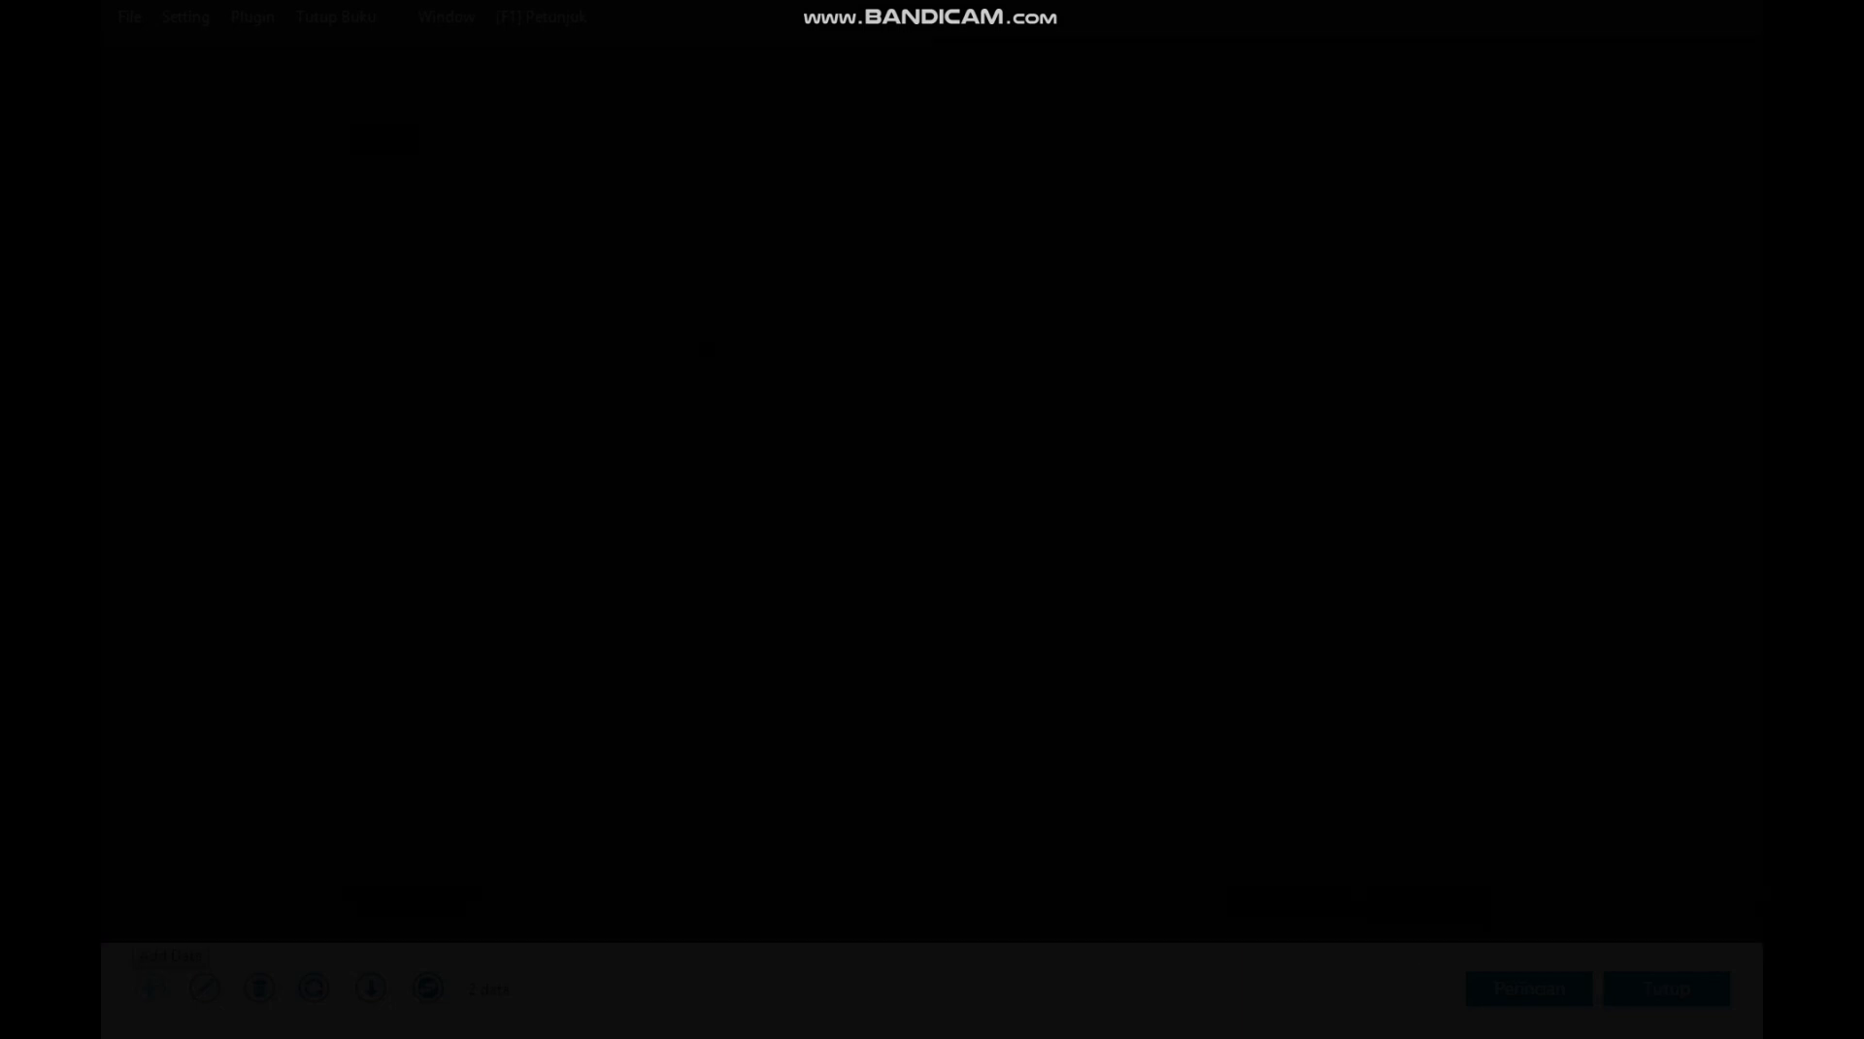
{"action": "key", "text": "Return"}
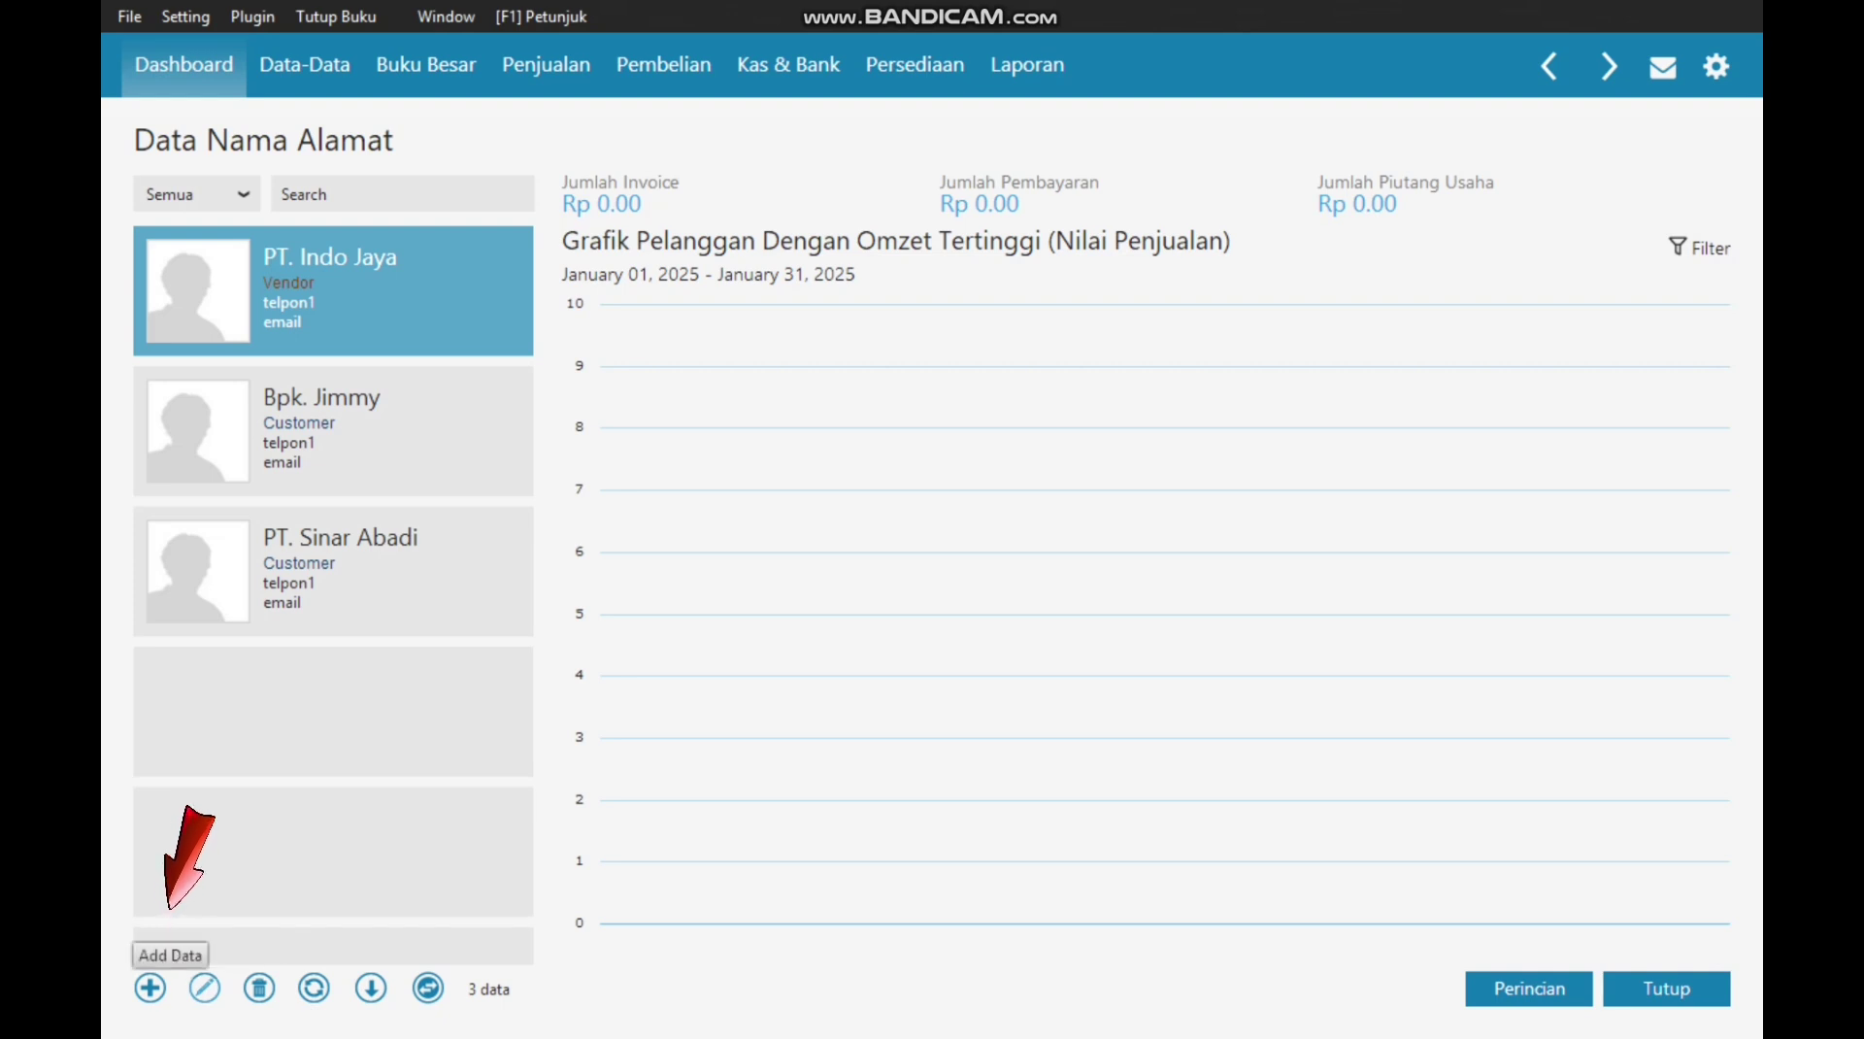
Step: Create a new vendor contact with ID V-002 under the individual's name
{"action": "left_click", "coordinate": [150, 987]}
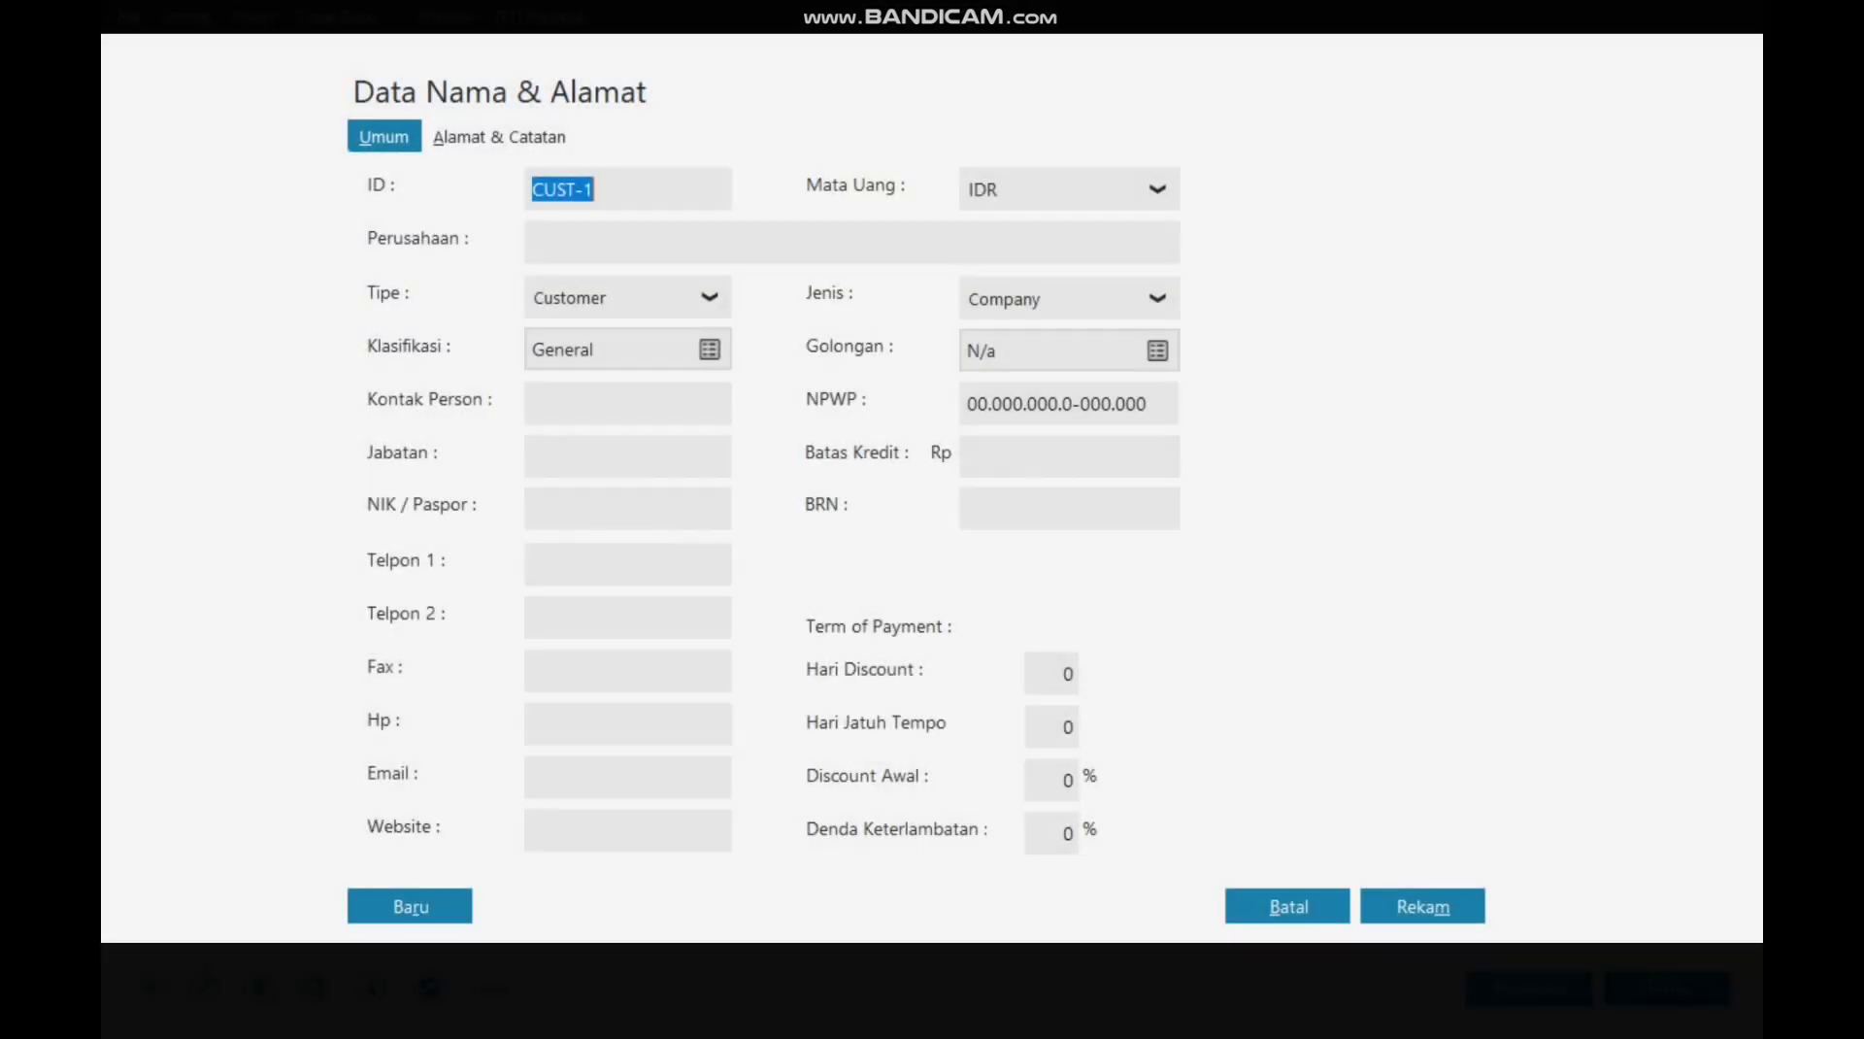
{"action": "left_click", "coordinate": [709, 297]}
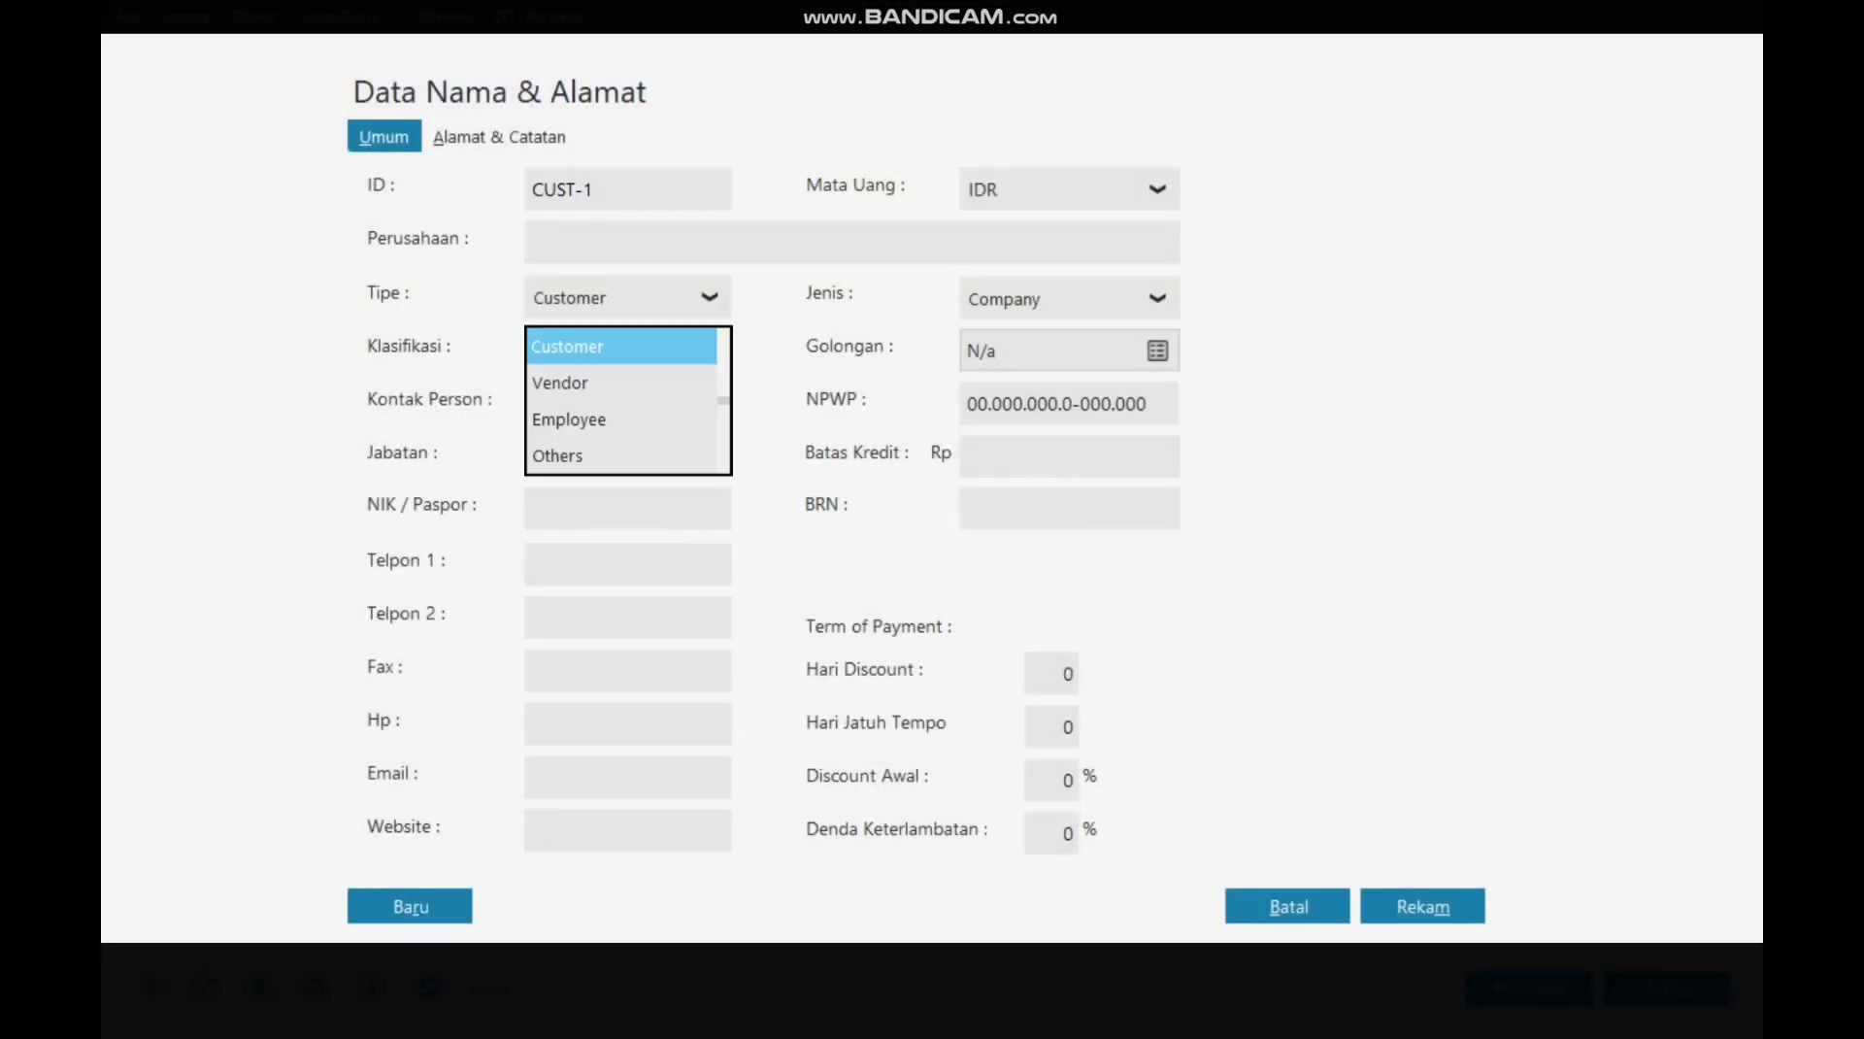
{"action": "left_click", "coordinate": [611, 382]}
{"action": "double_click", "coordinate": [563, 189]}
{"action": "type", "text": "V-002"}
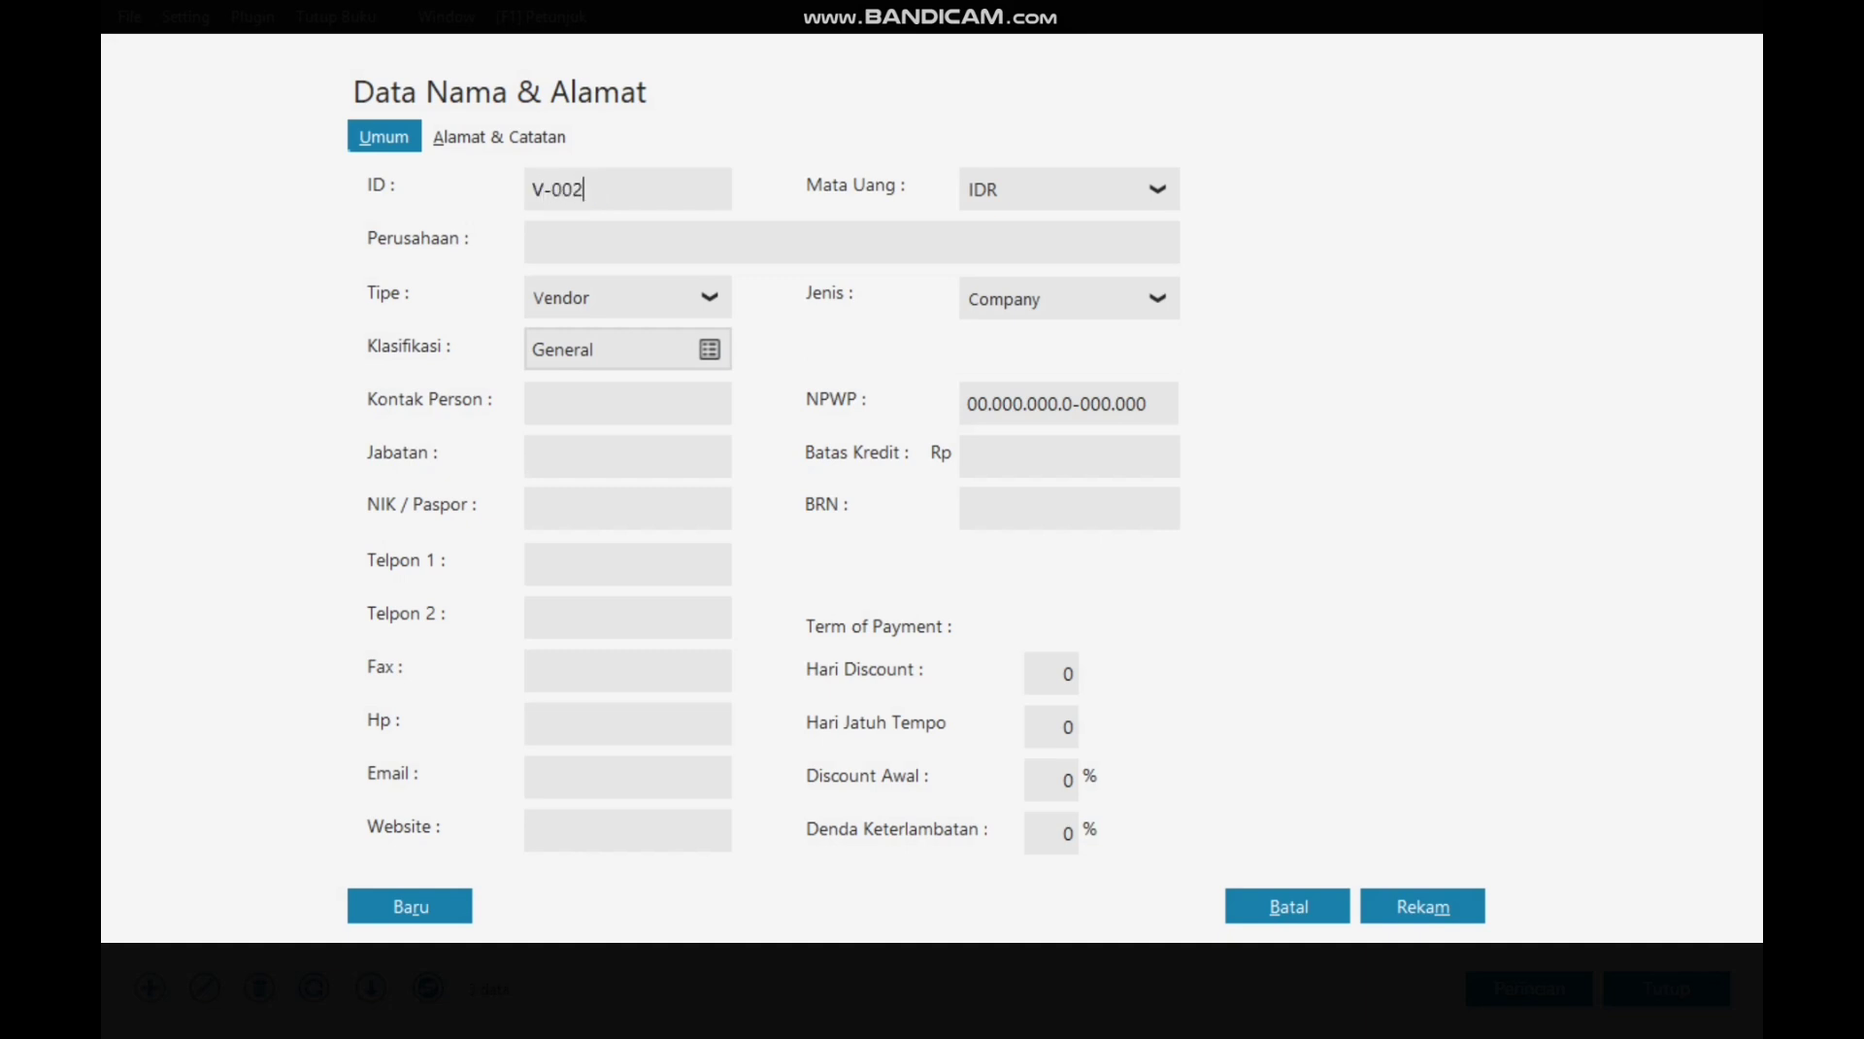
{"action": "key", "text": "Tab"}
{"action": "type", "text": "Bpk. Ali"}
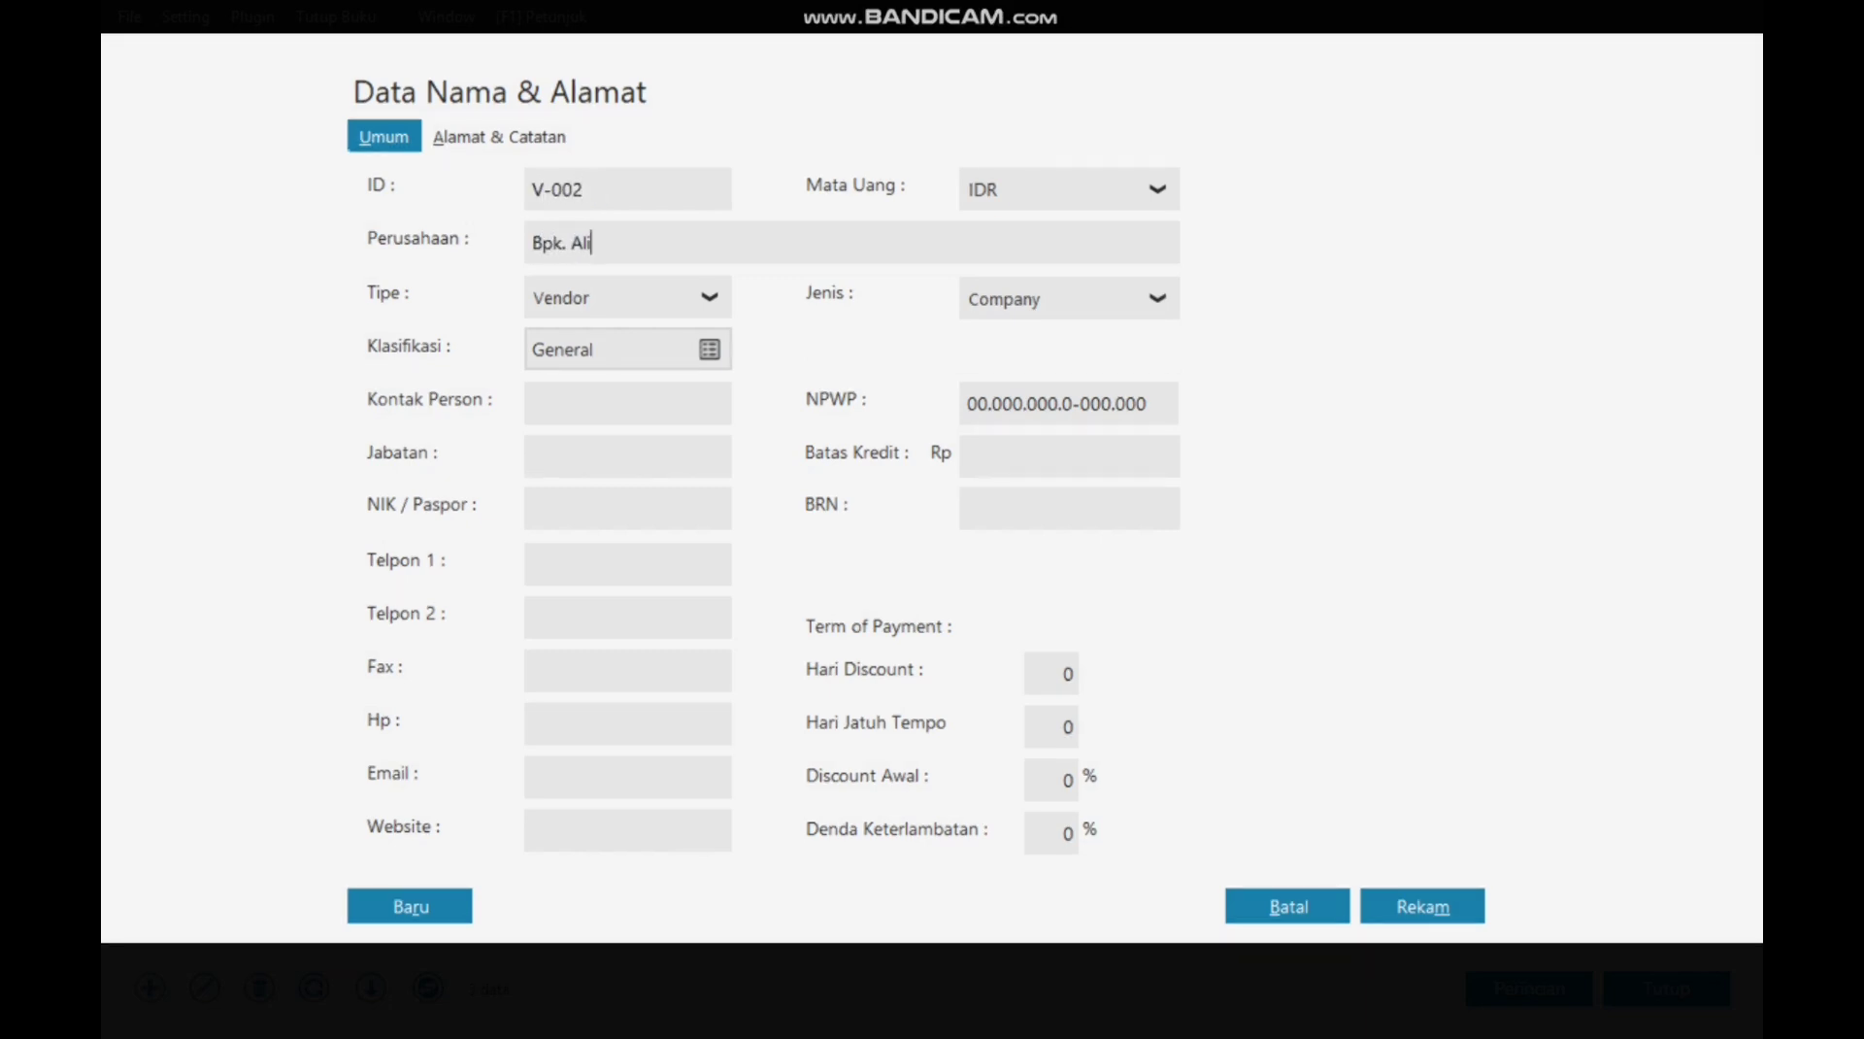
Step: Set terms of 10 discount days, 30 due days, 2% discount, save, and close the contacts list
{"action": "left_click", "coordinate": [1051, 673]}
{"action": "type", "text": "10"}
{"action": "key", "text": "Tab"}
{"action": "type", "text": "30"}
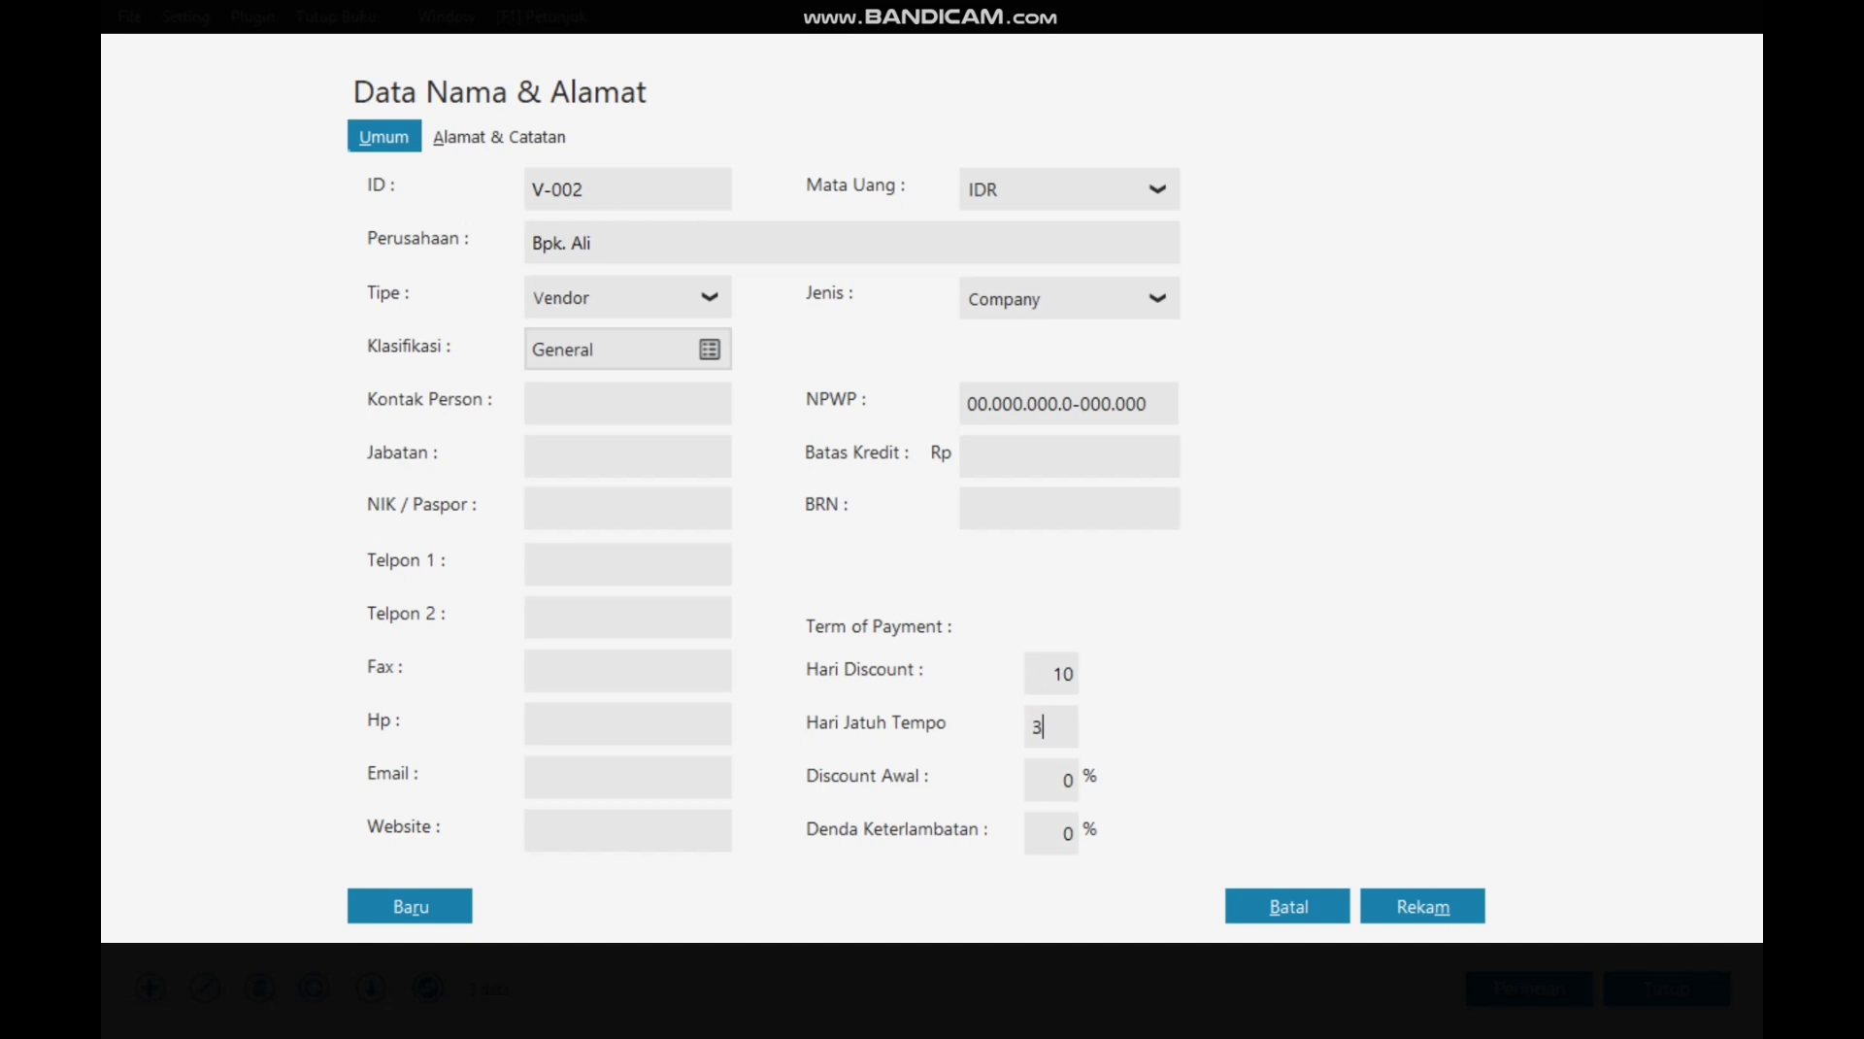
{"action": "key", "text": "Tab"}
{"action": "type", "text": "2"}
{"action": "left_click", "coordinate": [1421, 906]}
{"action": "key", "text": "Return"}
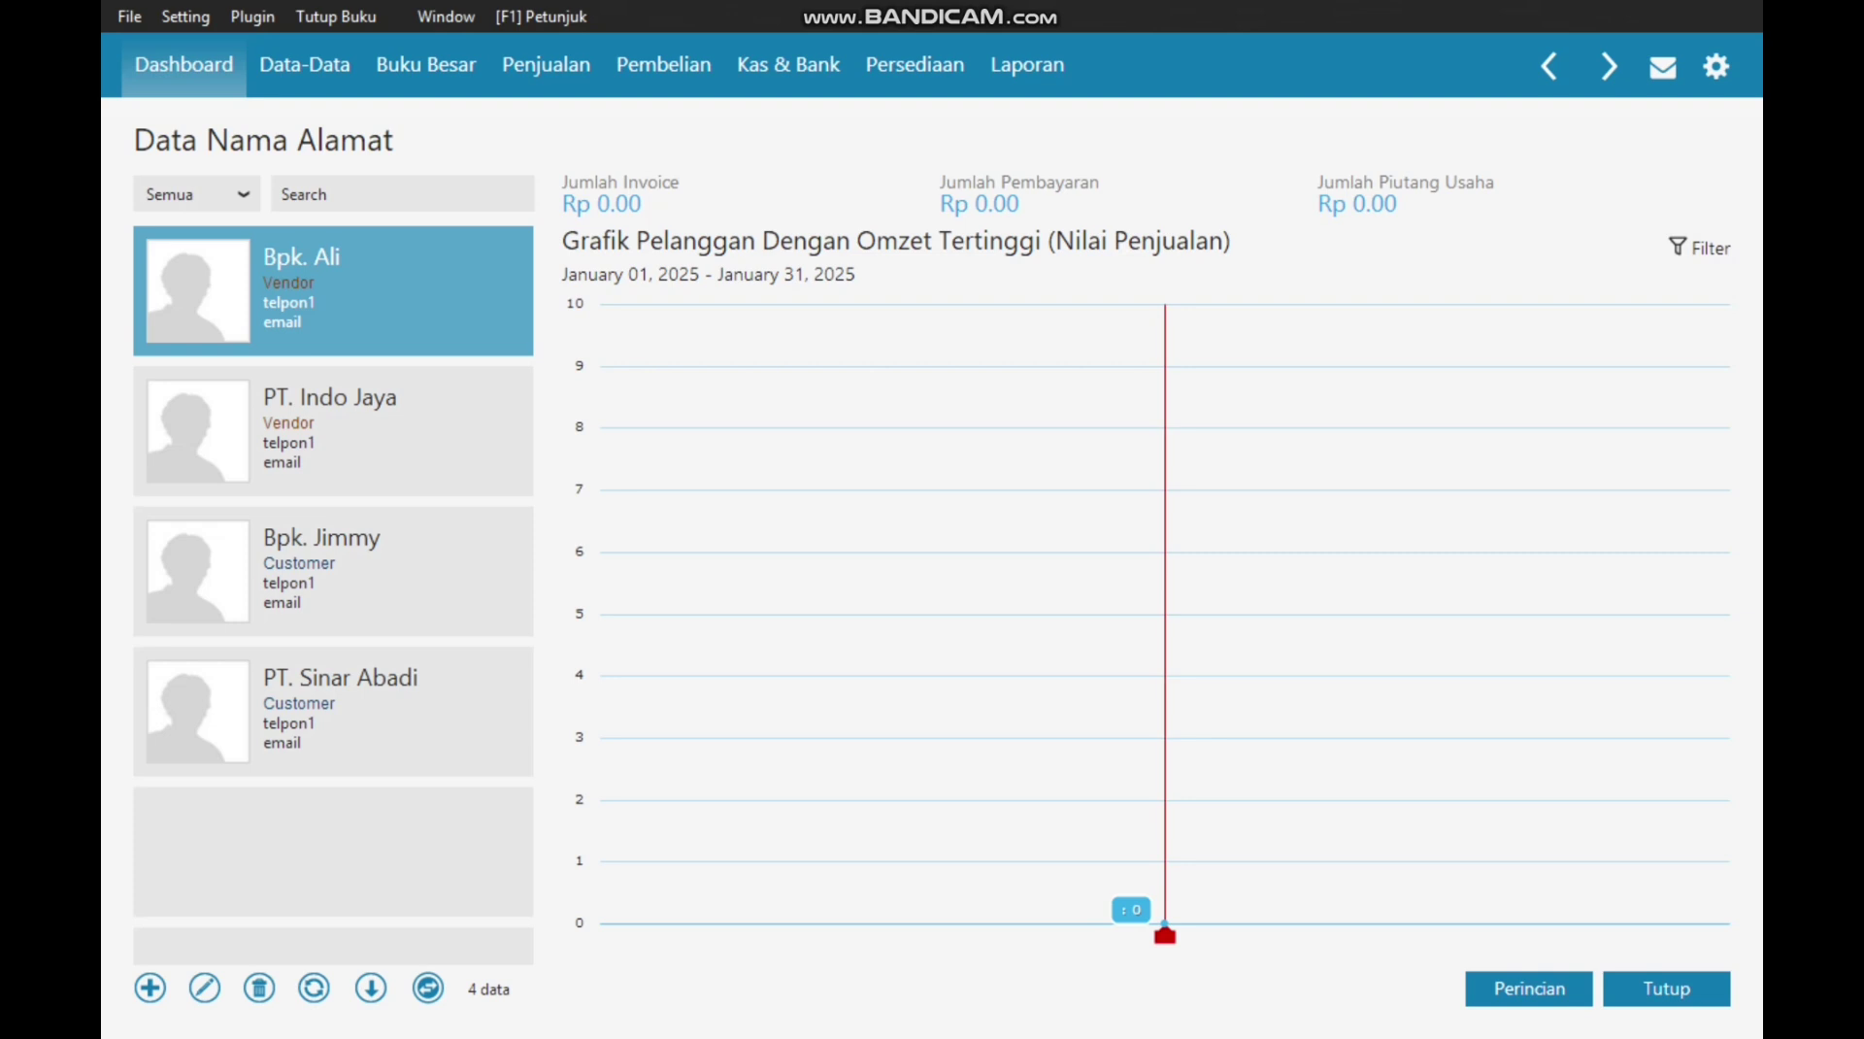
{"action": "left_click", "coordinate": [1662, 986]}
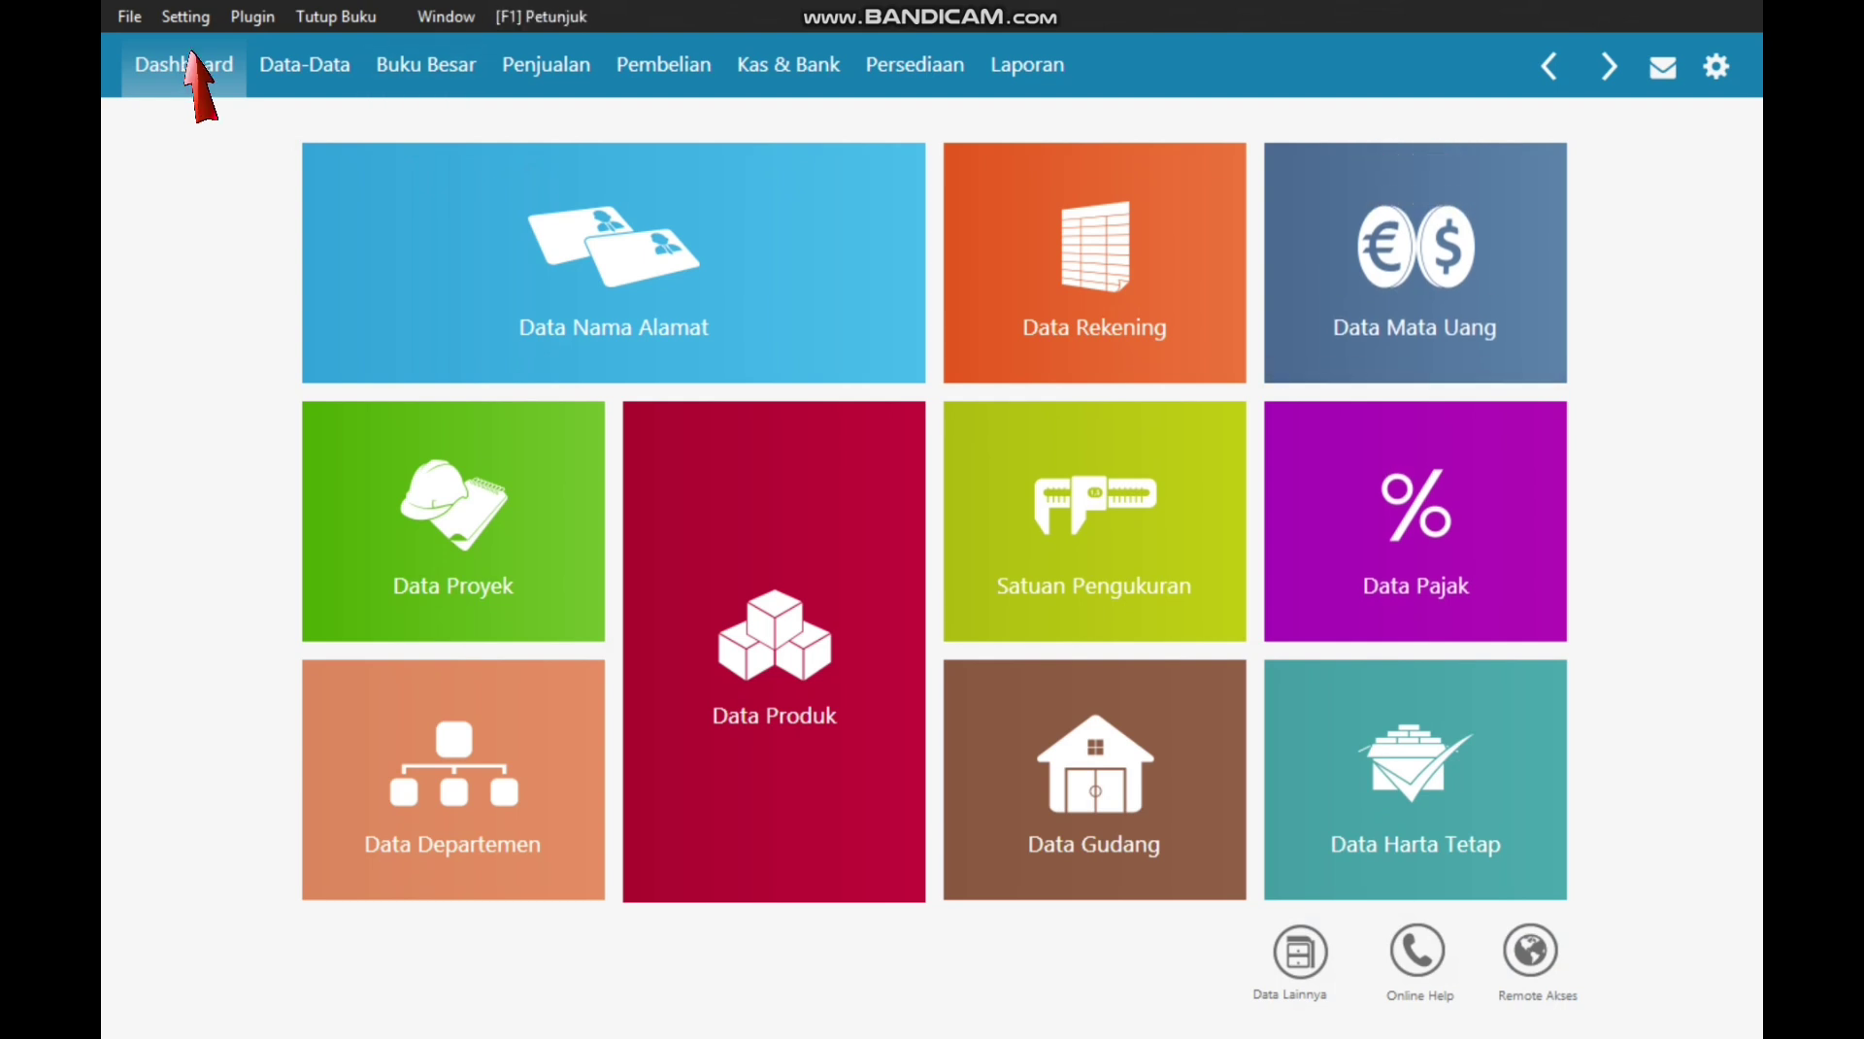
Step: Start a new opening receivable for PT. Sinar Abadi dated 30 December 2024
{"action": "left_click", "coordinate": [187, 19]}
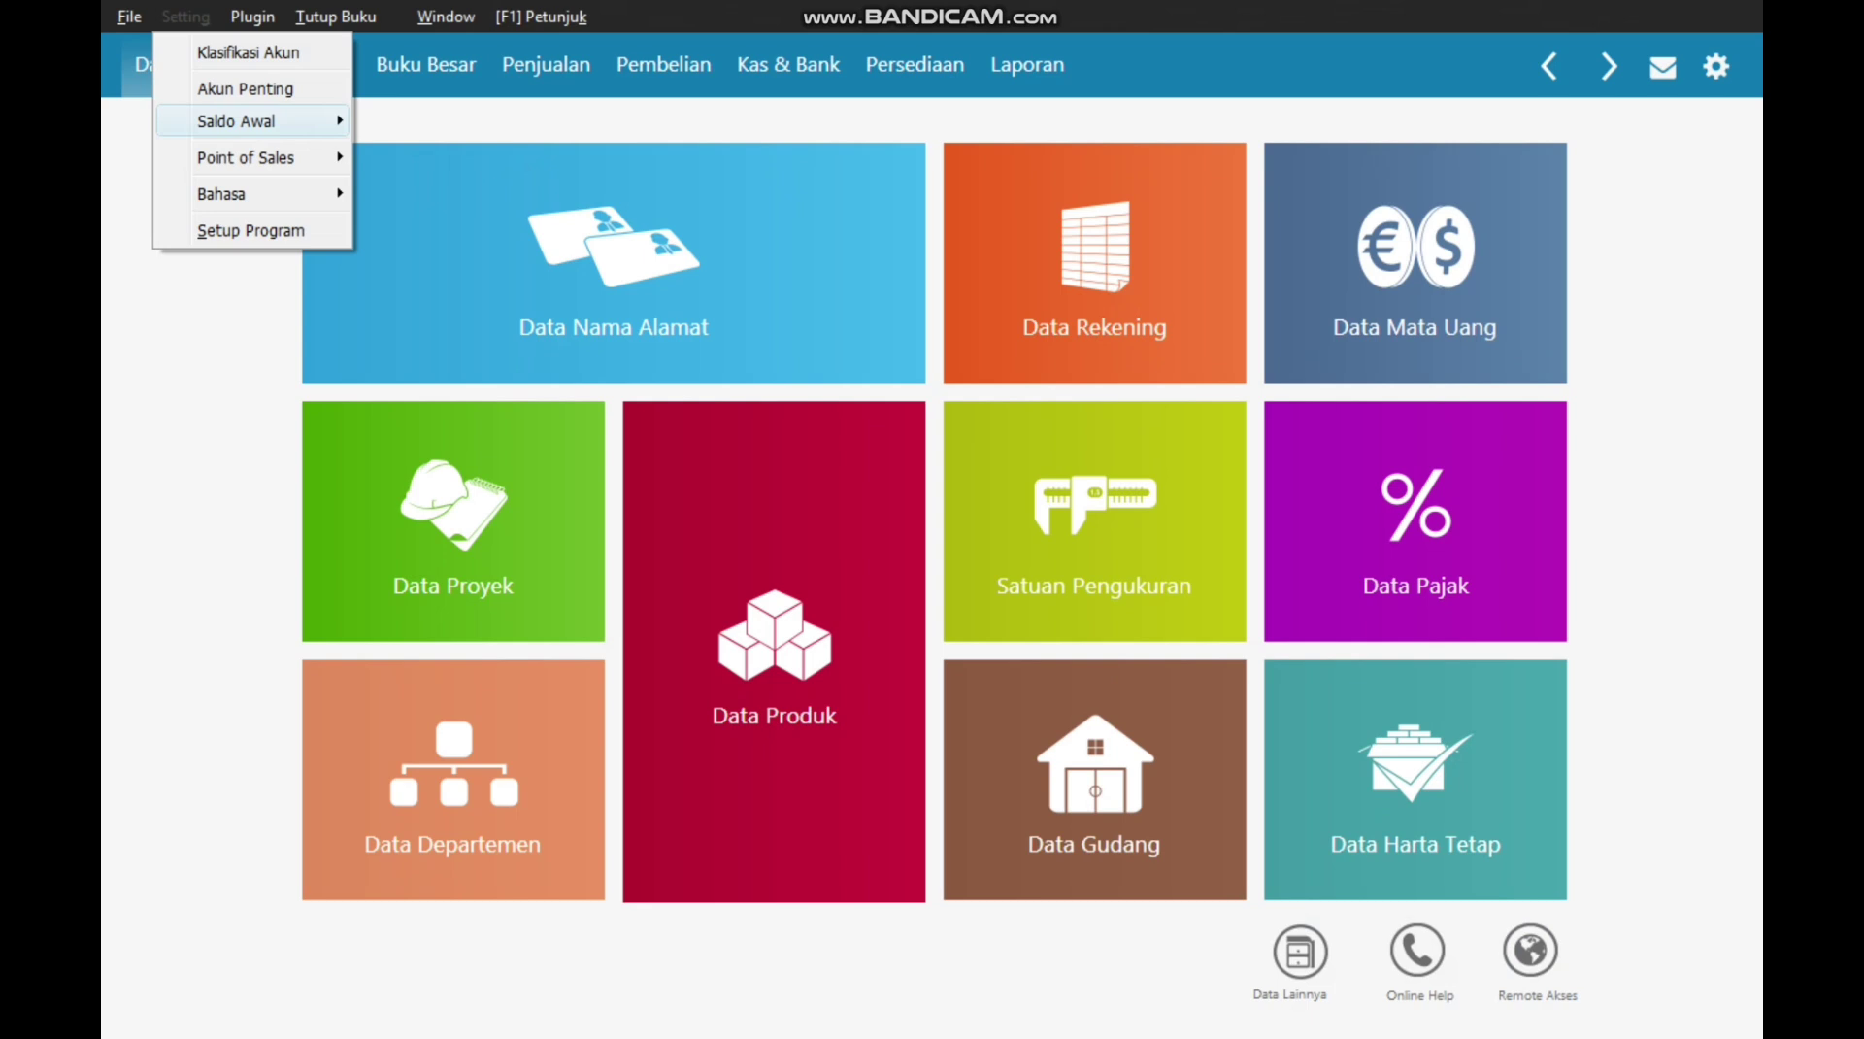
{"action": "mouse_move", "coordinate": [254, 121]}
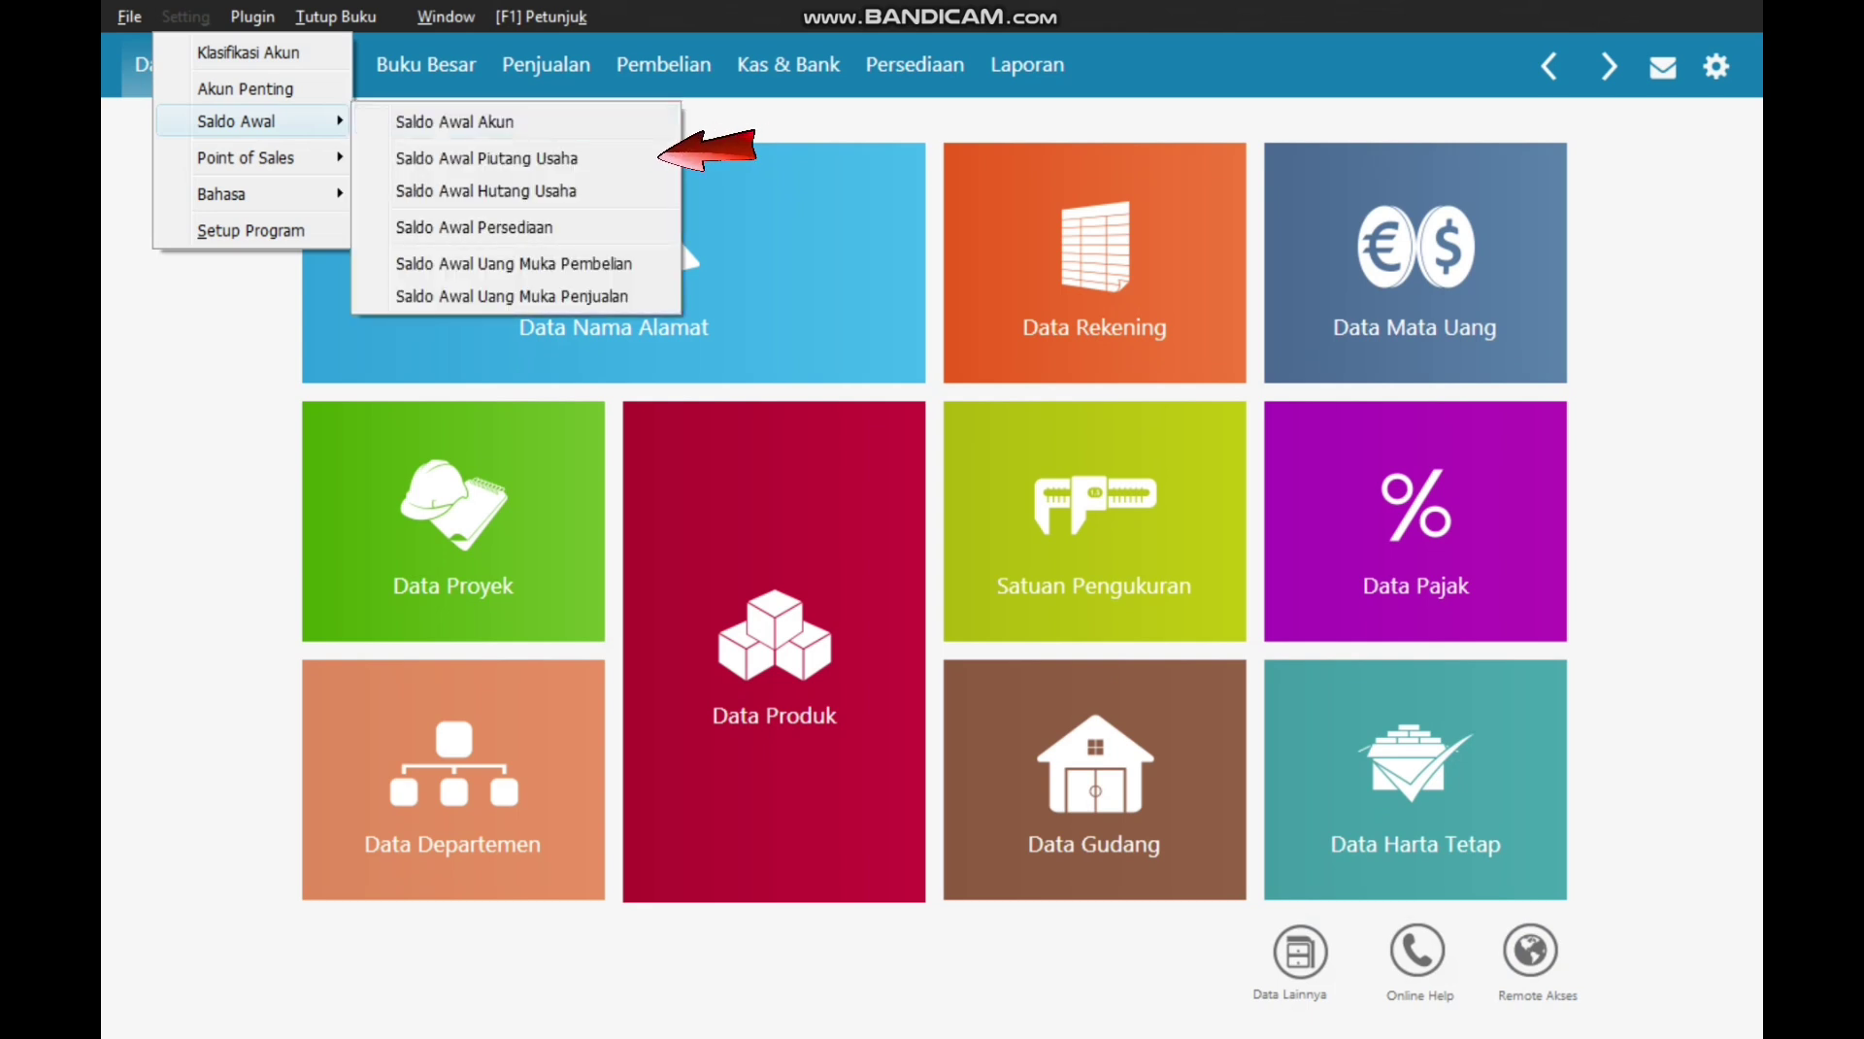
{"action": "left_click", "coordinate": [485, 157]}
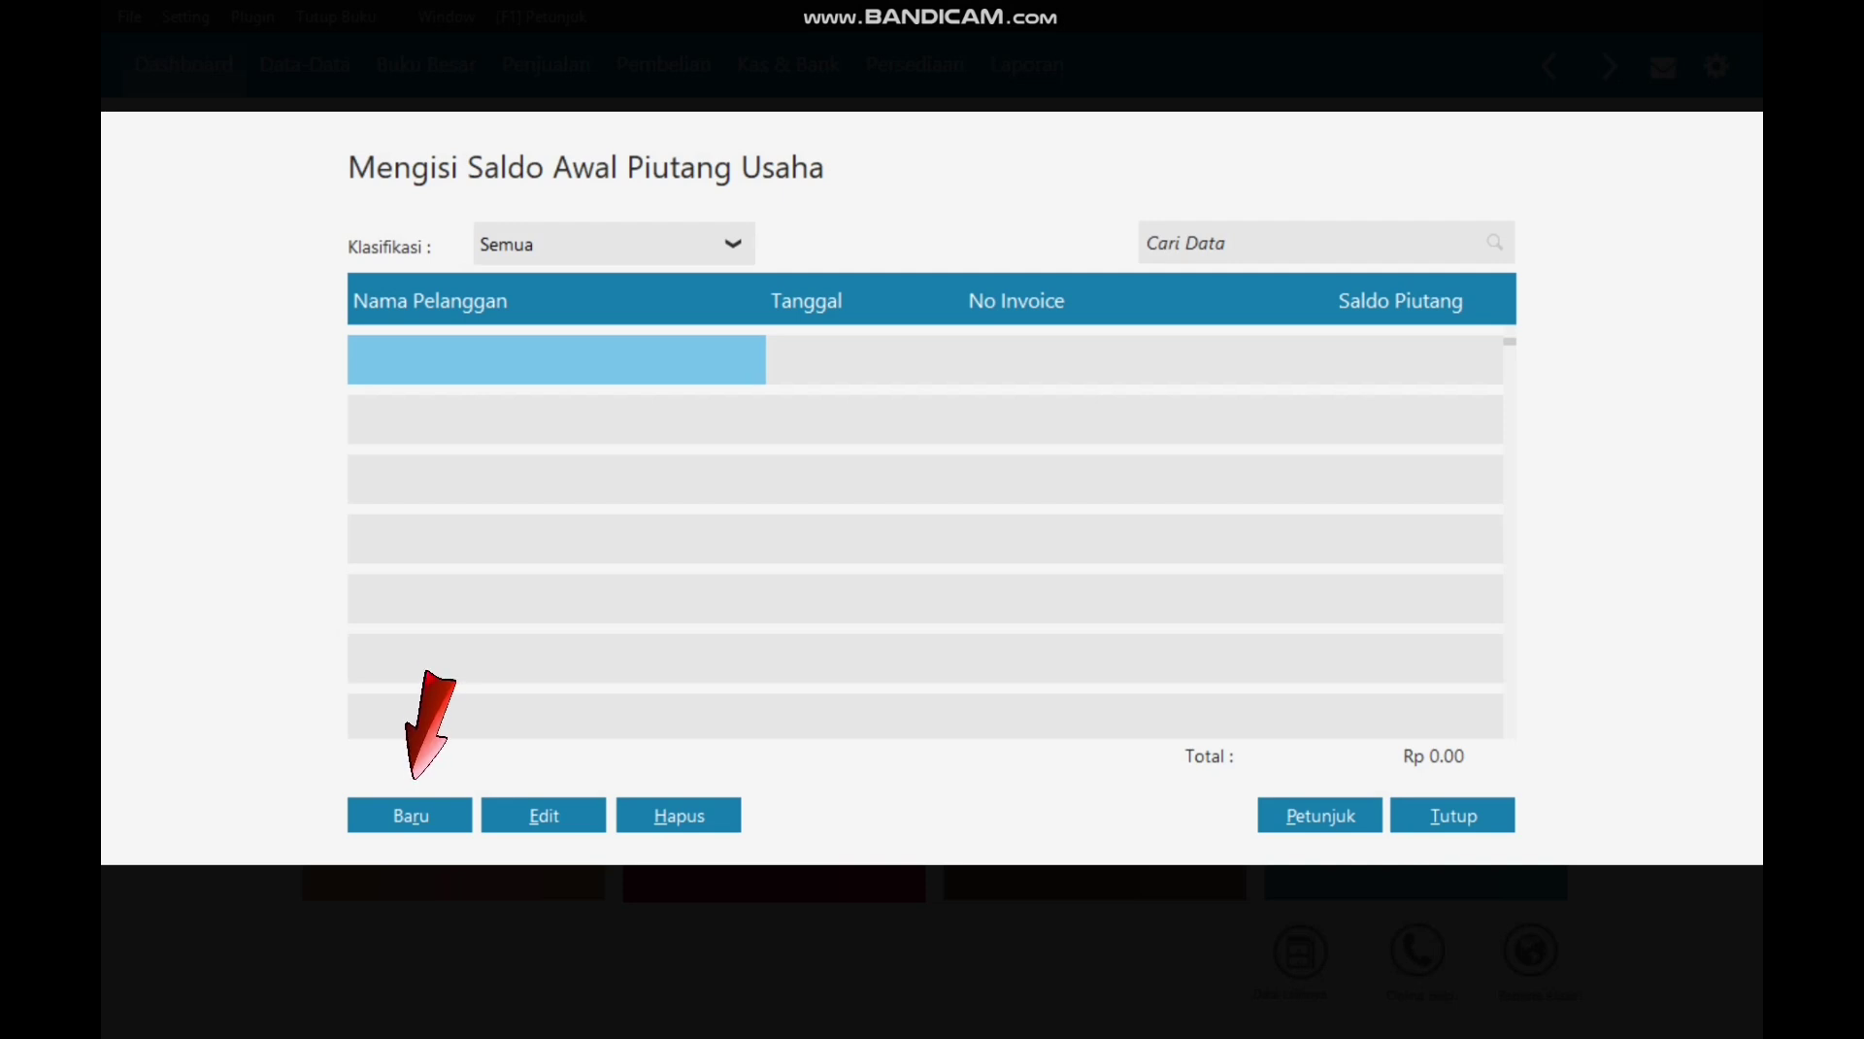
{"action": "left_click", "coordinate": [410, 815]}
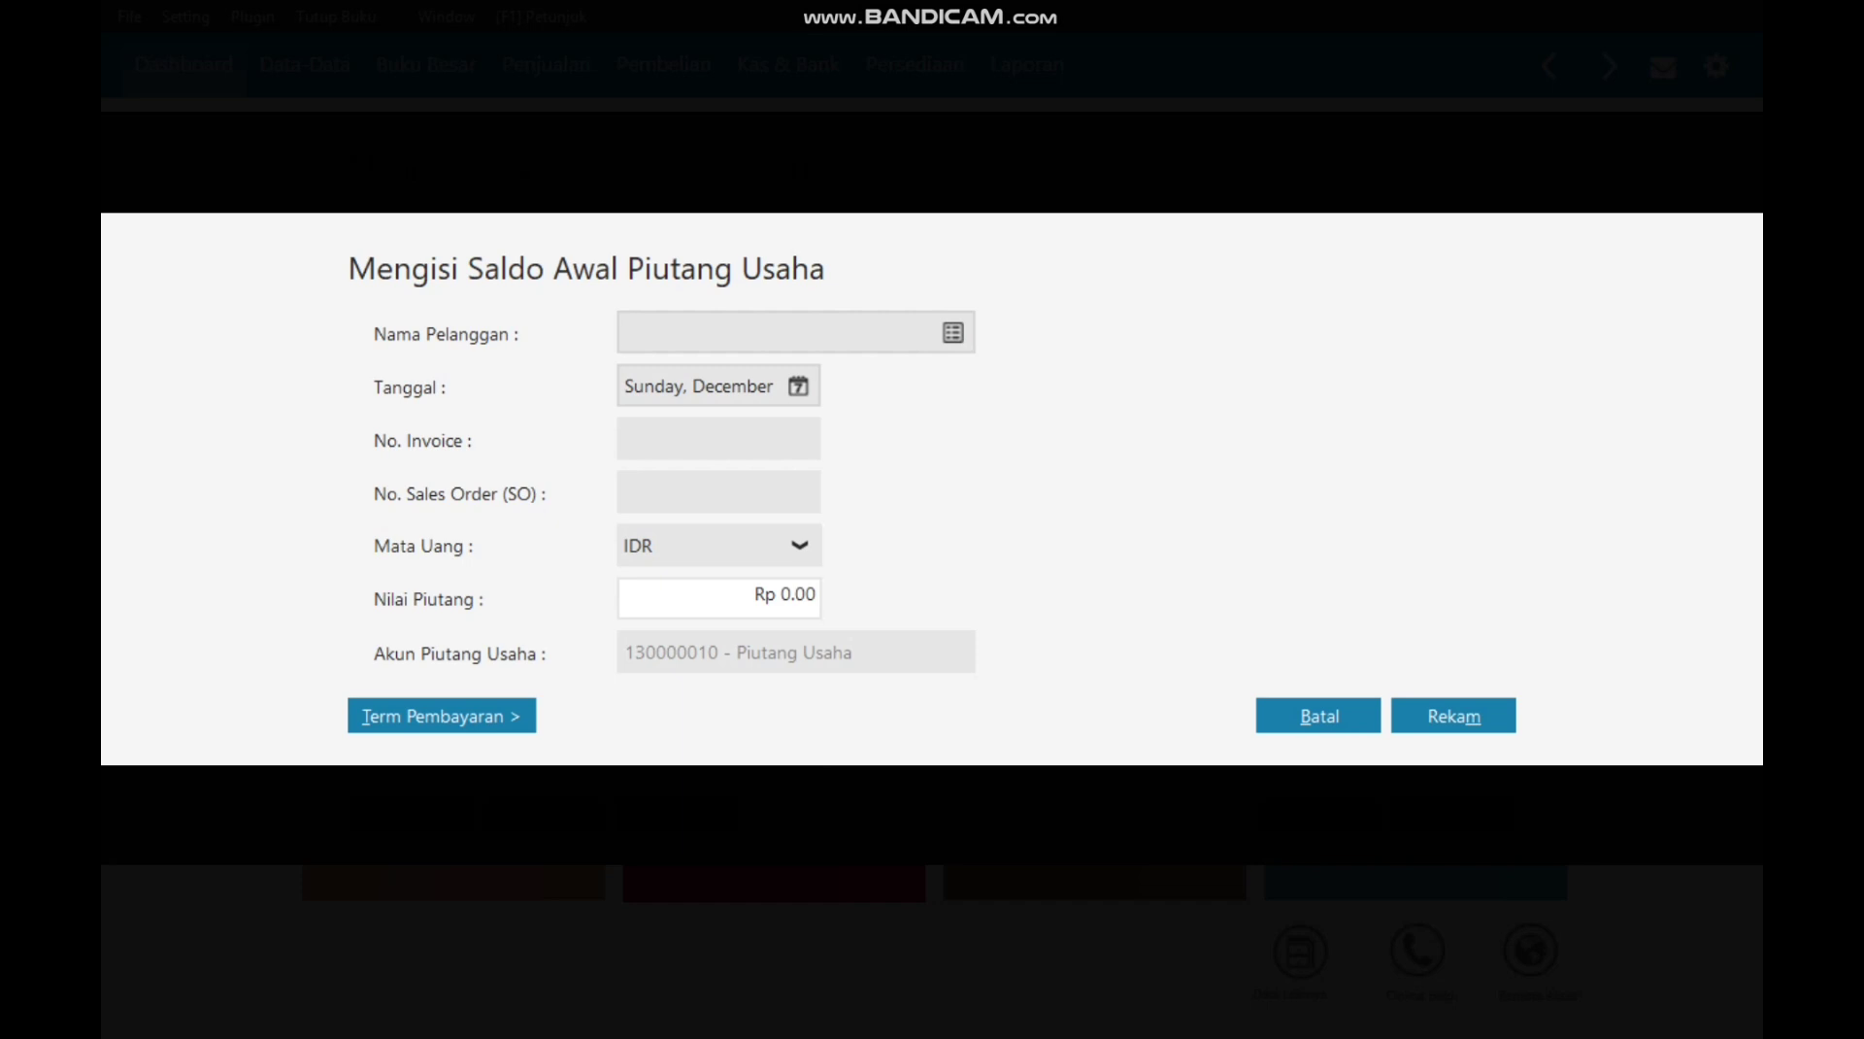
{"action": "left_click", "coordinate": [953, 332]}
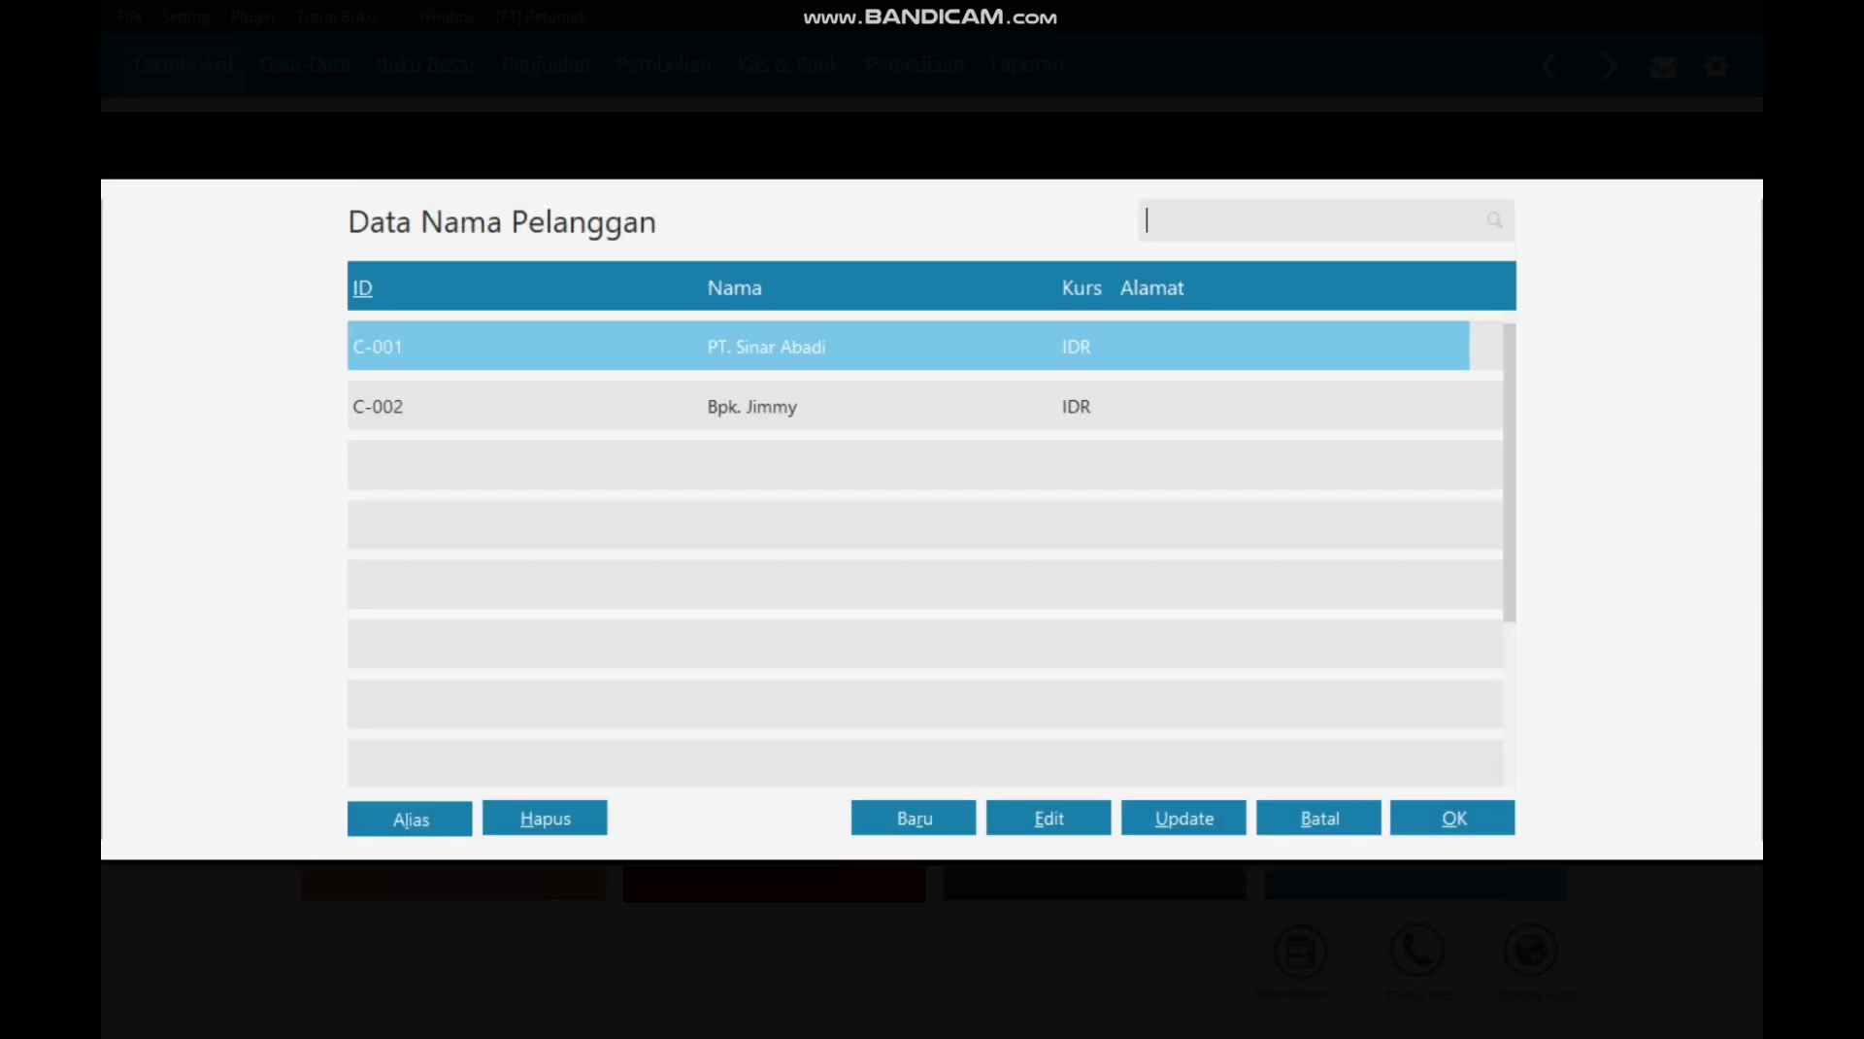
{"action": "left_click", "coordinate": [1452, 818]}
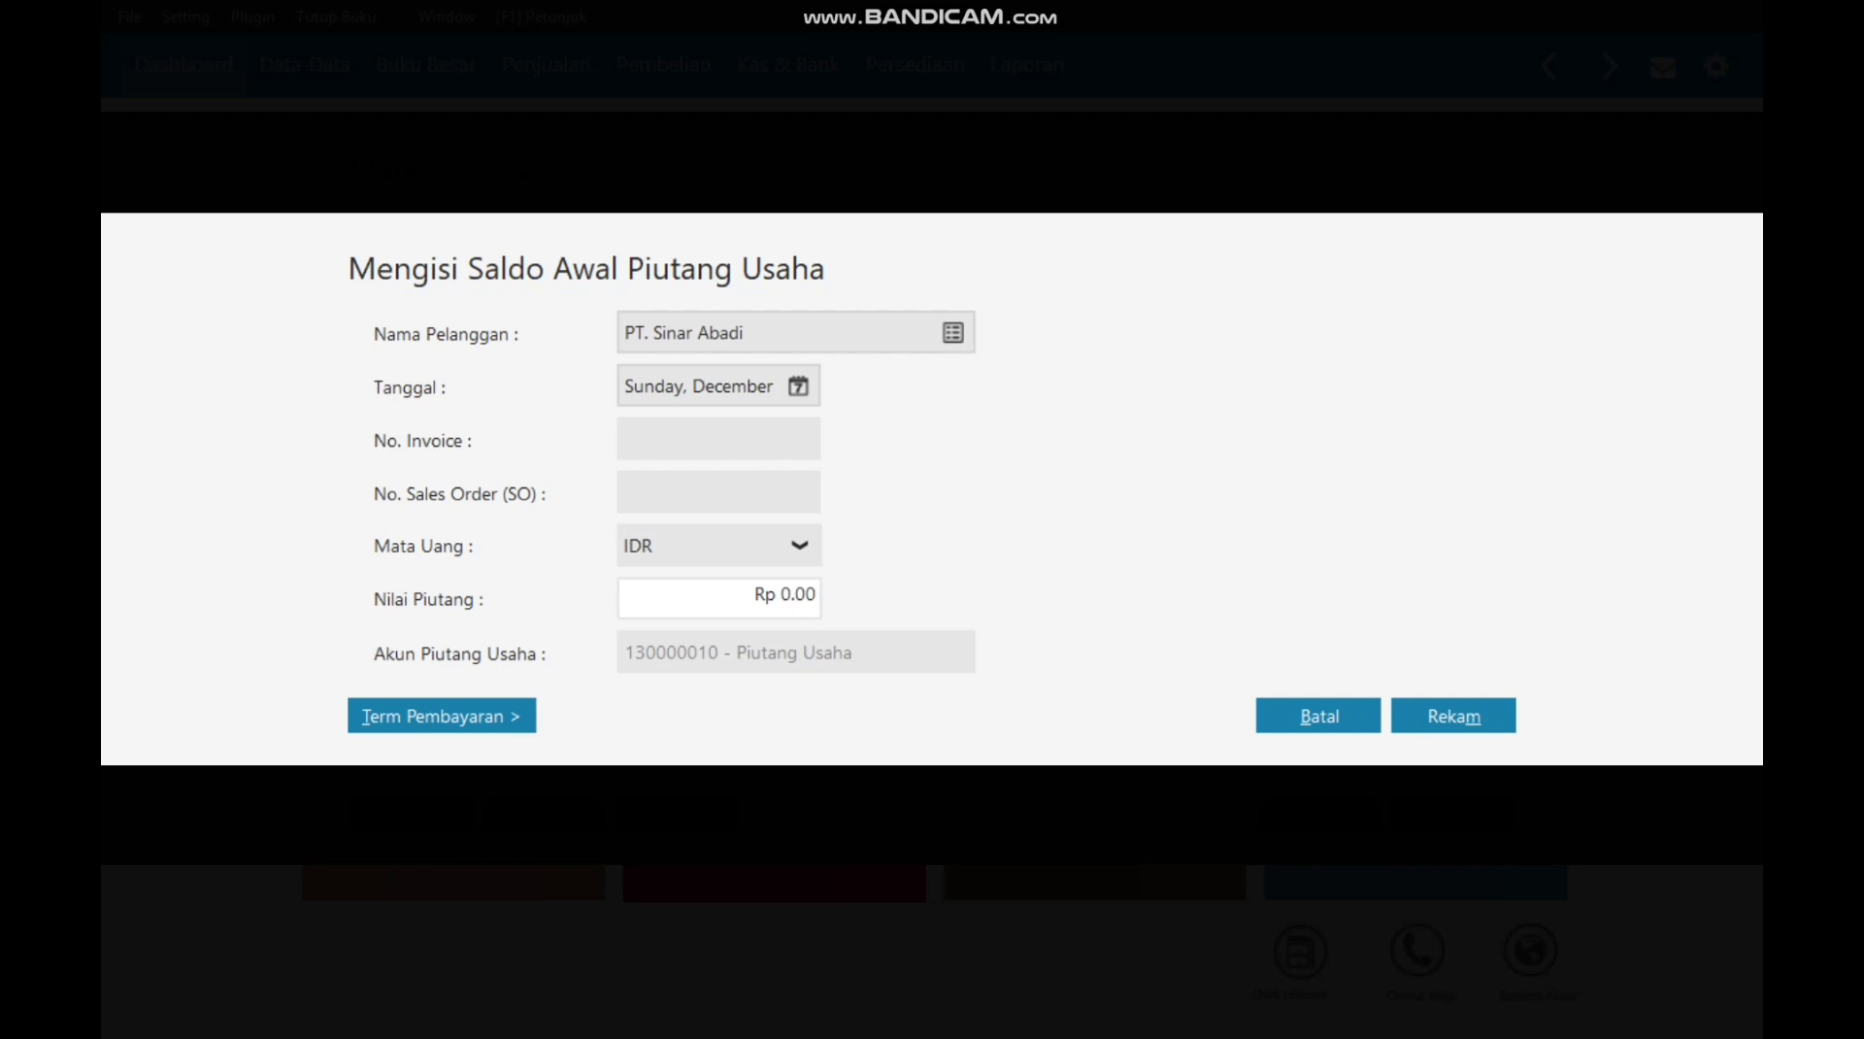
{"action": "left_click", "coordinate": [798, 386]}
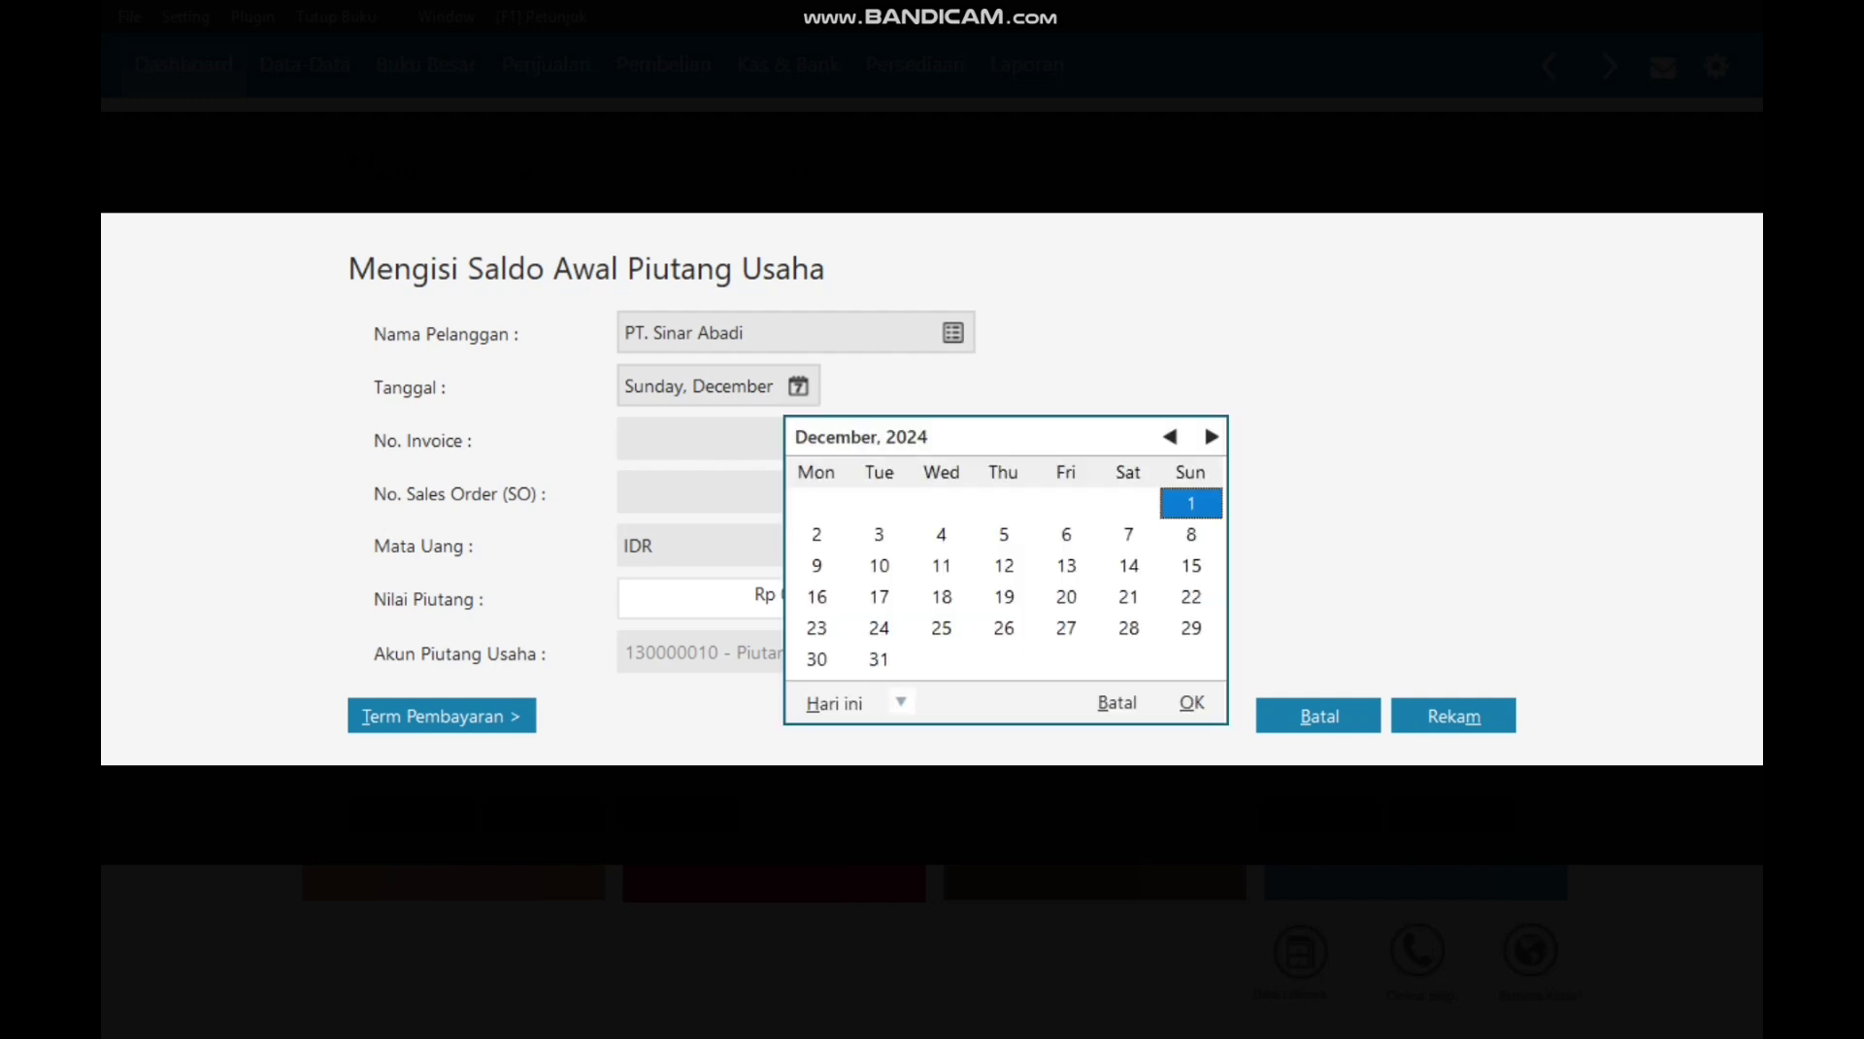
{"action": "left_click", "coordinate": [816, 659]}
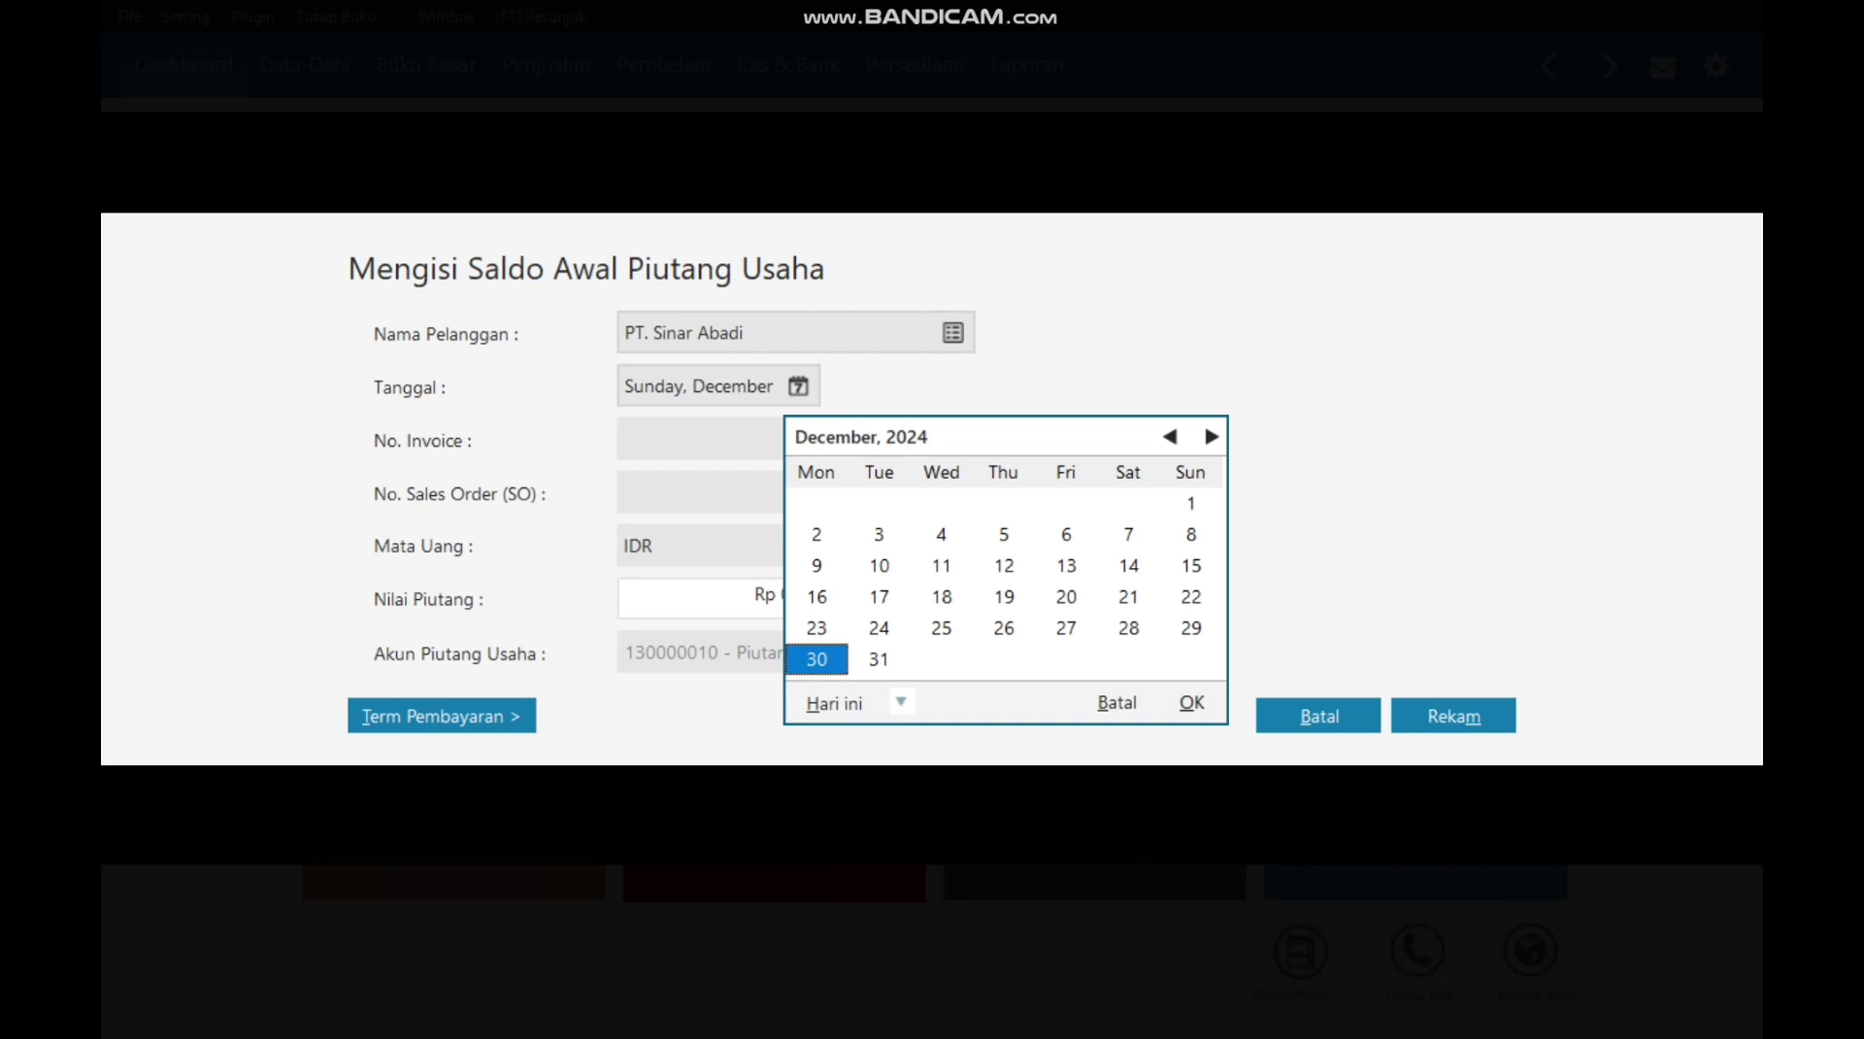
{"action": "left_click", "coordinate": [1191, 702]}
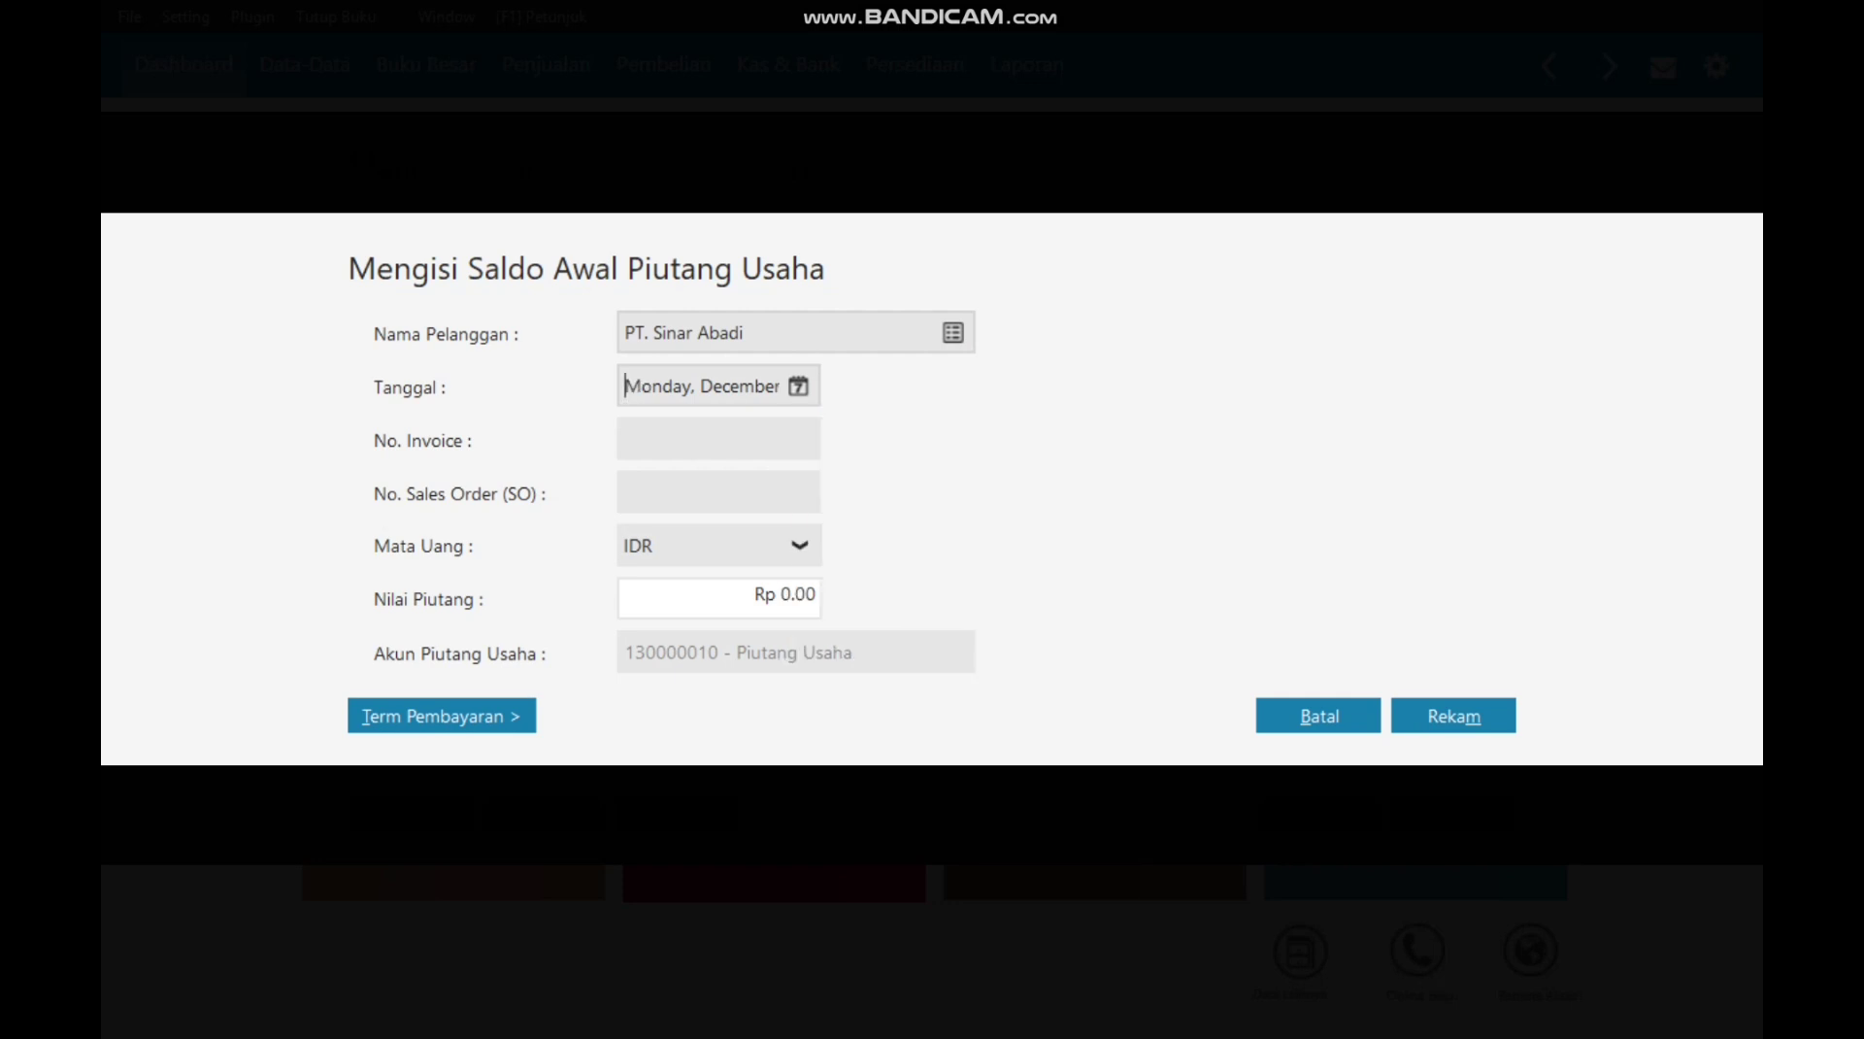
Step: Enter invoice INV-001 with amount 22,600,000 and save the receivable
{"action": "type", "text": "INV-001"}
{"action": "left_click", "coordinate": [792, 594]}
{"action": "left_click", "coordinate": [806, 594]}
{"action": "left_click_drag", "start_coordinate": [752, 594], "coordinate": [818, 594]}
{"action": "type", "text": "22,6"}
{"action": "type", "text": "00,000"}
{"action": "key", "text": "Tab"}
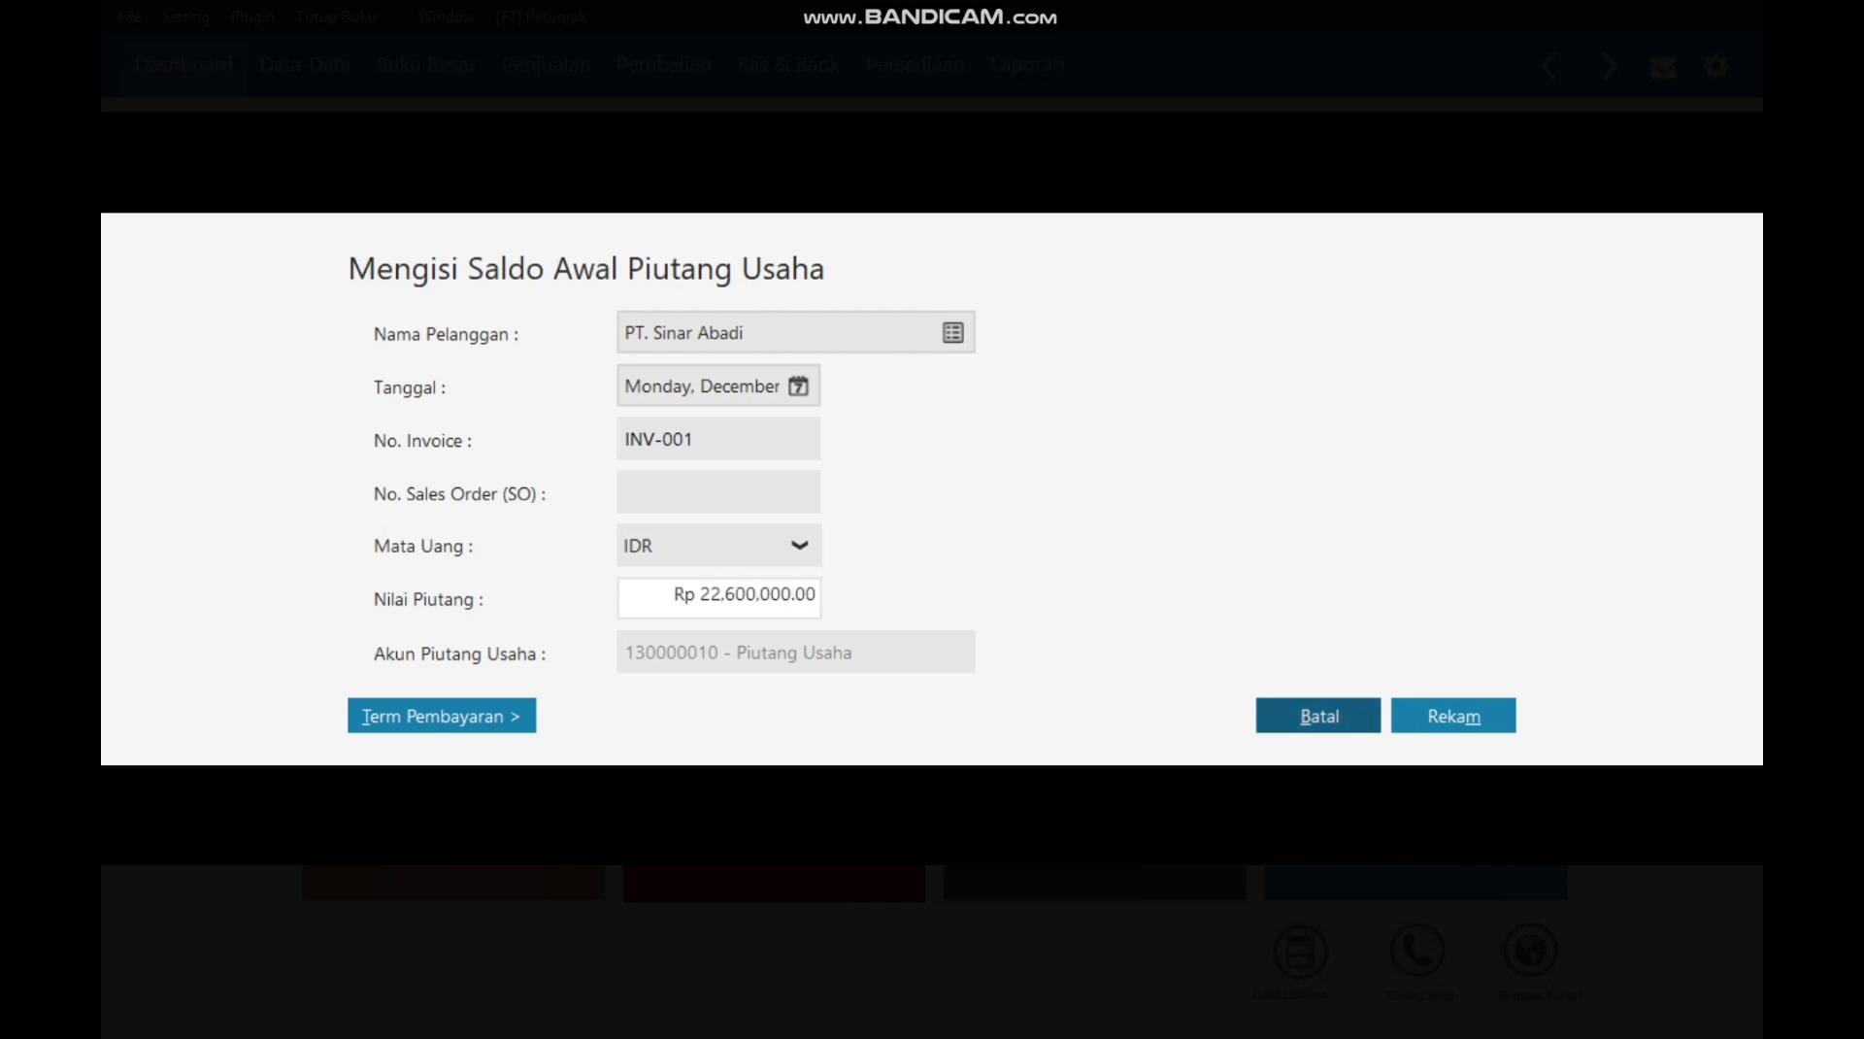
{"action": "key", "text": "alt+t"}
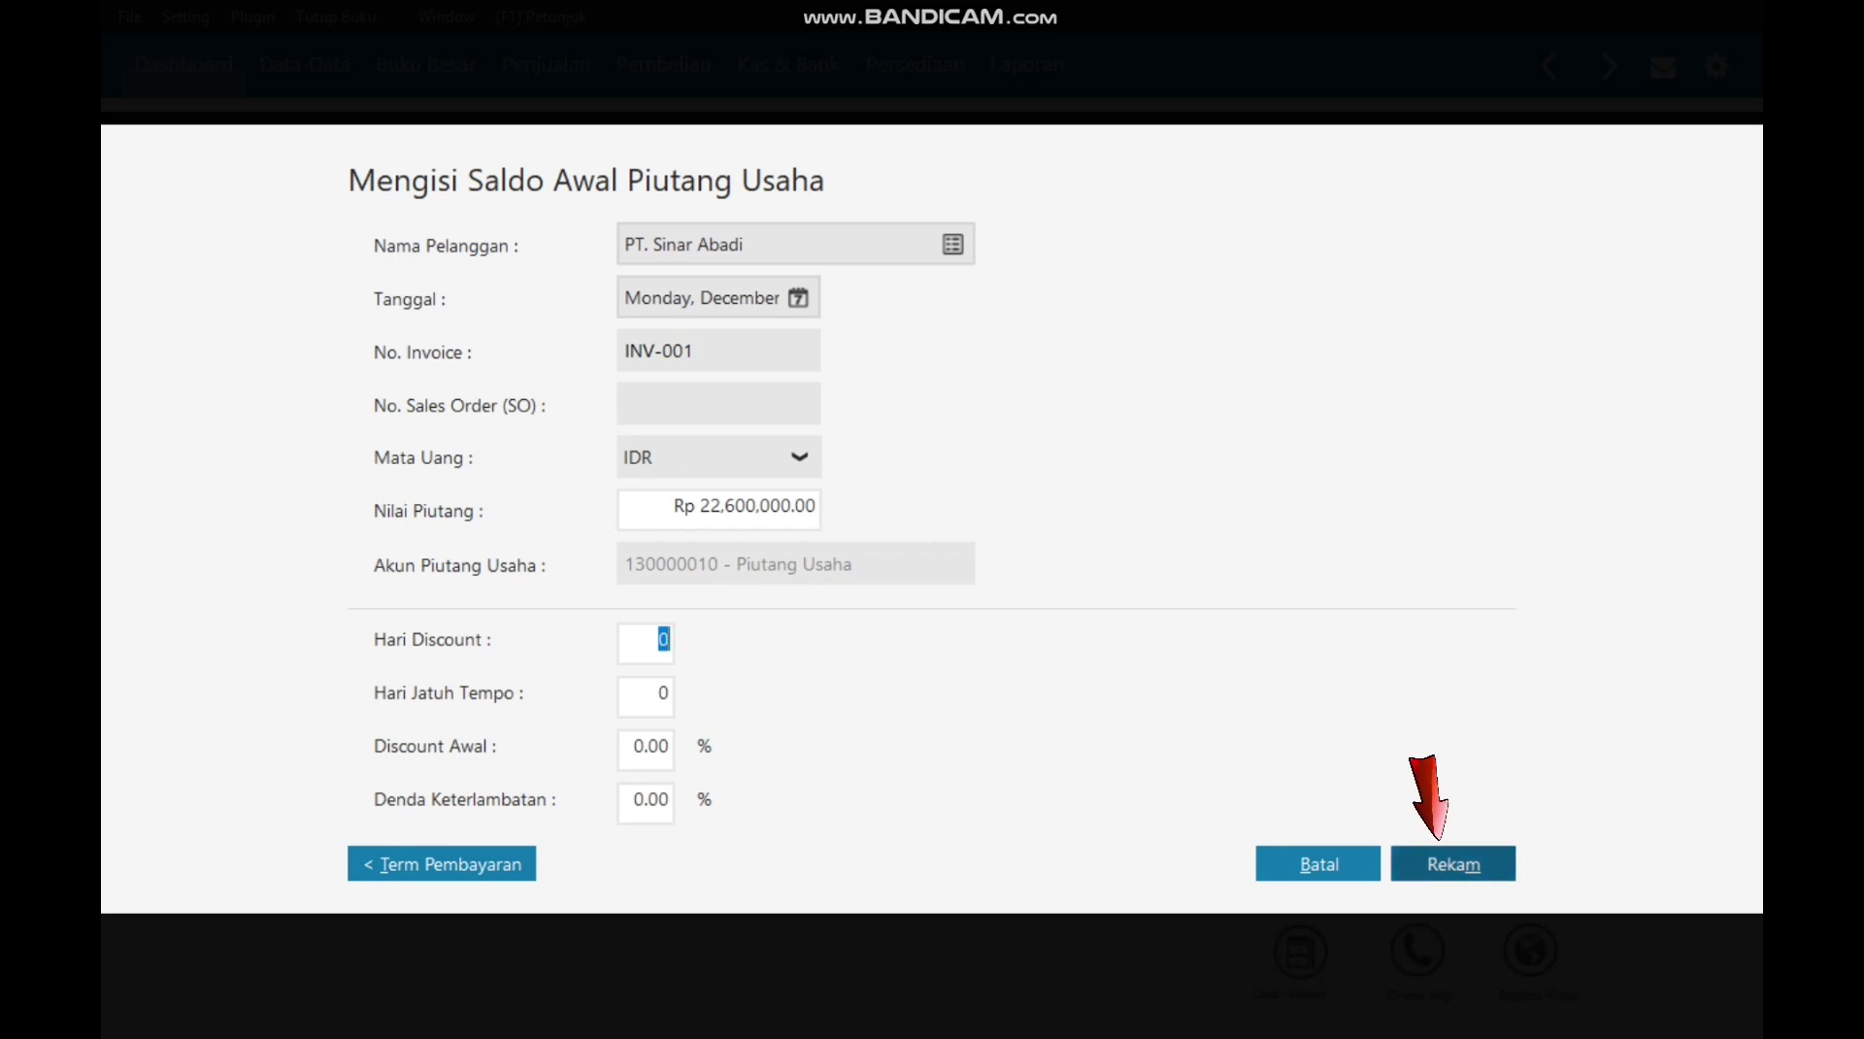
{"action": "left_click", "coordinate": [1431, 859]}
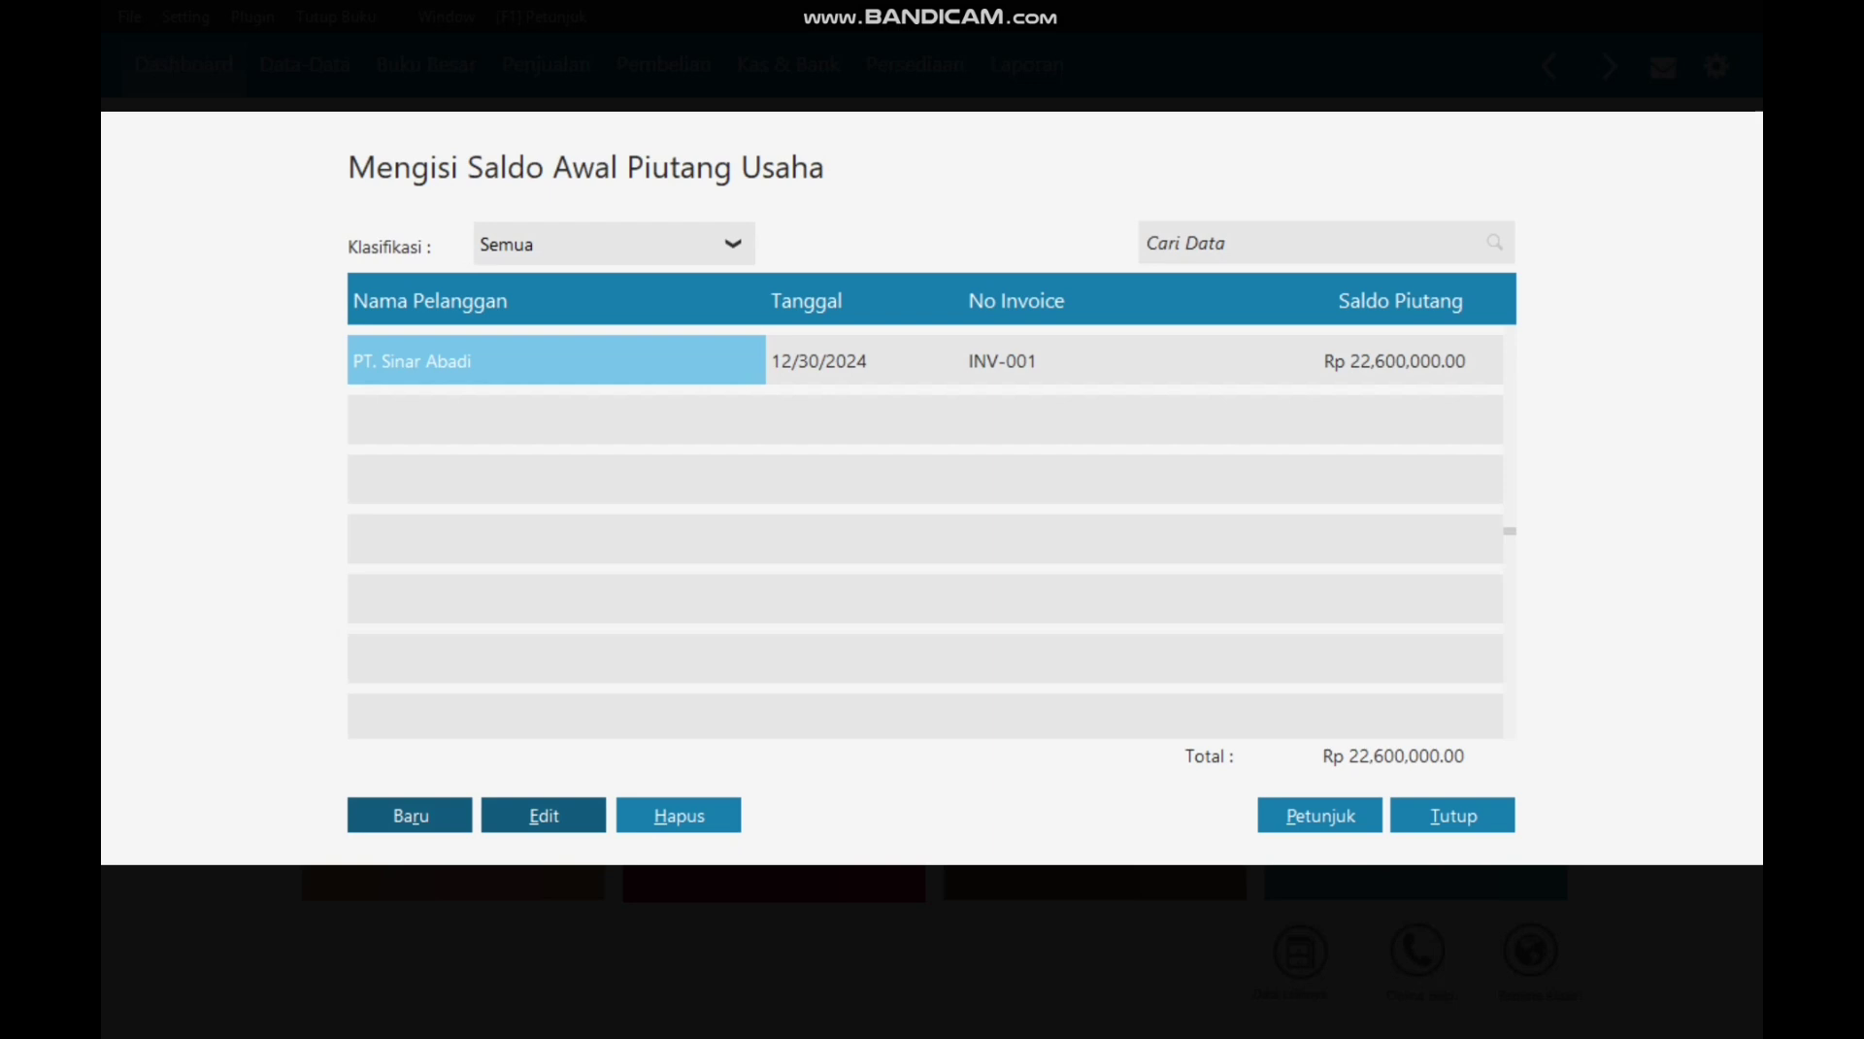
Step: Start a new opening receivable for customer C-002 dated 11 November 2024
{"action": "left_click", "coordinate": [436, 816]}
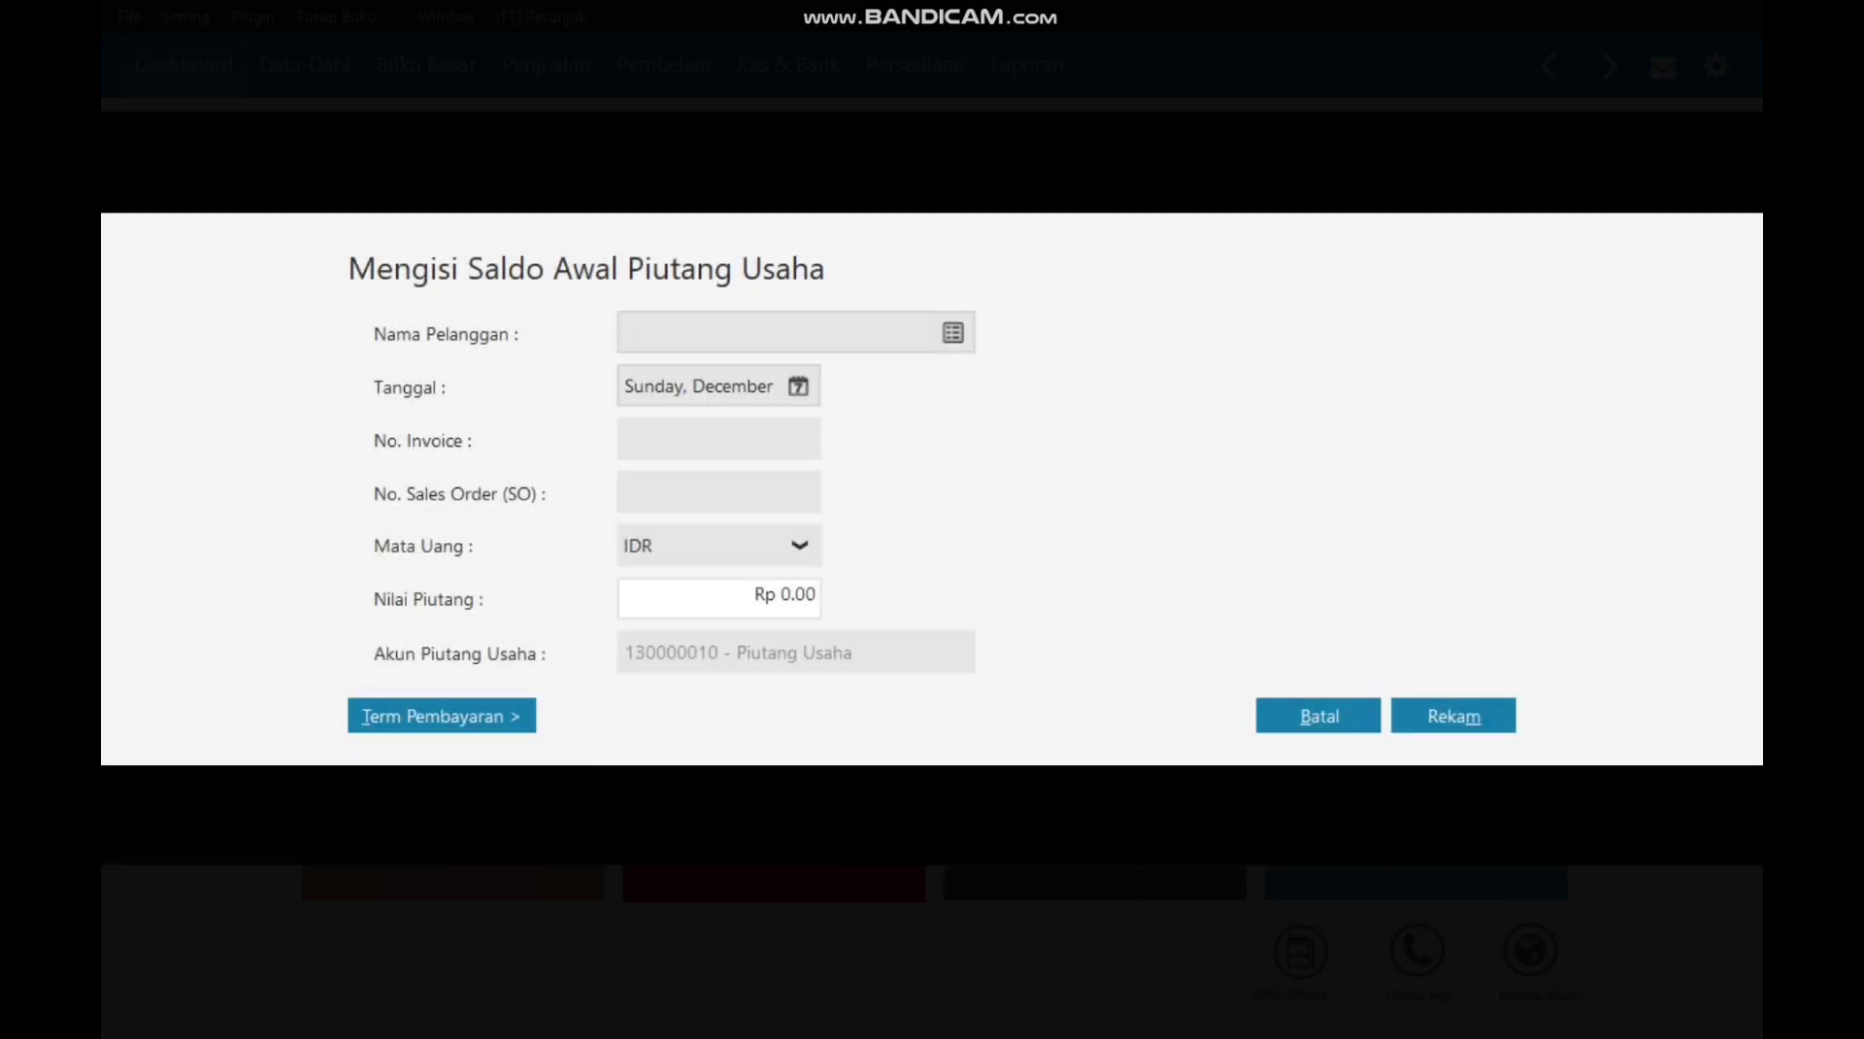
{"action": "left_click", "coordinate": [953, 333]}
{"action": "left_click", "coordinate": [752, 406]}
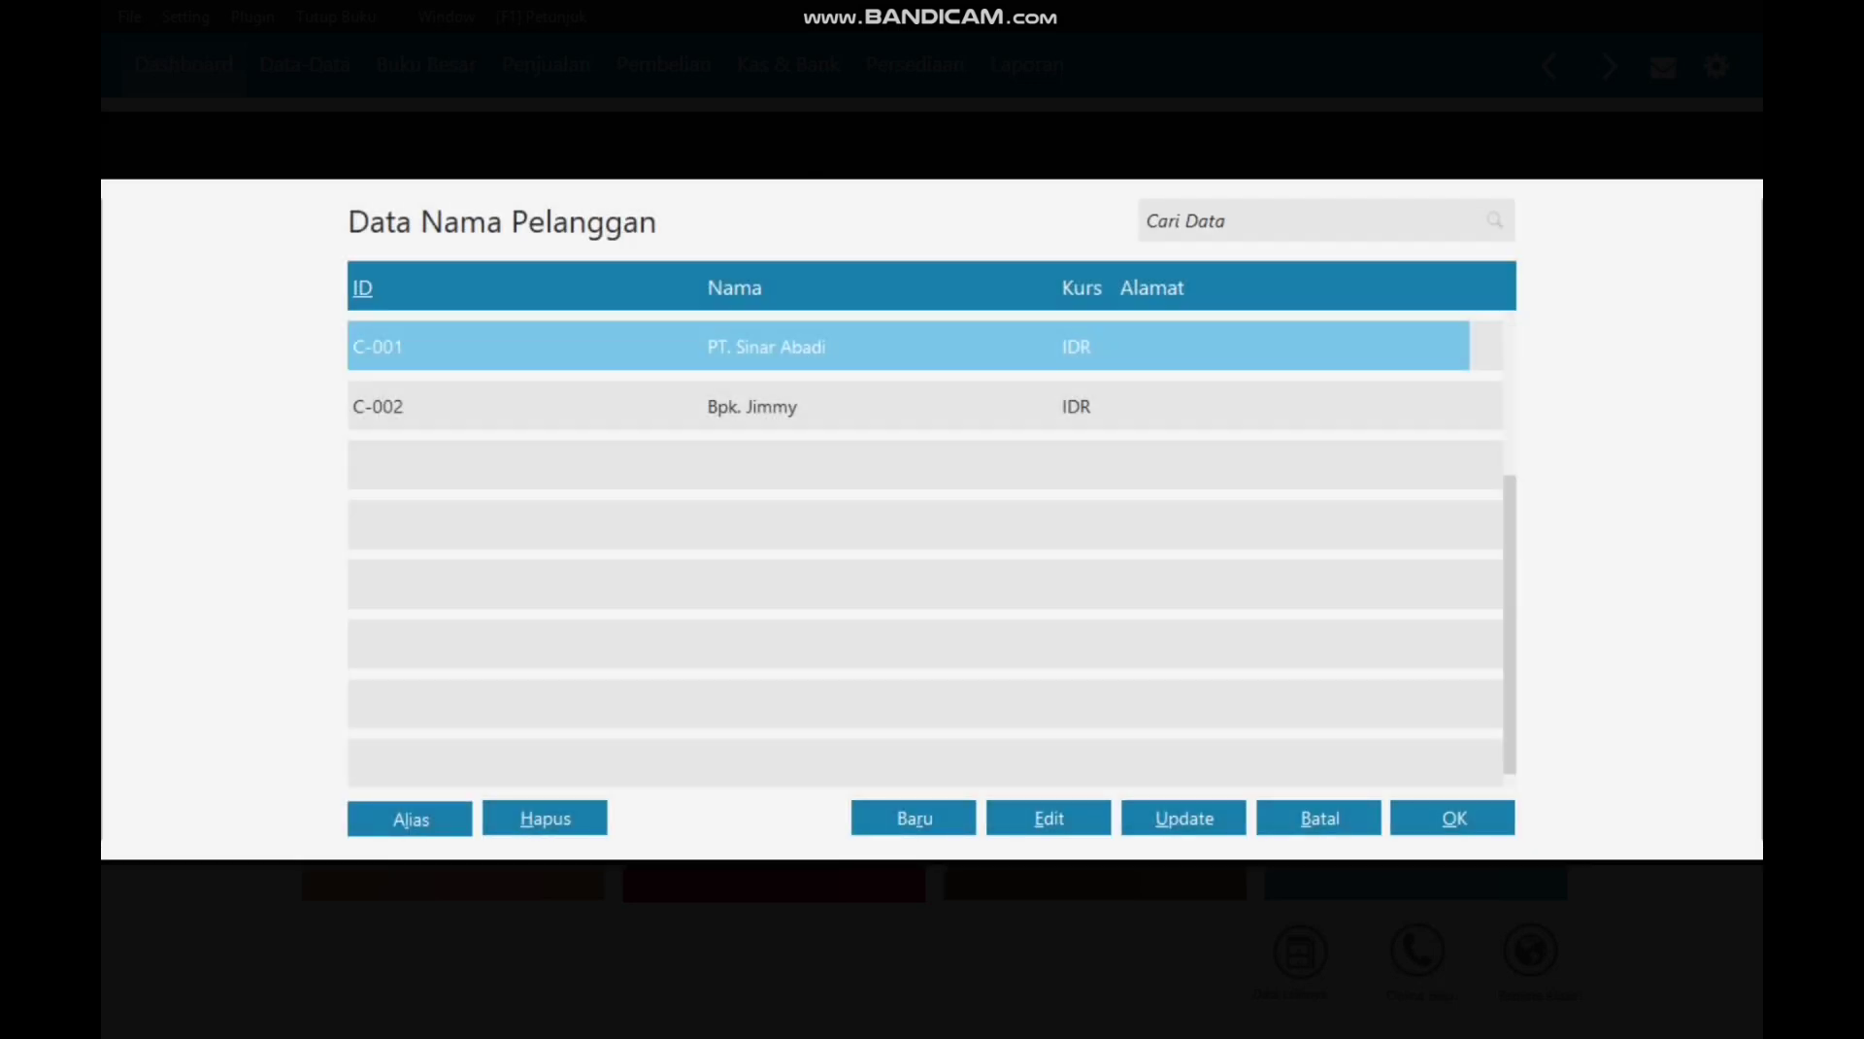
{"action": "key", "text": "Return"}
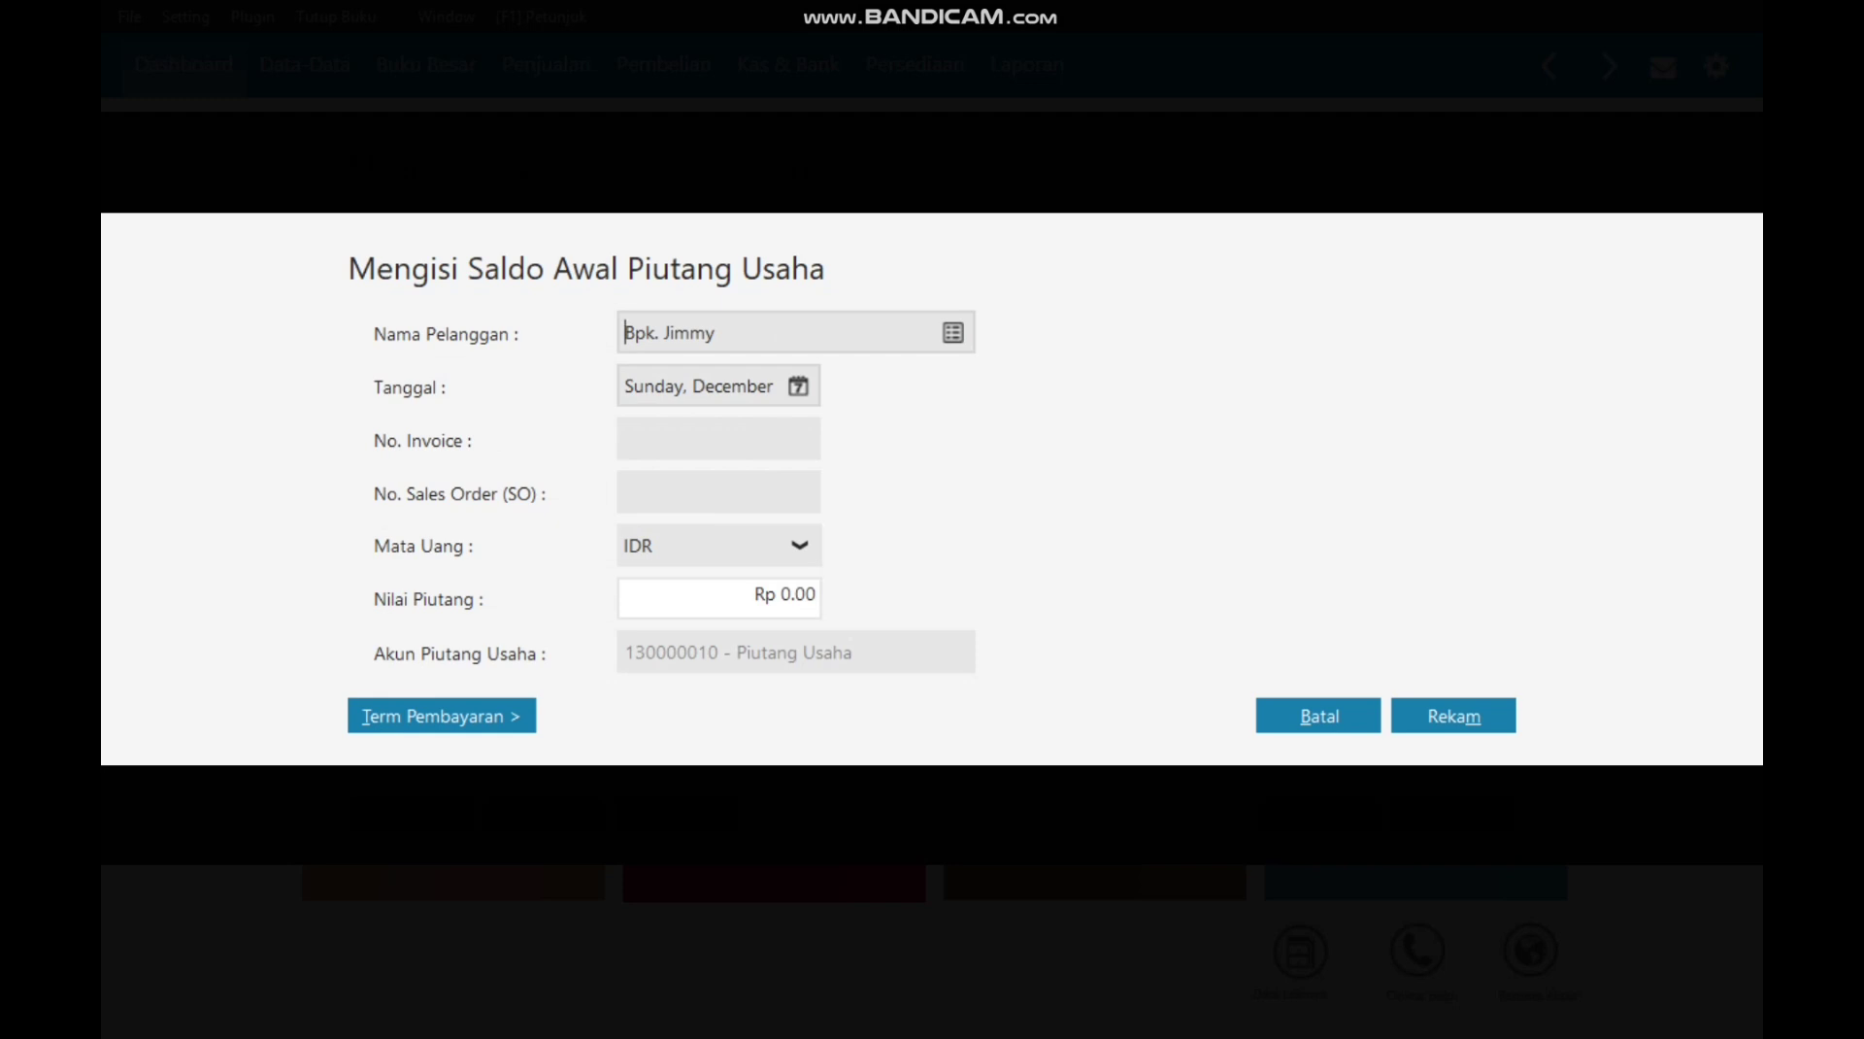
{"action": "key", "text": "Tab"}
{"action": "left_click", "coordinate": [798, 386]}
{"action": "left_click", "coordinate": [1170, 437]}
{"action": "left_click", "coordinate": [816, 566]}
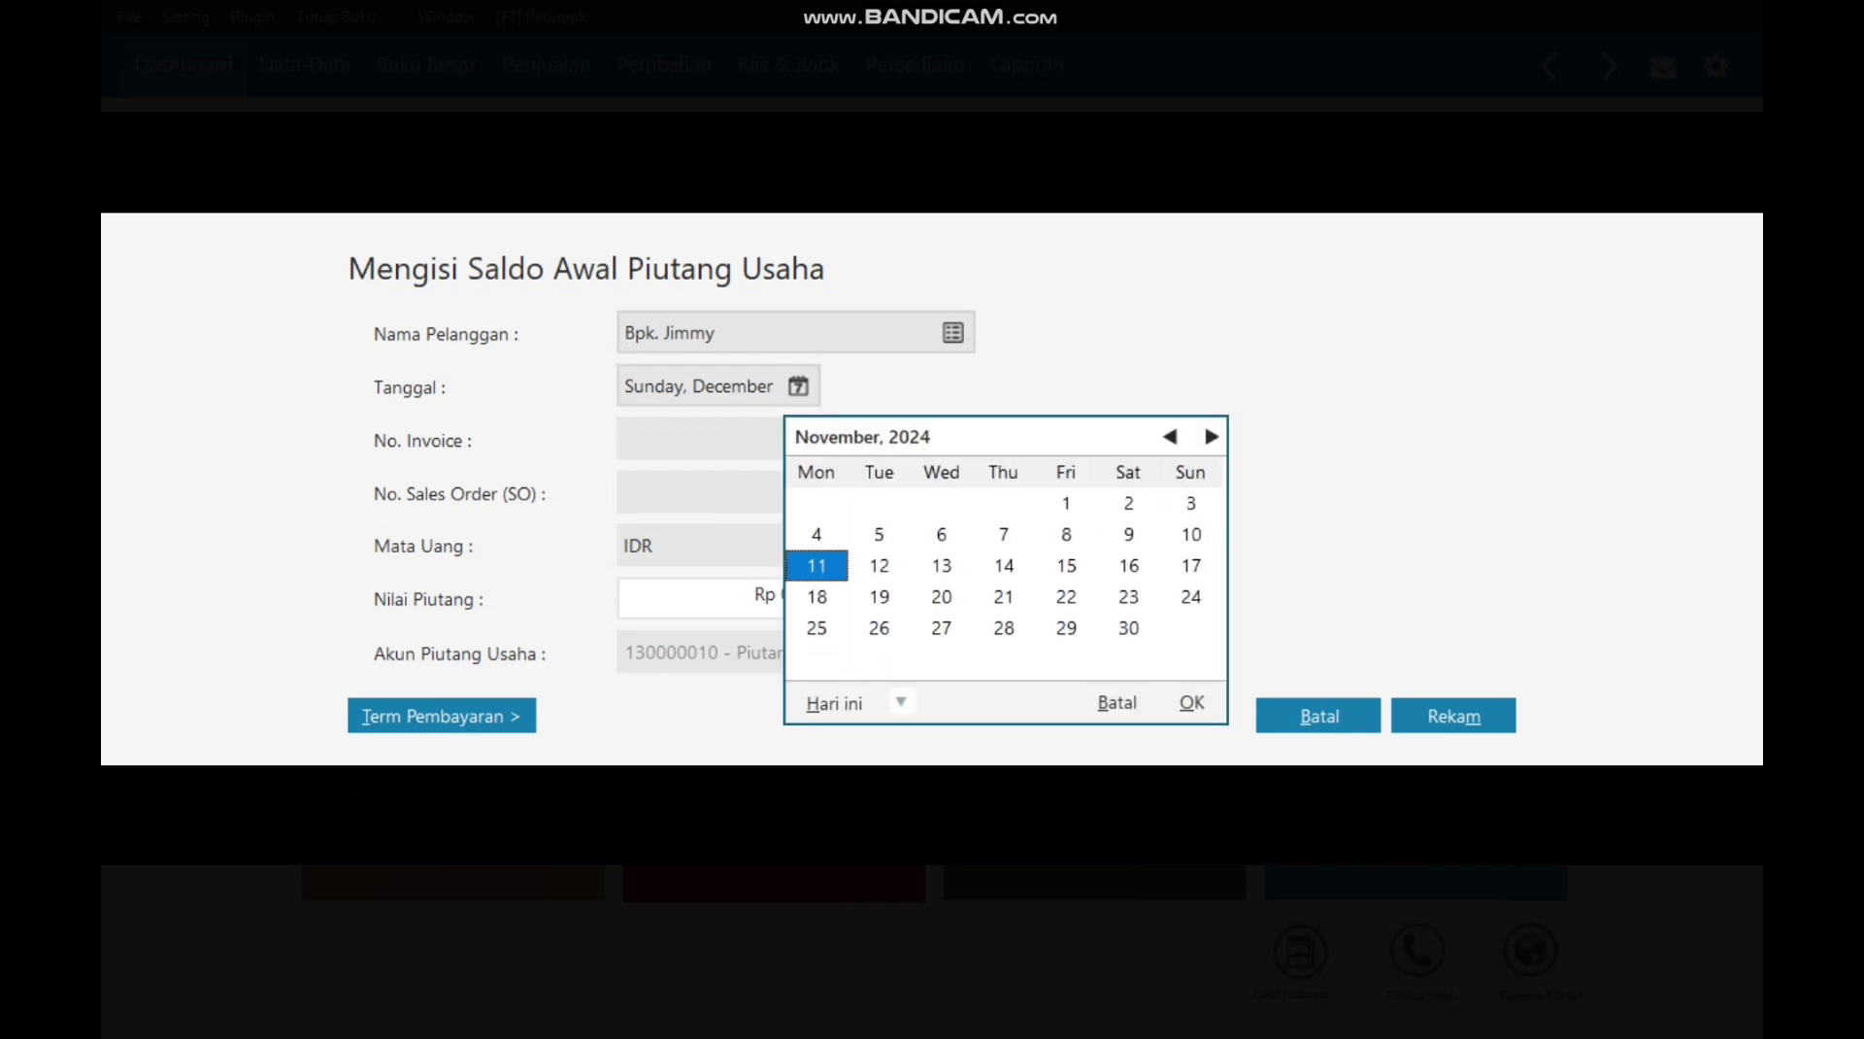
{"action": "key", "text": "Return"}
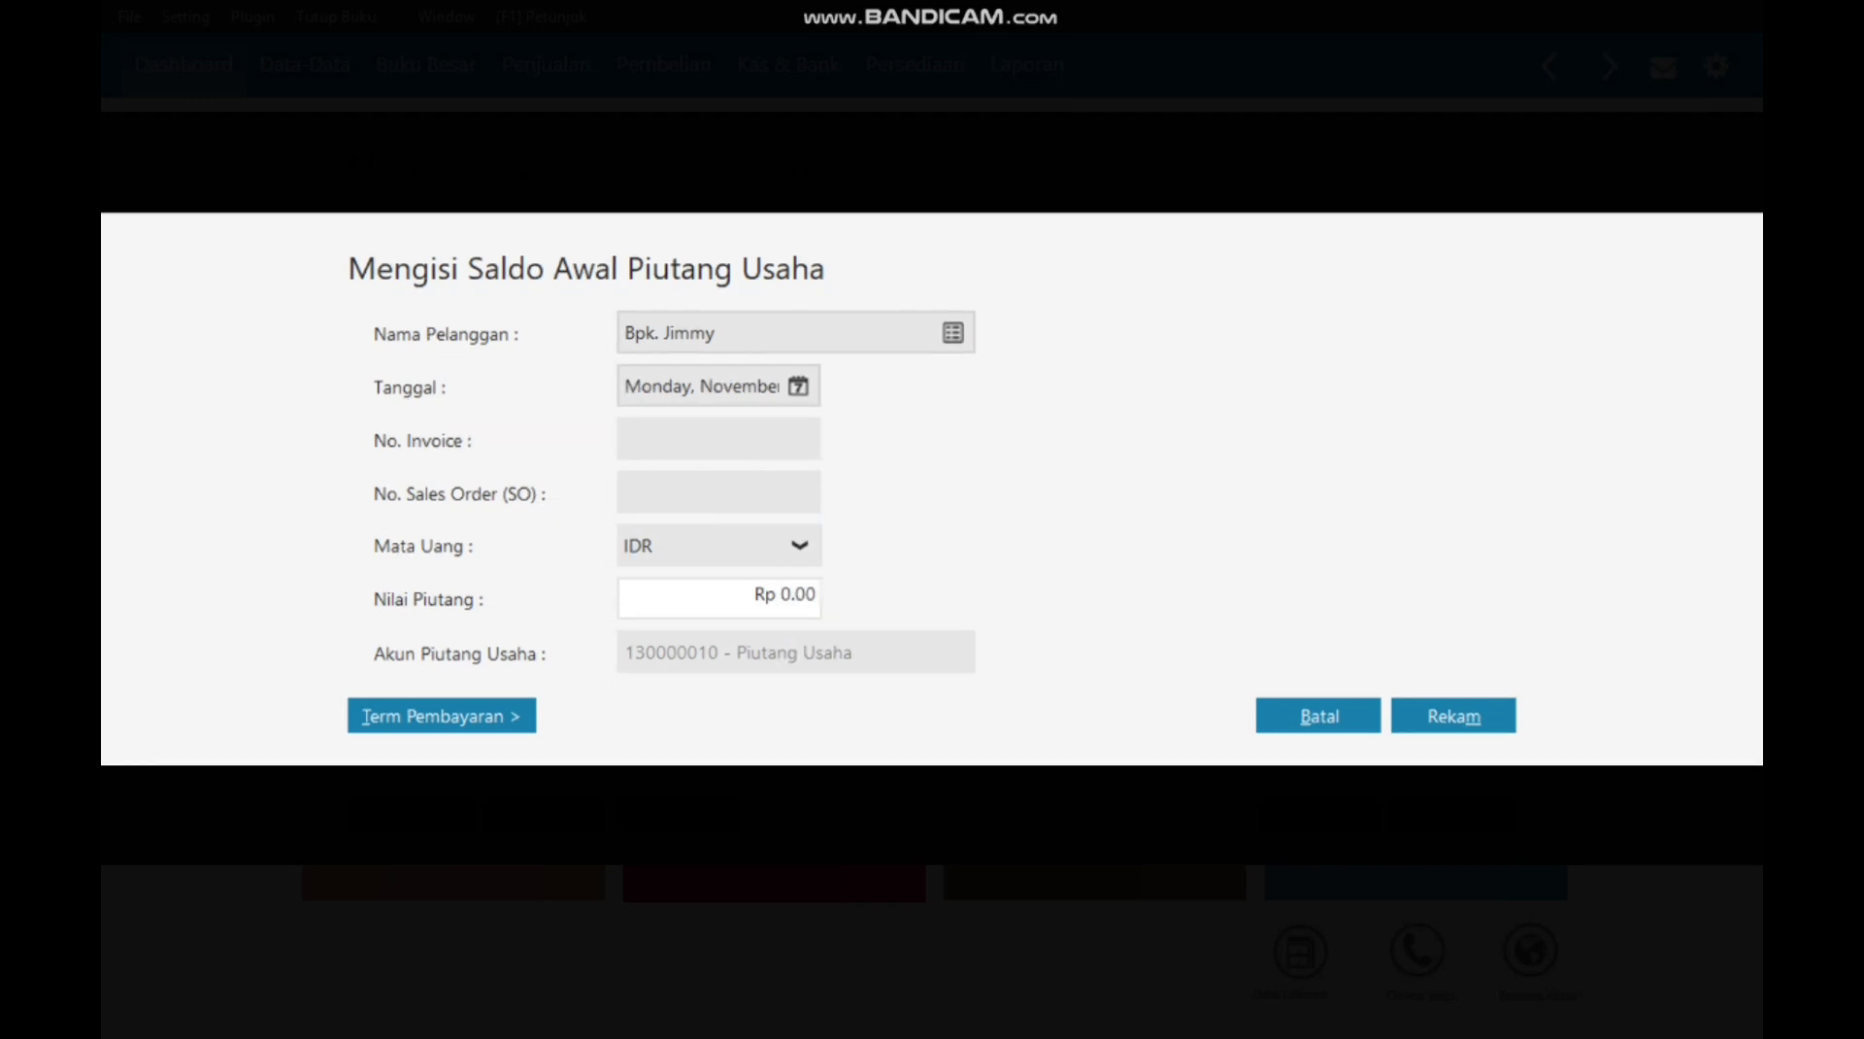
Step: Enter invoice INV-002 for Rp 15,700,000, save it, and close the receivables list
{"action": "type", "text": "INV"}
{"action": "type", "text": "-002"}
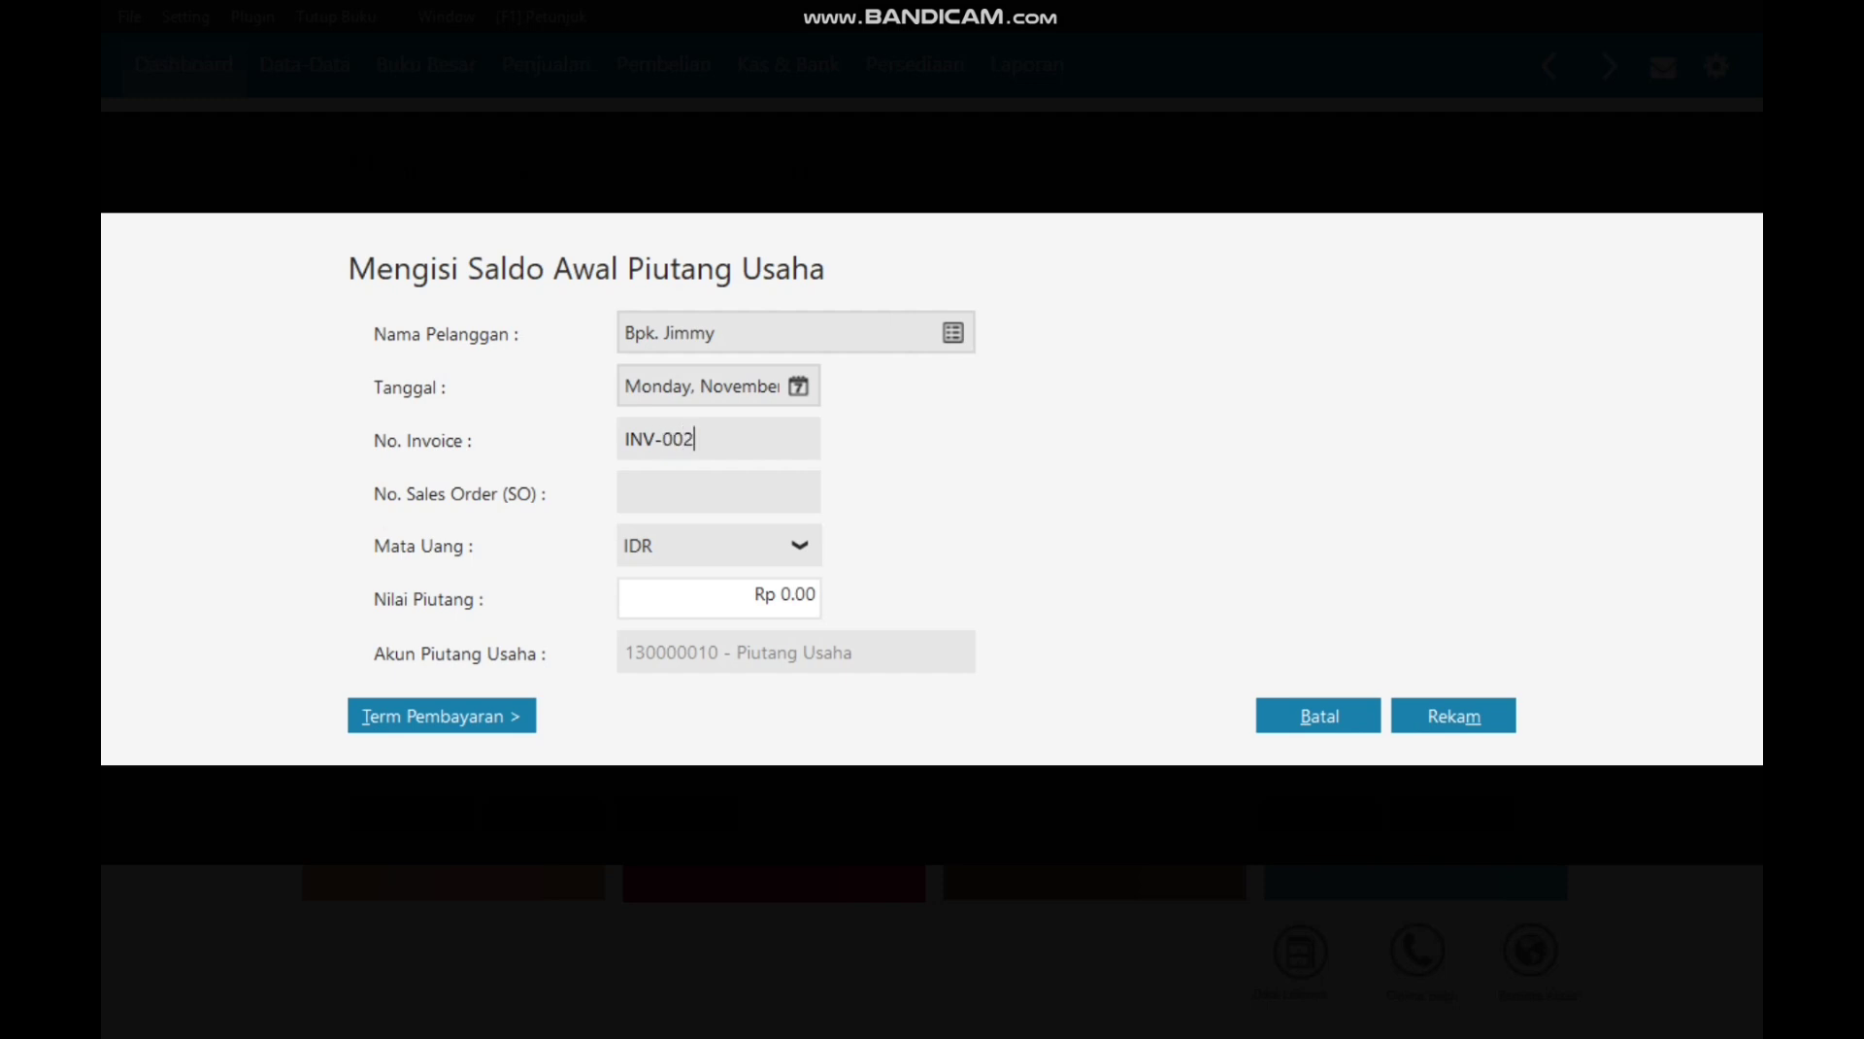
{"action": "left_click_drag", "start_coordinate": [807, 594], "coordinate": [752, 594]}
{"action": "type", "text": "157000000"}
{"action": "key", "text": "Tab"}
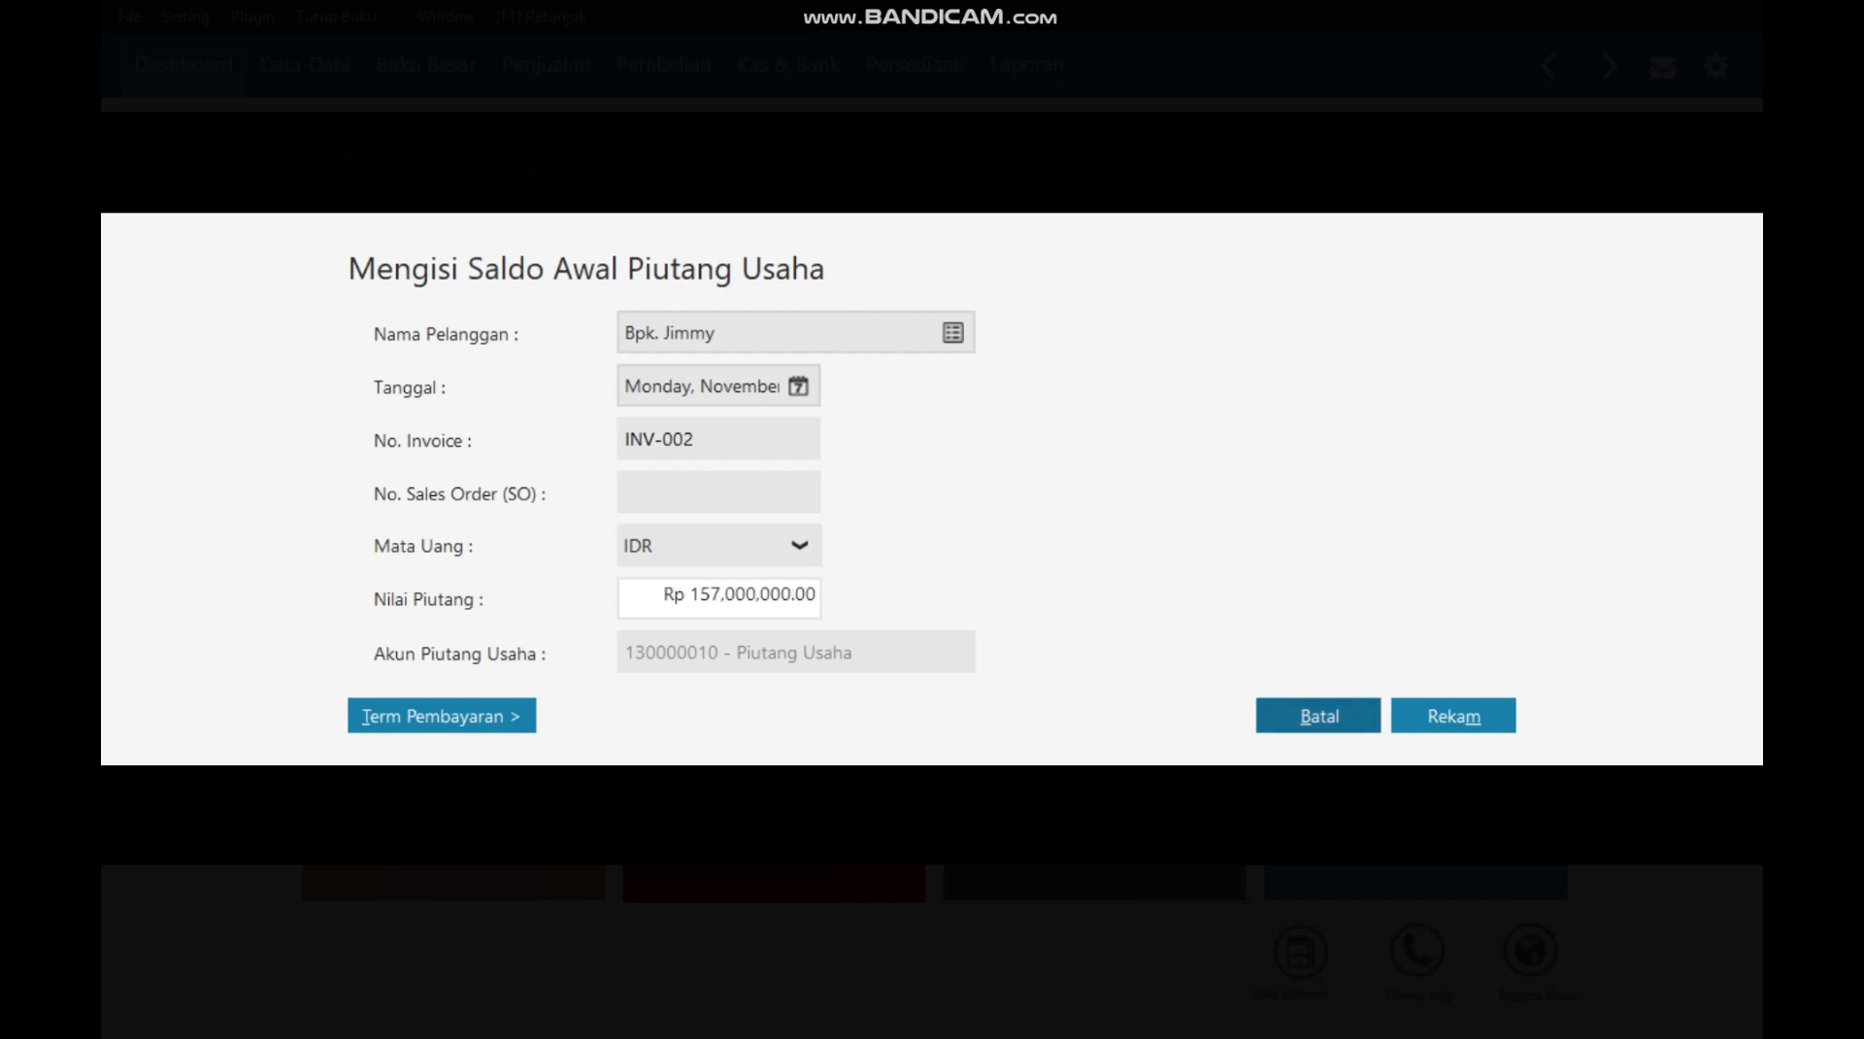
{"action": "key", "text": "shift+Tab"}
{"action": "left_click", "coordinate": [792, 594]}
{"action": "key", "text": "BackSpace"}
{"action": "key", "text": "BackSpace"}
{"action": "key", "text": "BackSpace"}
{"action": "key", "text": "BackSpace"}
{"action": "key", "text": "BackSpace"}
{"action": "key", "text": "BackSpace"}
{"action": "key", "text": "BackSpace"}
{"action": "key", "text": "BackSpace"}
{"action": "type", "text": "00000"}
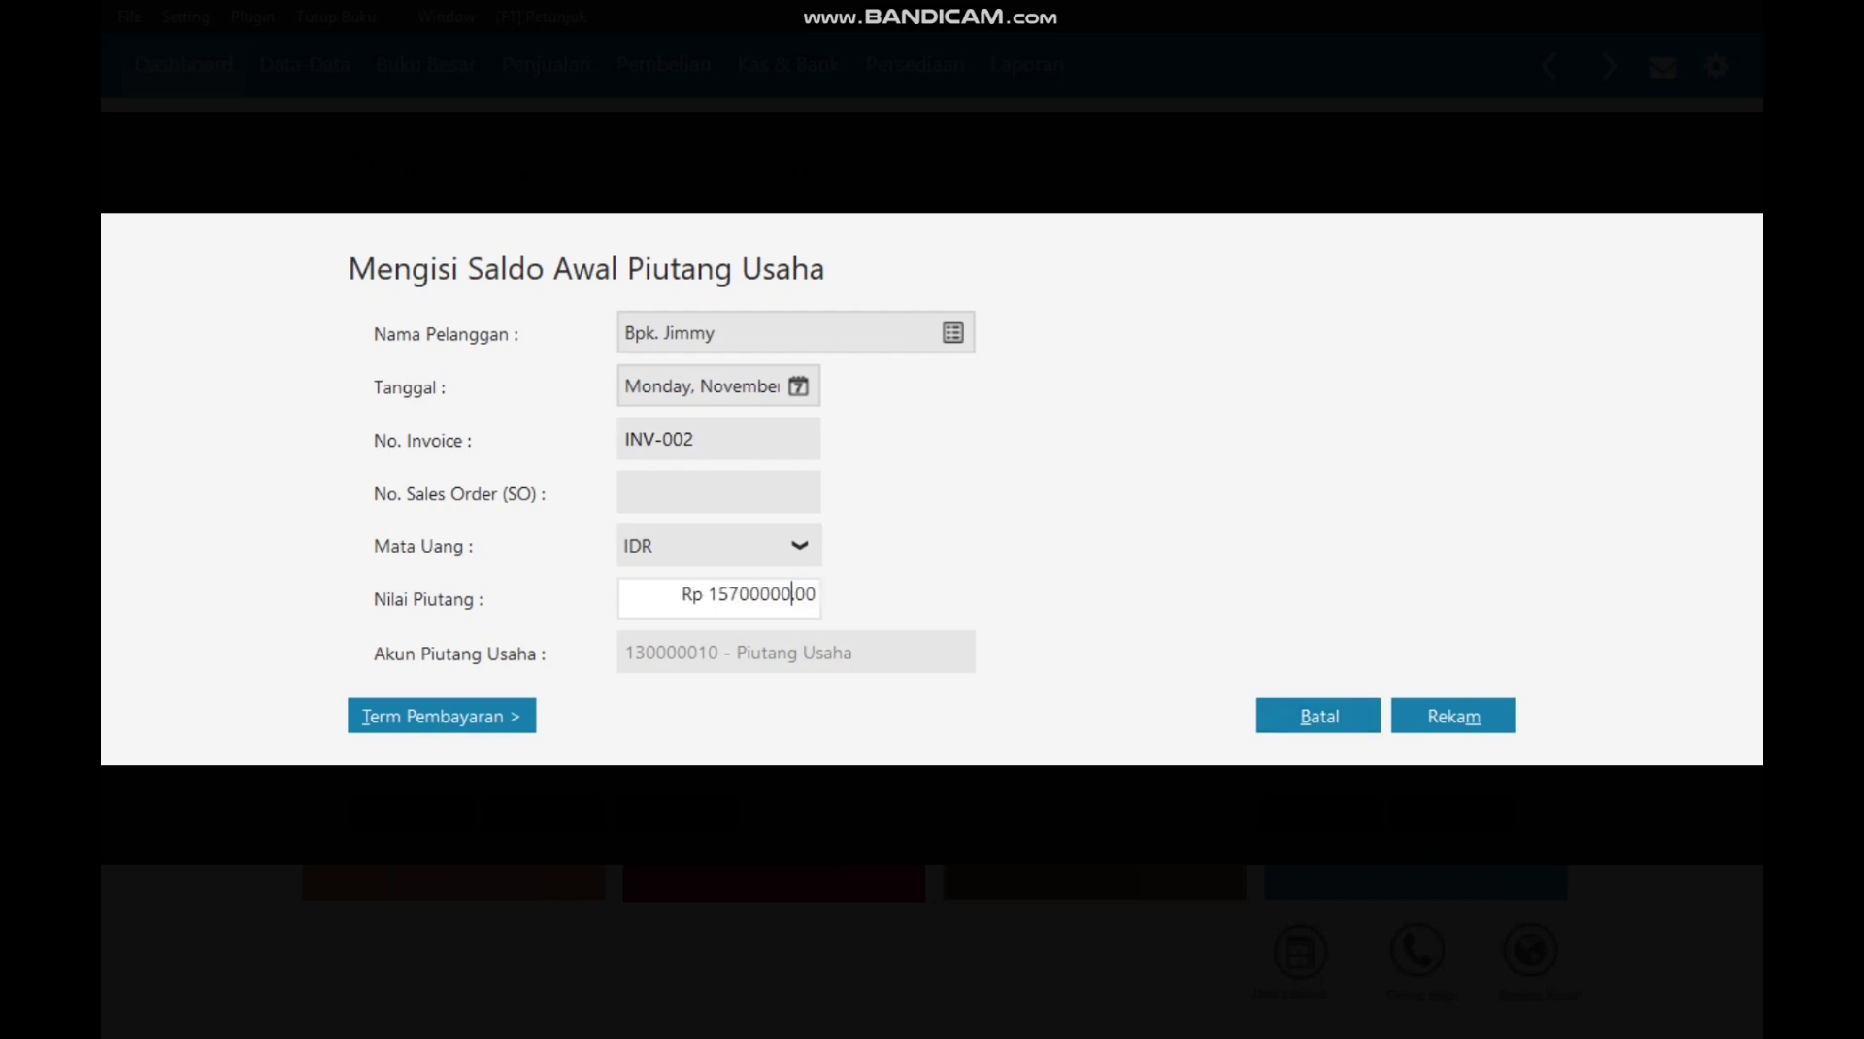
{"action": "left_click", "coordinate": [718, 492]}
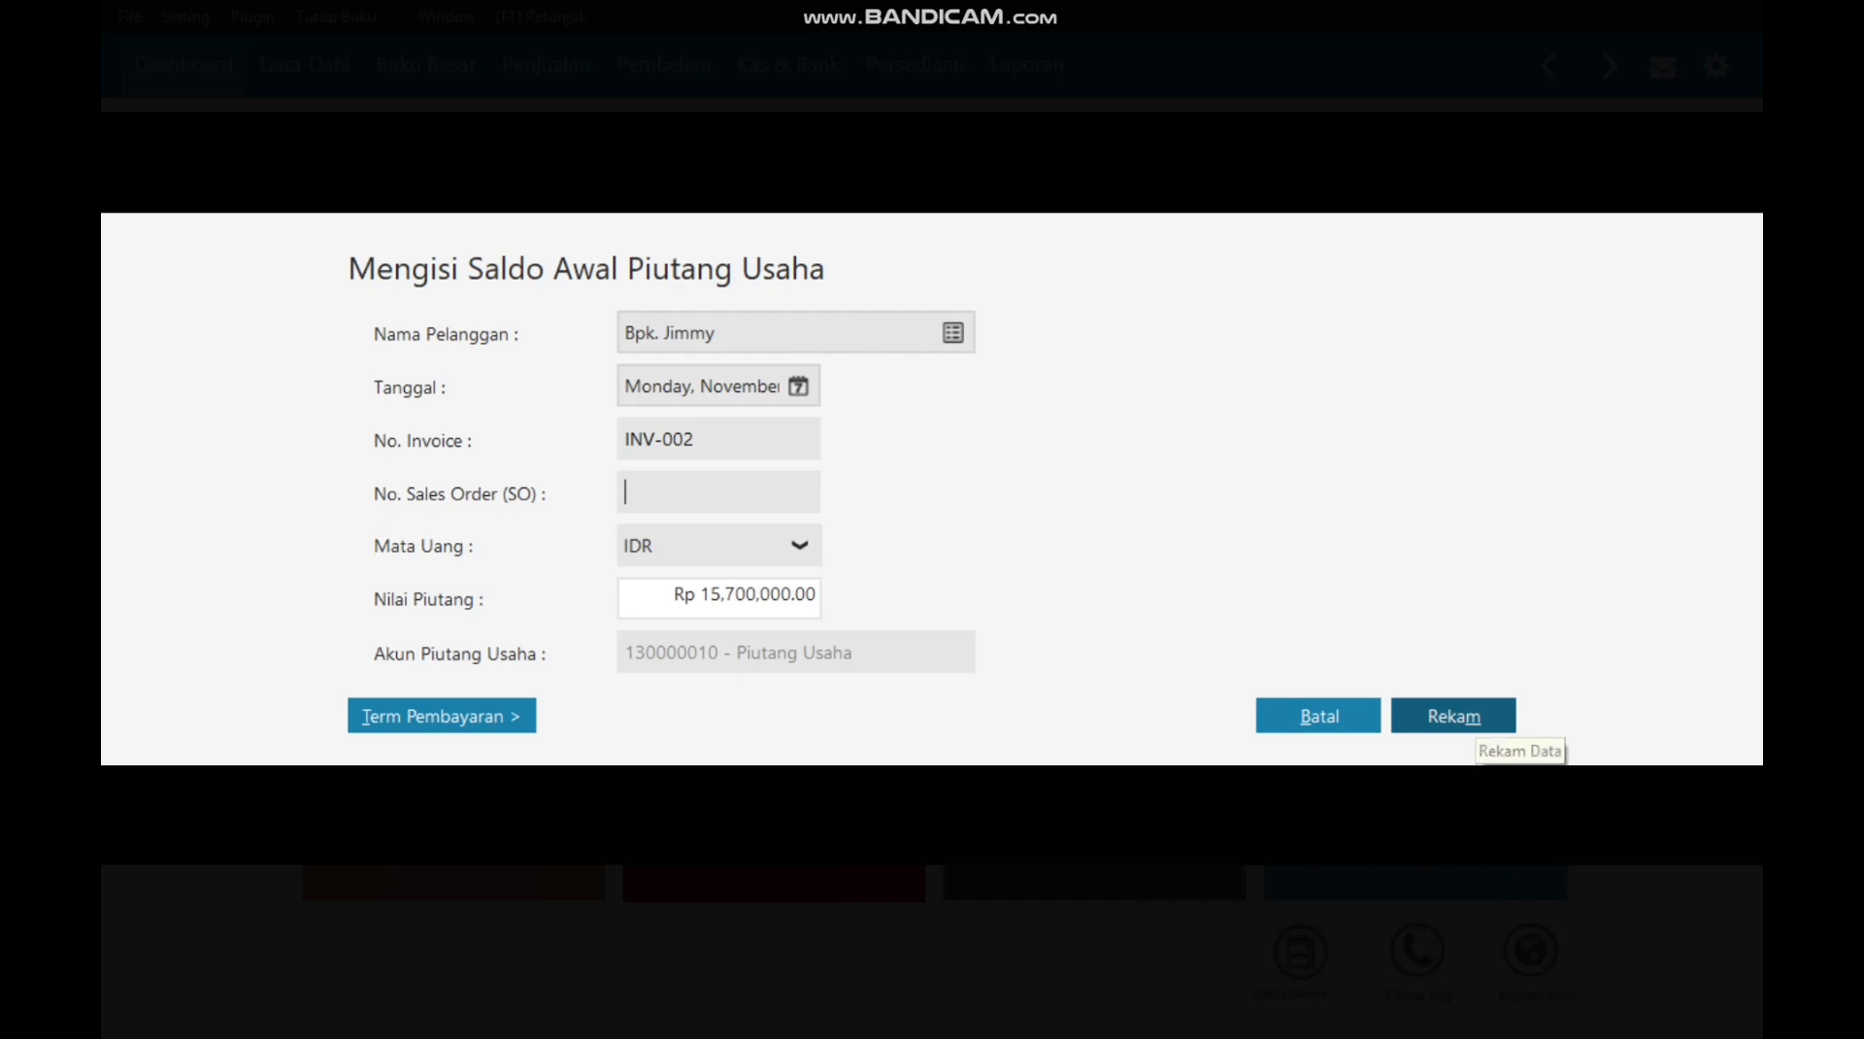
{"action": "left_click", "coordinate": [1456, 718]}
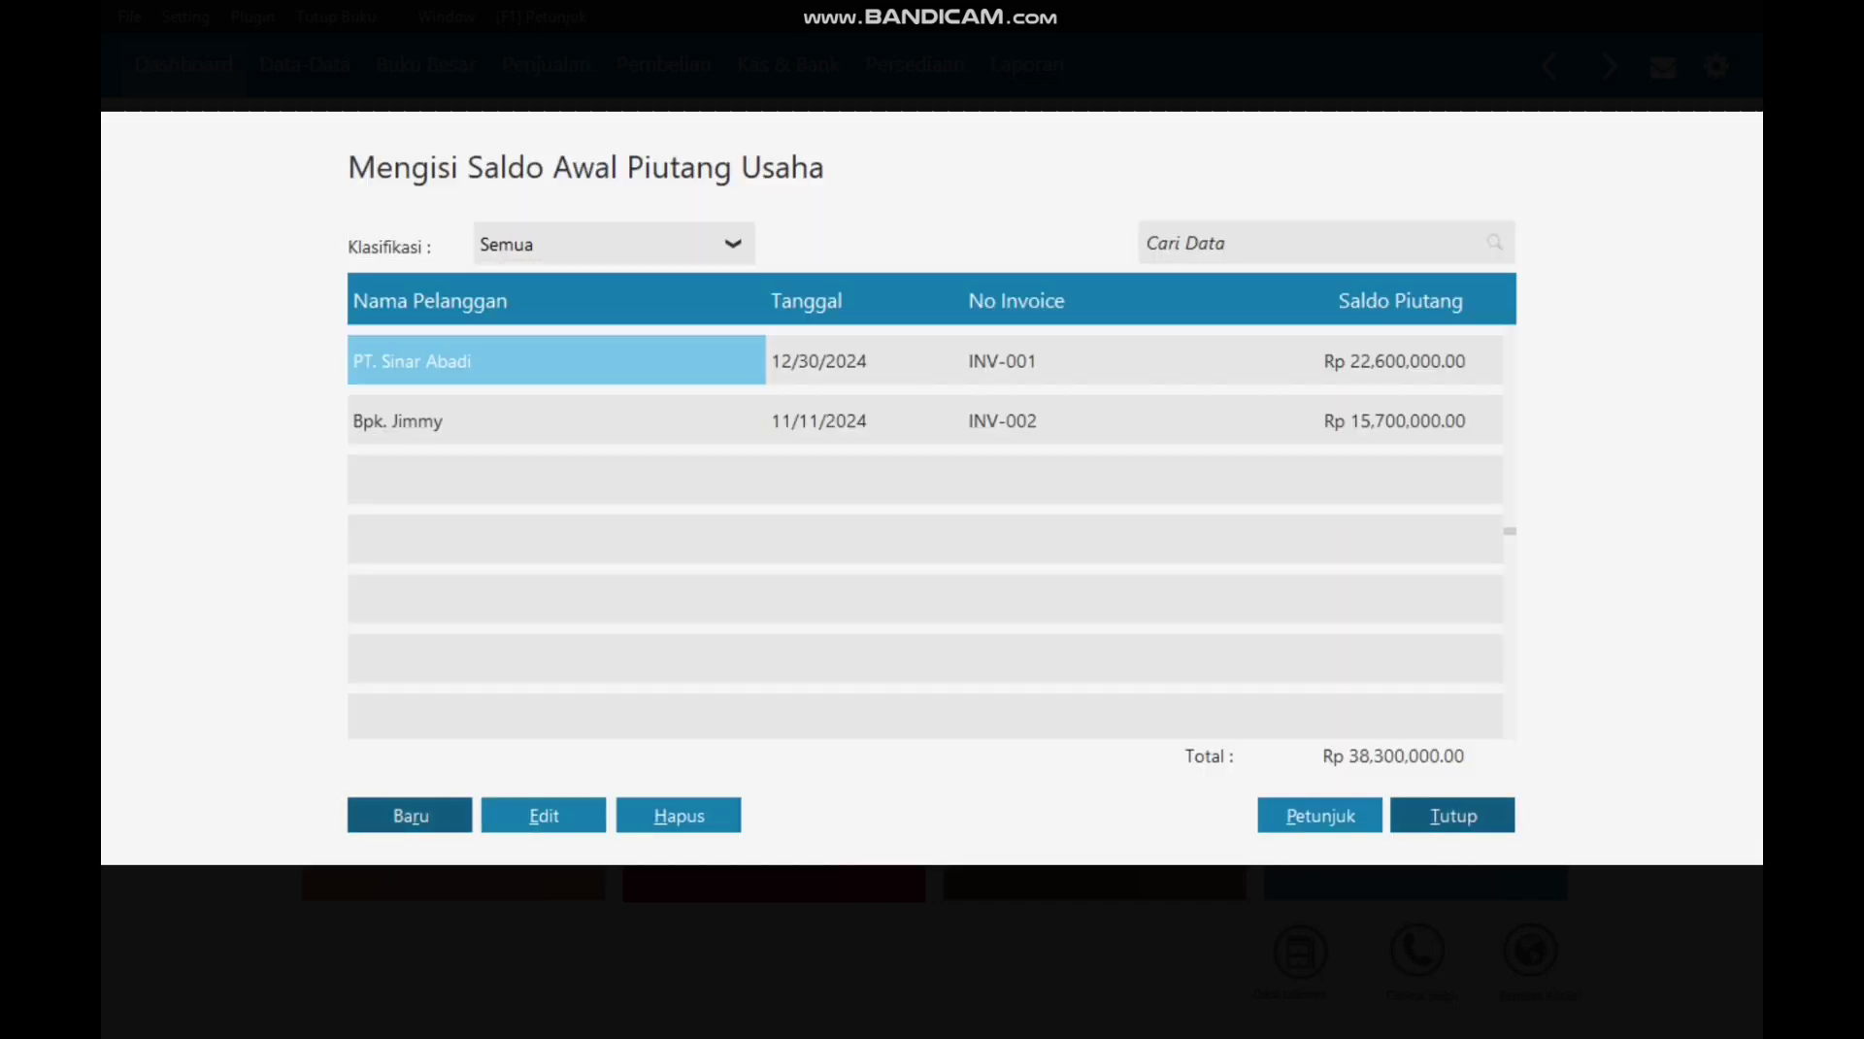
{"action": "left_click", "coordinate": [1453, 815]}
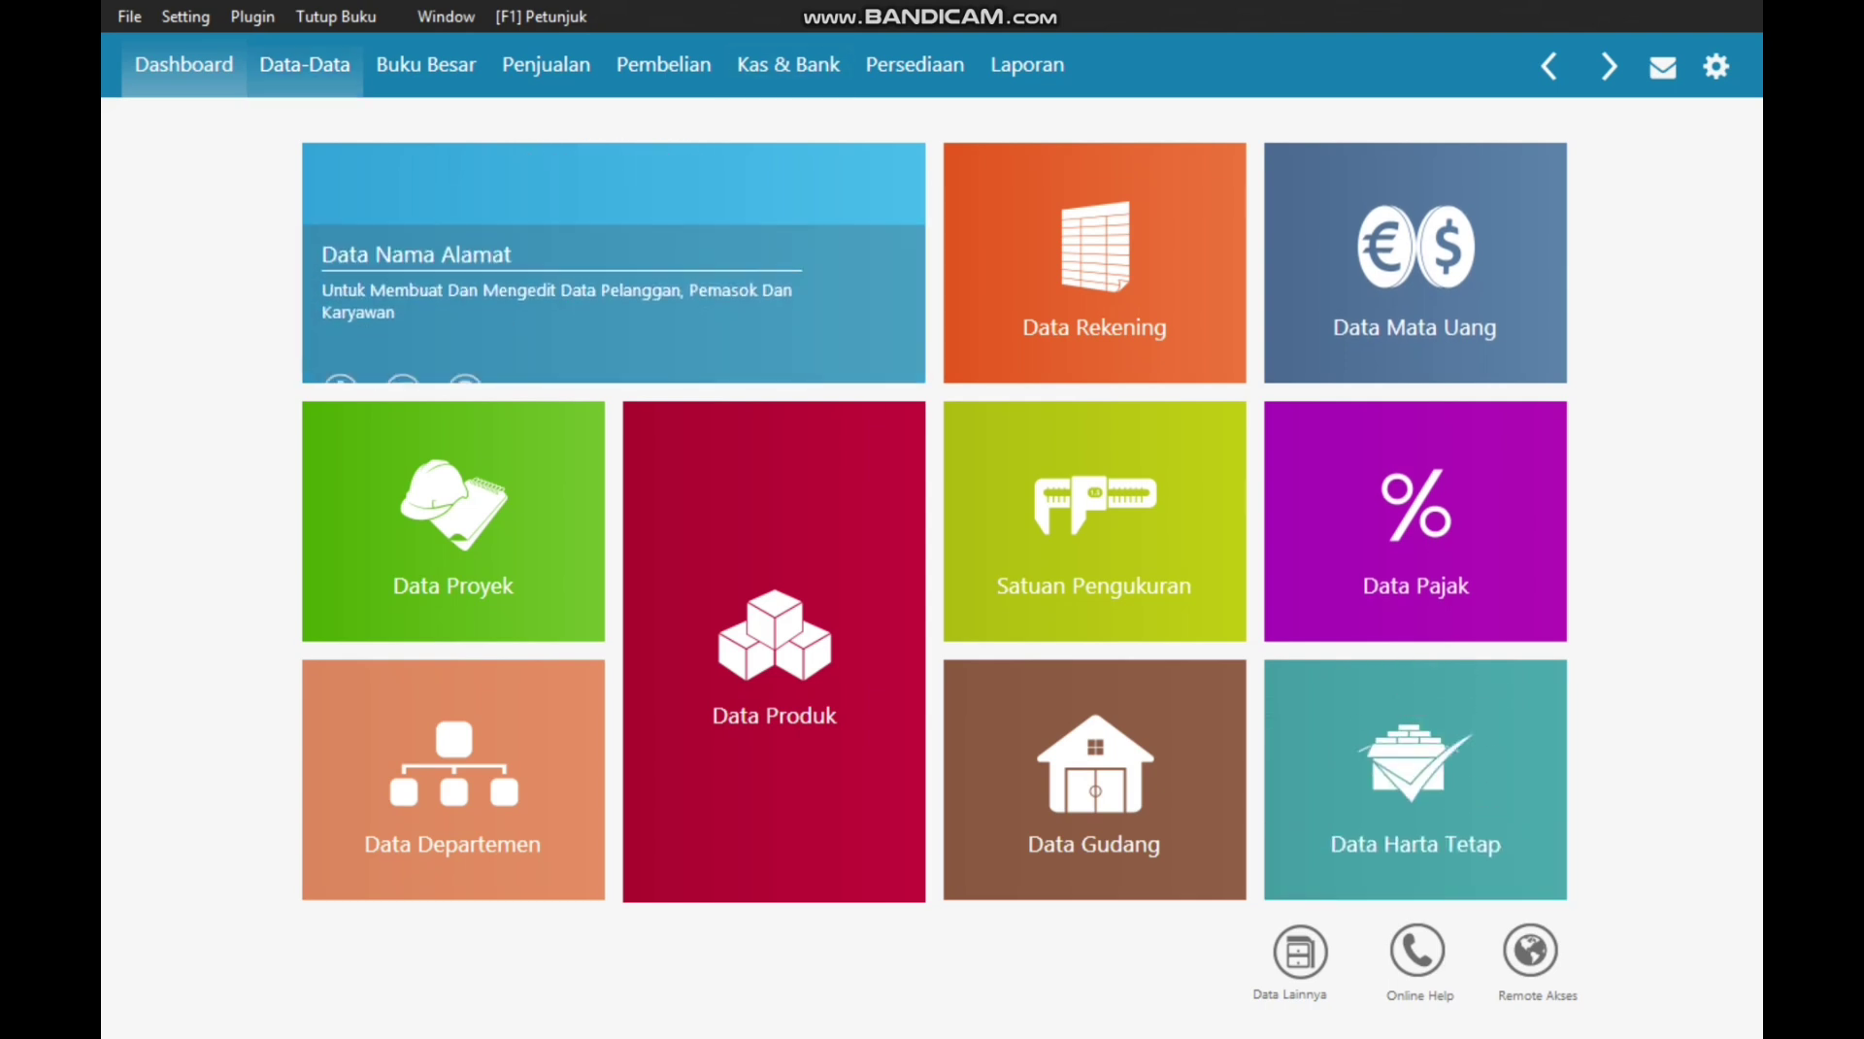
Step: Start a new opening payable entry for supplier PT. Indo Jaya
{"action": "key", "text": "alt+s"}
{"action": "key", "text": "Down"}
{"action": "key", "text": "Down"}
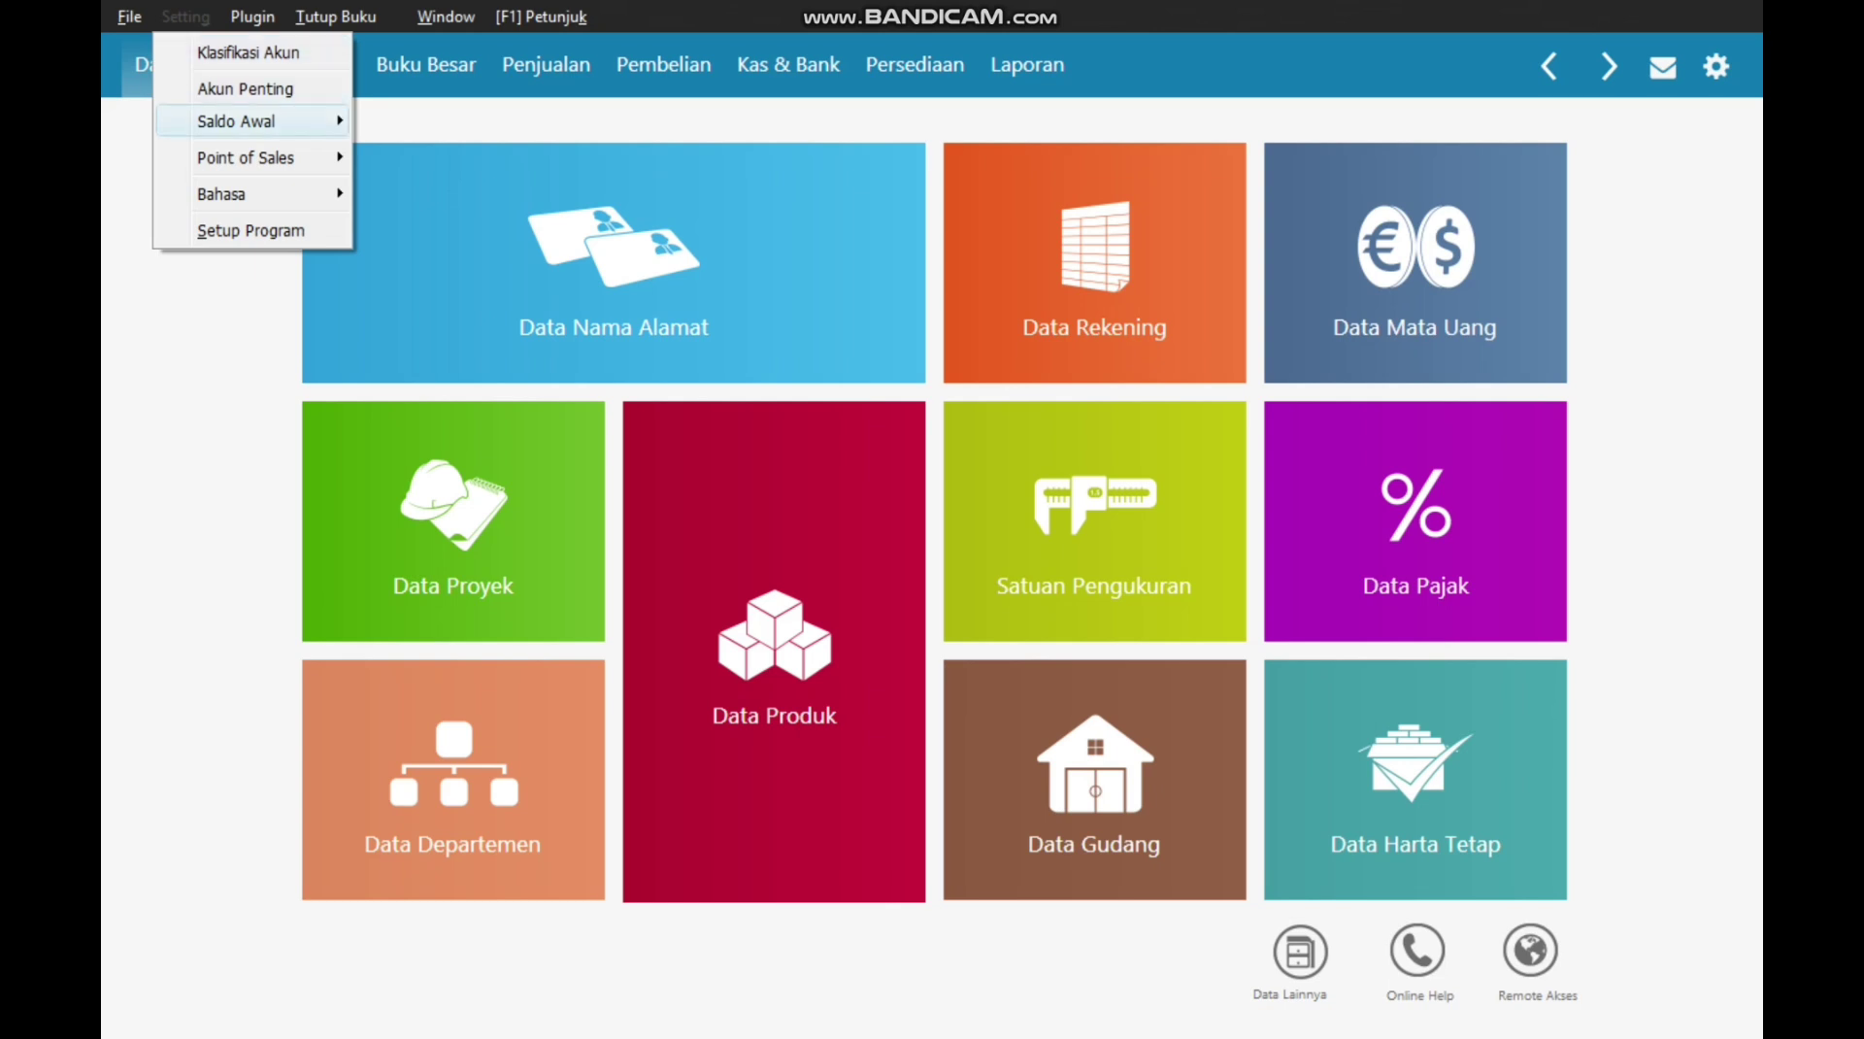
{"action": "key", "text": "Right"}
{"action": "key", "text": "Down"}
{"action": "key", "text": "Down"}
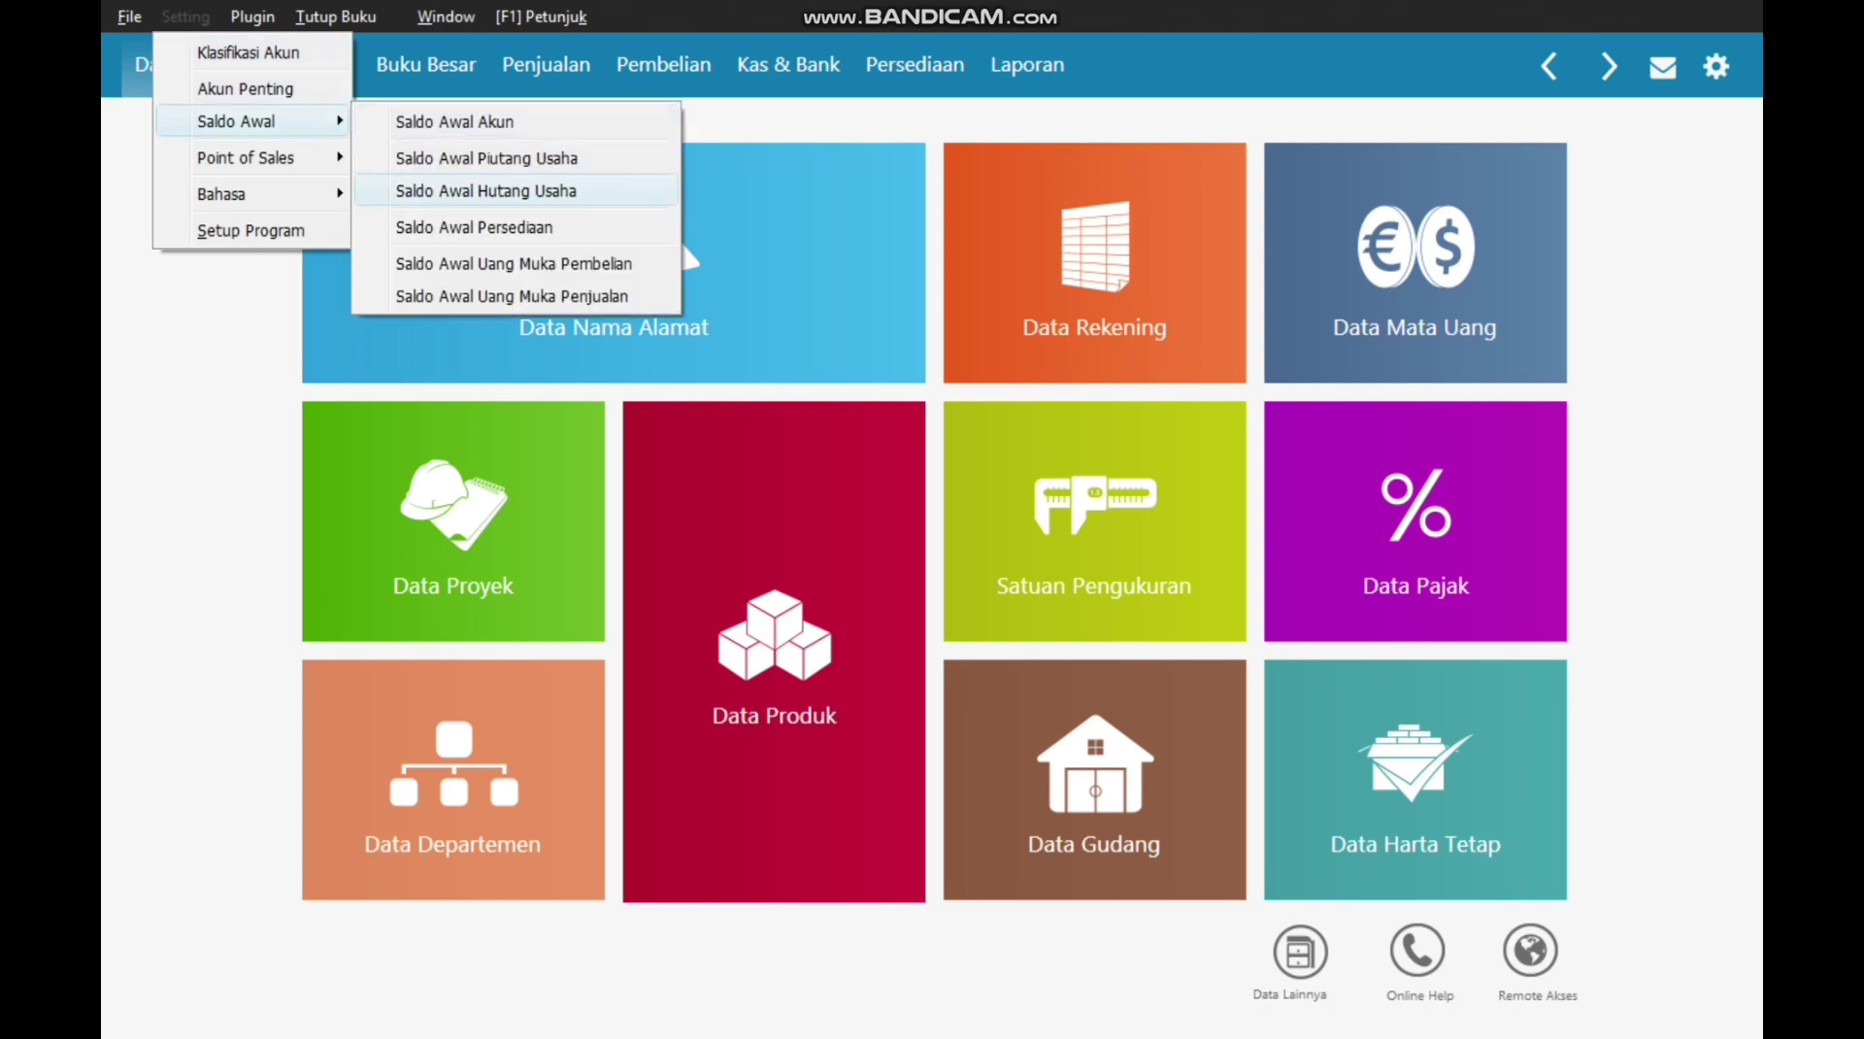
{"action": "key", "text": "alt"}
{"action": "key", "text": "alt+b"}
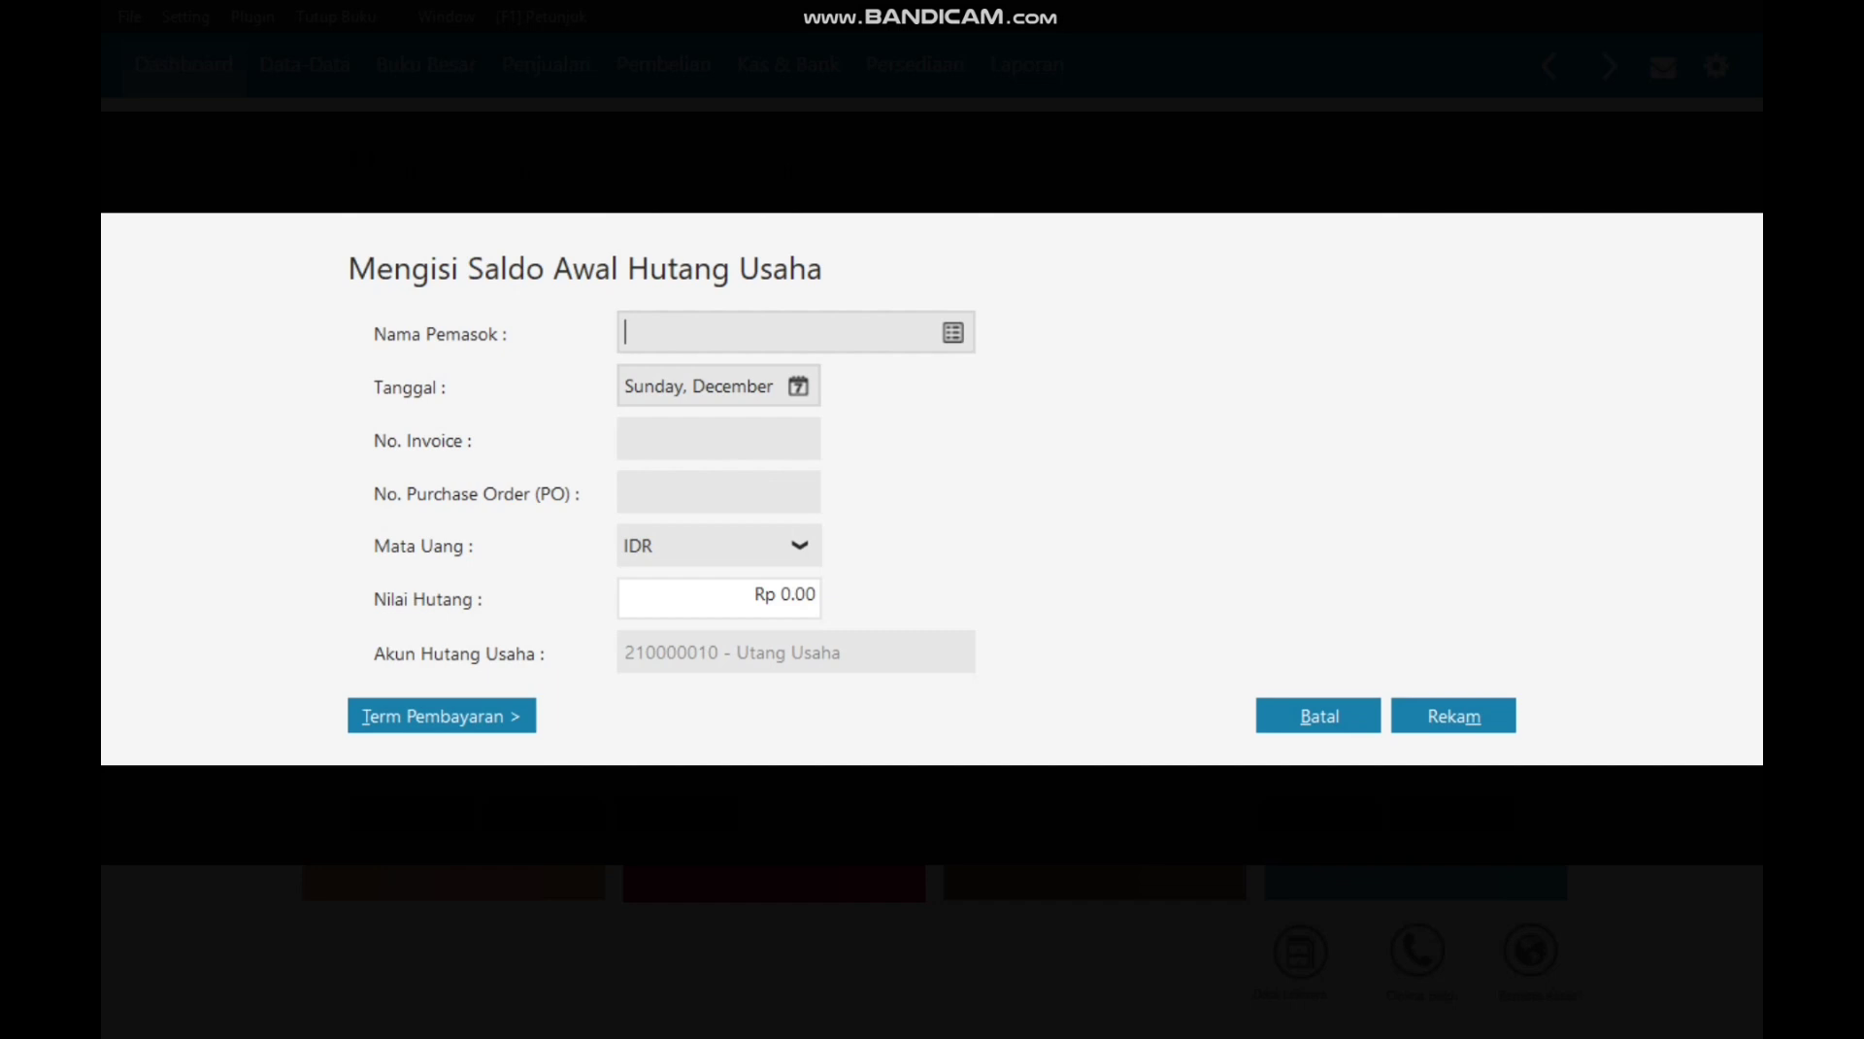
{"action": "key", "text": "Return"}
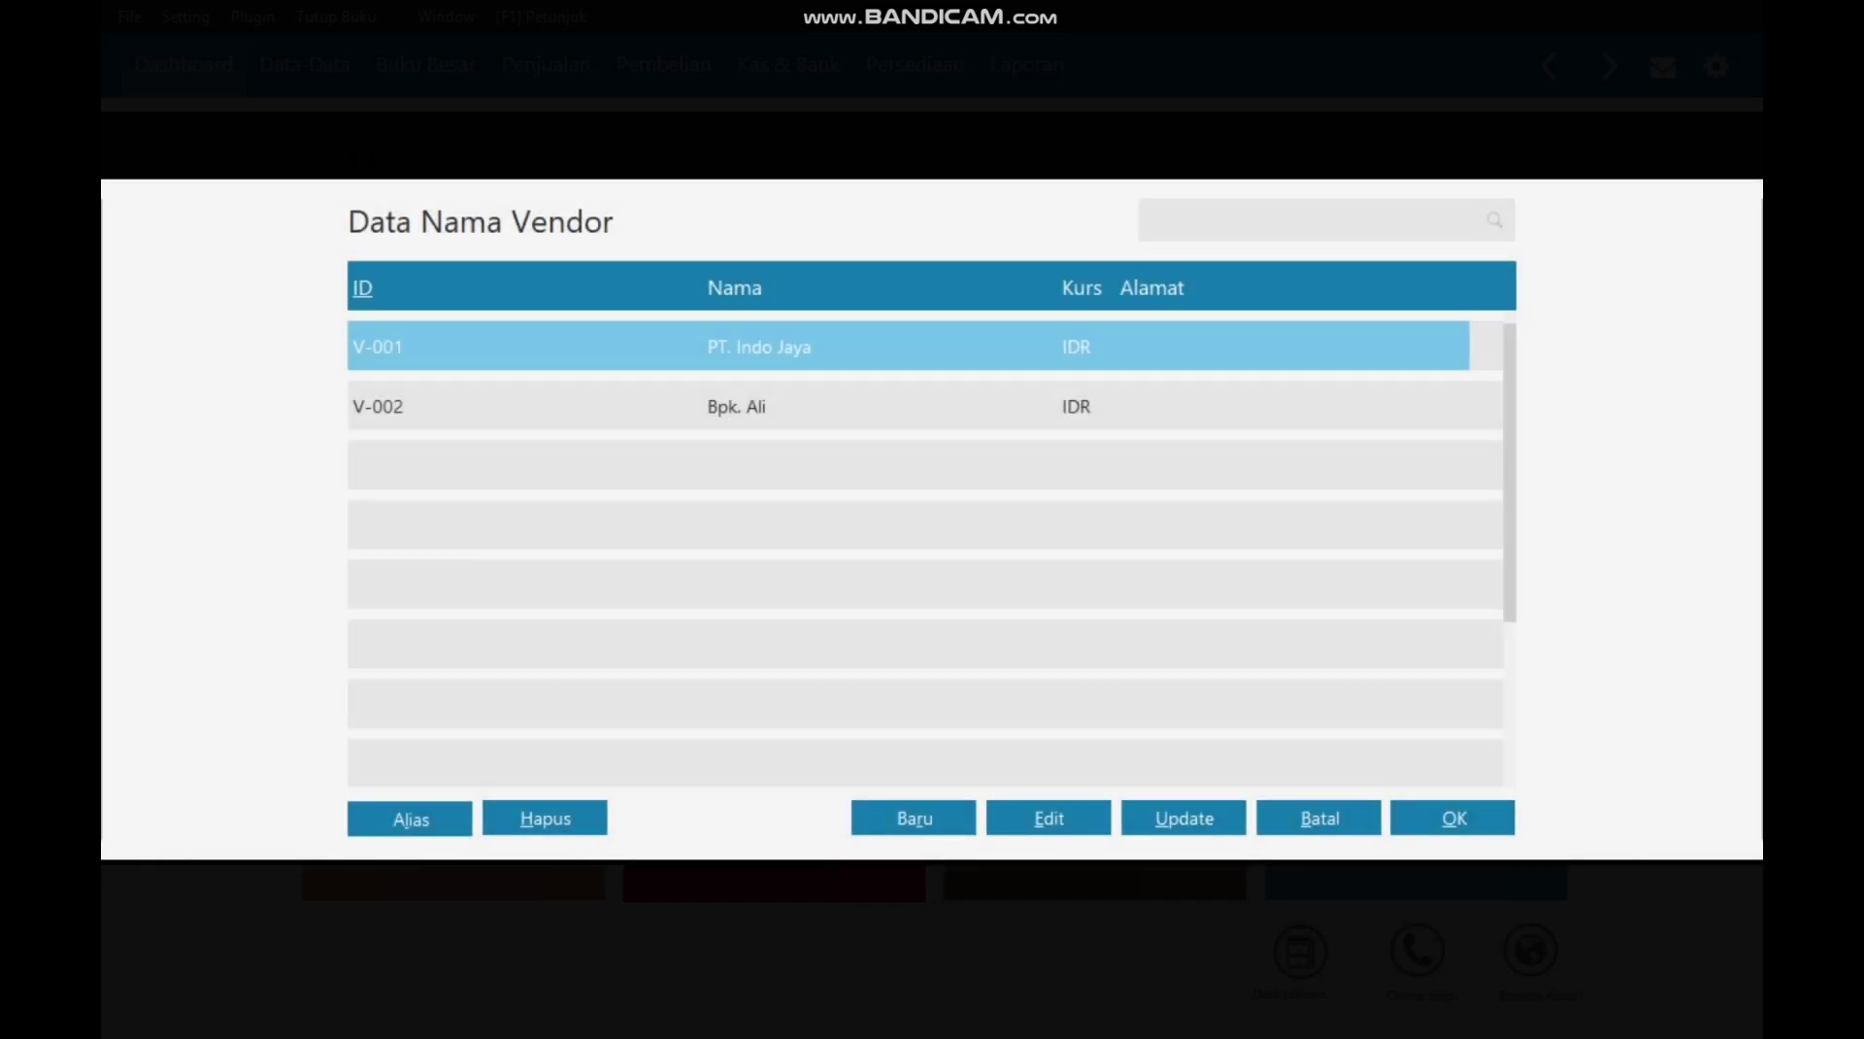
{"action": "key", "text": "Tab"}
{"action": "key", "text": "Tab"}
{"action": "key", "text": "Return"}
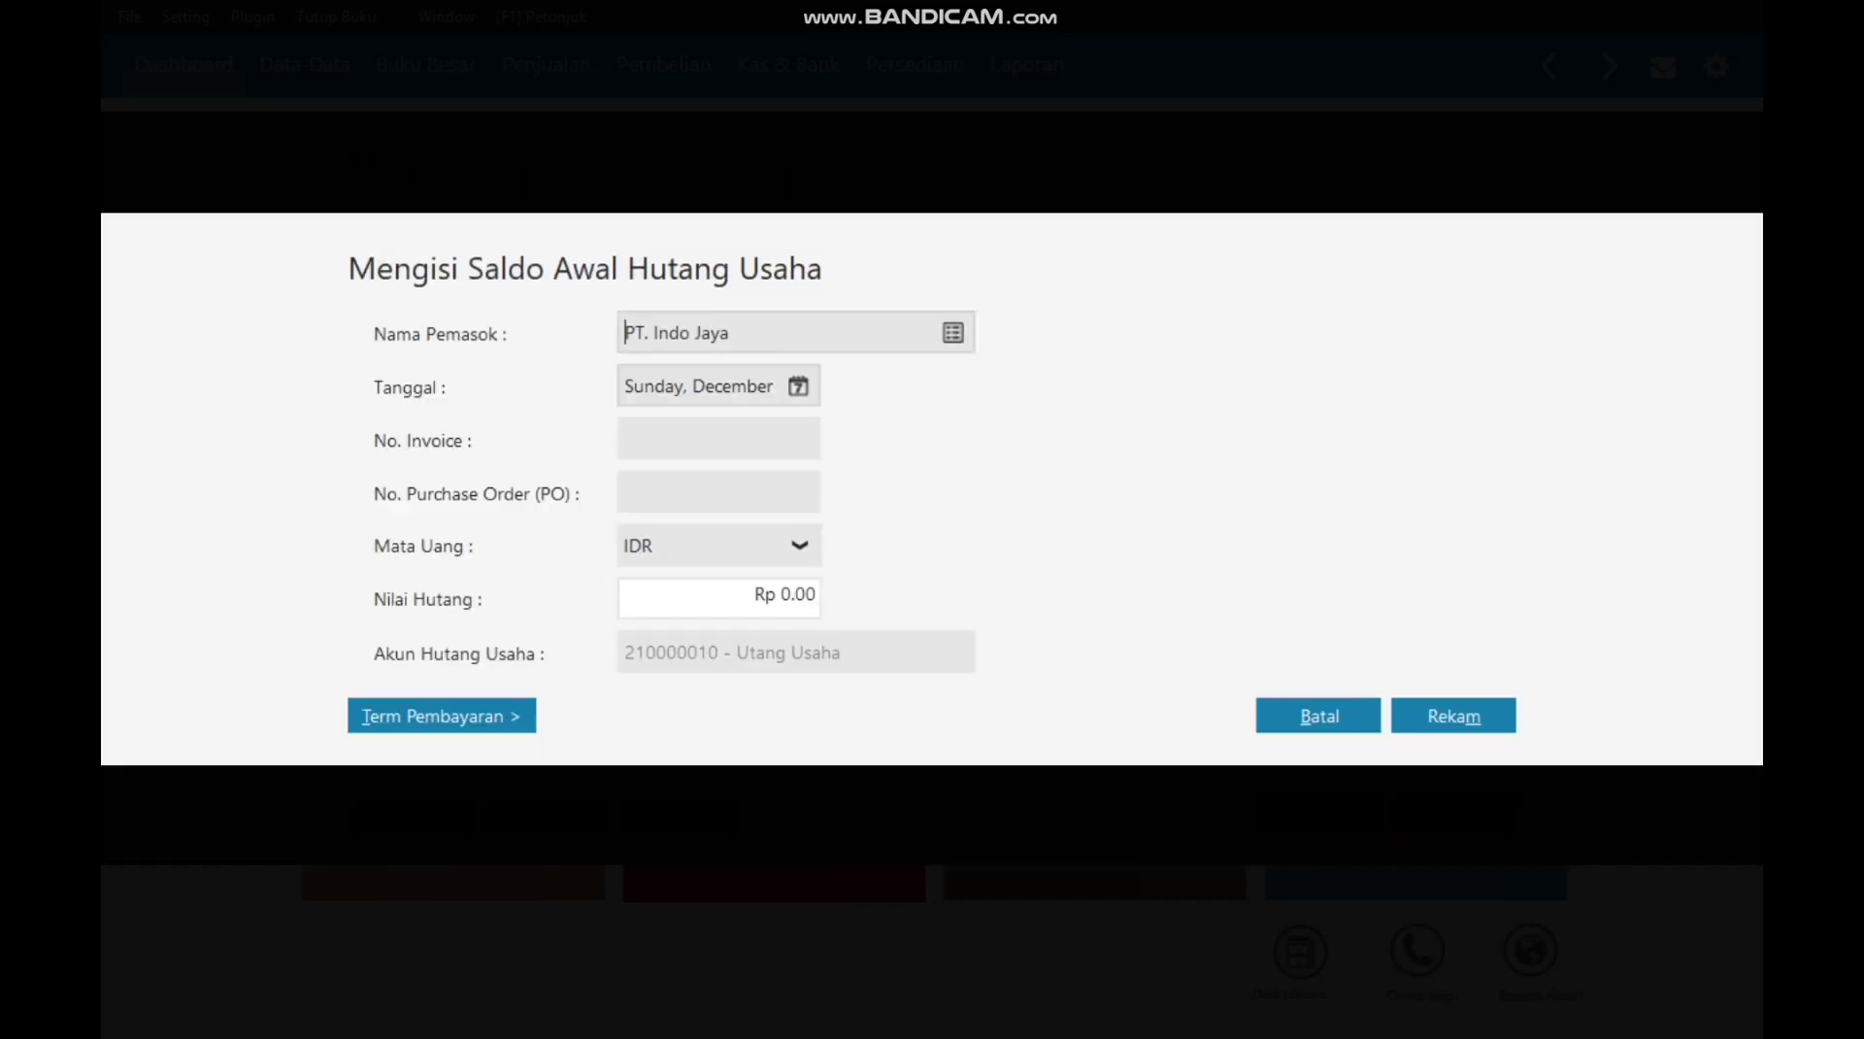
Step: Date the payable 5 November 2024 with invoice INV-01 for 12,900,000
{"action": "left_click", "coordinate": [798, 387]}
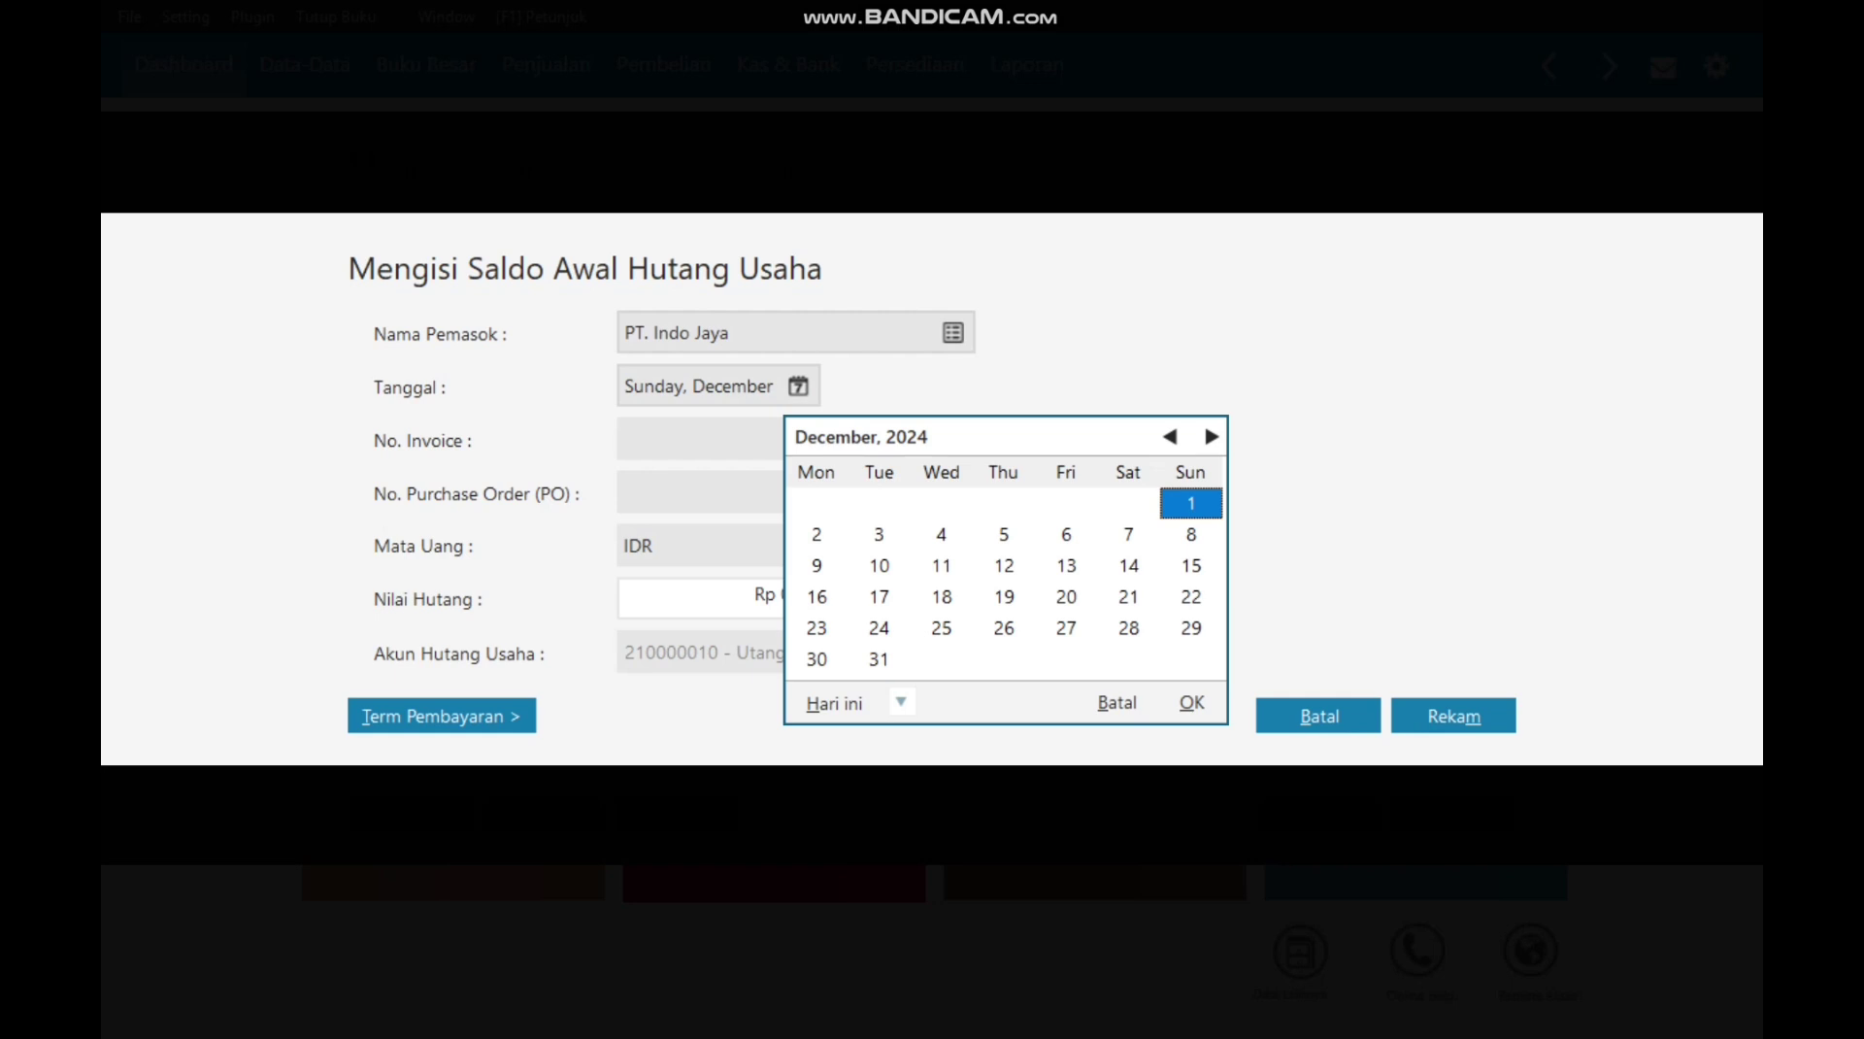
{"action": "key", "text": "Page_Up"}
{"action": "key", "text": "Right"}
{"action": "key", "text": "Right"}
{"action": "key", "text": "Right"}
{"action": "key", "text": "Right"}
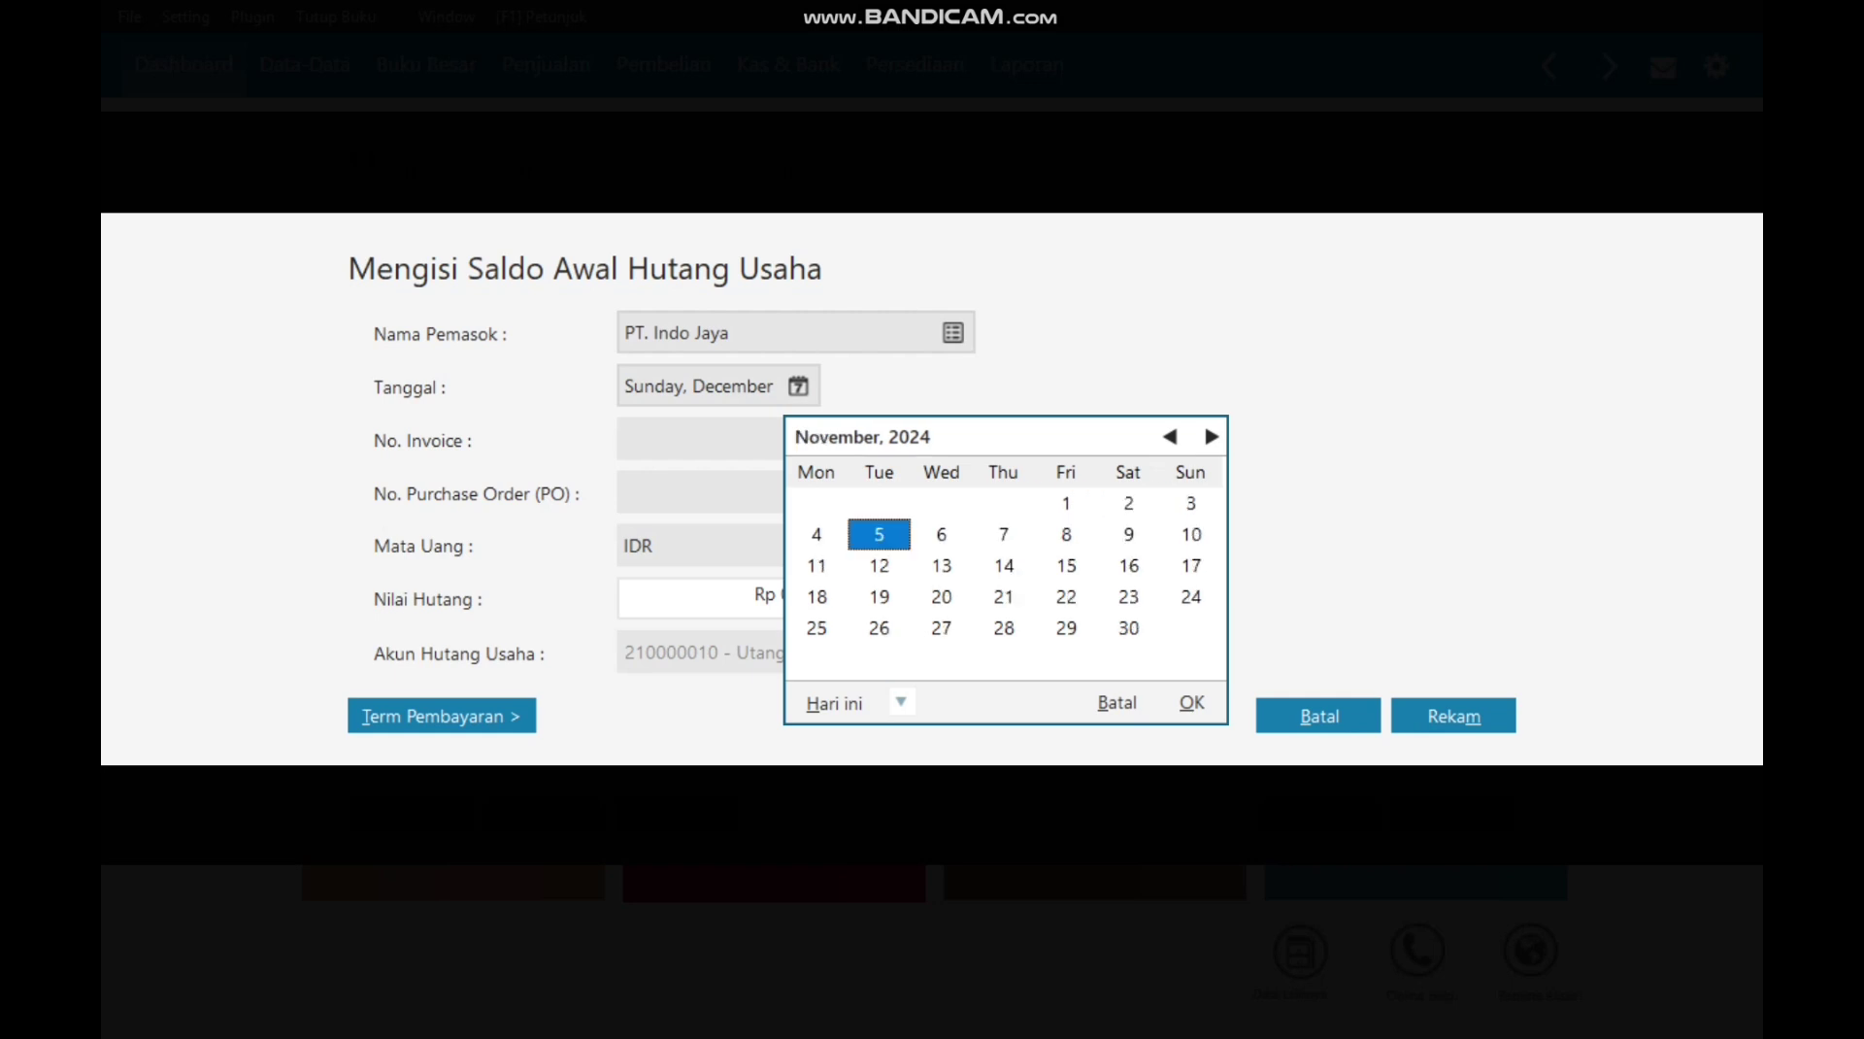
{"action": "key", "text": "Tab"}
{"action": "key", "text": "Tab"}
{"action": "key", "text": "Return"}
{"action": "key", "text": "Tab"}
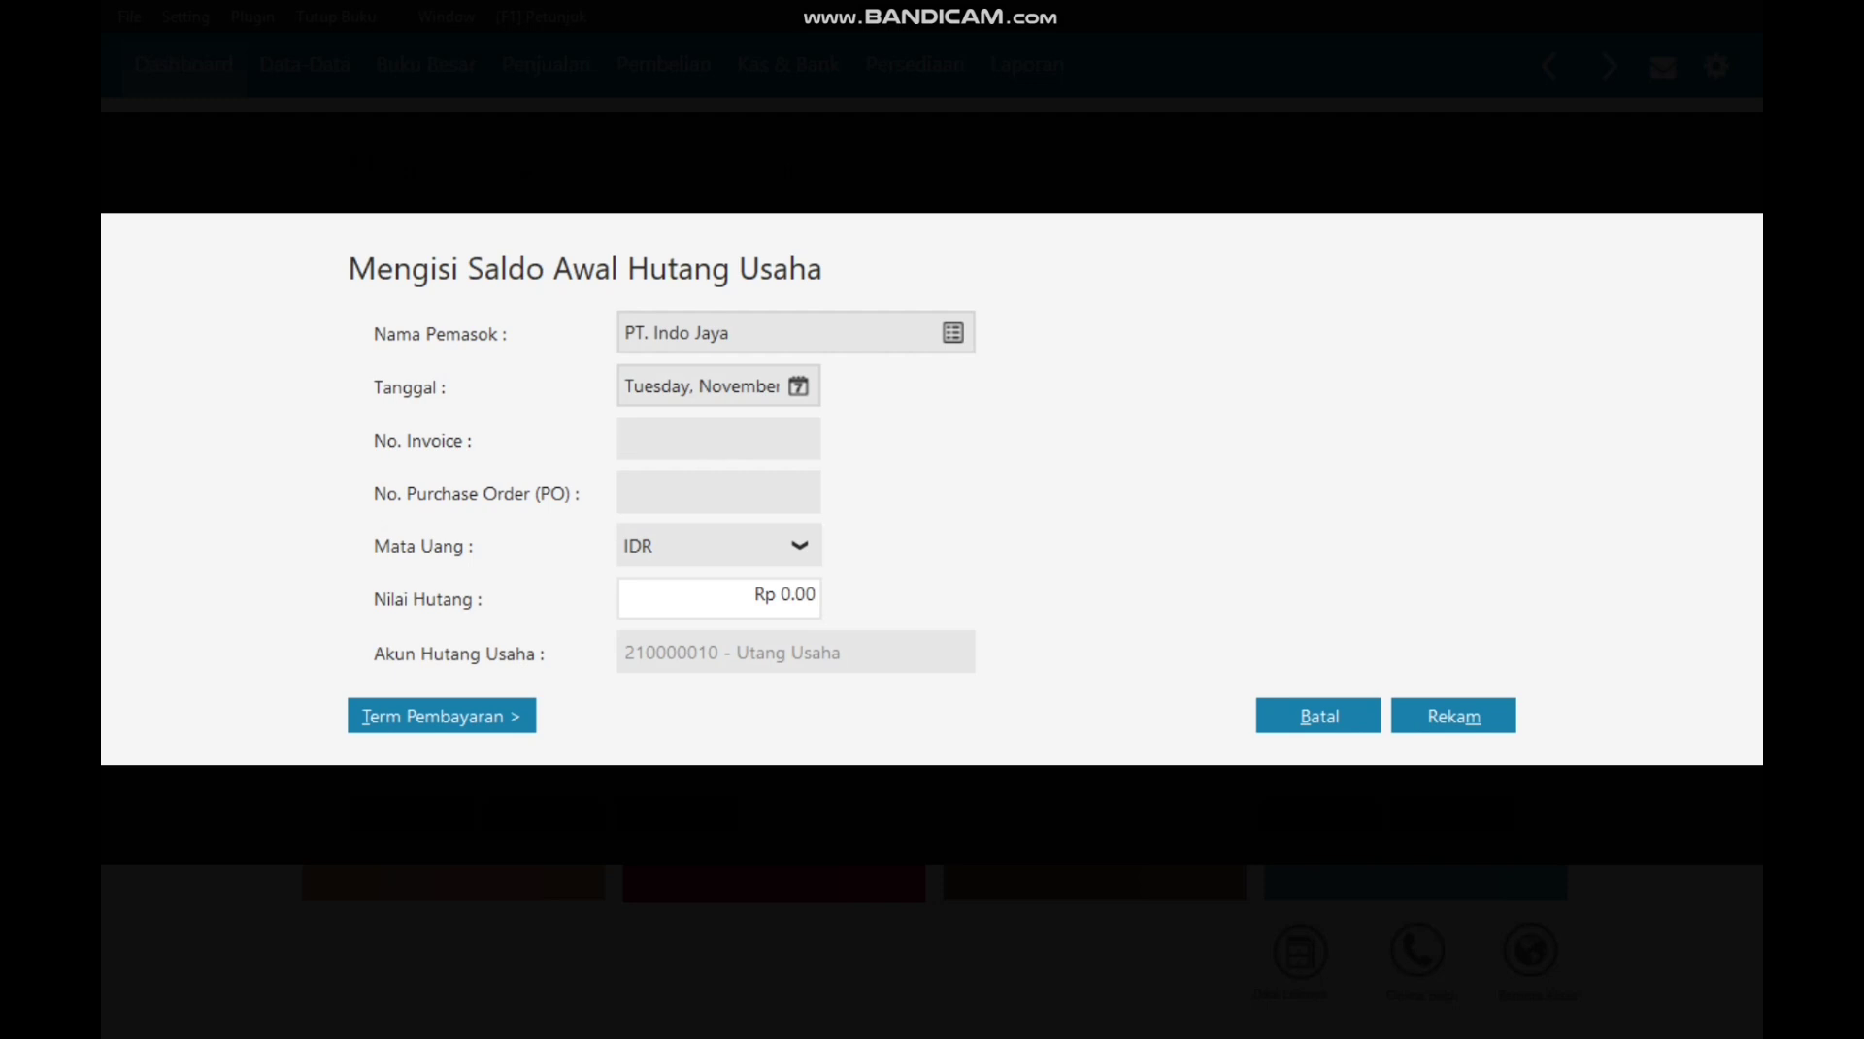
{"action": "type", "text": "INV-01"}
{"action": "left_click", "coordinate": [785, 595]}
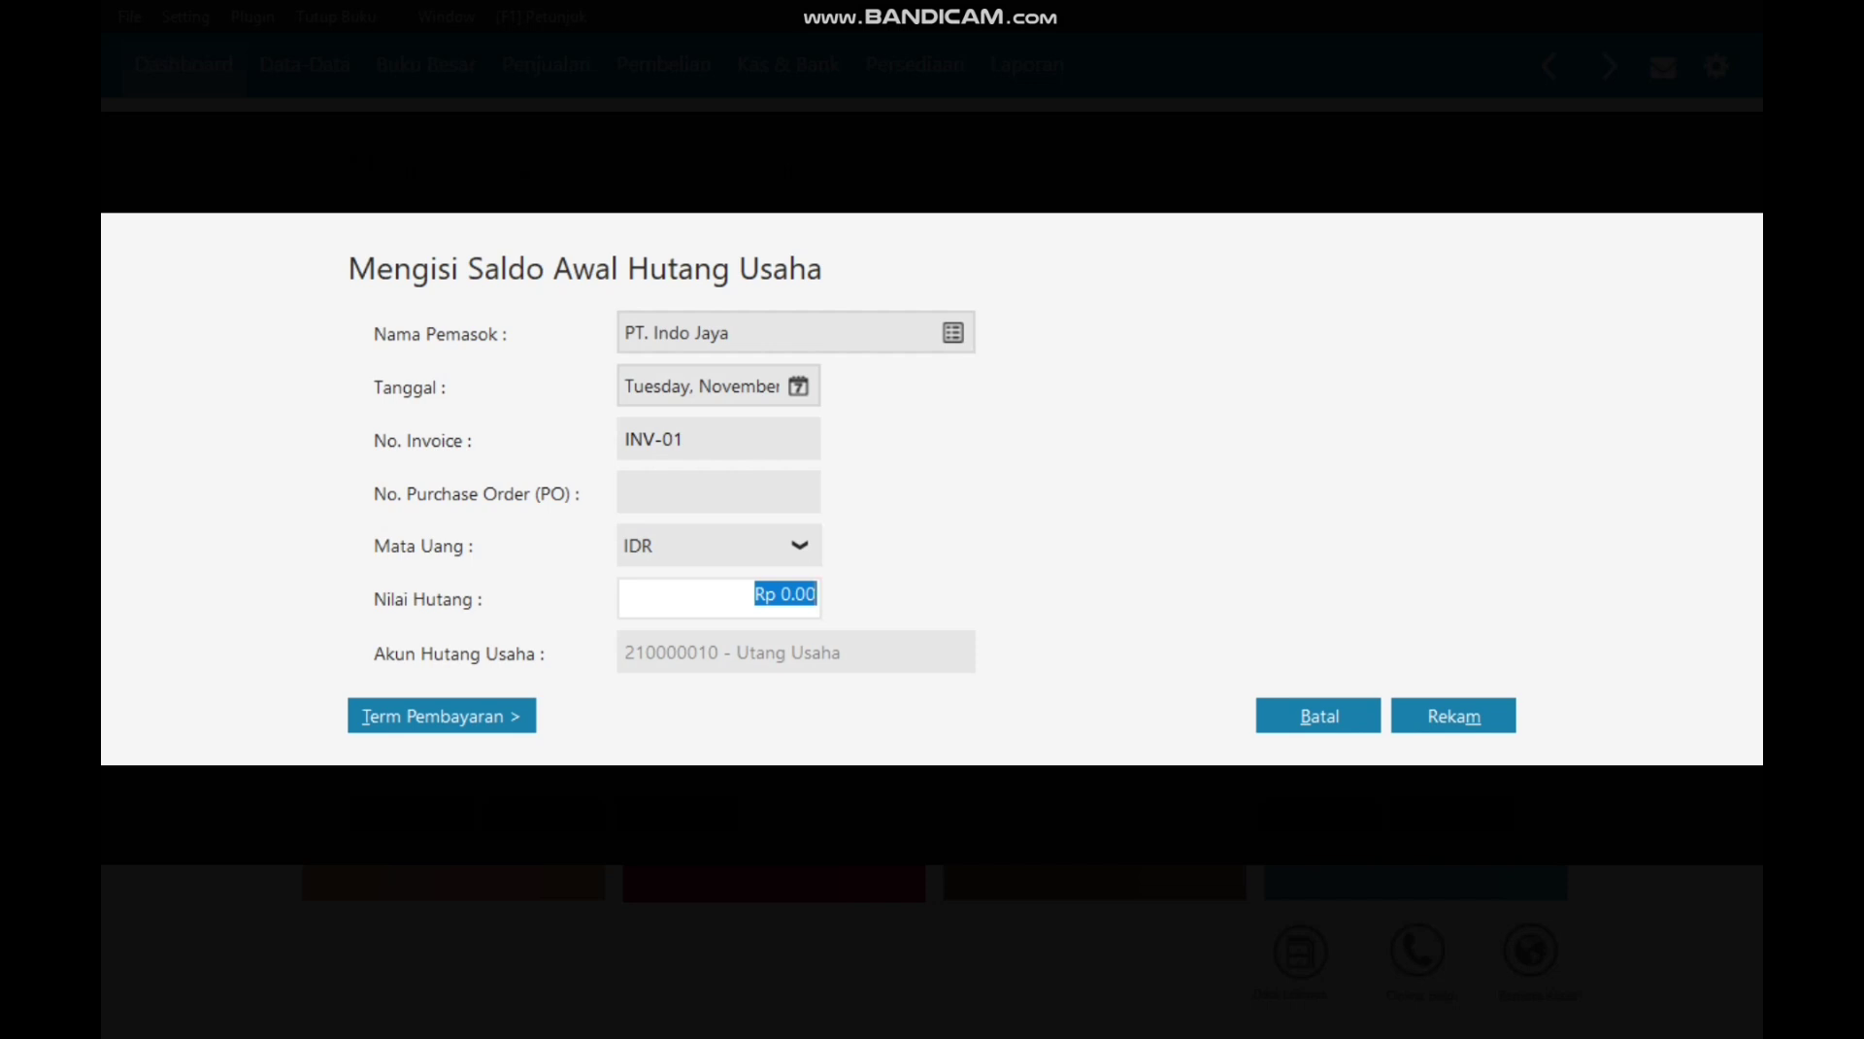
{"action": "type", "text": "12,900,00"}
{"action": "type", "text": "0"}
{"action": "key", "text": "alt+t"}
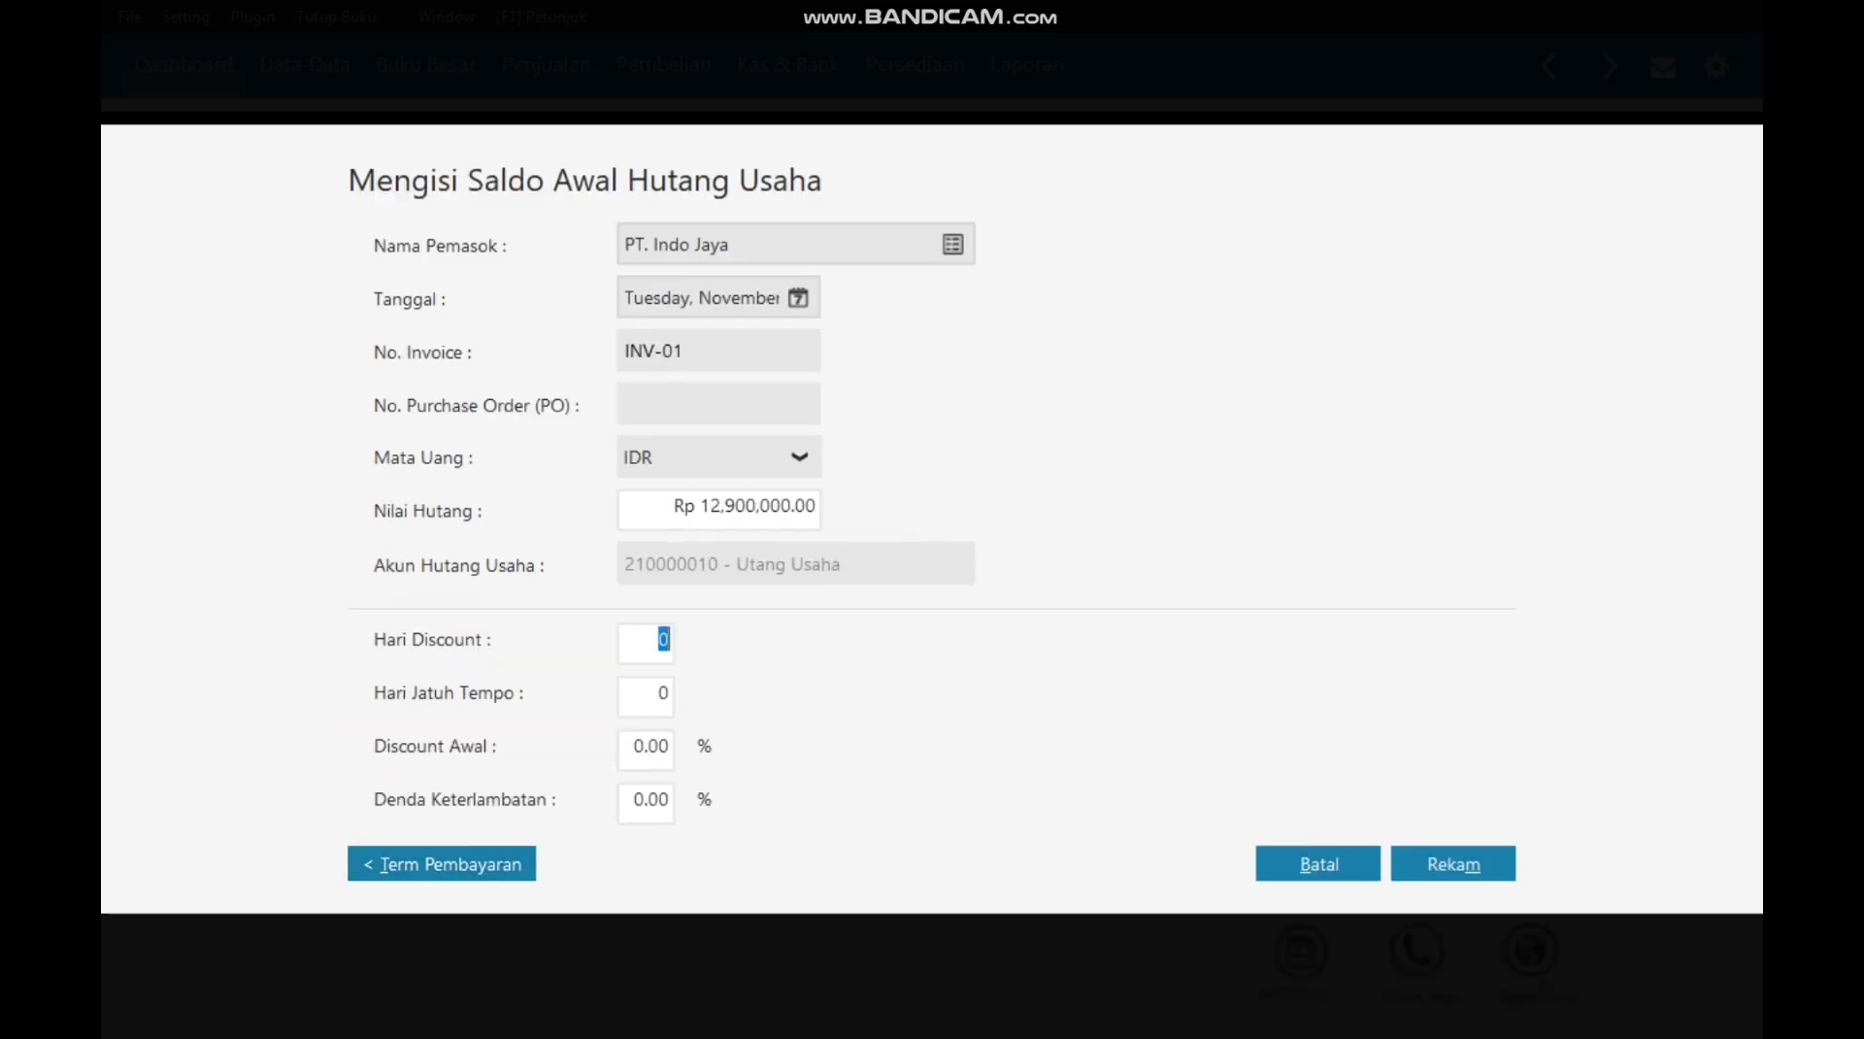
Step: Set payment terms of 10 discount days, 30 due days, 2% discount and save the payable
{"action": "type", "text": "10"}
{"action": "key", "text": "Tab"}
{"action": "type", "text": "30"}
{"action": "key", "text": "Tab"}
{"action": "type", "text": "2"}
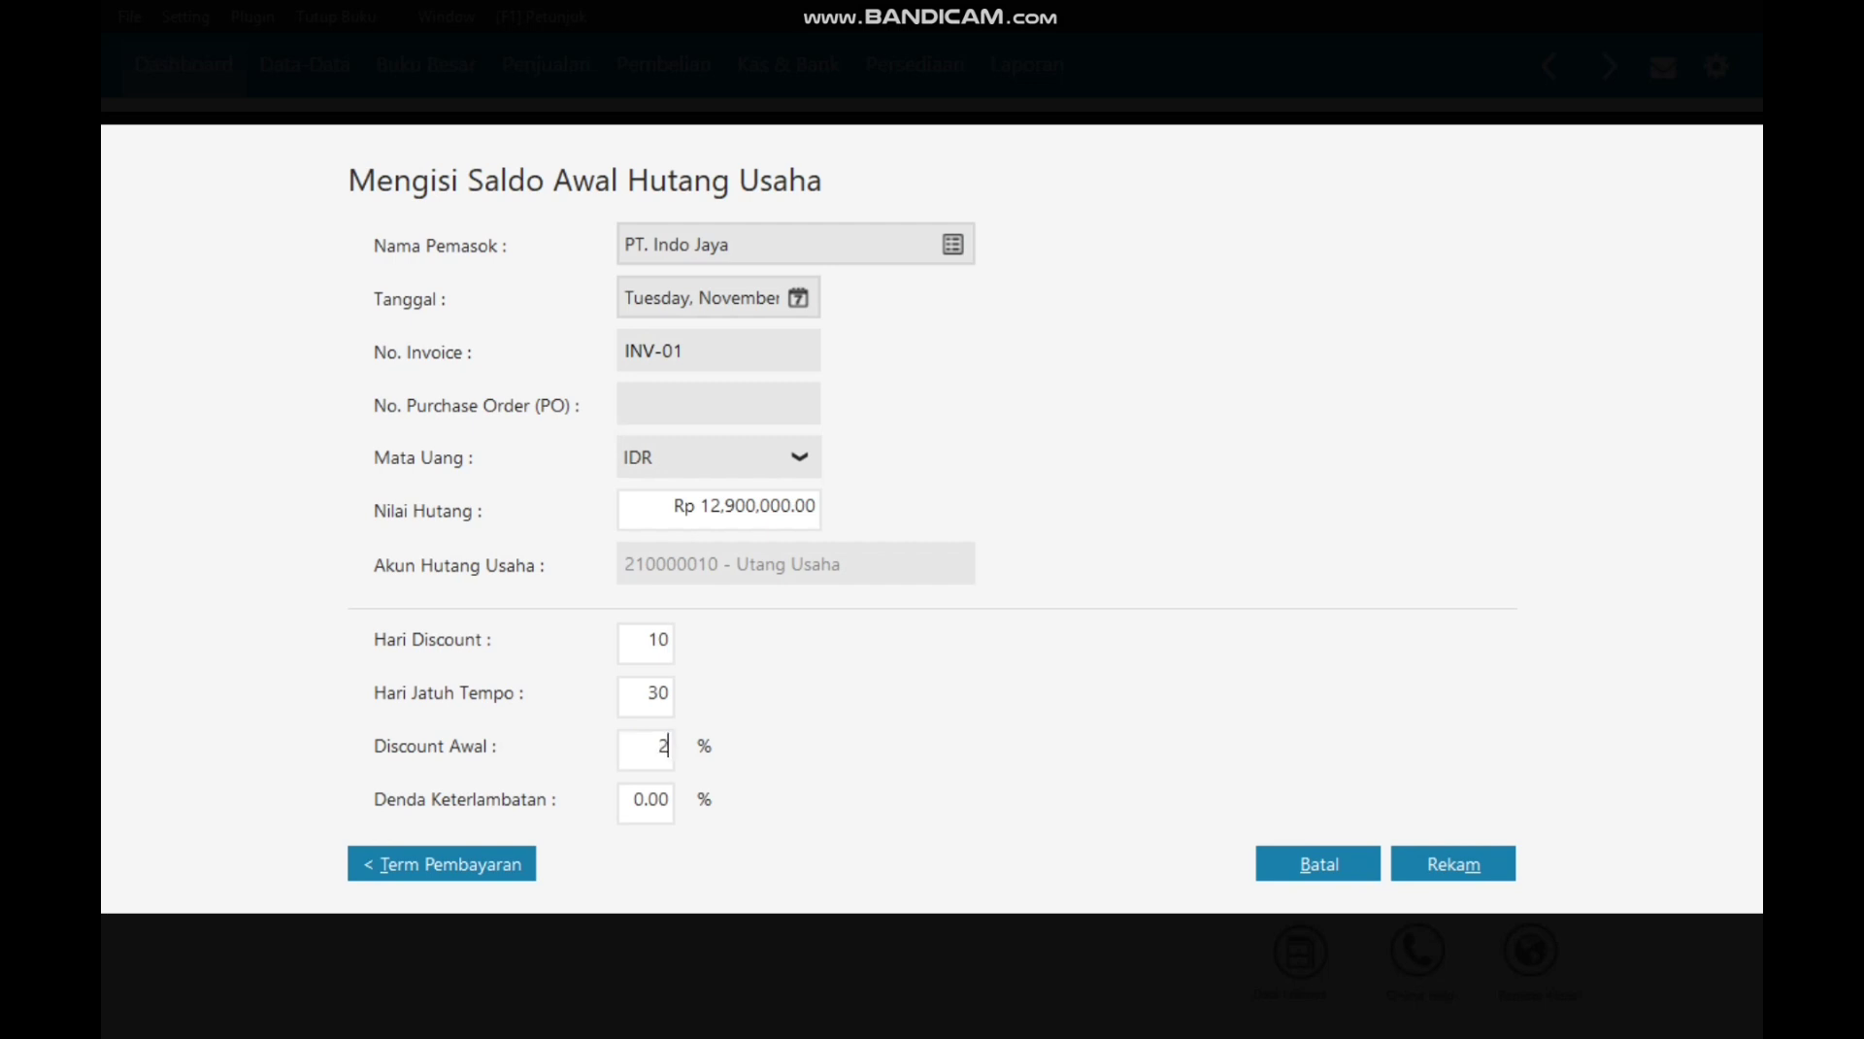
{"action": "left_click", "coordinate": [1453, 863]}
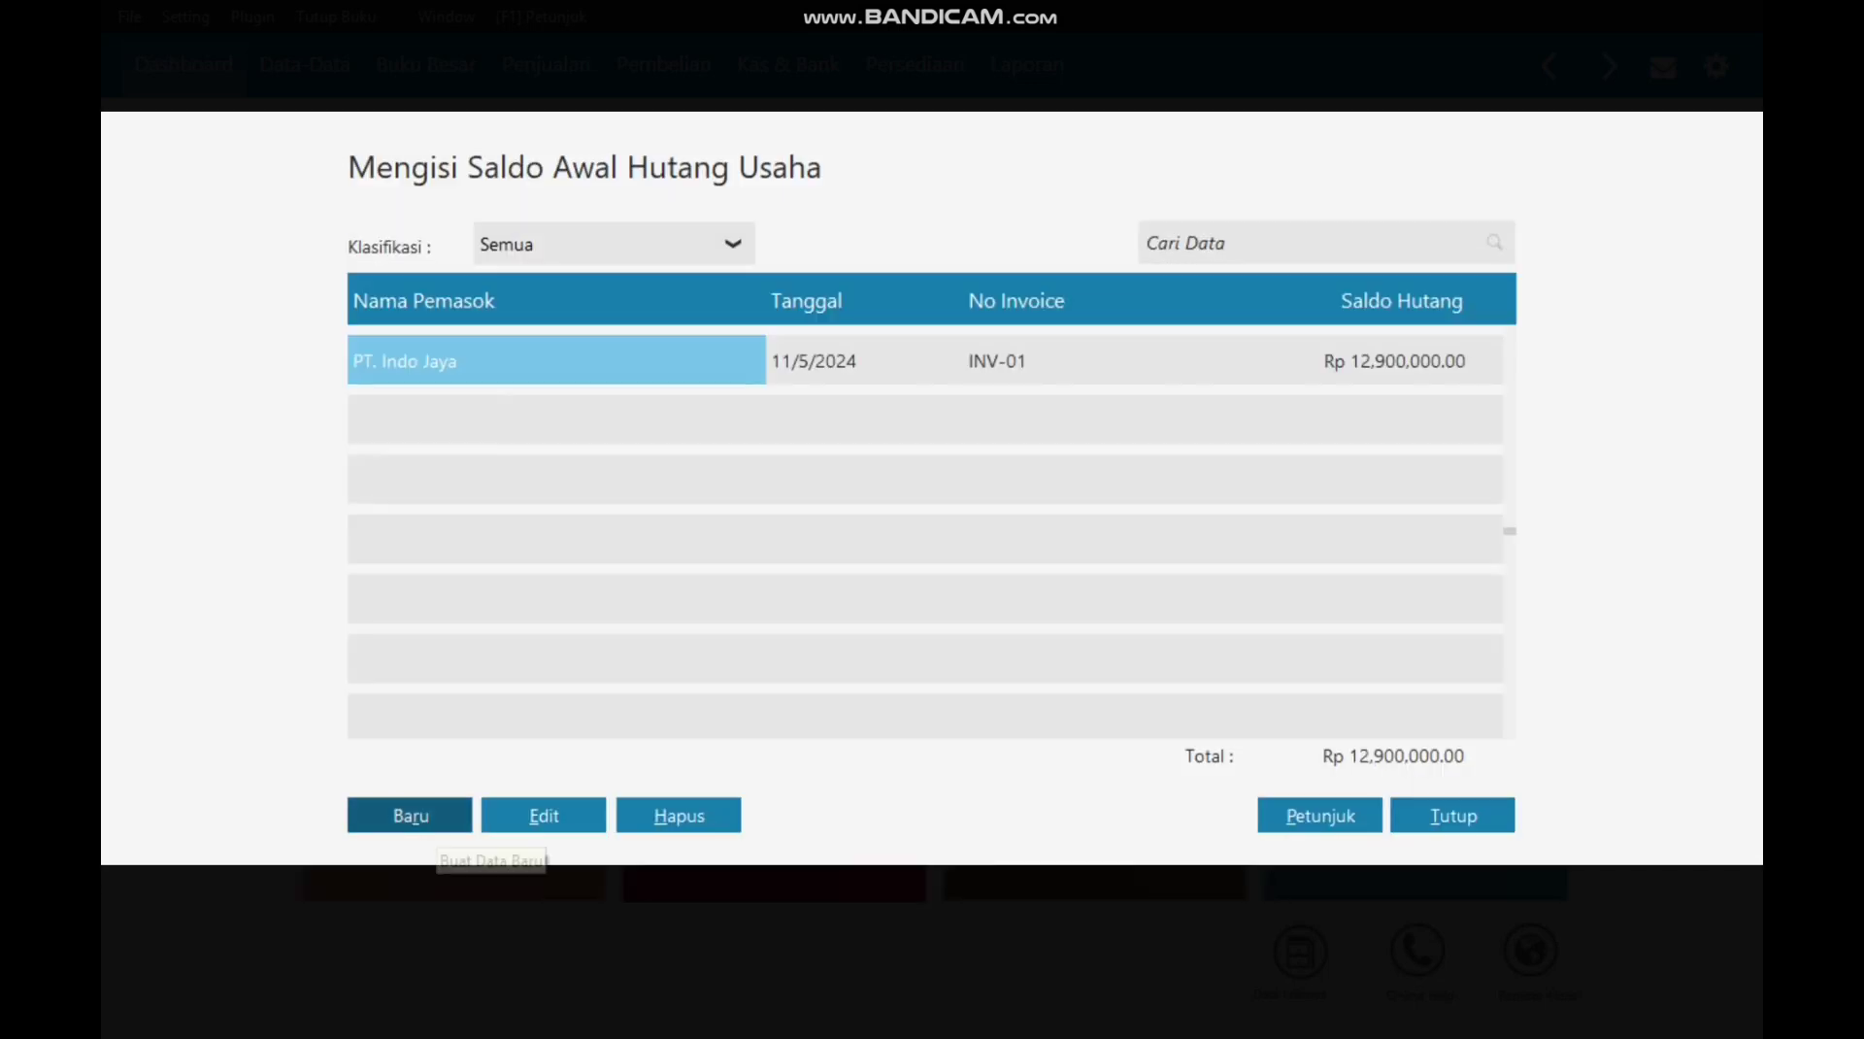
{"action": "left_click", "coordinate": [415, 818]}
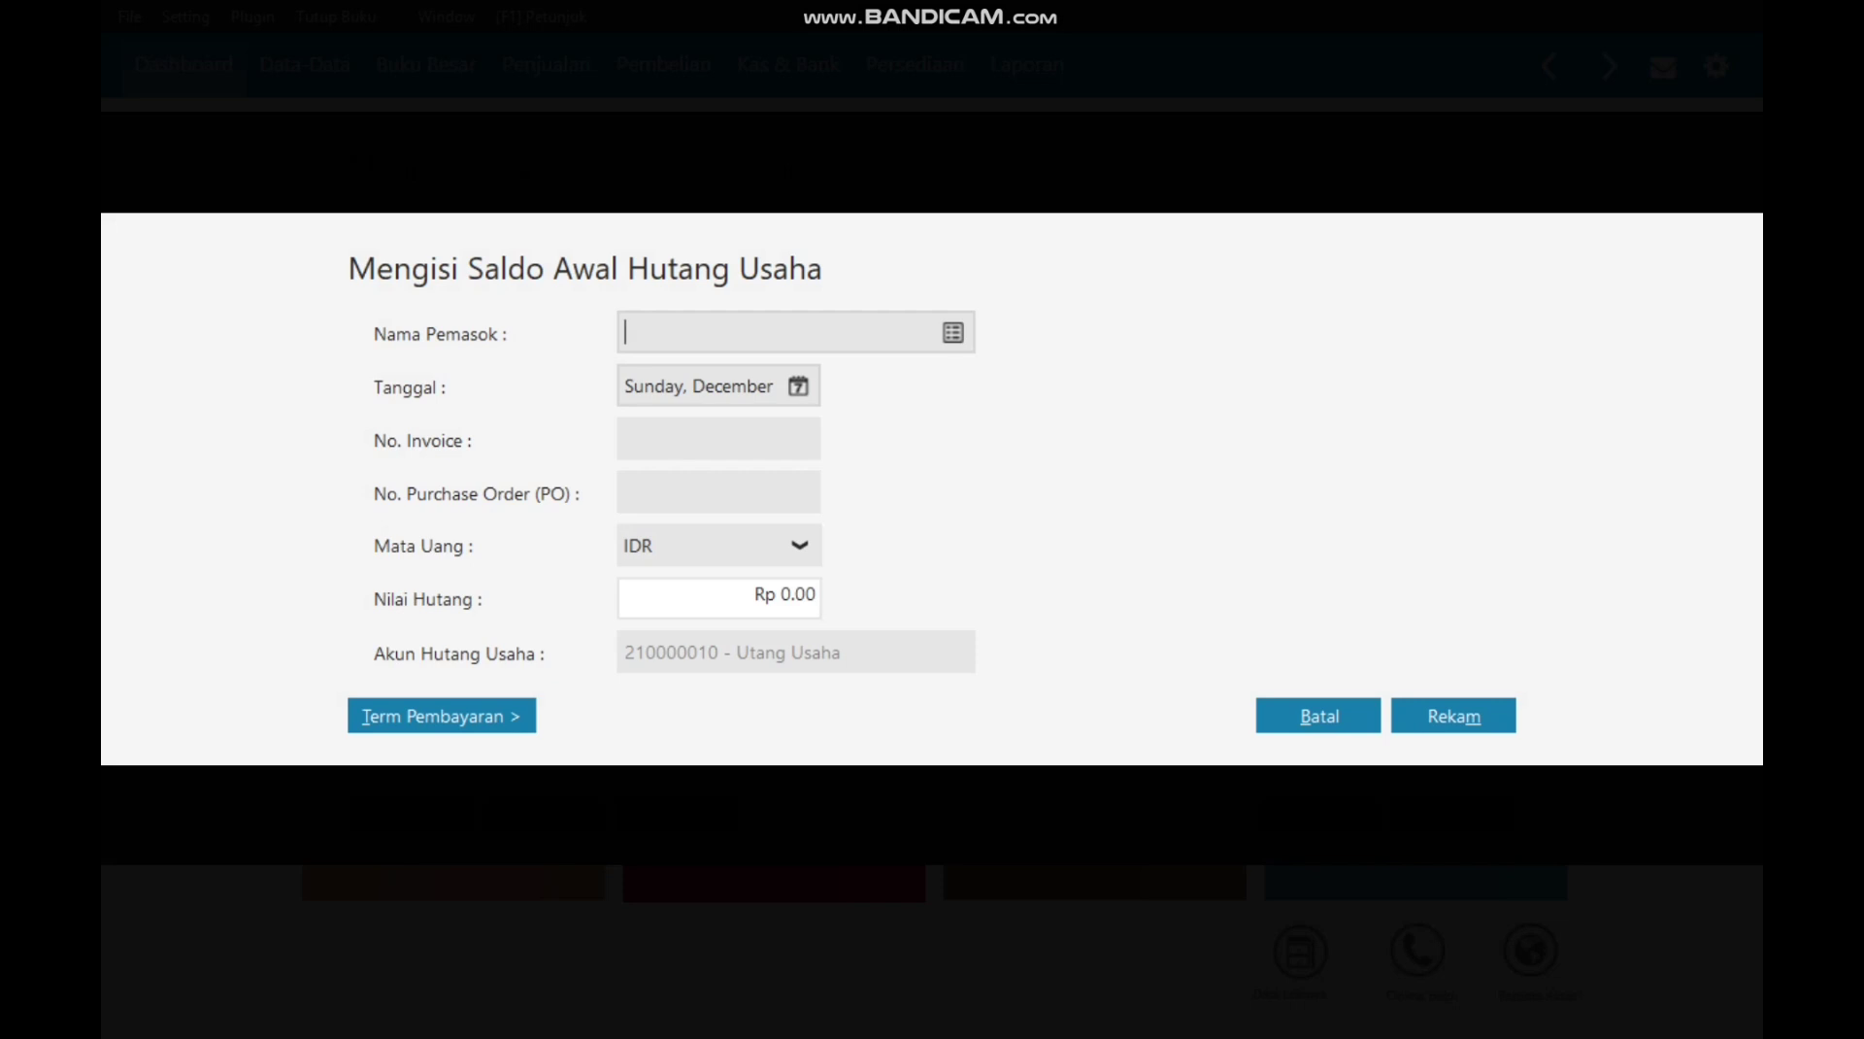
Step: Choose supplier V-002, date 30 December 2024, and invoice number INV-02
{"action": "left_click", "coordinate": [953, 333]}
{"action": "left_click", "coordinate": [748, 406]}
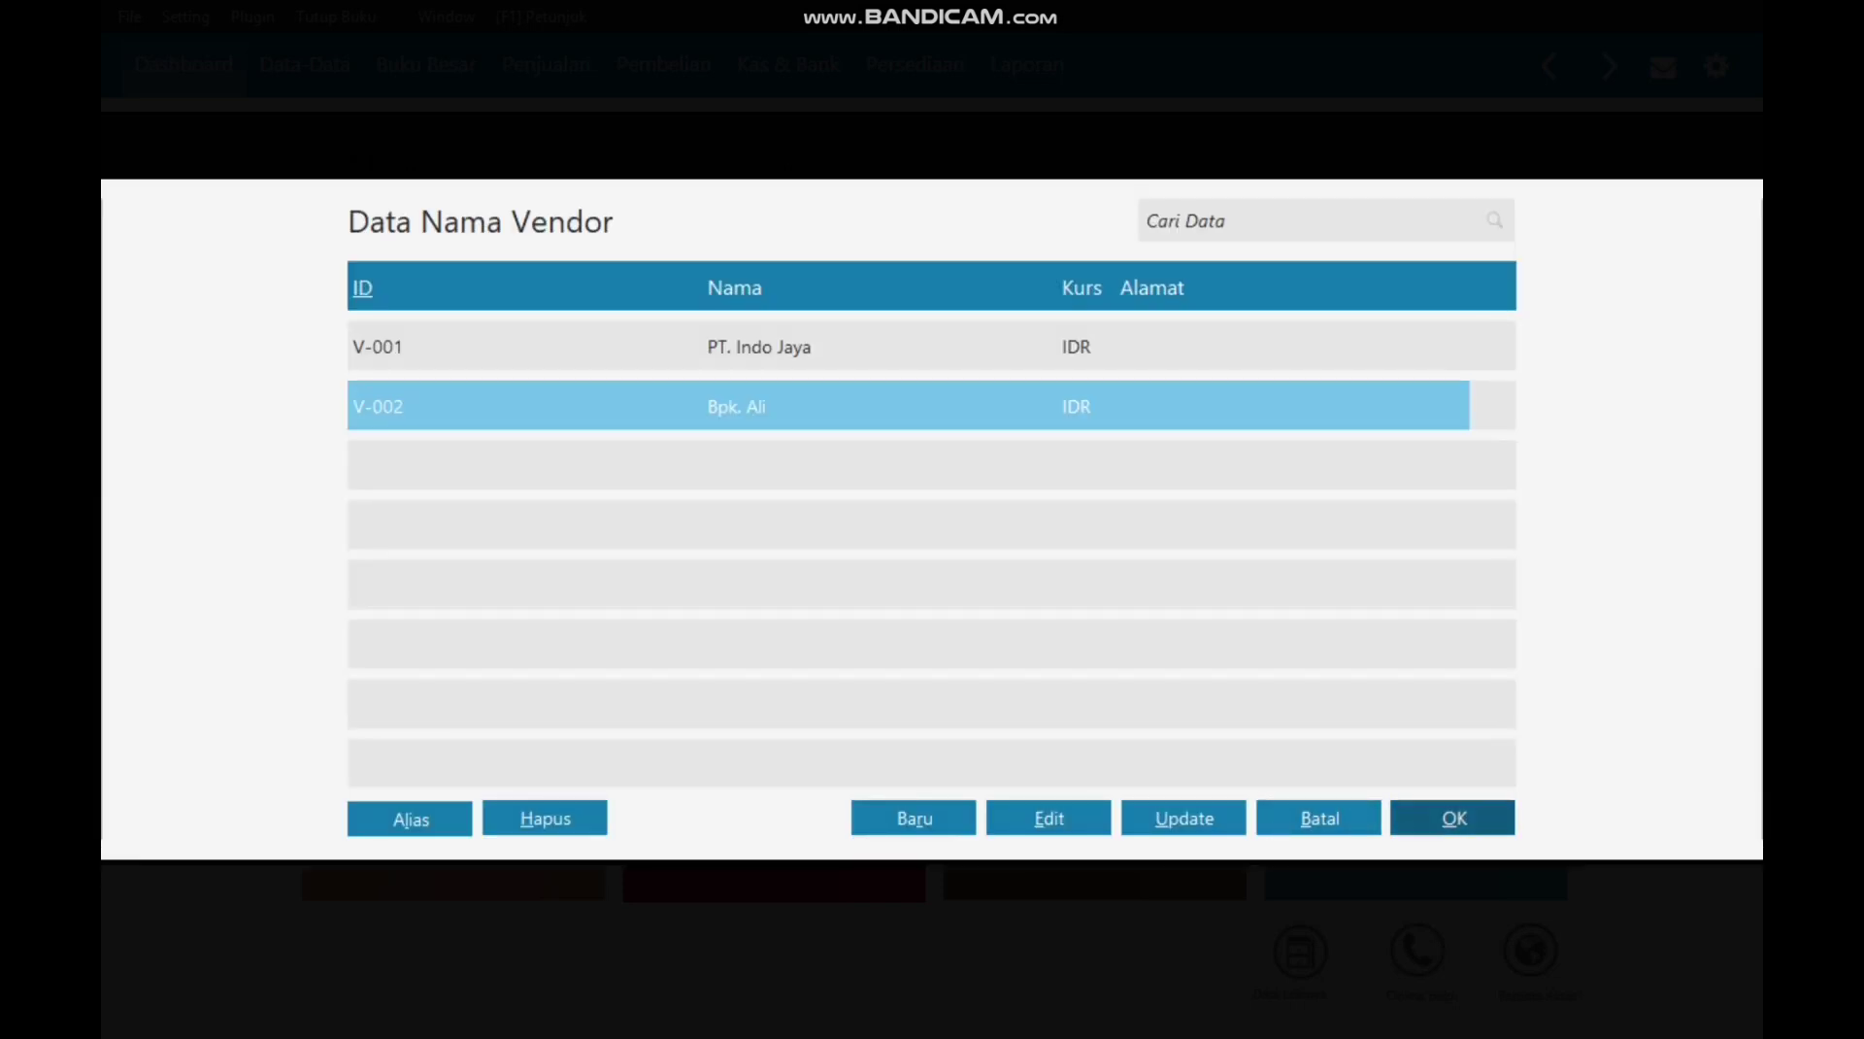
{"action": "left_click", "coordinate": [1453, 818]}
{"action": "left_click", "coordinate": [798, 387]}
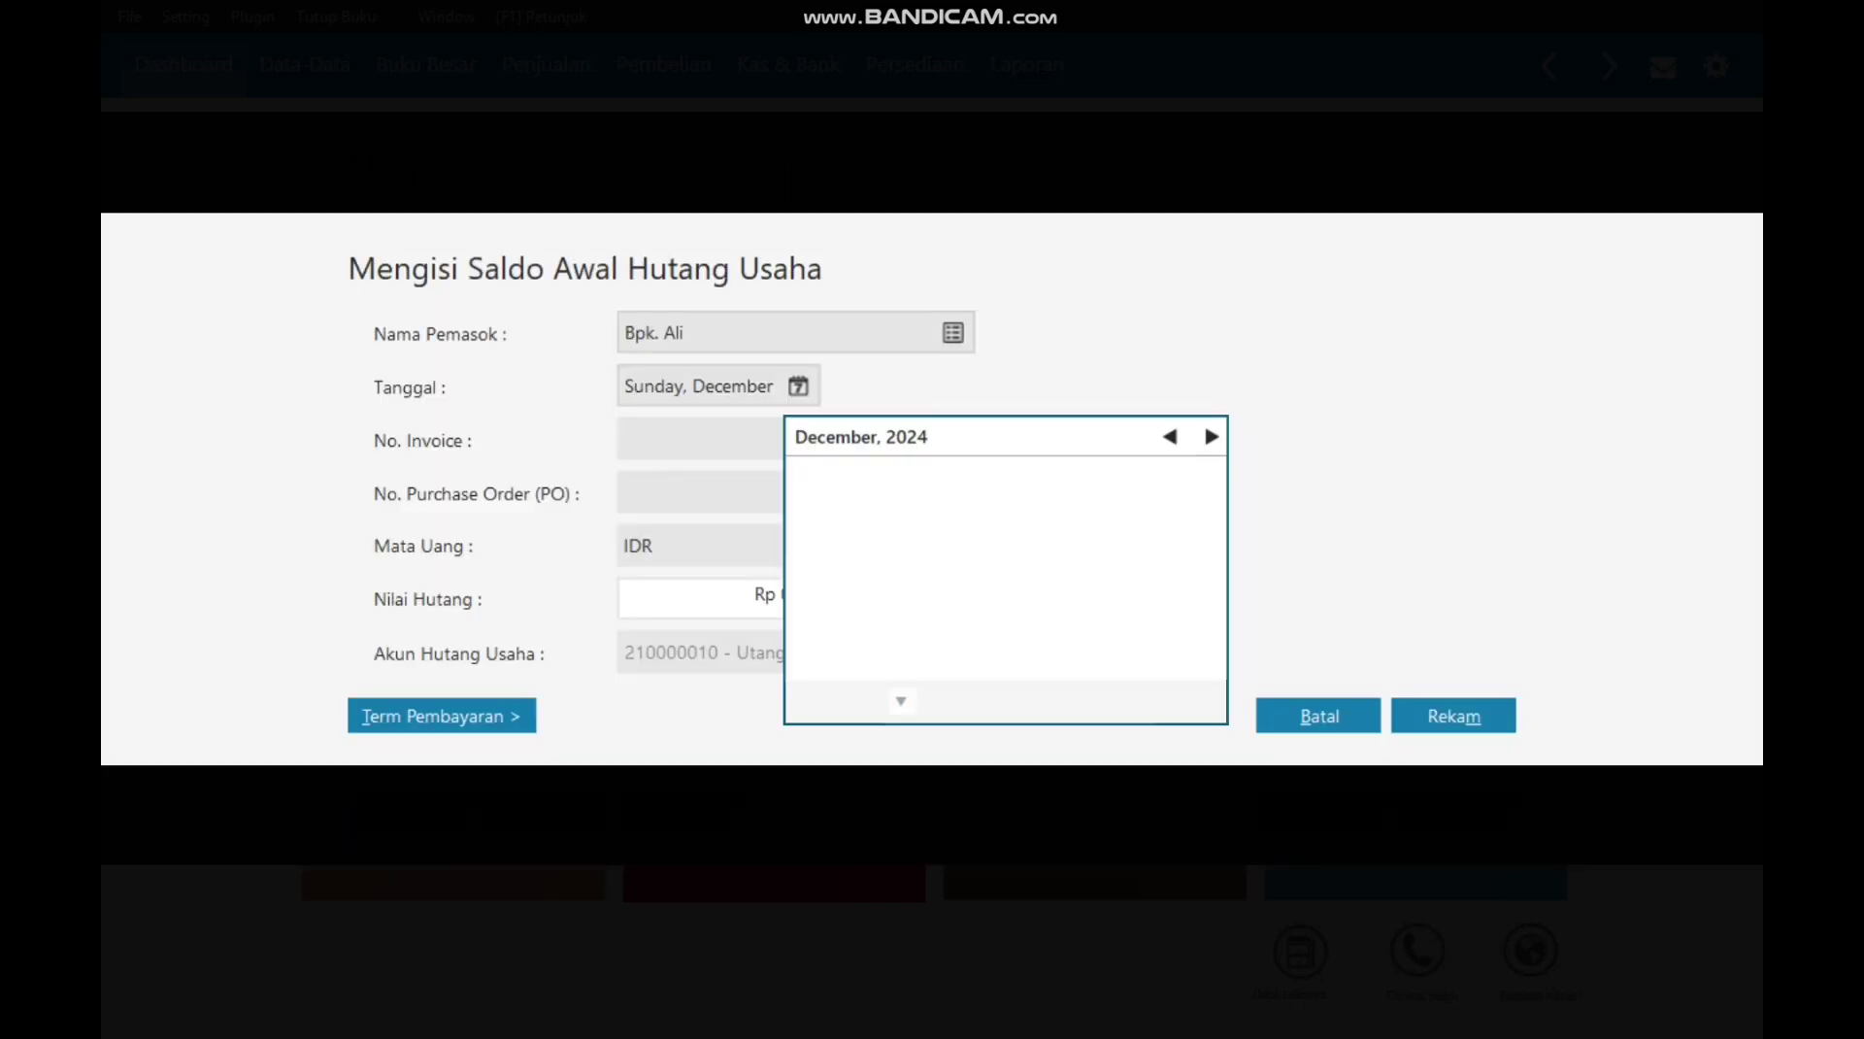
{"action": "left_click", "coordinate": [816, 658]}
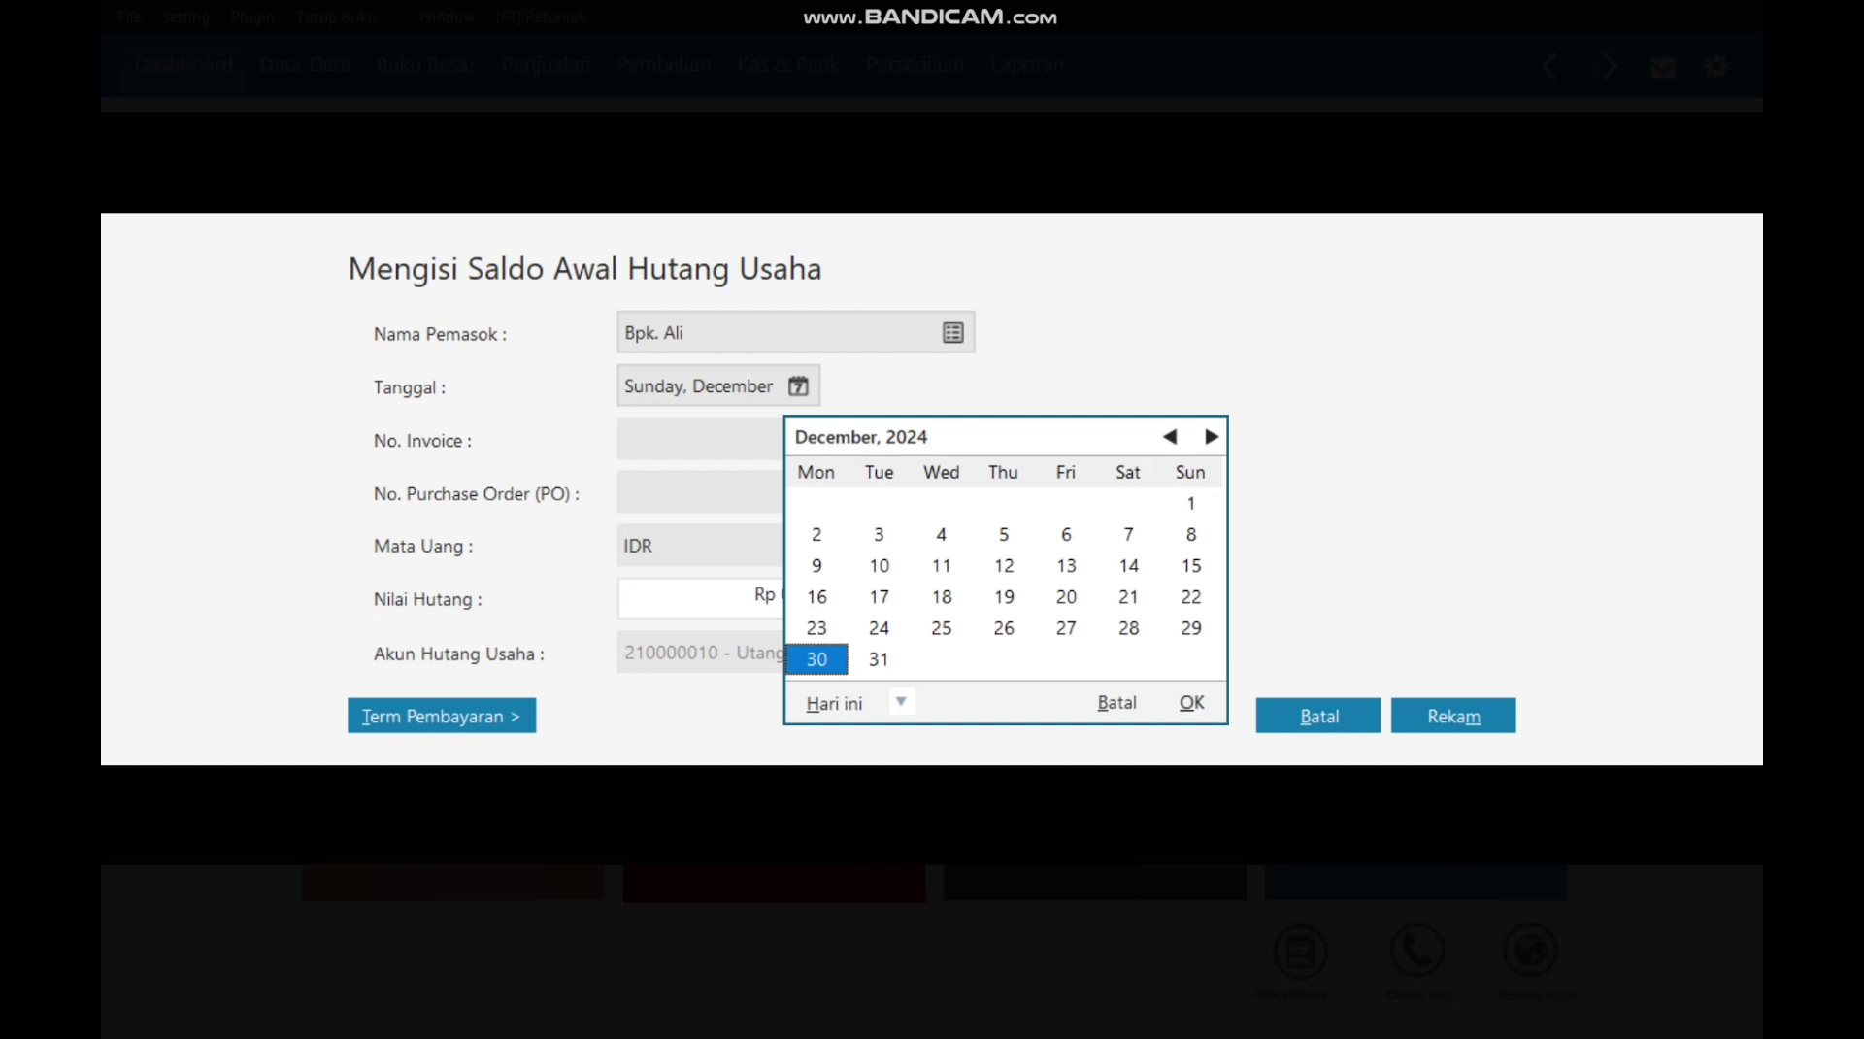
{"action": "left_click", "coordinate": [1191, 703]}
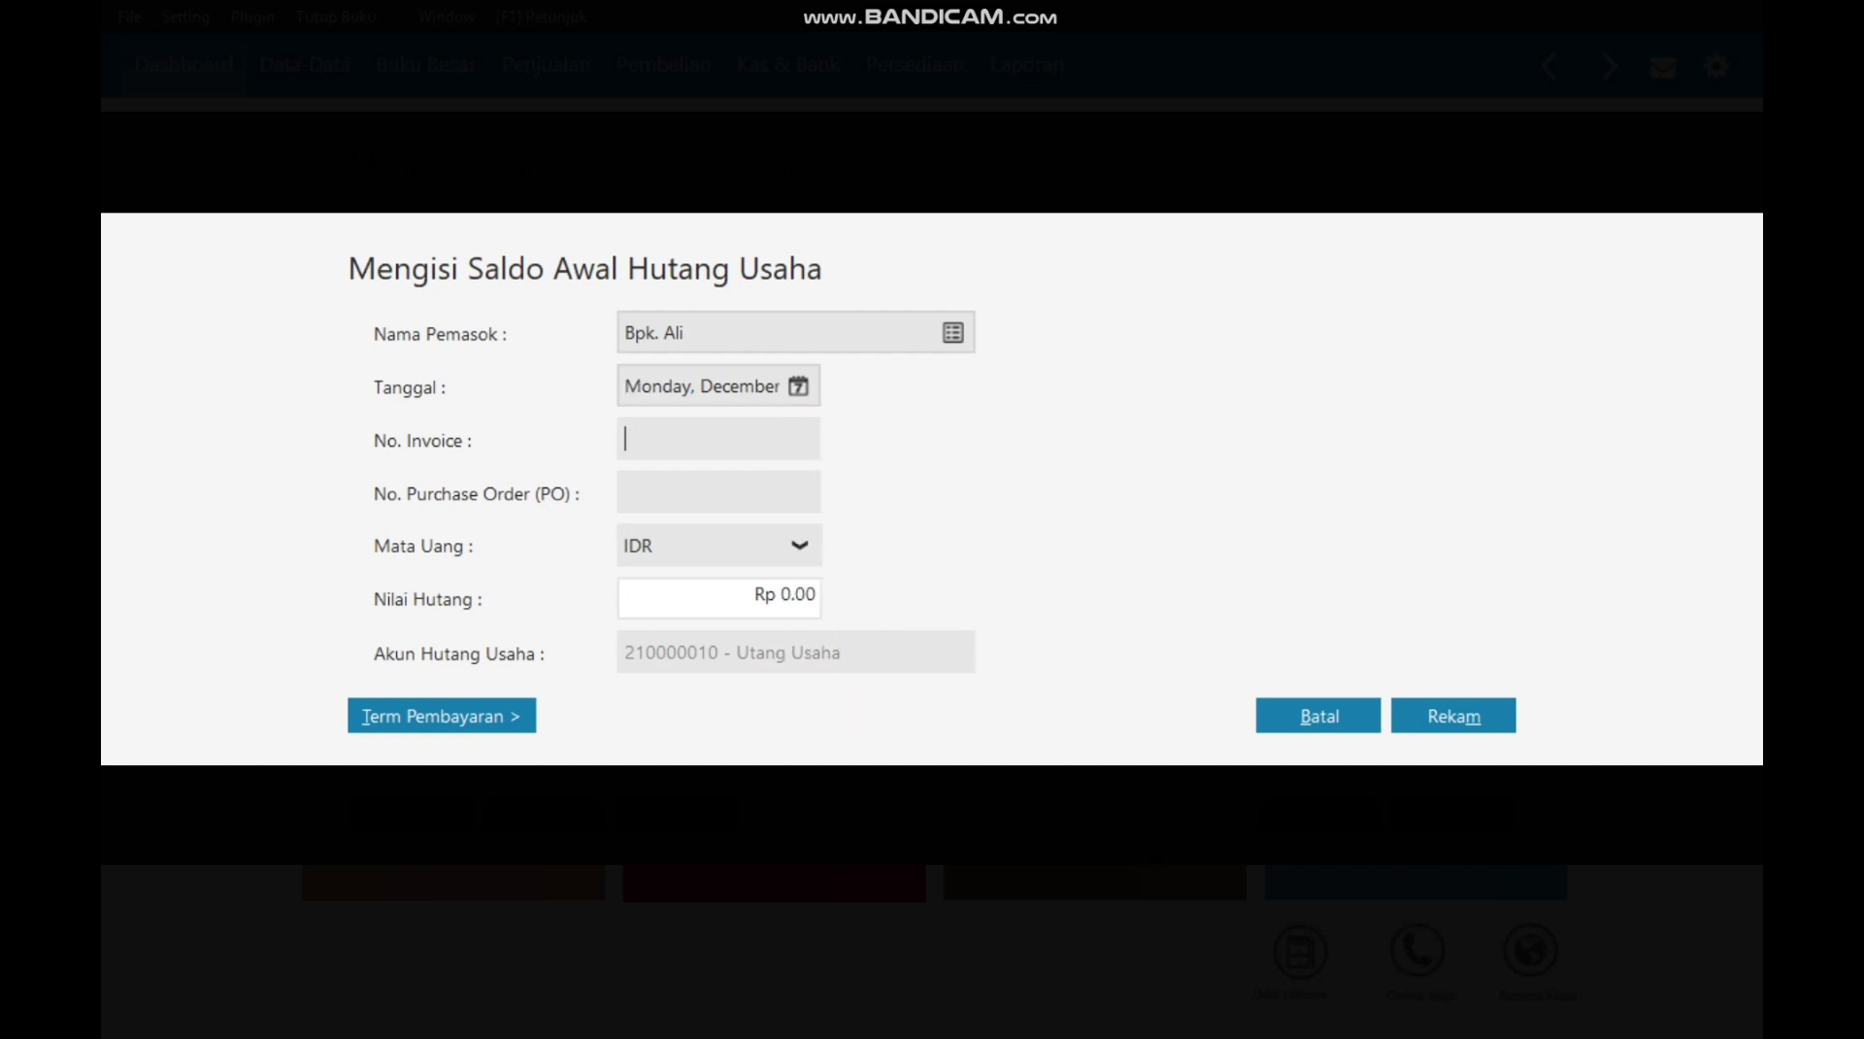
{"action": "type", "text": "INV-02"}
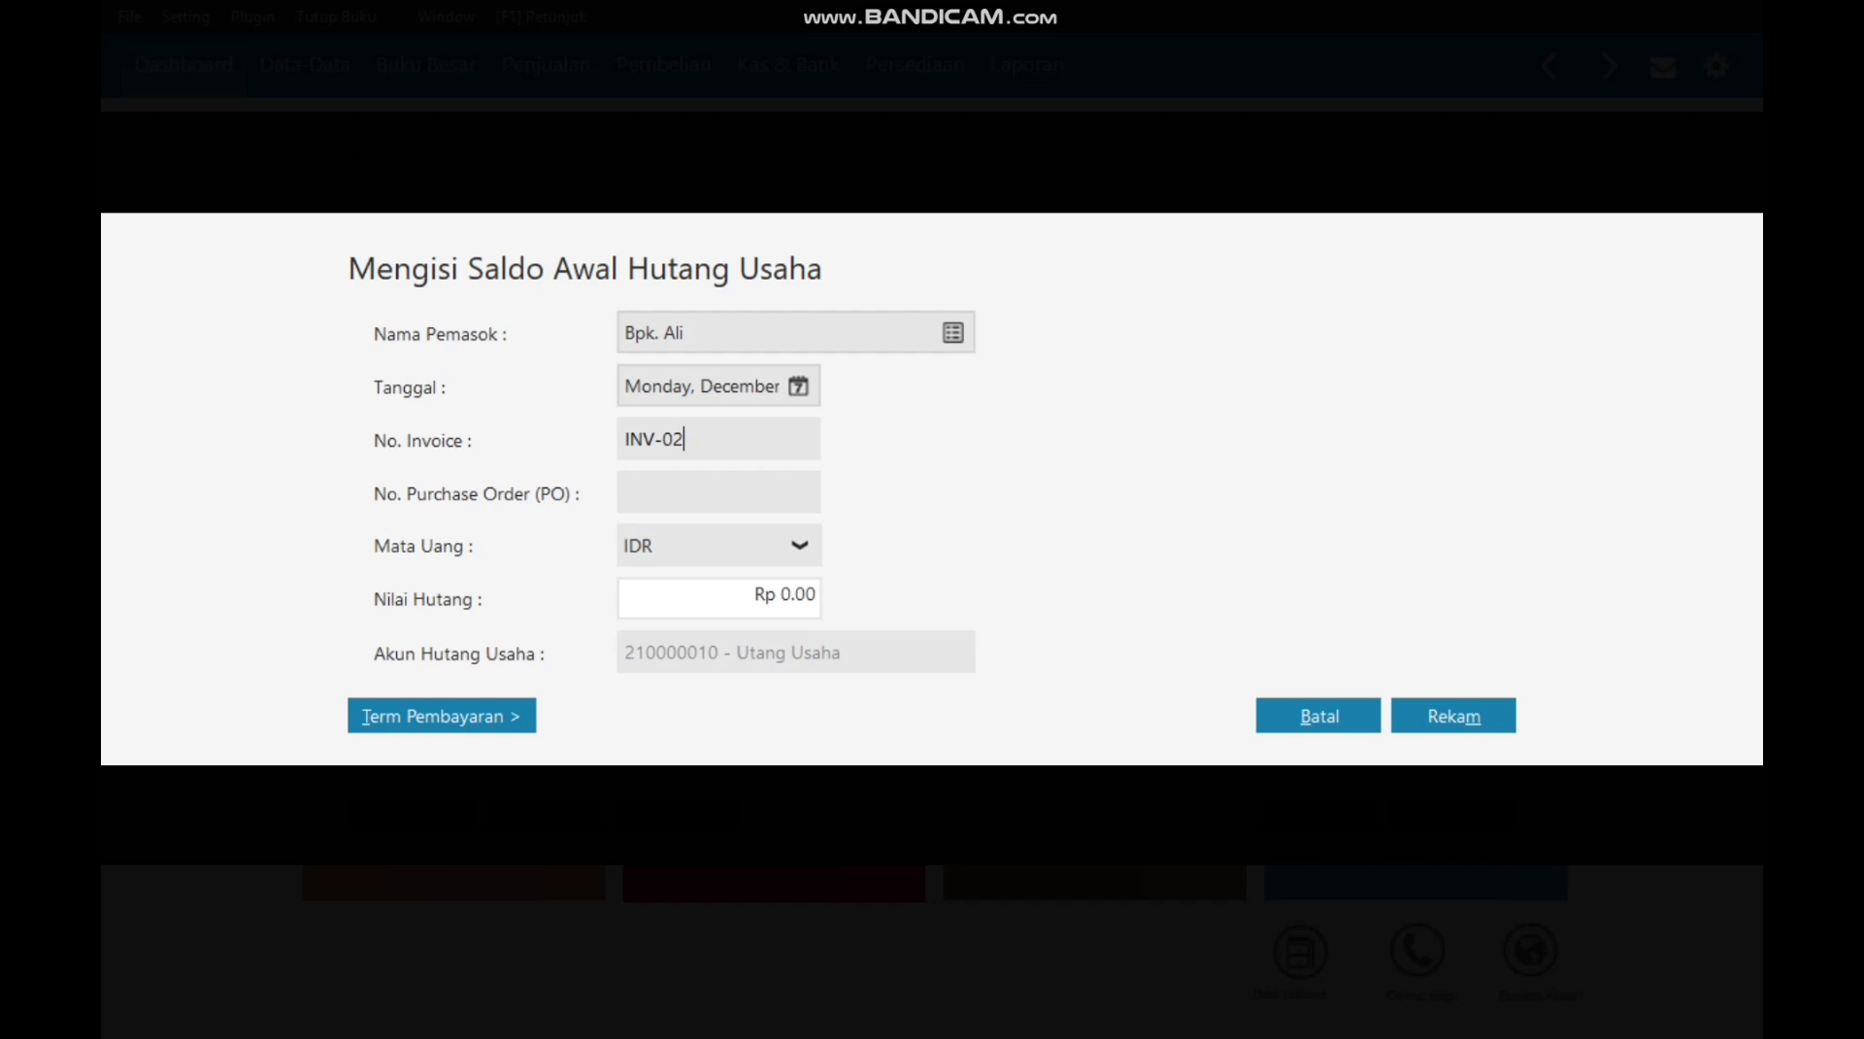
Step: Enter amount 9,800,000 with terms 10 days, 30 days, 2% and save the payable
{"action": "key", "text": "Tab"}
{"action": "key", "text": "Tab"}
{"action": "key", "text": "Tab"}
{"action": "type", "text": "9800000"}
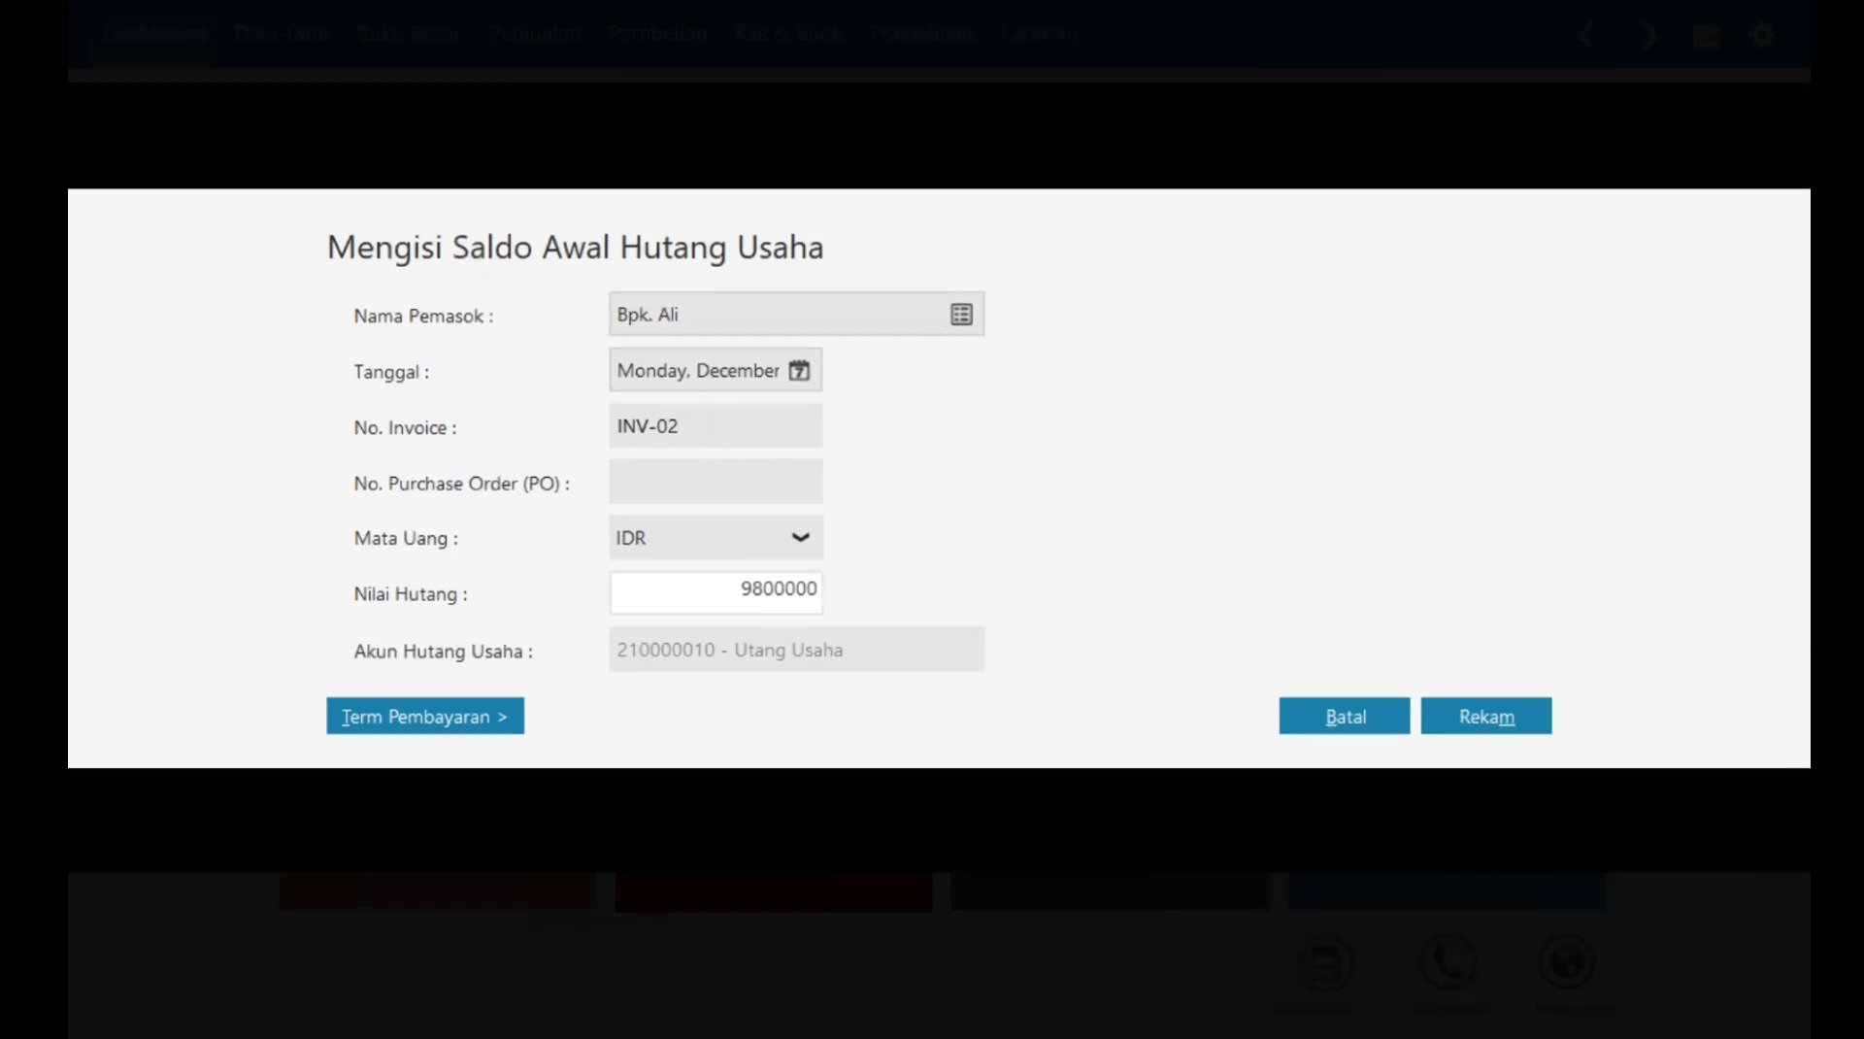
{"action": "key", "text": "alt+t"}
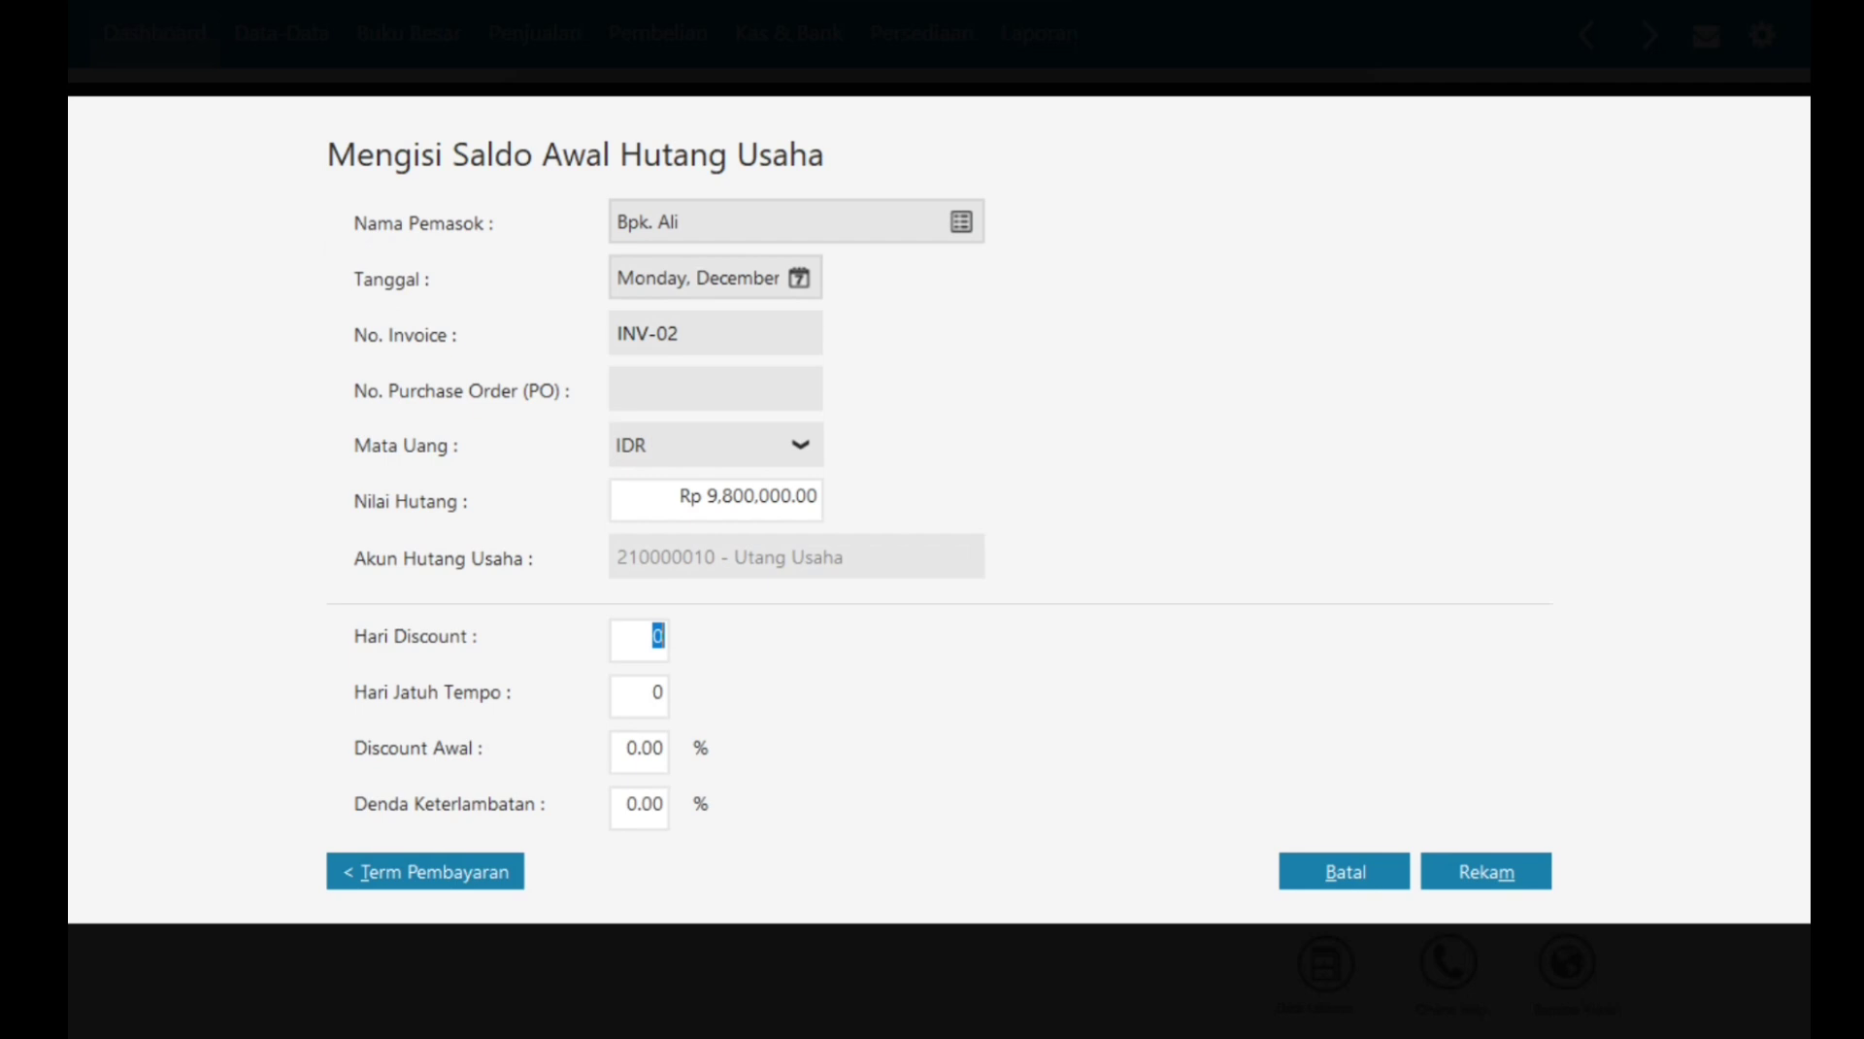
{"action": "type", "text": "10"}
{"action": "key", "text": "Tab"}
{"action": "type", "text": "30"}
{"action": "key", "text": "Tab"}
{"action": "type", "text": "2"}
{"action": "left_click", "coordinate": [1494, 878]}
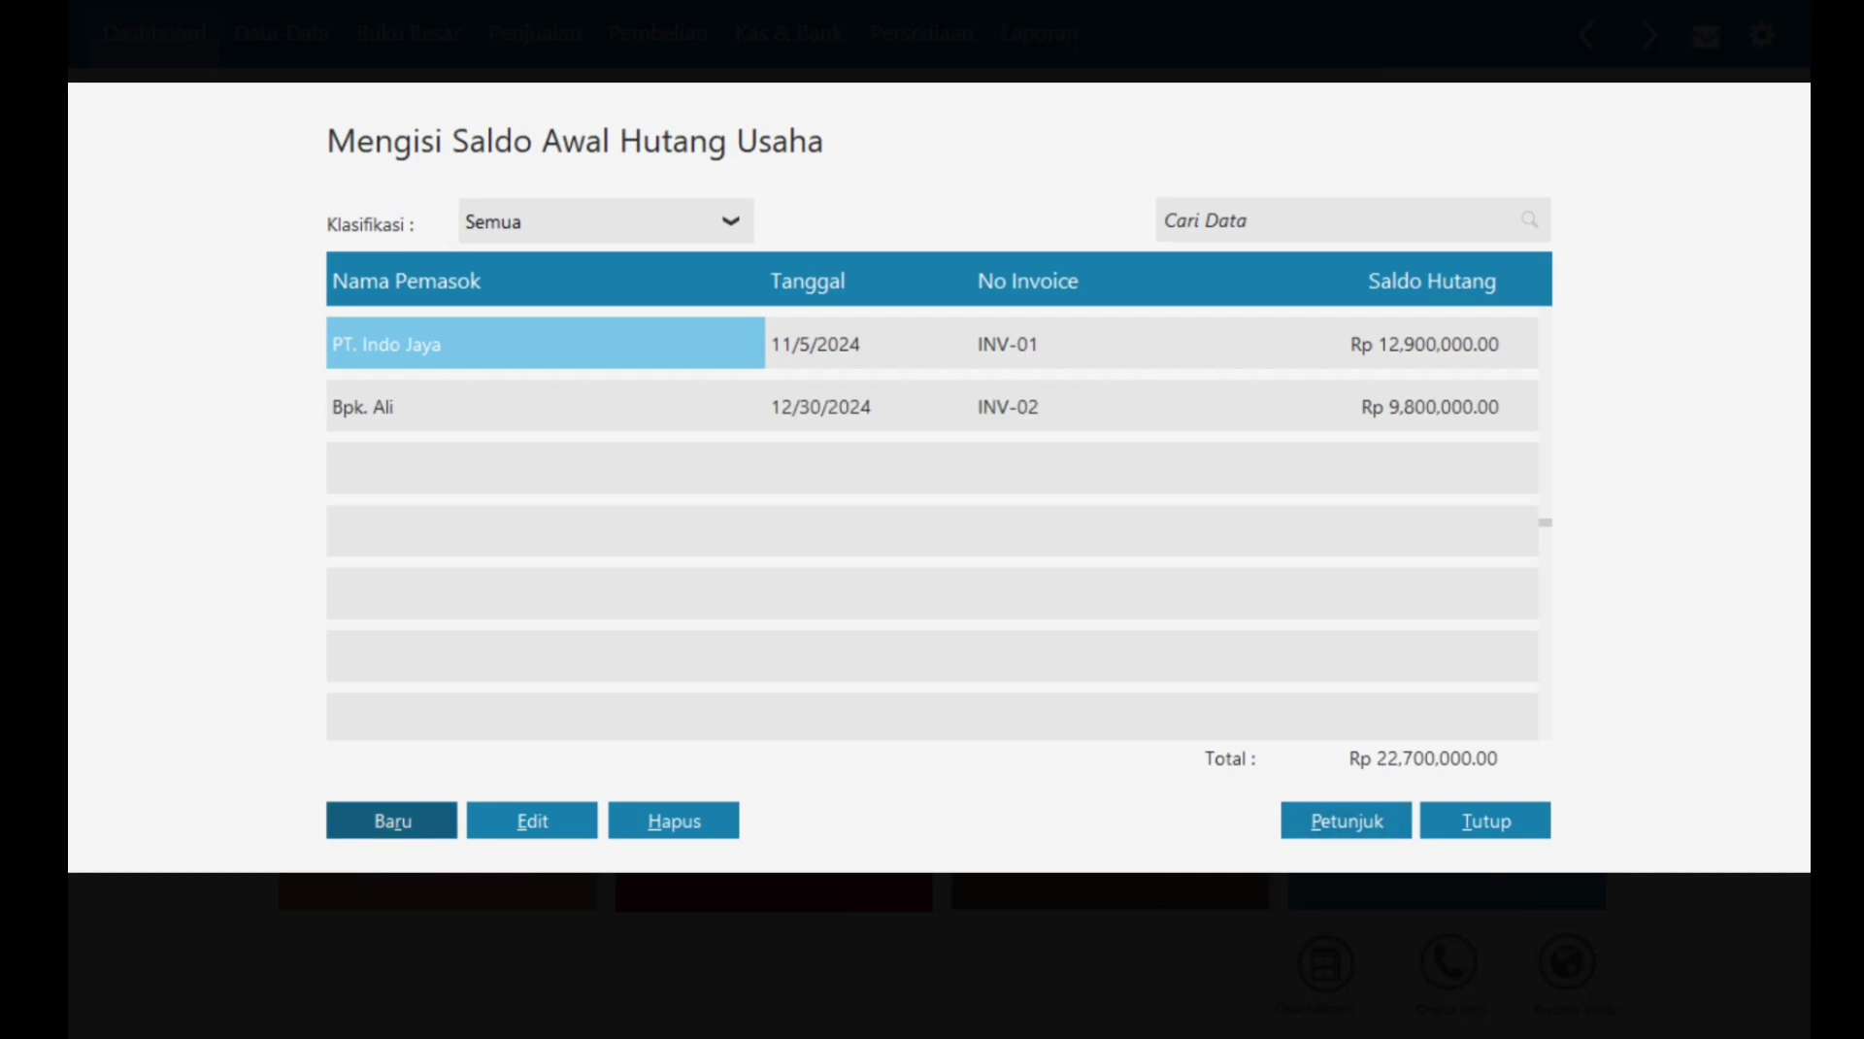
Step: Close the payables list, open Data Harta Tetap, and start an asset named Mobil Sedan
{"action": "left_click", "coordinate": [1490, 823]}
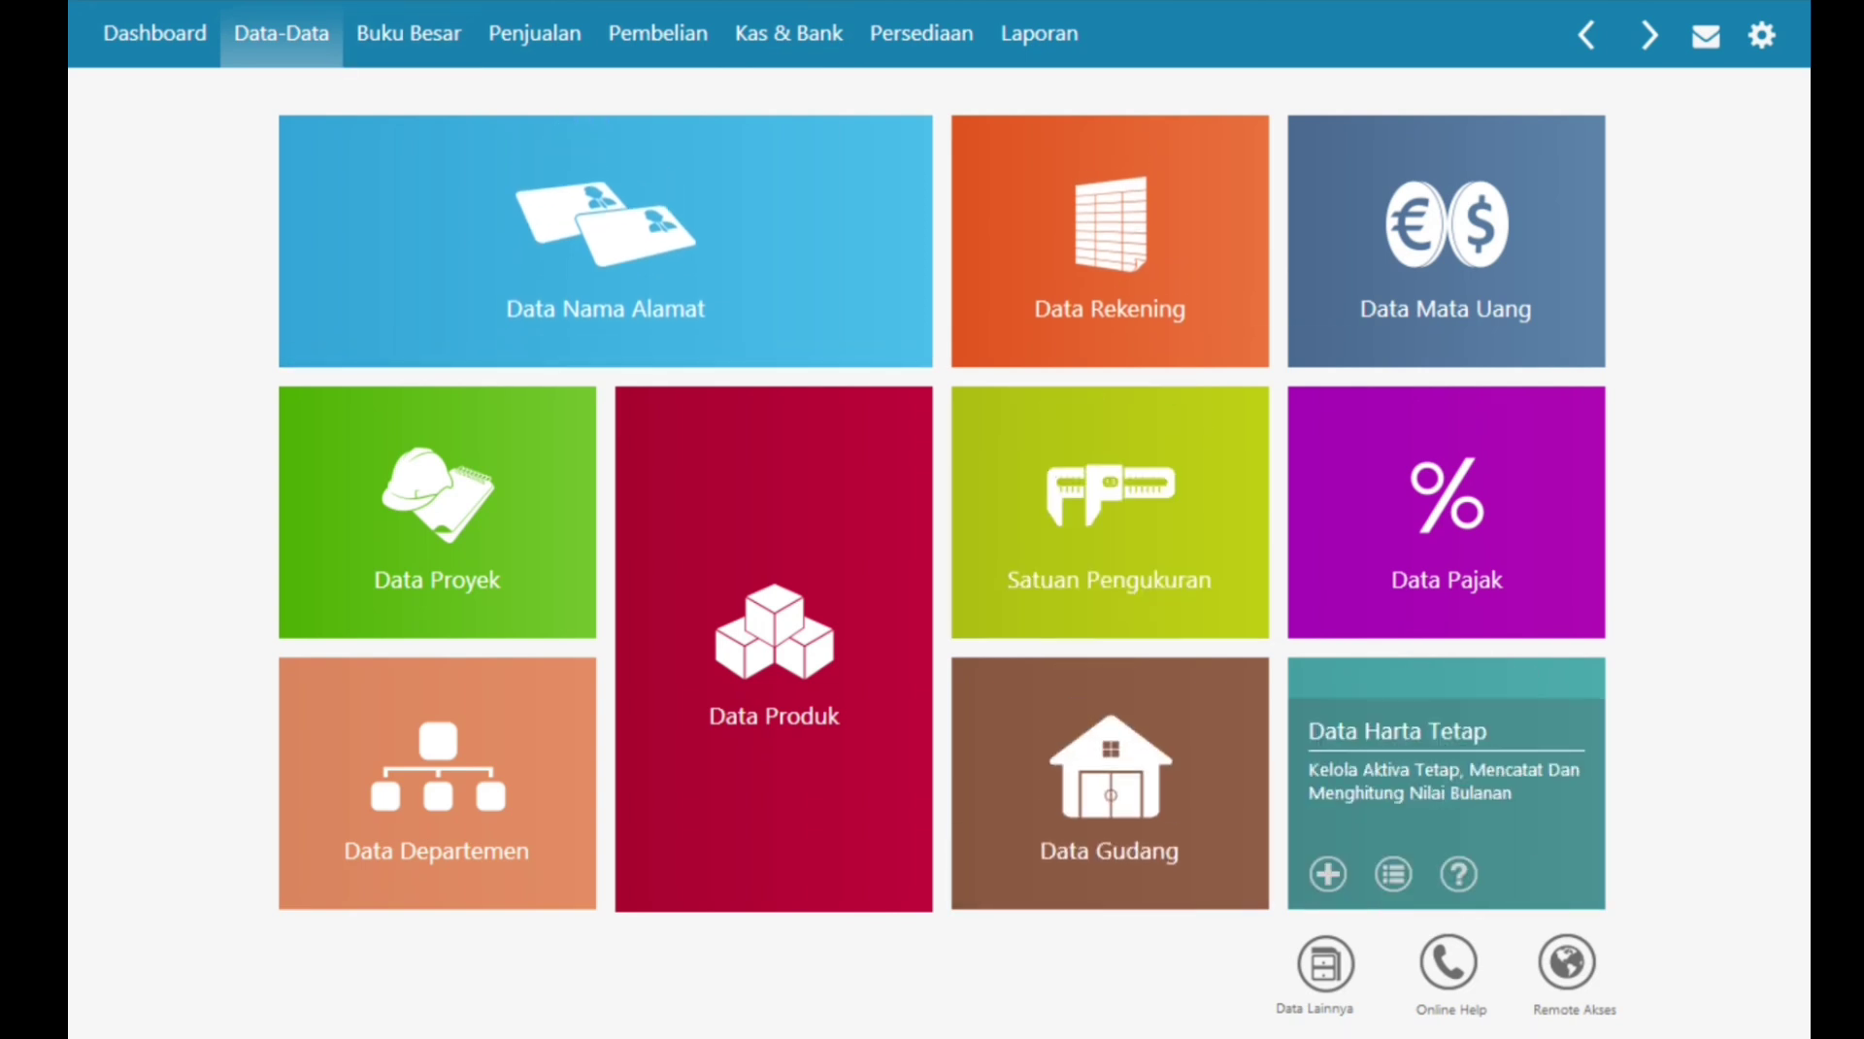
{"action": "left_click", "coordinate": [1393, 874]}
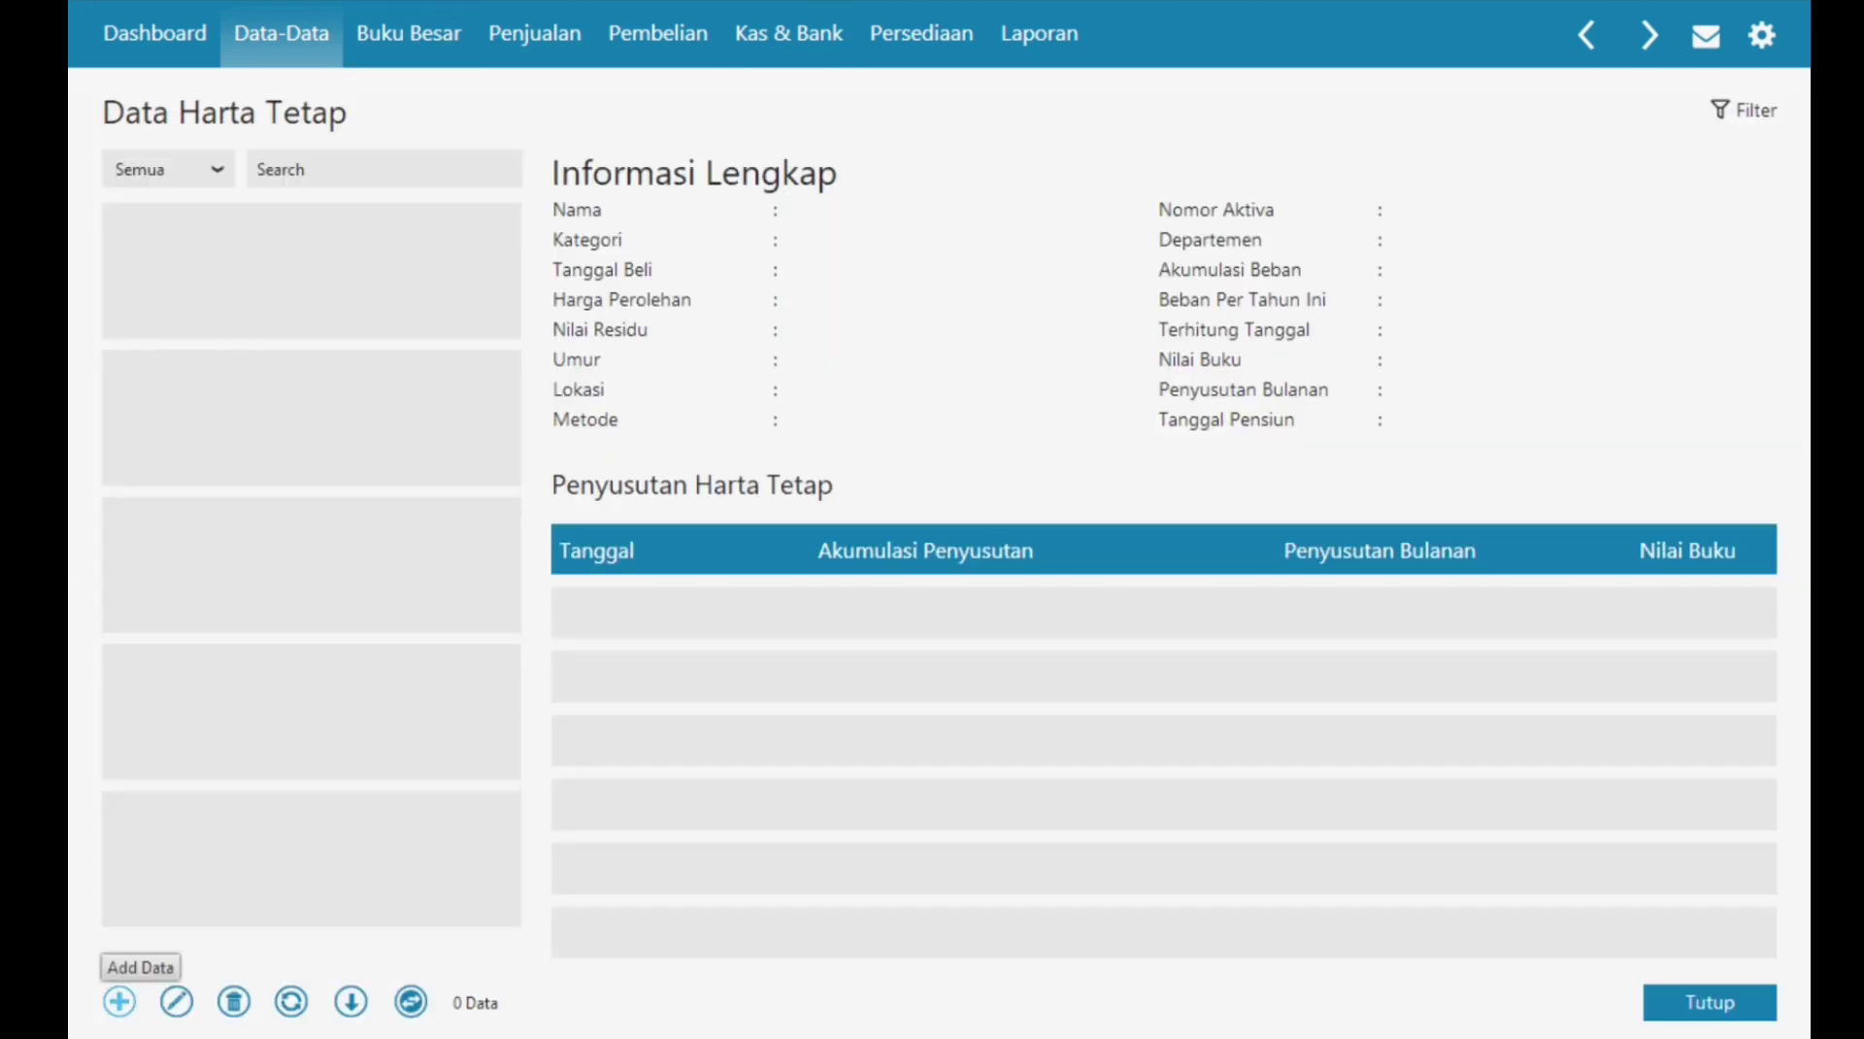
{"action": "left_click", "coordinate": [119, 1000]}
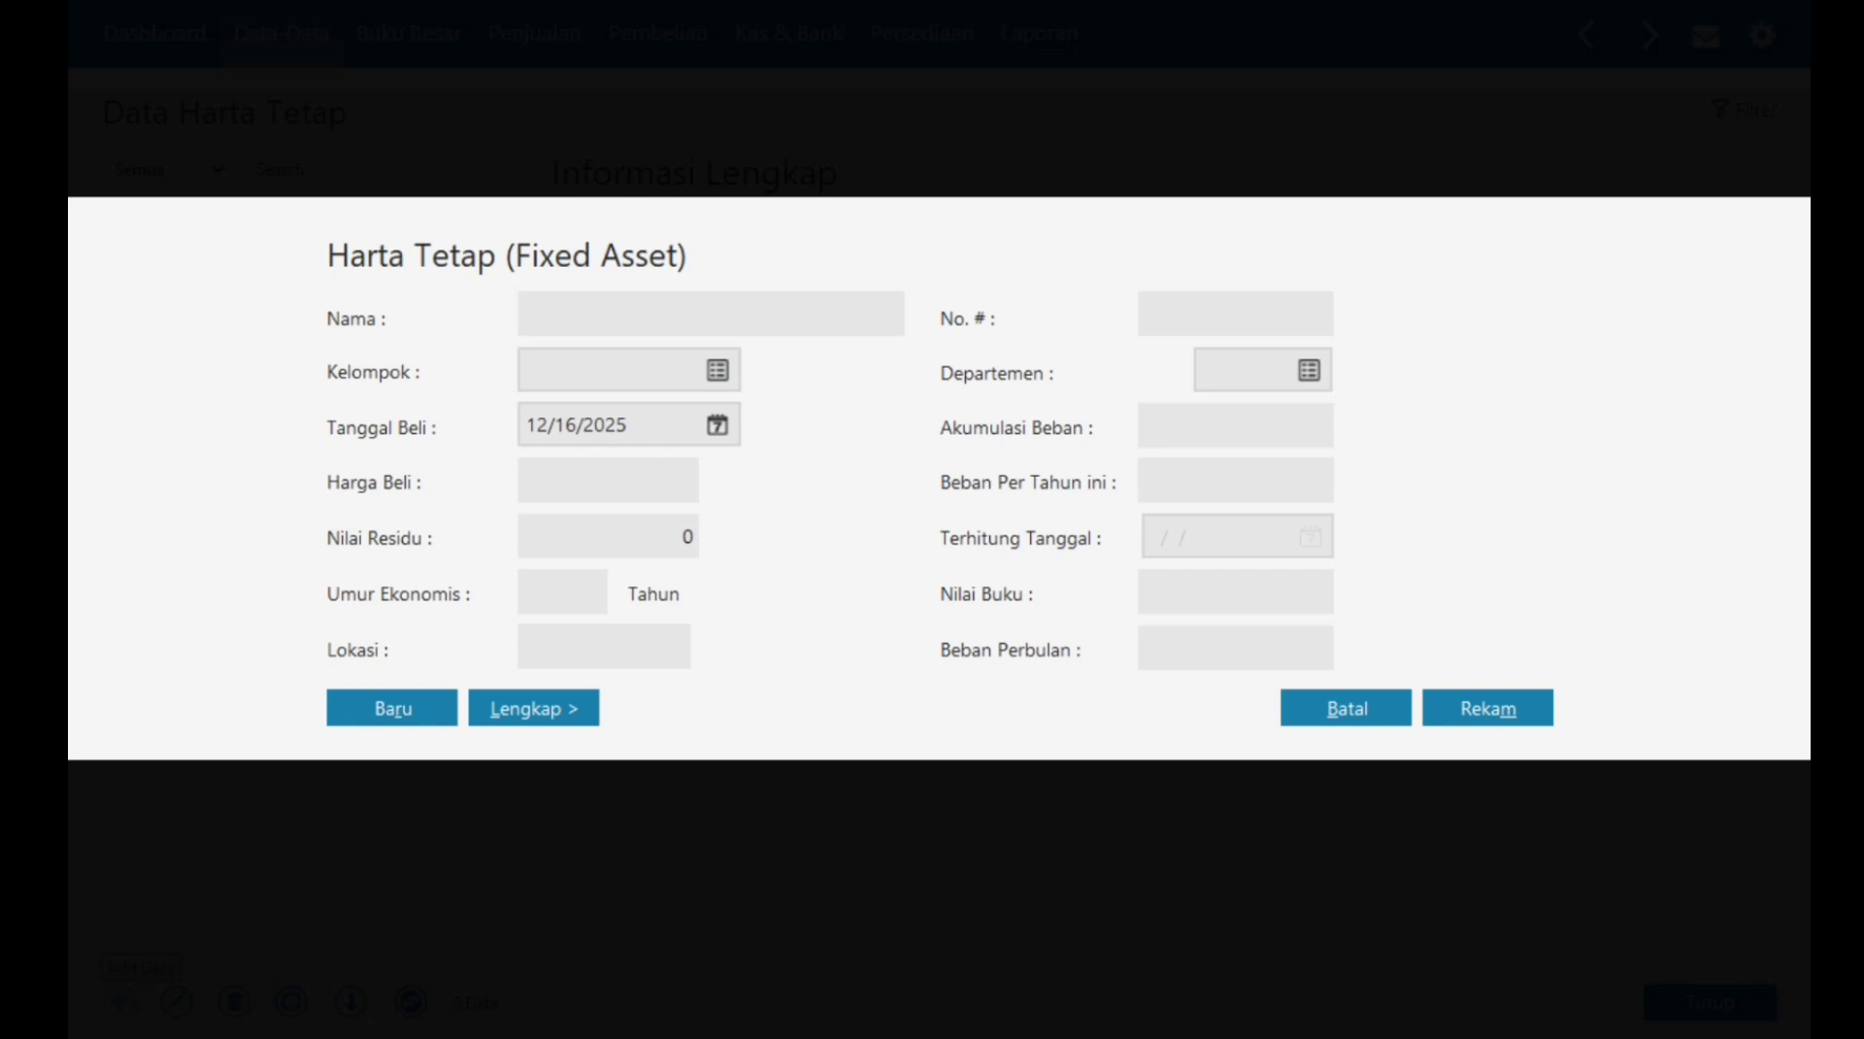
{"action": "type", "text": "Mobil Sedan"}
Step: Assign Mobil Sedan to Kendaraan Roda Empat after changing that group's useful life to 10 years
{"action": "key", "text": "Tab"}
{"action": "key", "text": "Tab"}
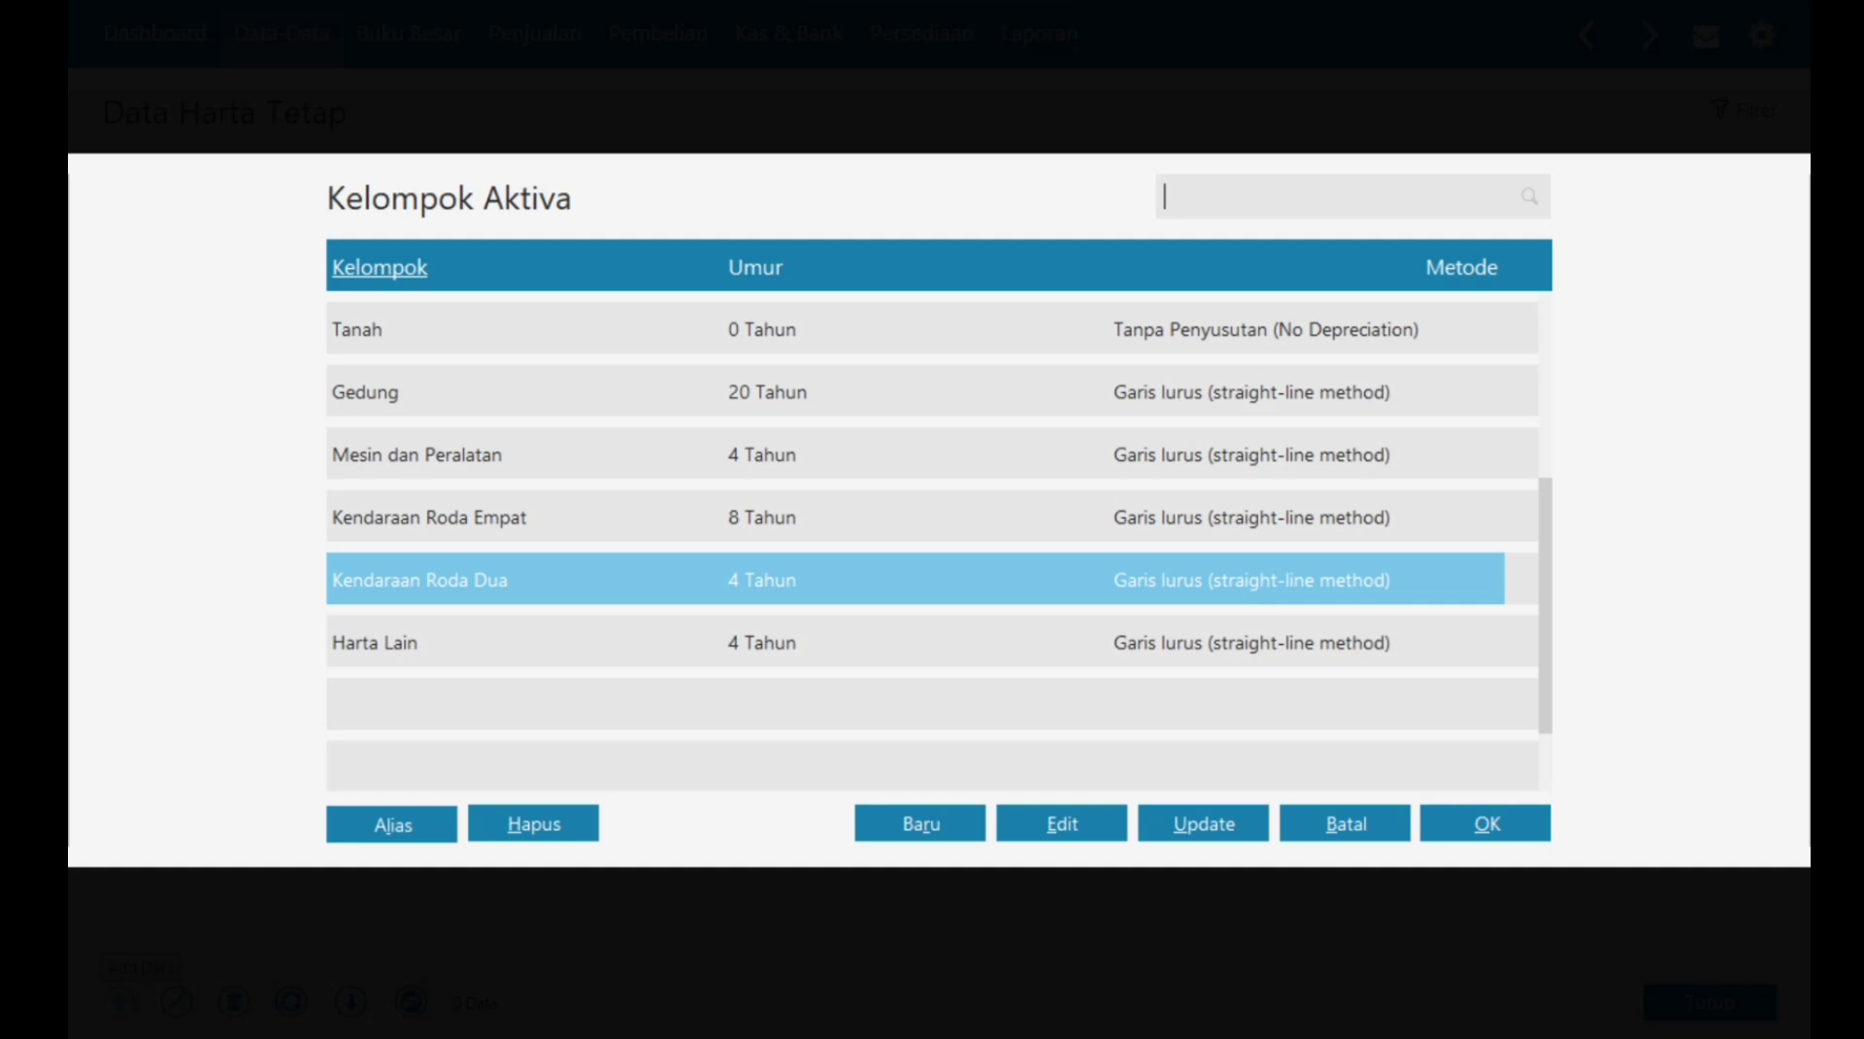
{"action": "left_click", "coordinate": [429, 517]}
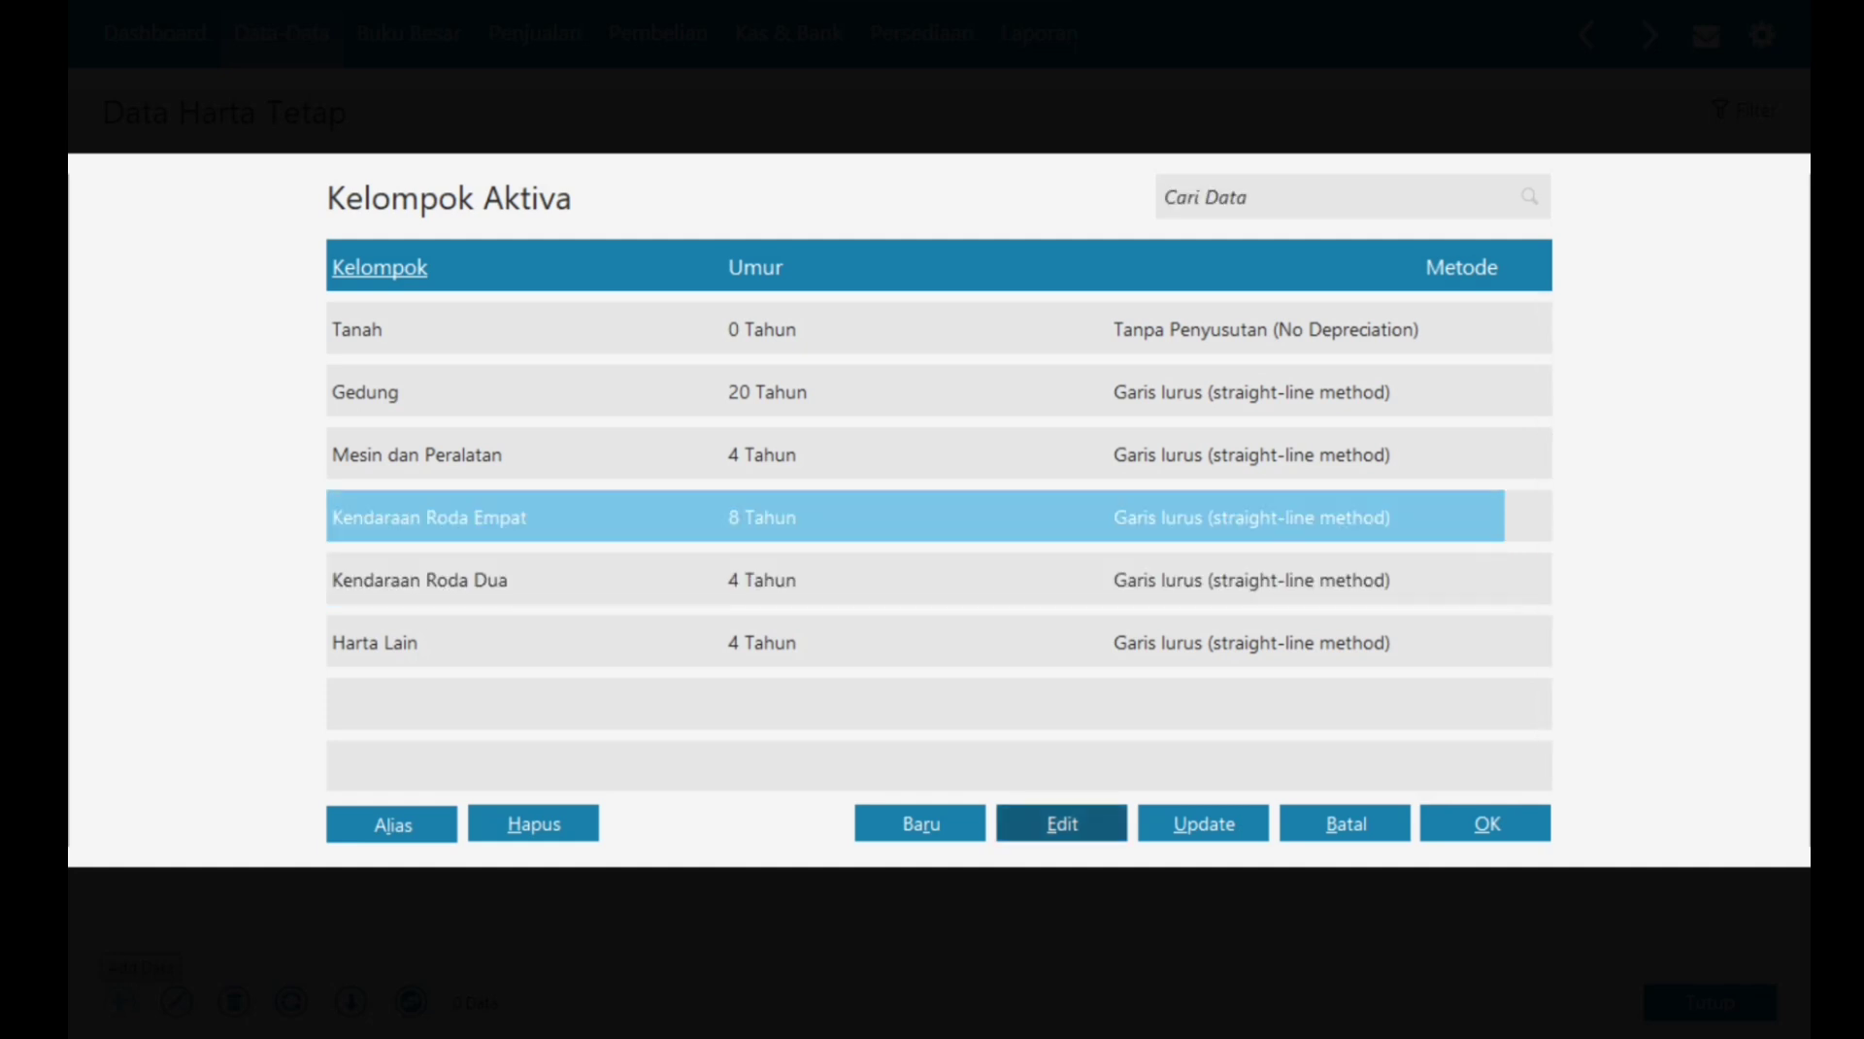
{"action": "left_click", "coordinate": [1062, 823]}
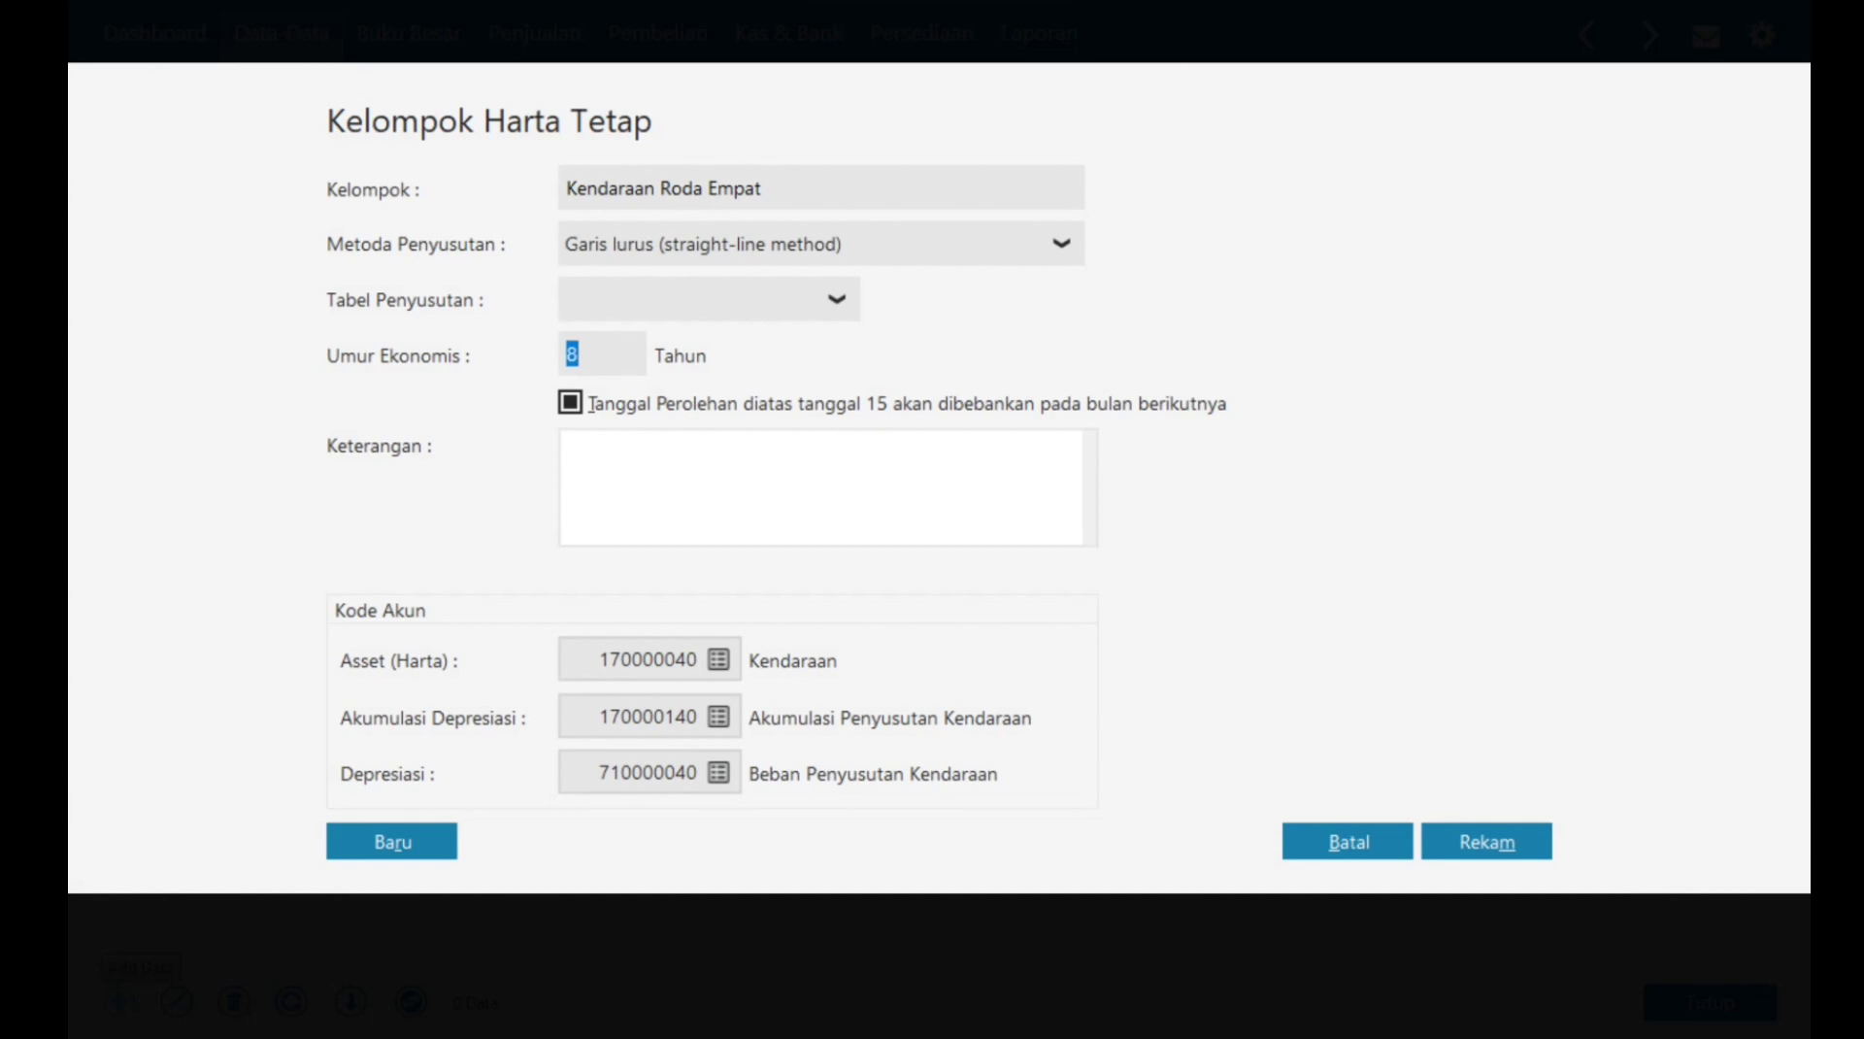
{"action": "type", "text": "10"}
{"action": "left_click", "coordinate": [1061, 244]}
{"action": "key", "text": "Escape"}
{"action": "key", "text": "alt+m"}
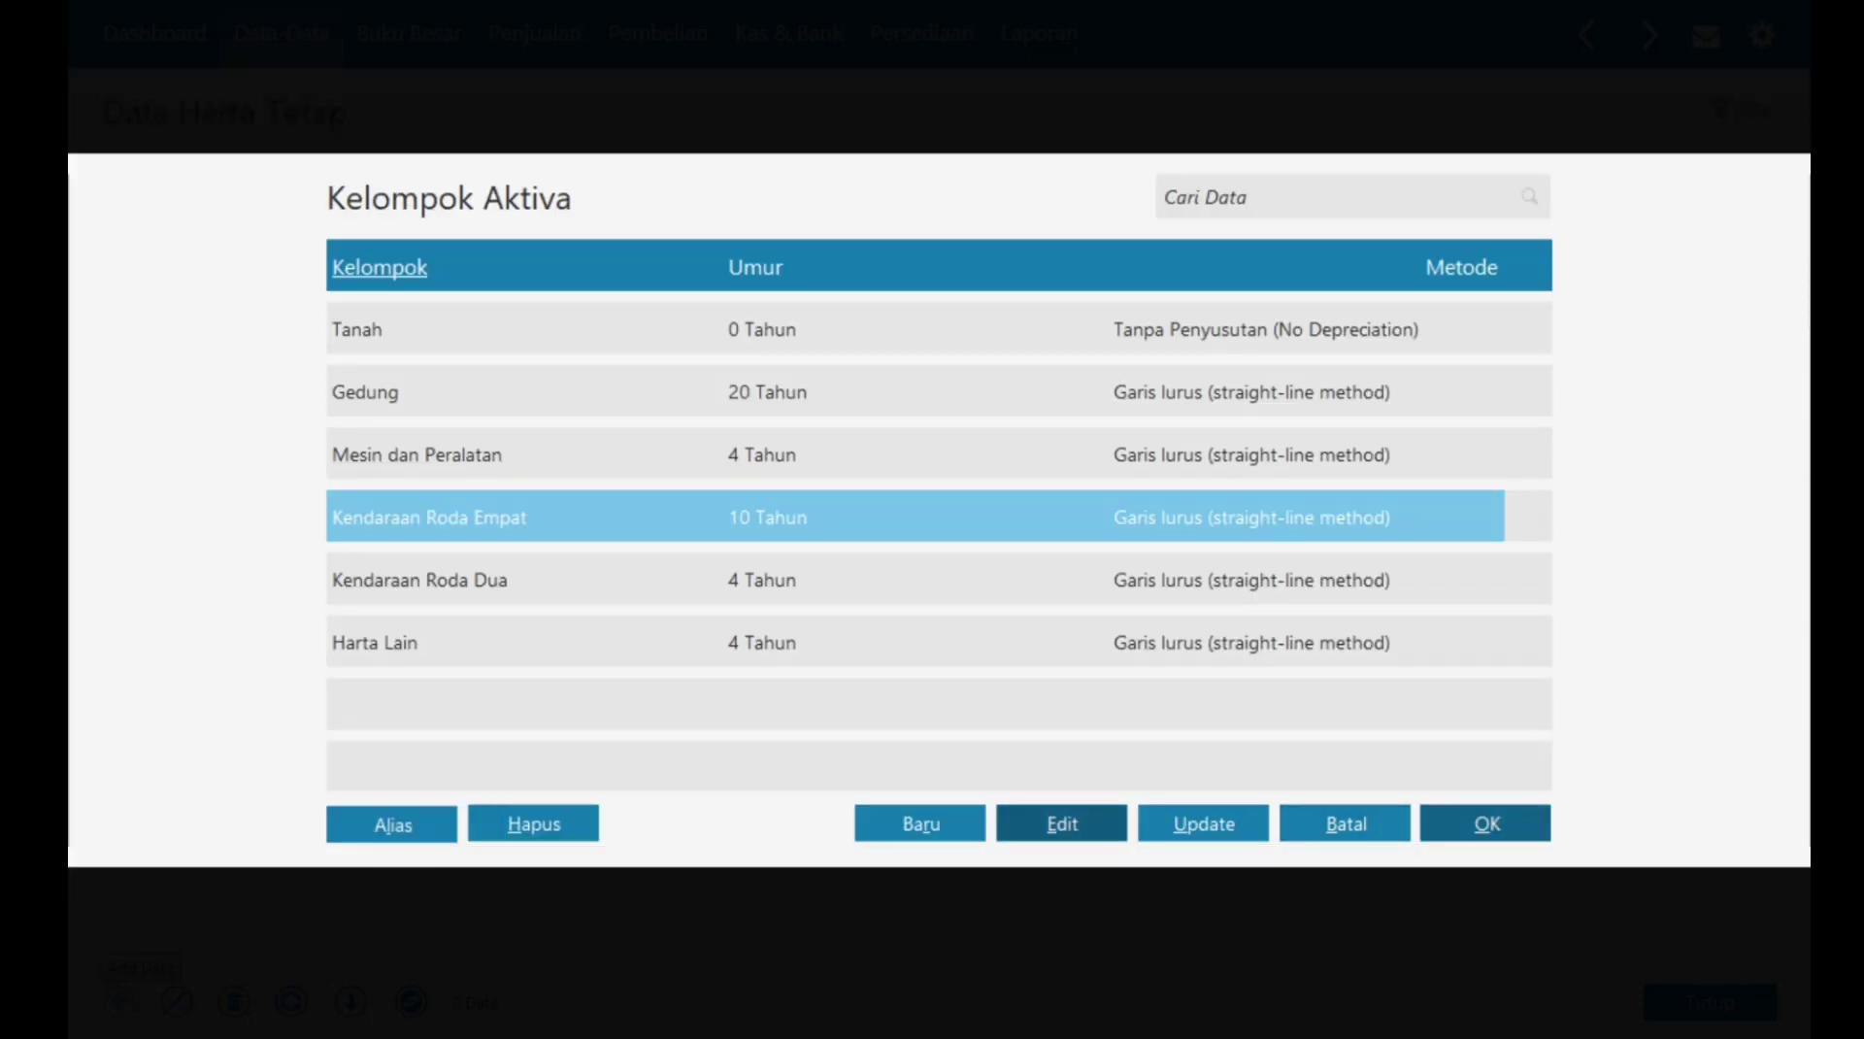
{"action": "key", "text": "alt+o"}
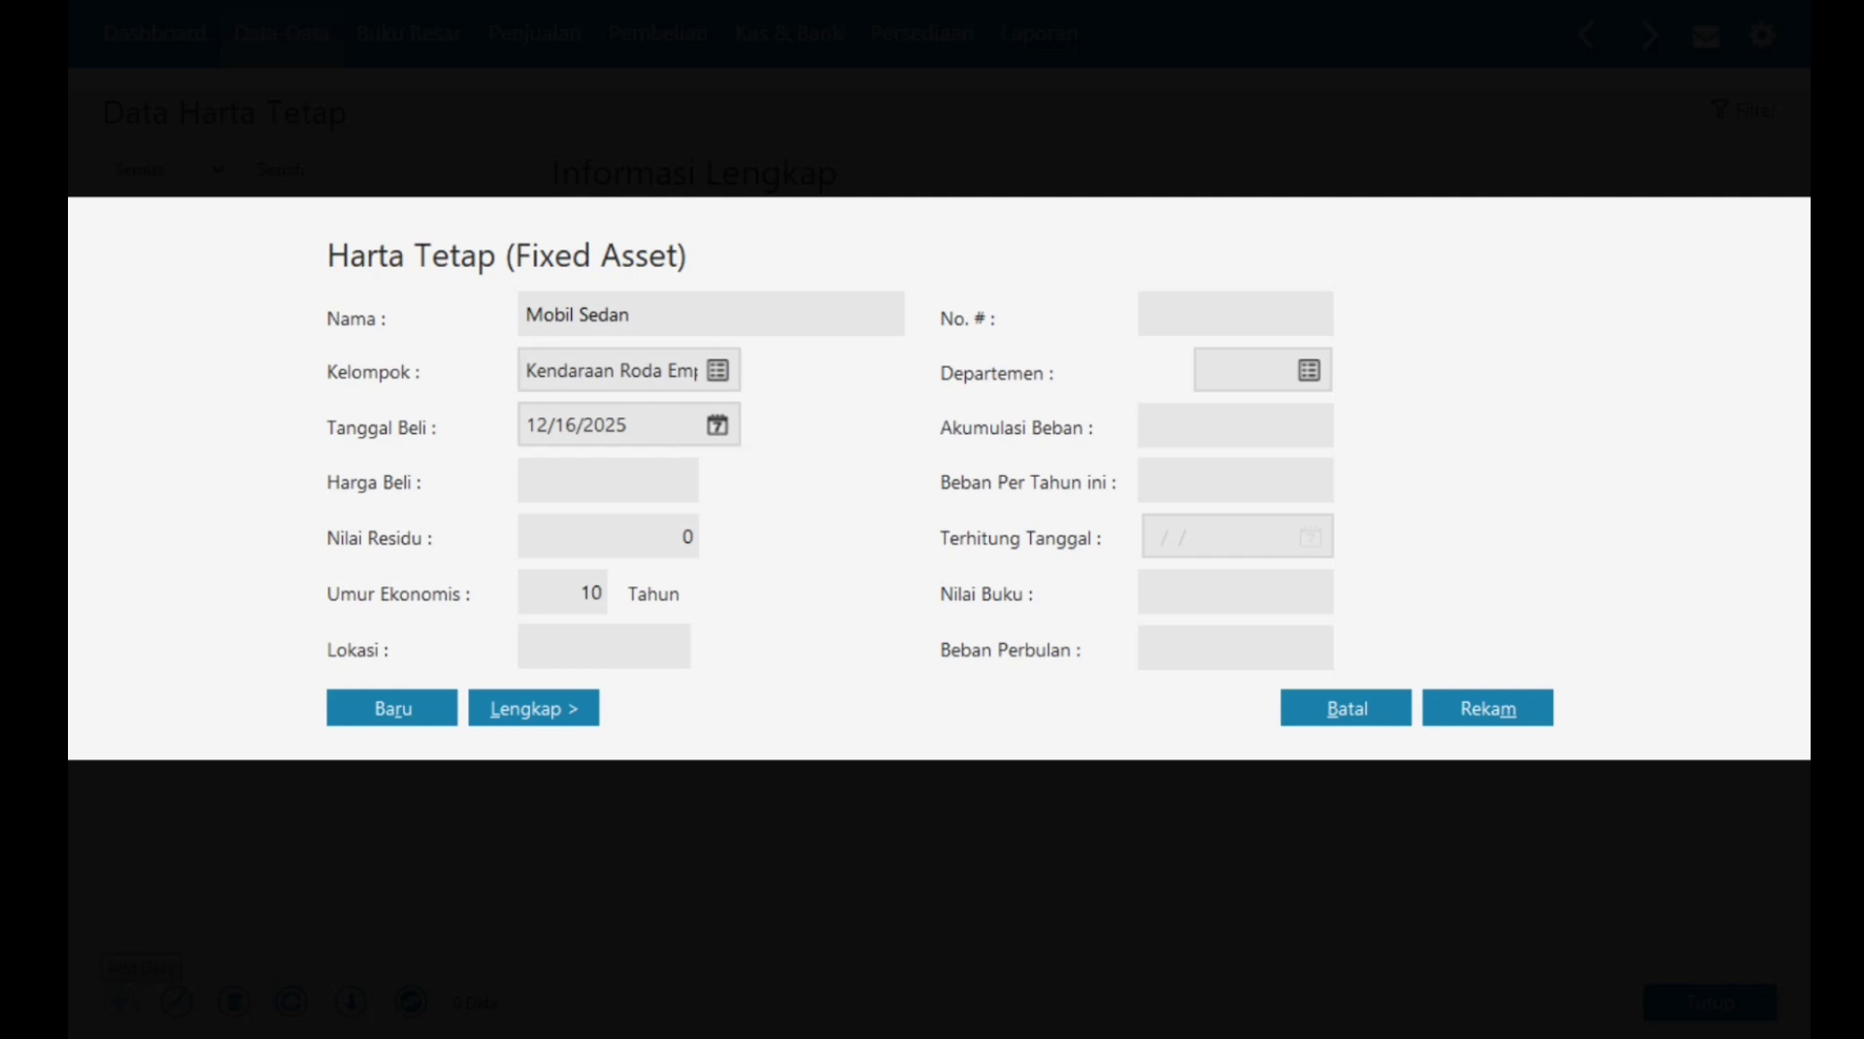
Step: Set the Mobil Sedan purchase date to 07/05/2024
{"action": "key", "text": "Tab"}
{"action": "type", "text": "07"}
{"action": "type", "text": "052024"}
{"action": "key", "text": "Tab"}
{"action": "key", "text": "shift+Tab"}
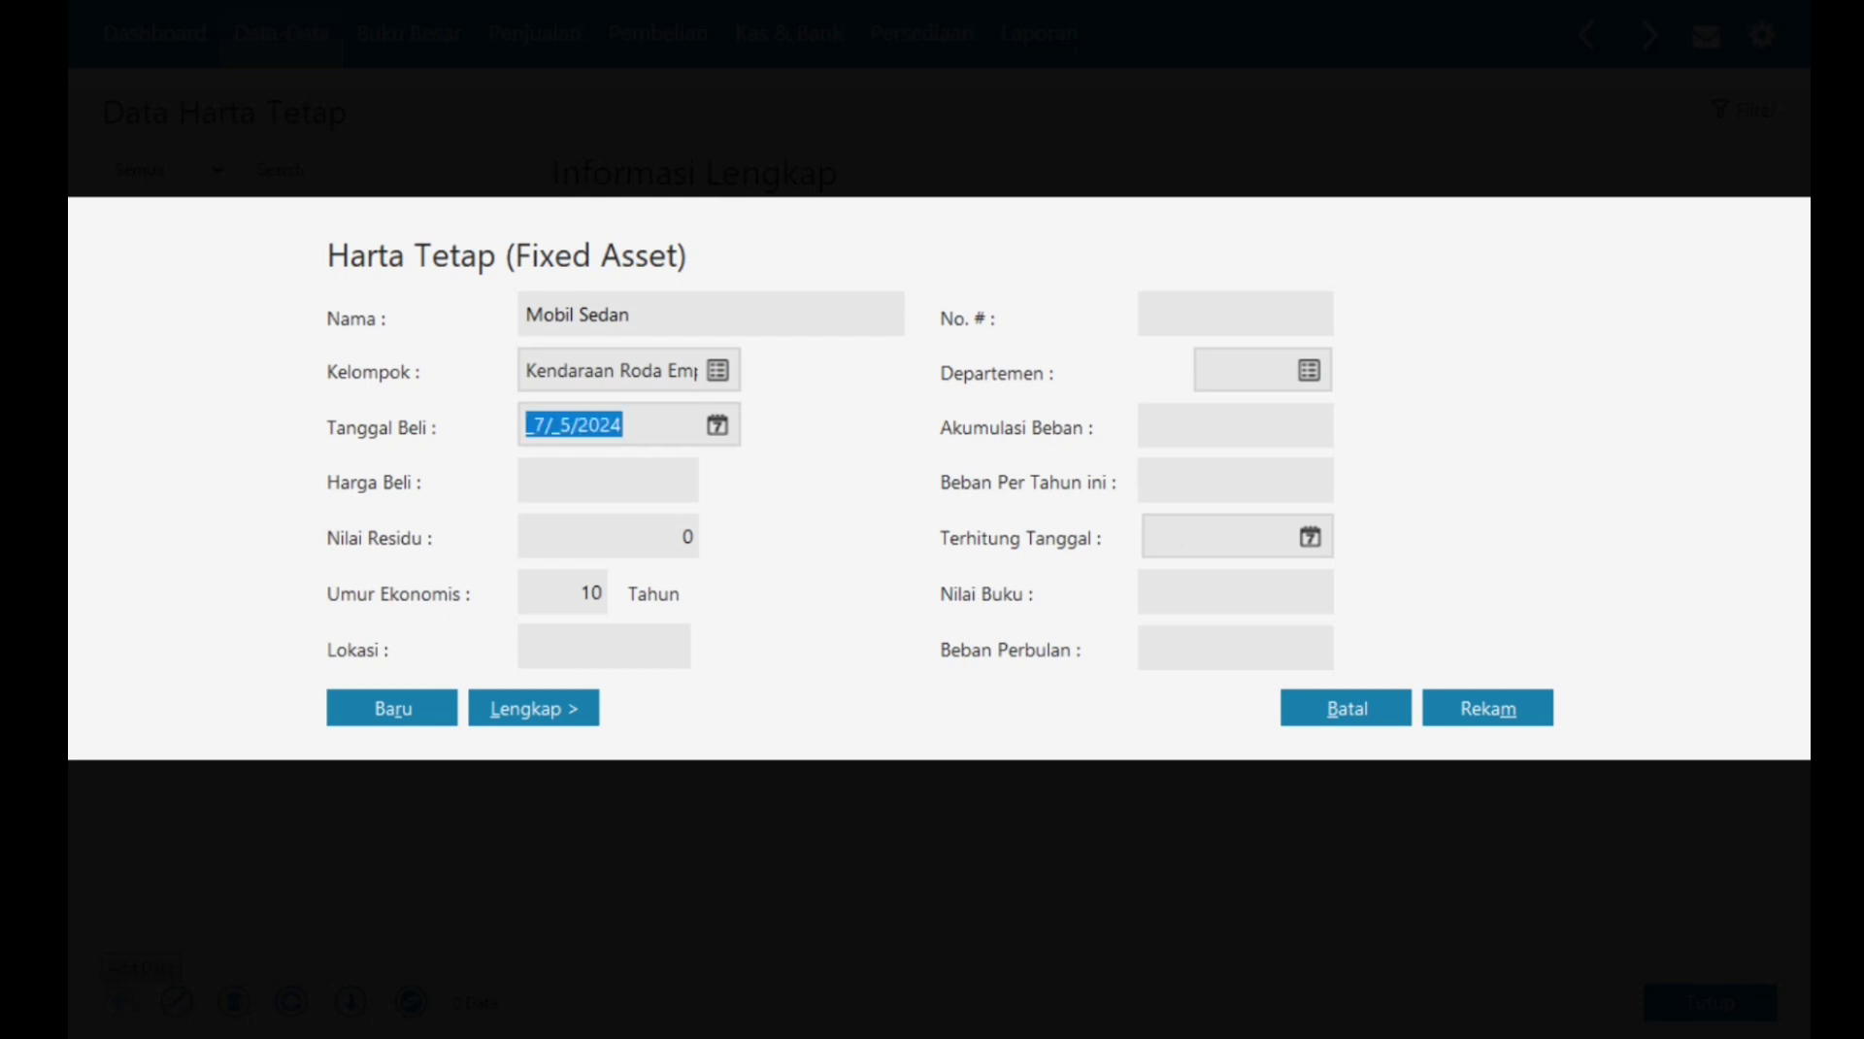
{"action": "left_click", "coordinate": [718, 425]}
{"action": "left_click", "coordinate": [1130, 759]}
Step: Enter purchase price 60,000,000, residual value 15,000,000 and location kantor
{"action": "key", "text": "Tab"}
{"action": "type", "text": "60000000"}
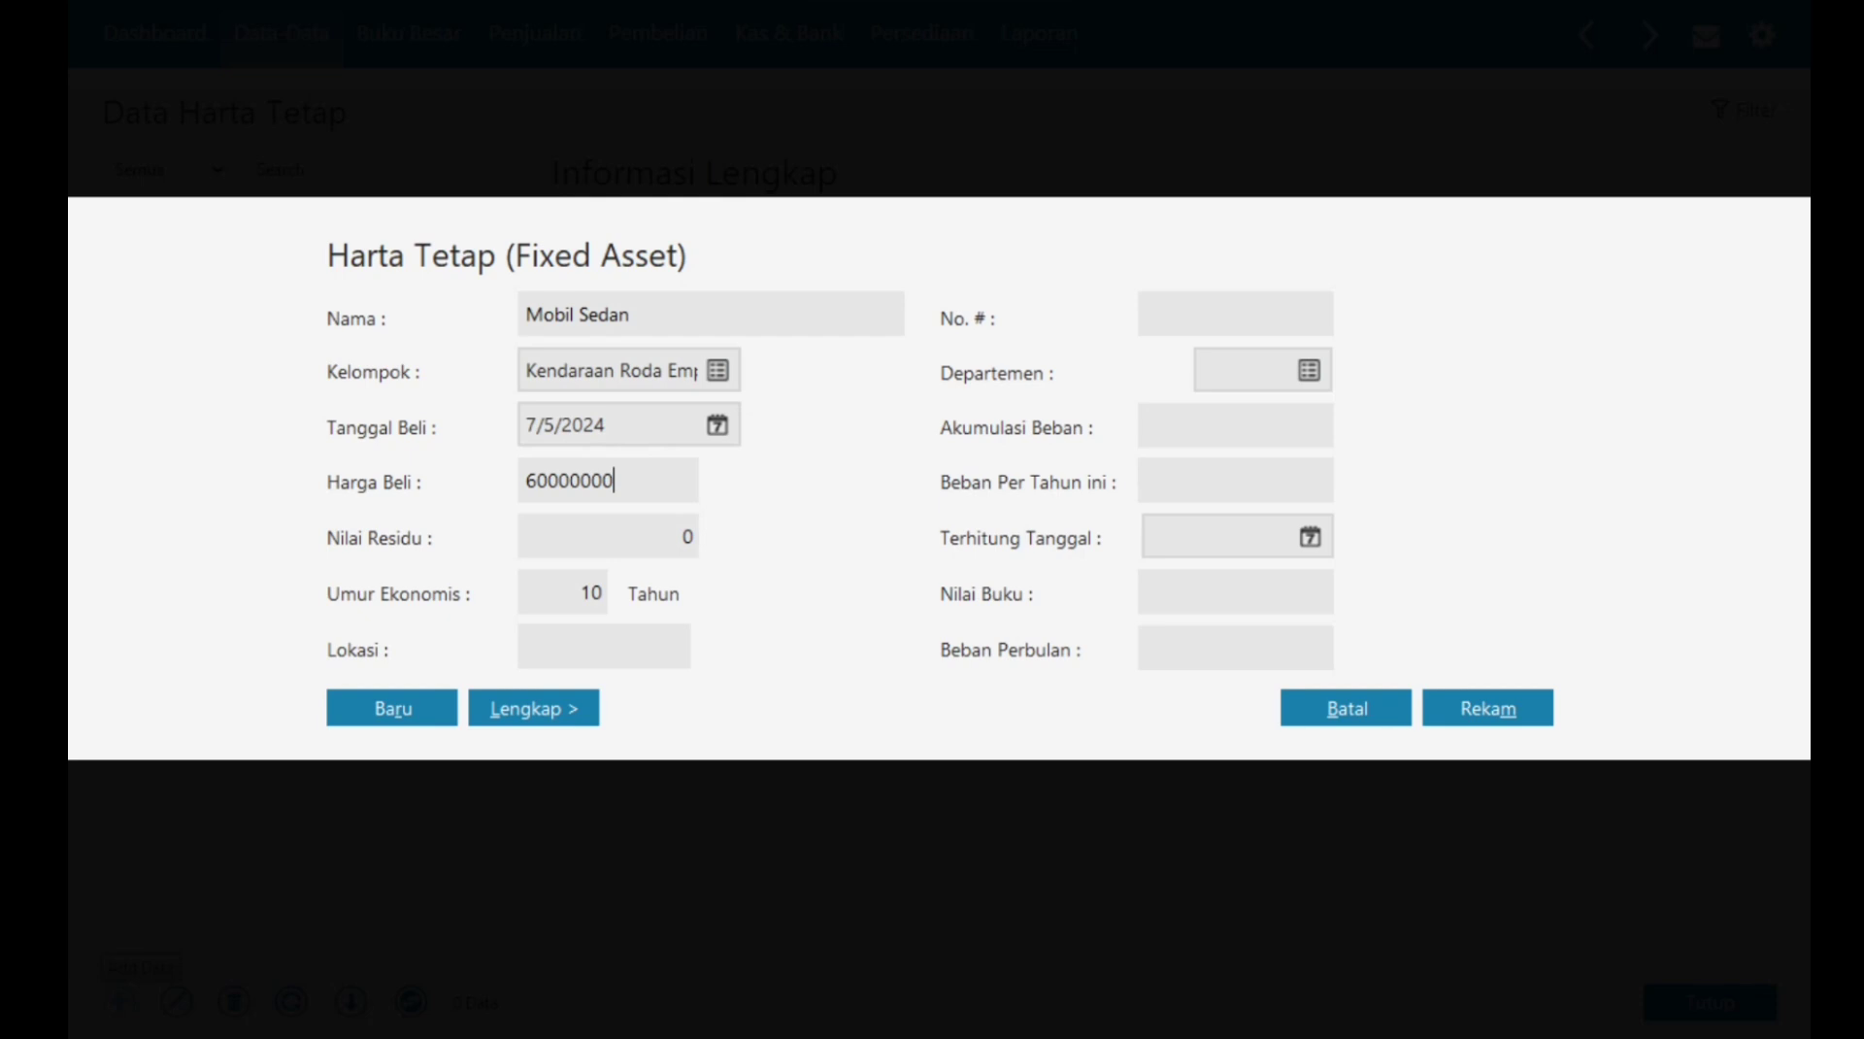
{"action": "key", "text": "Tab"}
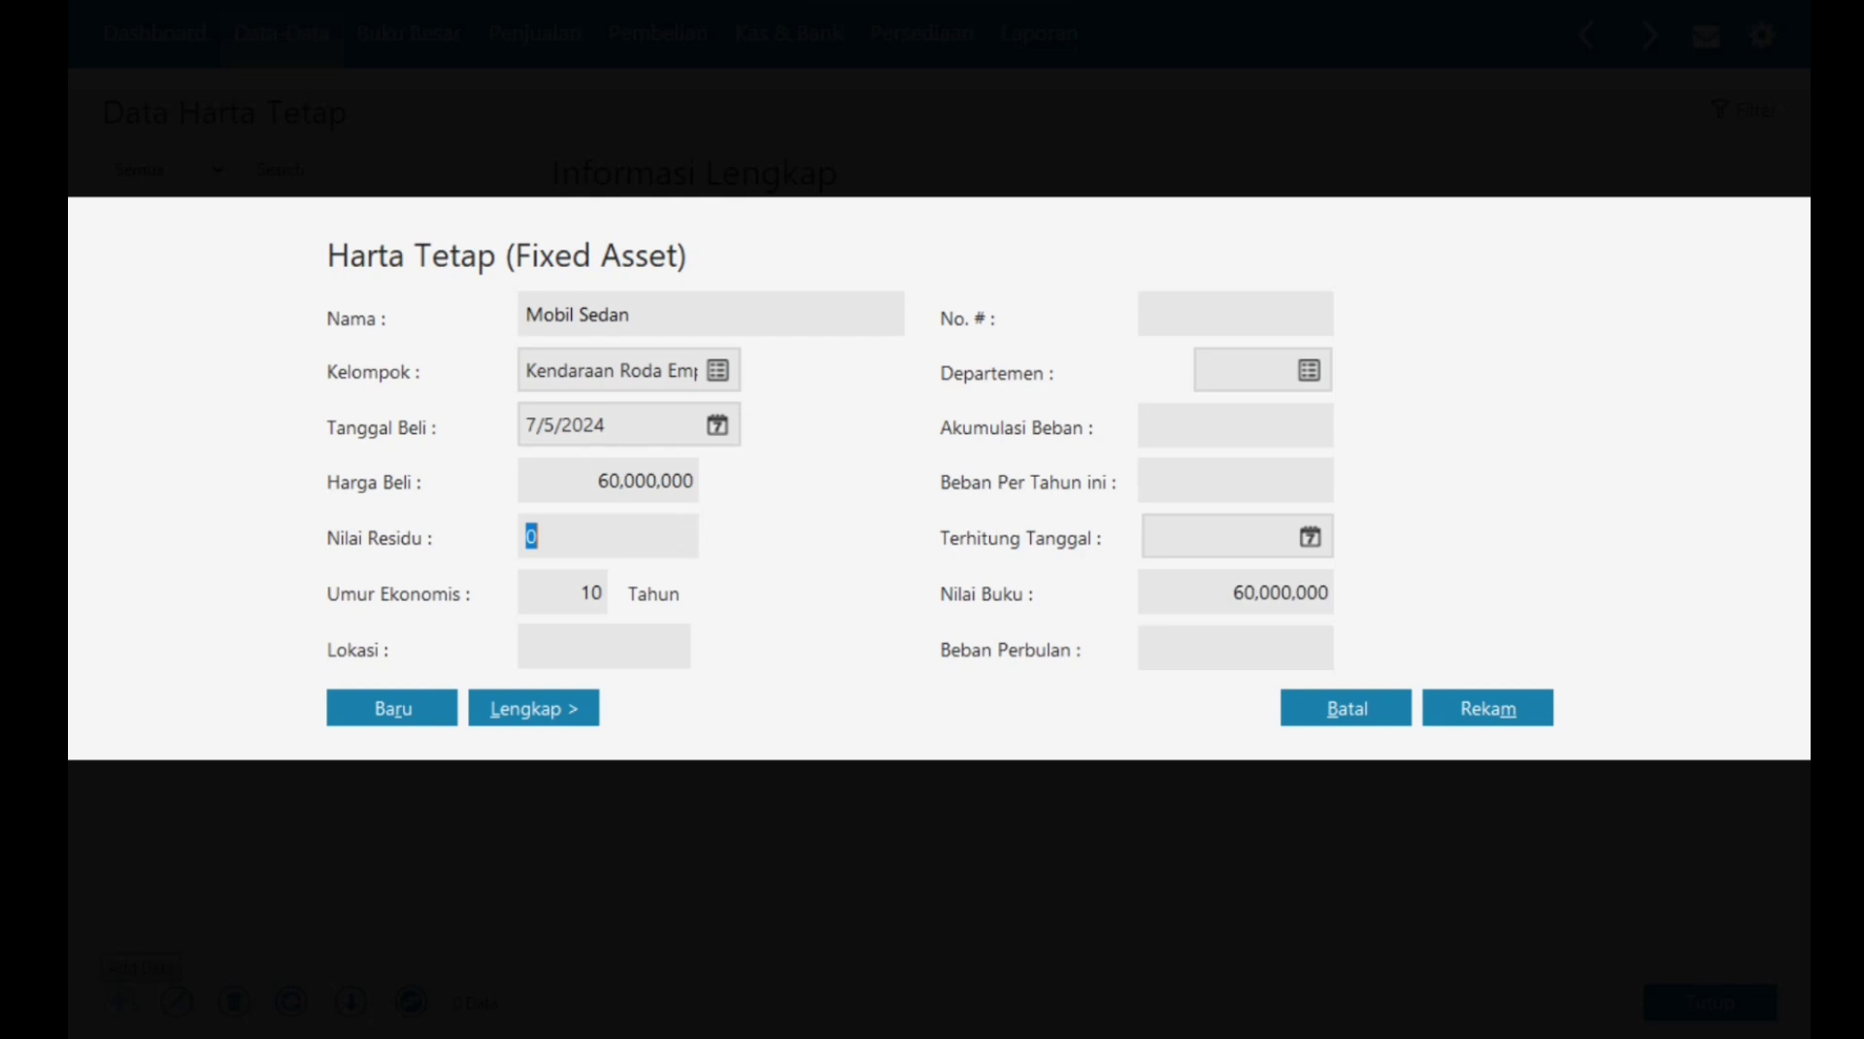
{"action": "type", "text": "15000000"}
{"action": "key", "text": "Tab"}
{"action": "type", "text": "kantor"}
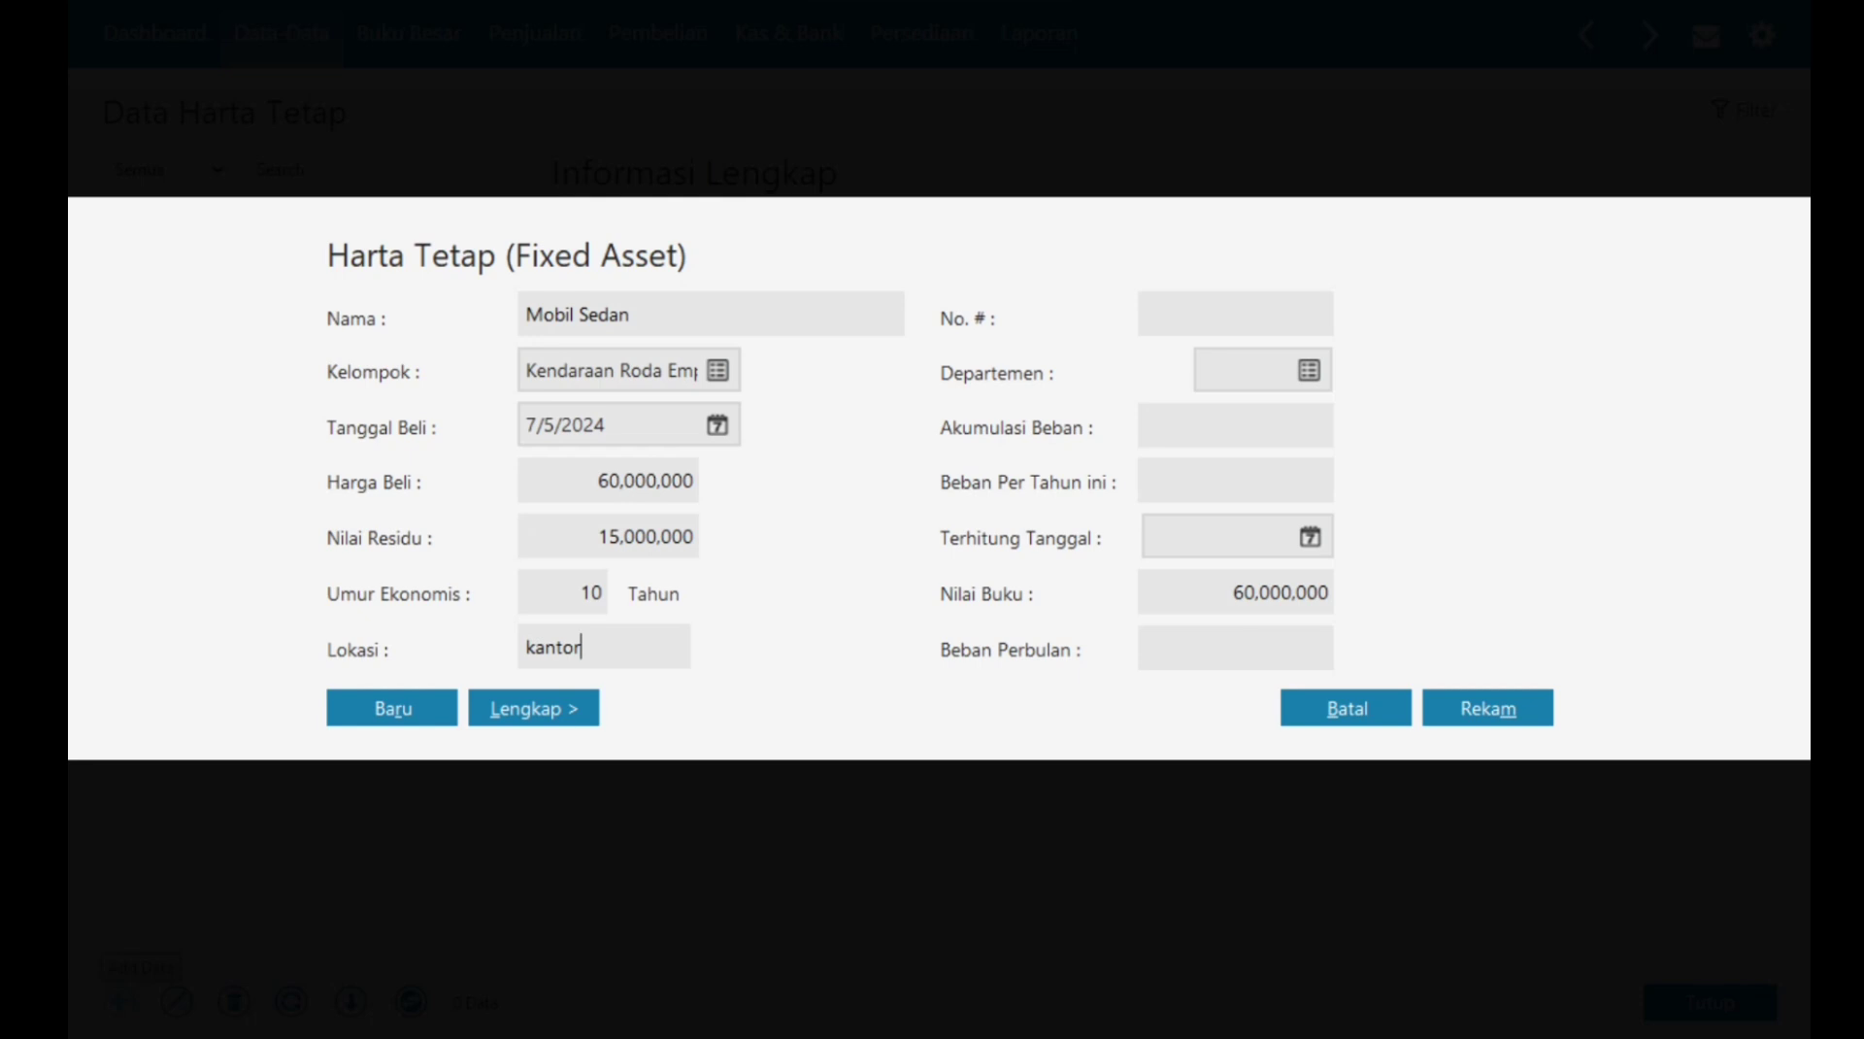
Step: Save the asset and let Zahir calculate accumulated depreciation automatically
{"action": "key", "text": "alt+m"}
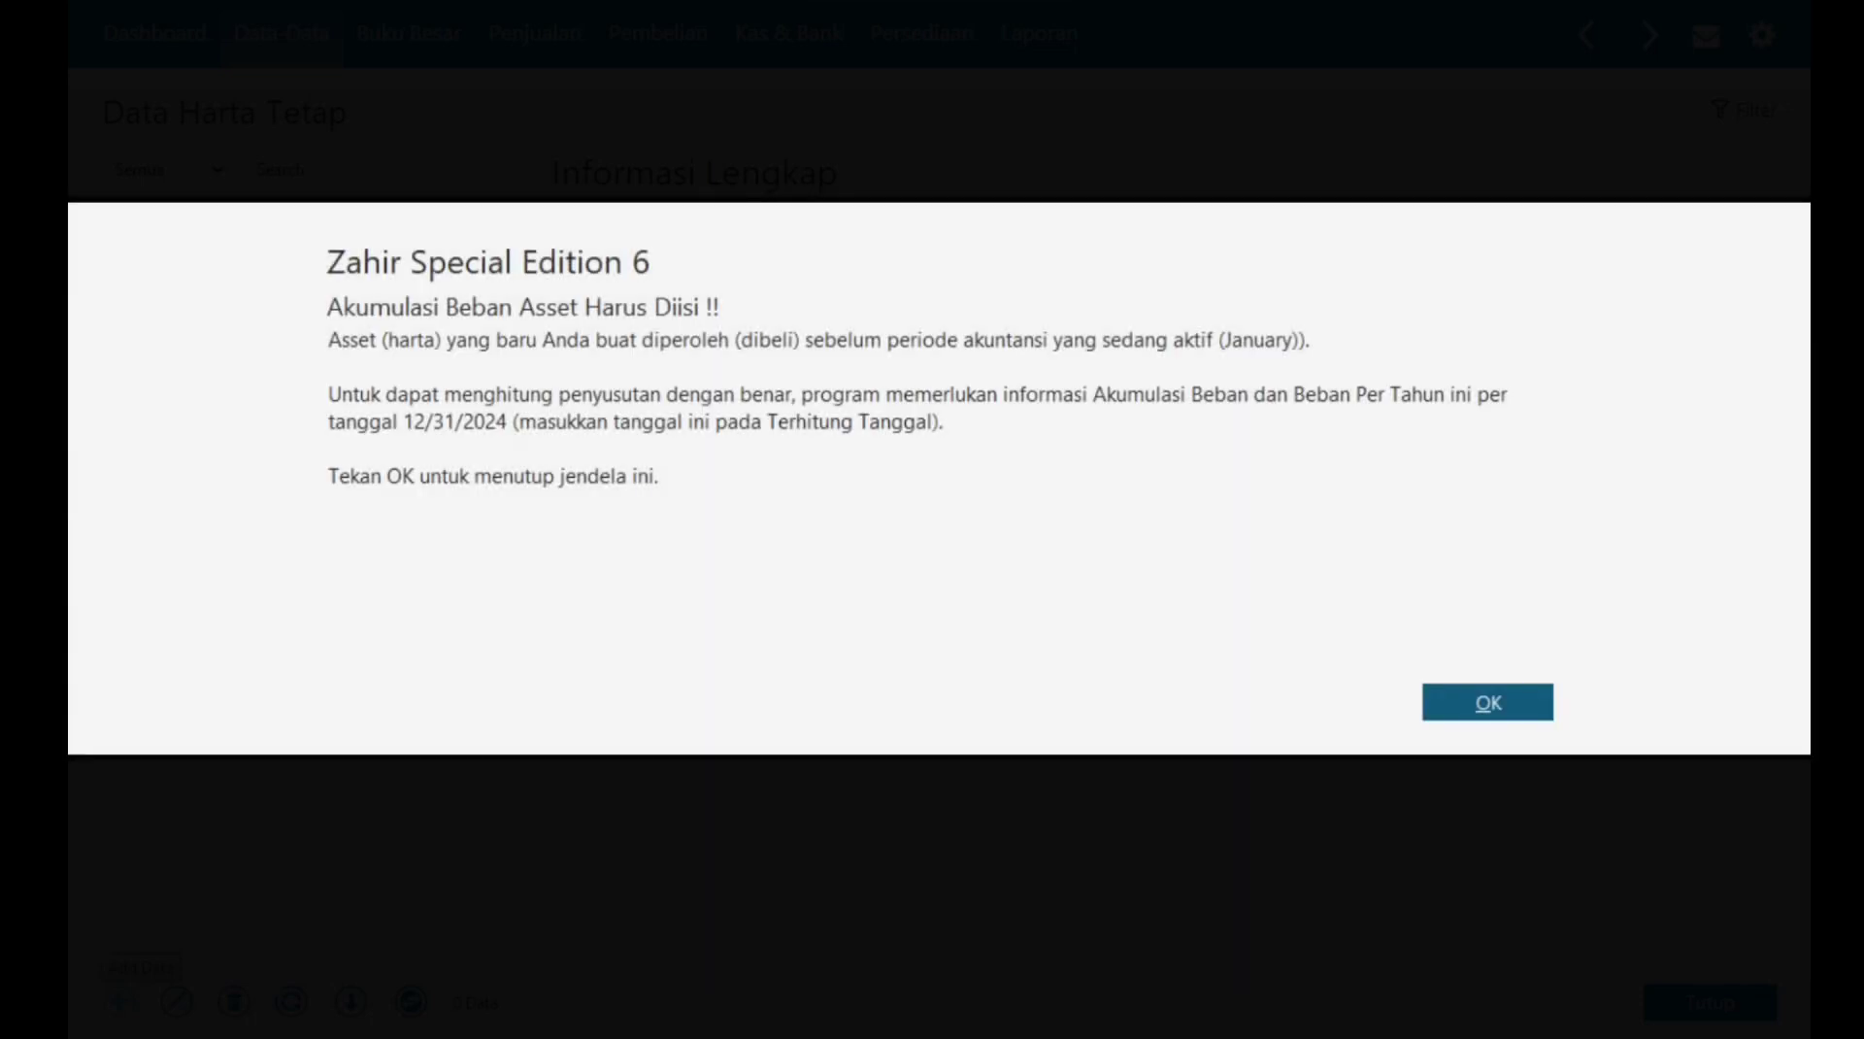
{"action": "key", "text": "Return"}
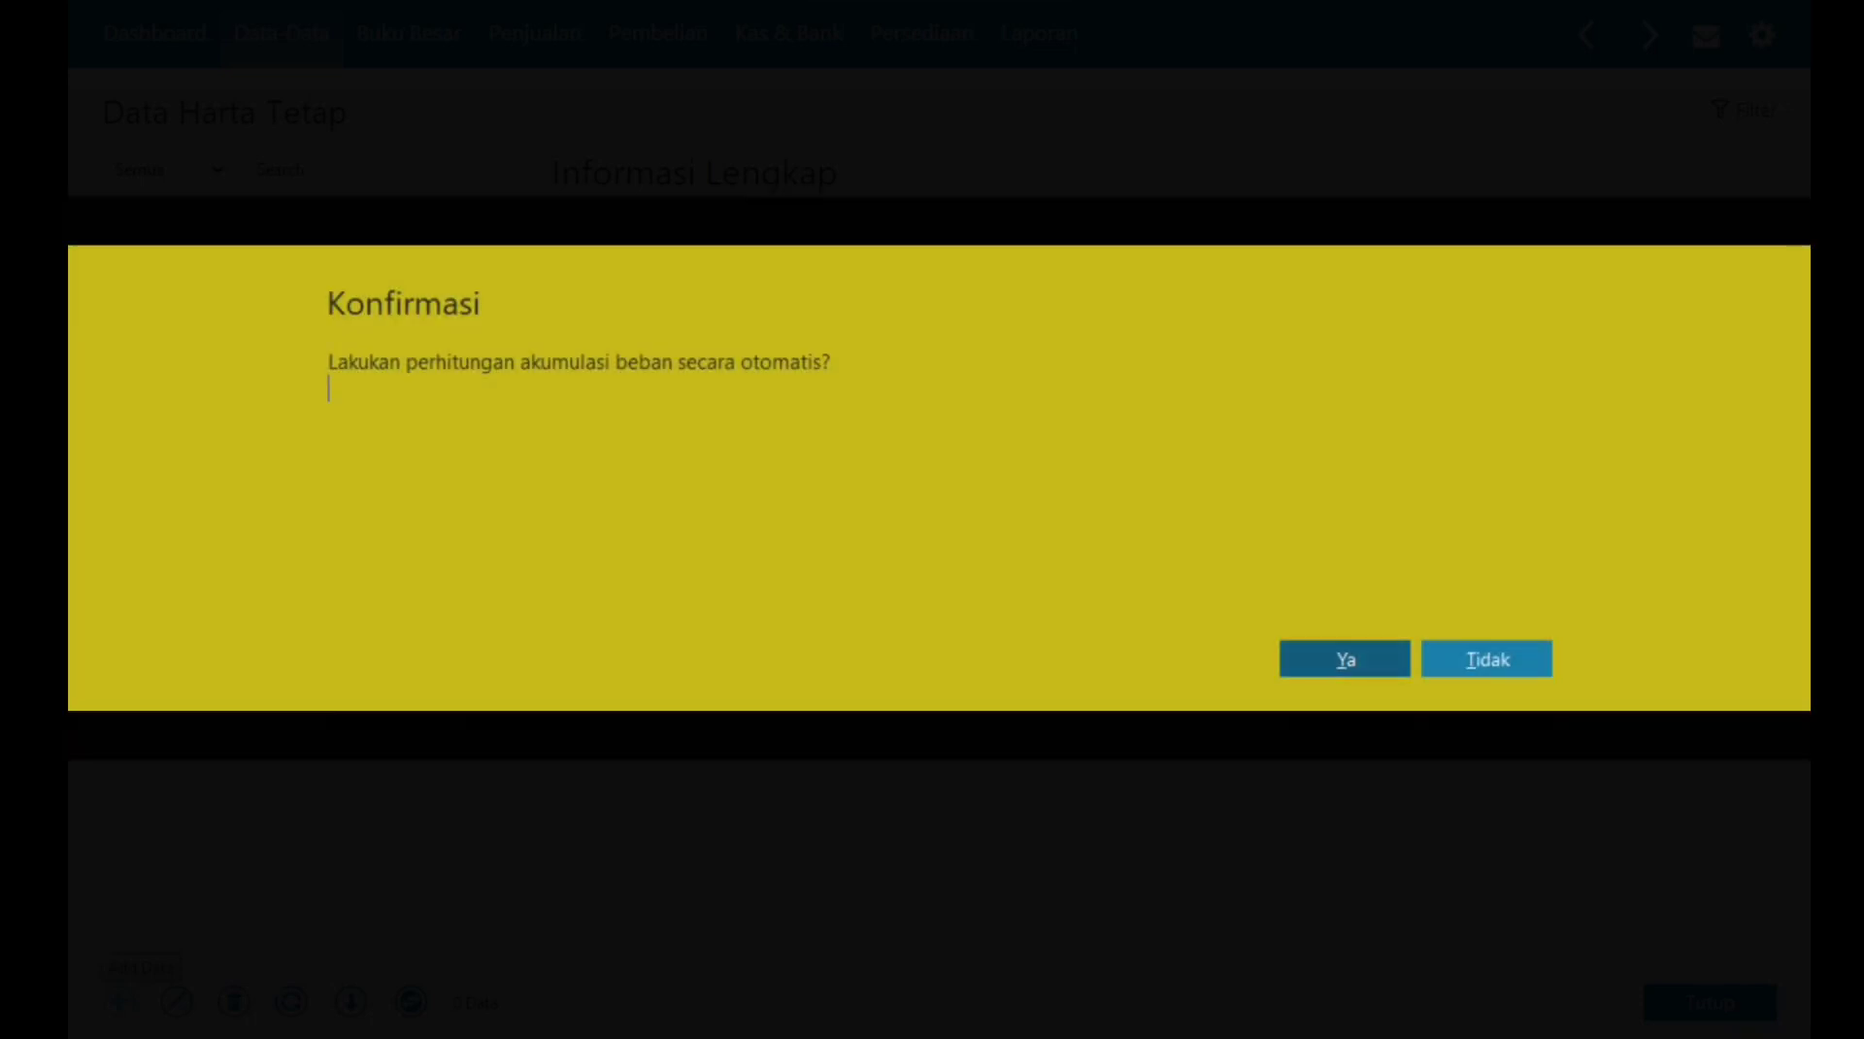
{"action": "key", "text": "Return"}
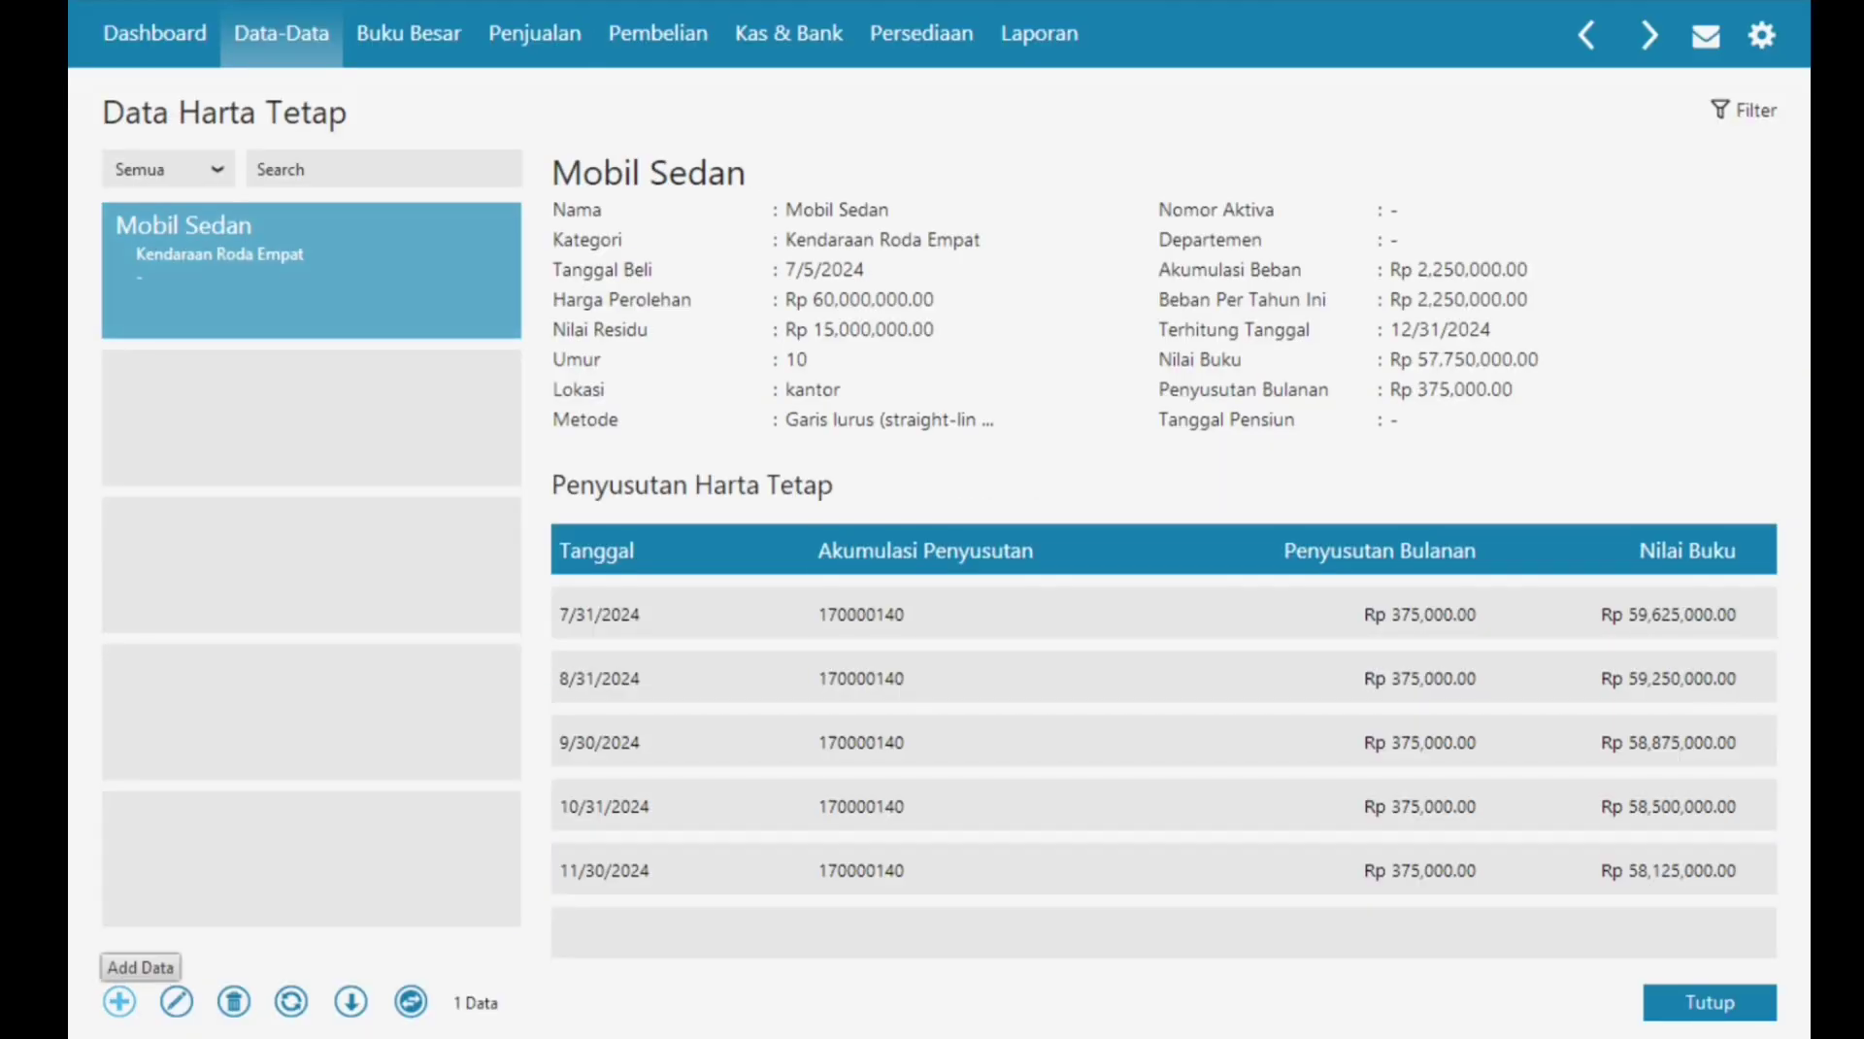
Step: Create a new fixed asset named AC in the Mesin dan Peralatan group
{"action": "left_click", "coordinate": [119, 1002]}
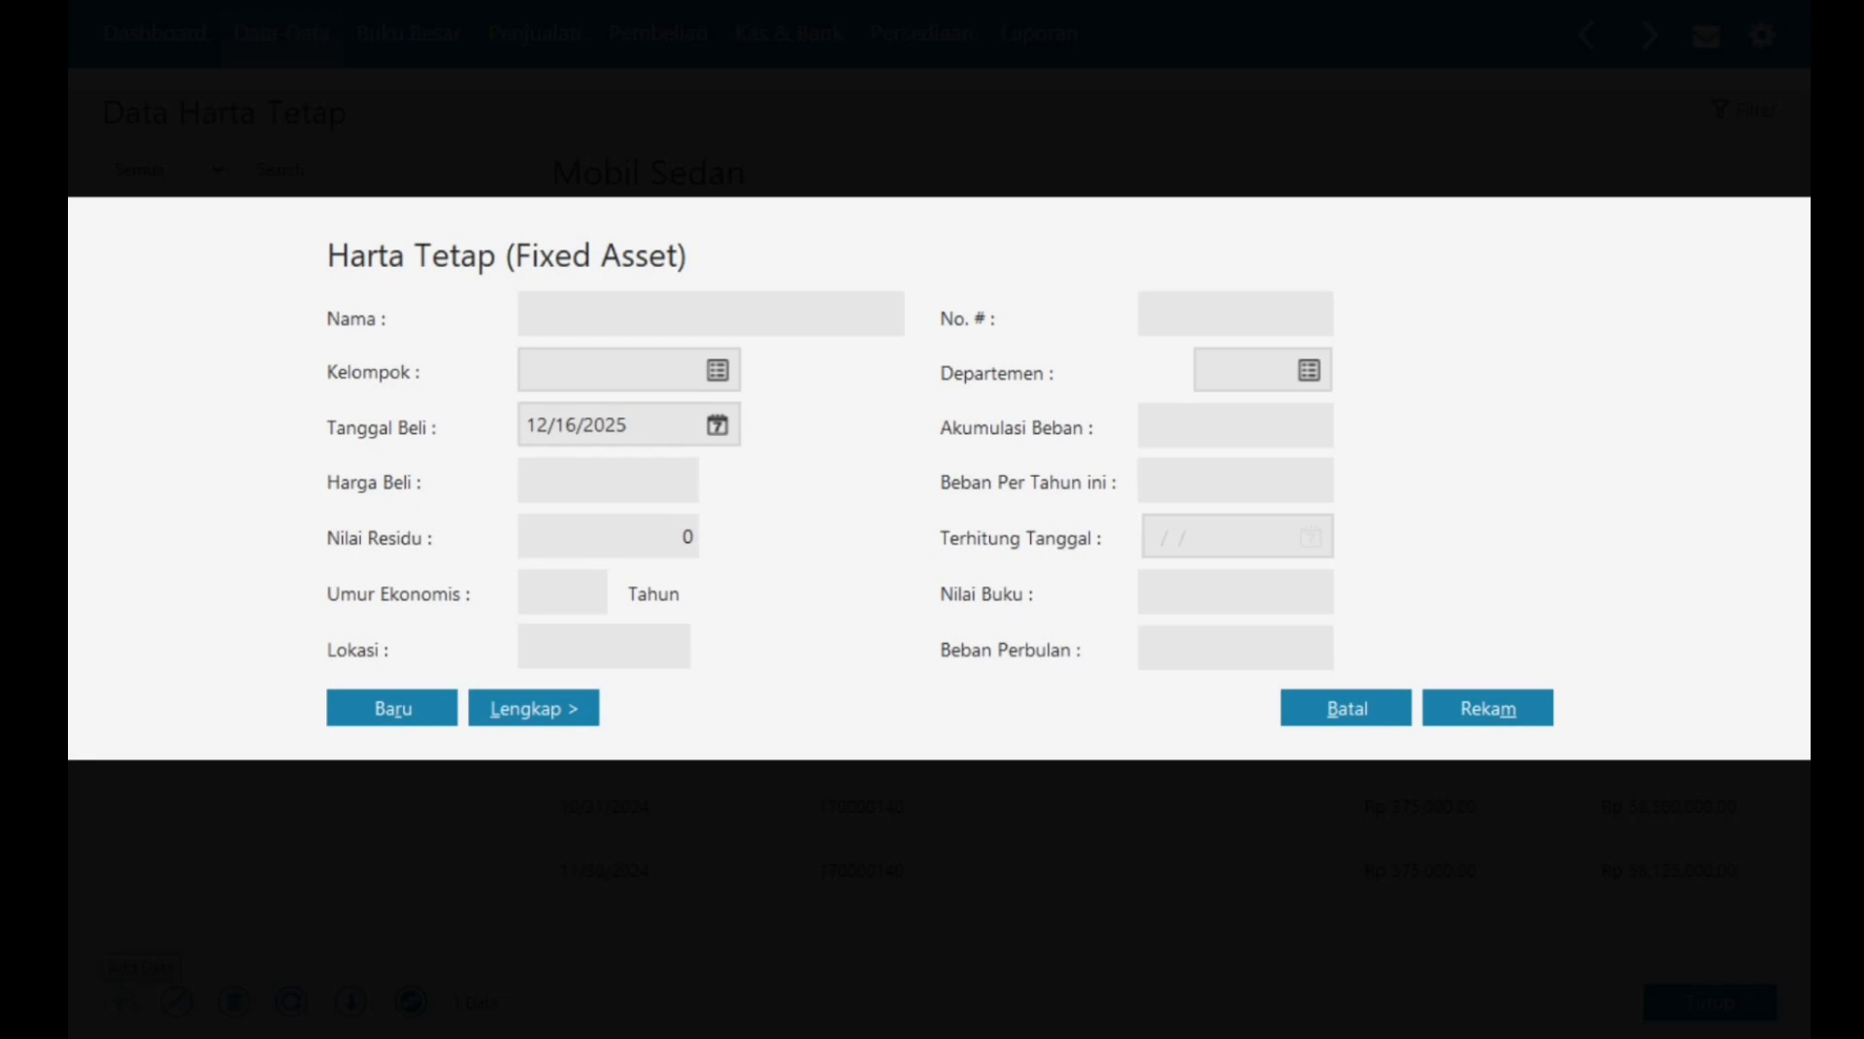
{"action": "type", "text": "AC"}
{"action": "left_click", "coordinate": [717, 370]}
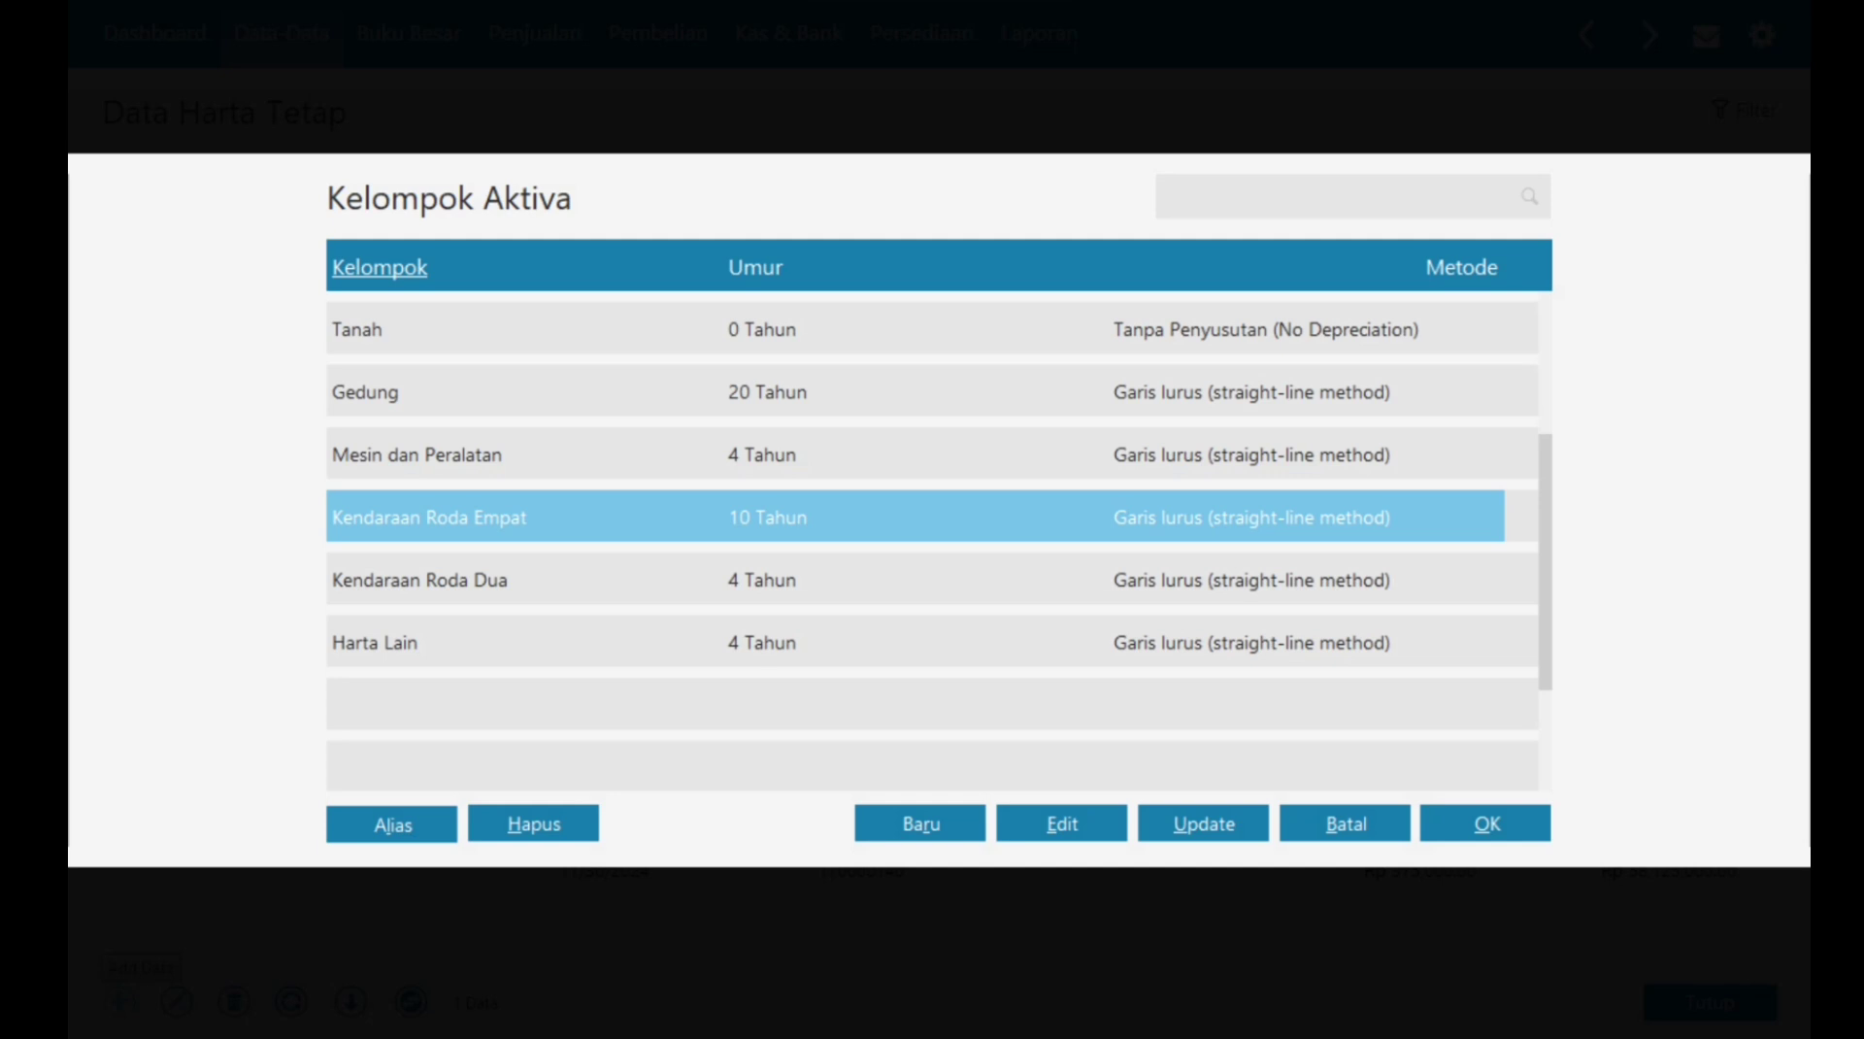
{"action": "left_click", "coordinate": [418, 454]}
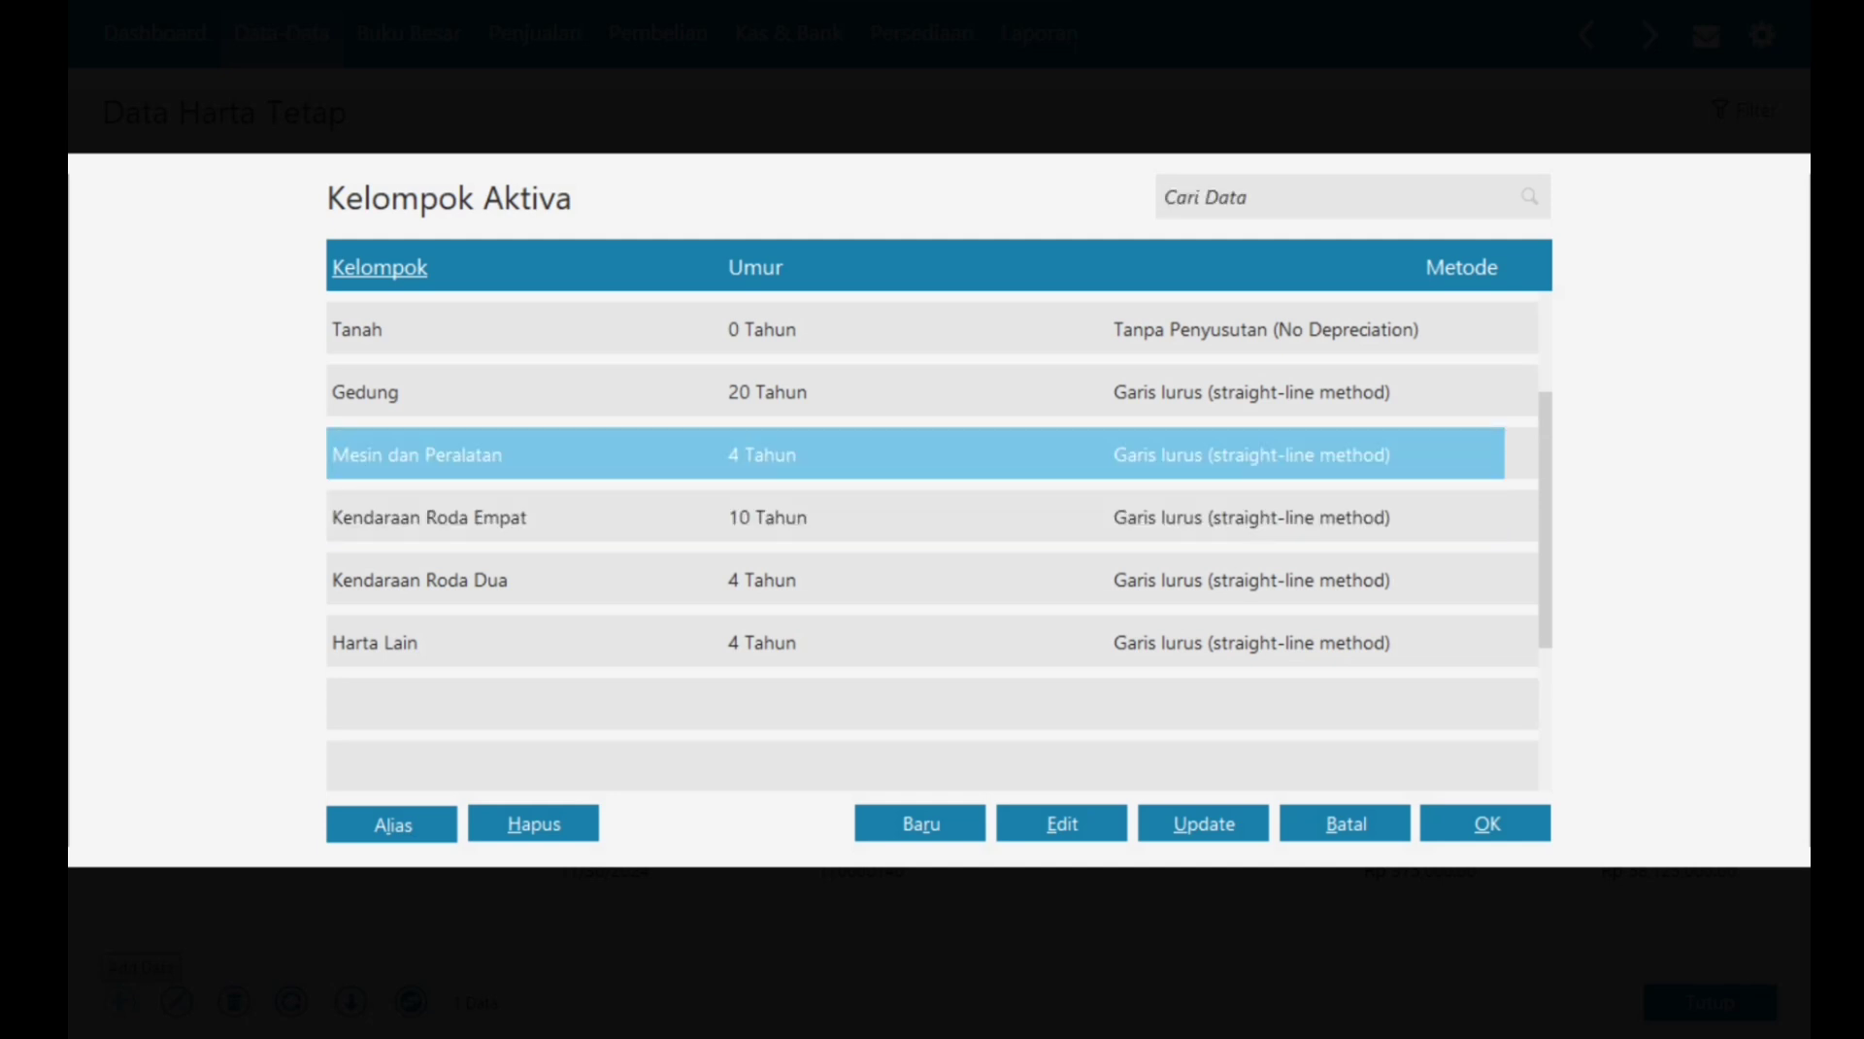
{"action": "left_click", "coordinate": [1486, 823]}
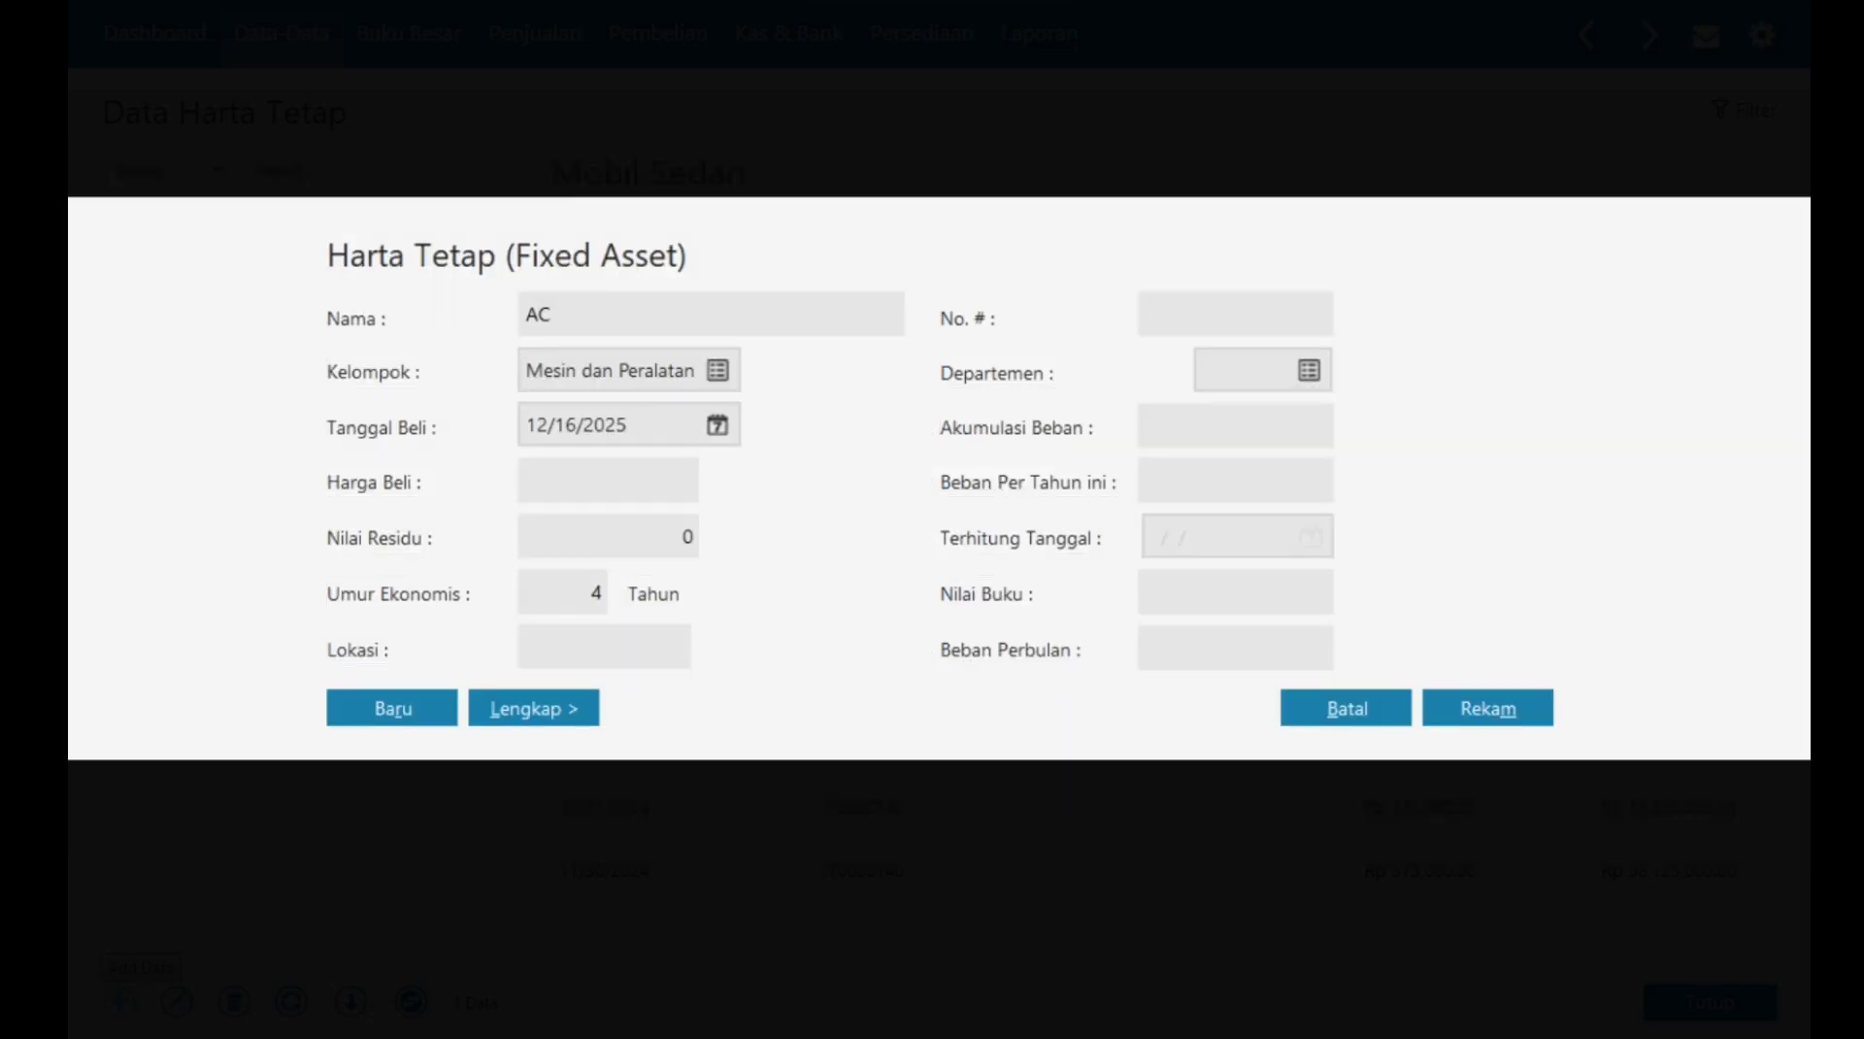
Step: Set AC's purchase date to 1/2/2024, price 2,575,000, residual 250,000, location Kantor
{"action": "key", "text": "Tab"}
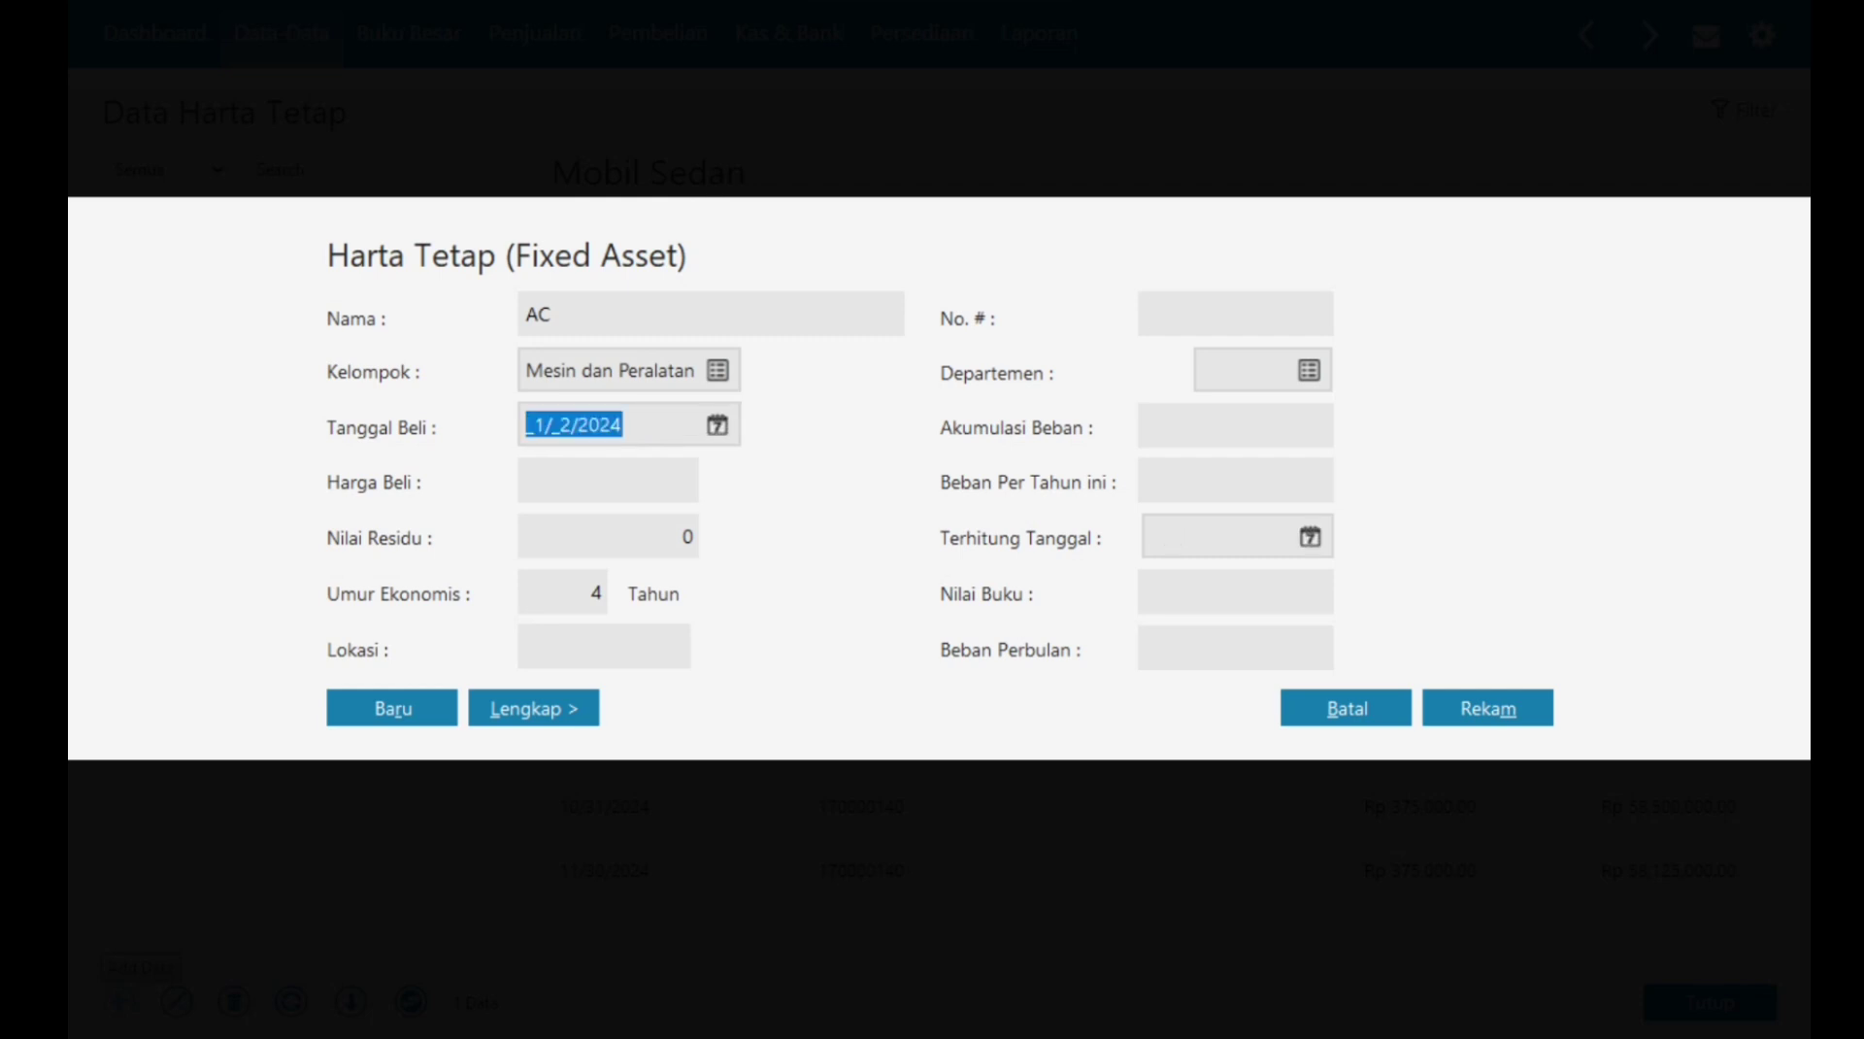
{"action": "left_click", "coordinate": [717, 425]}
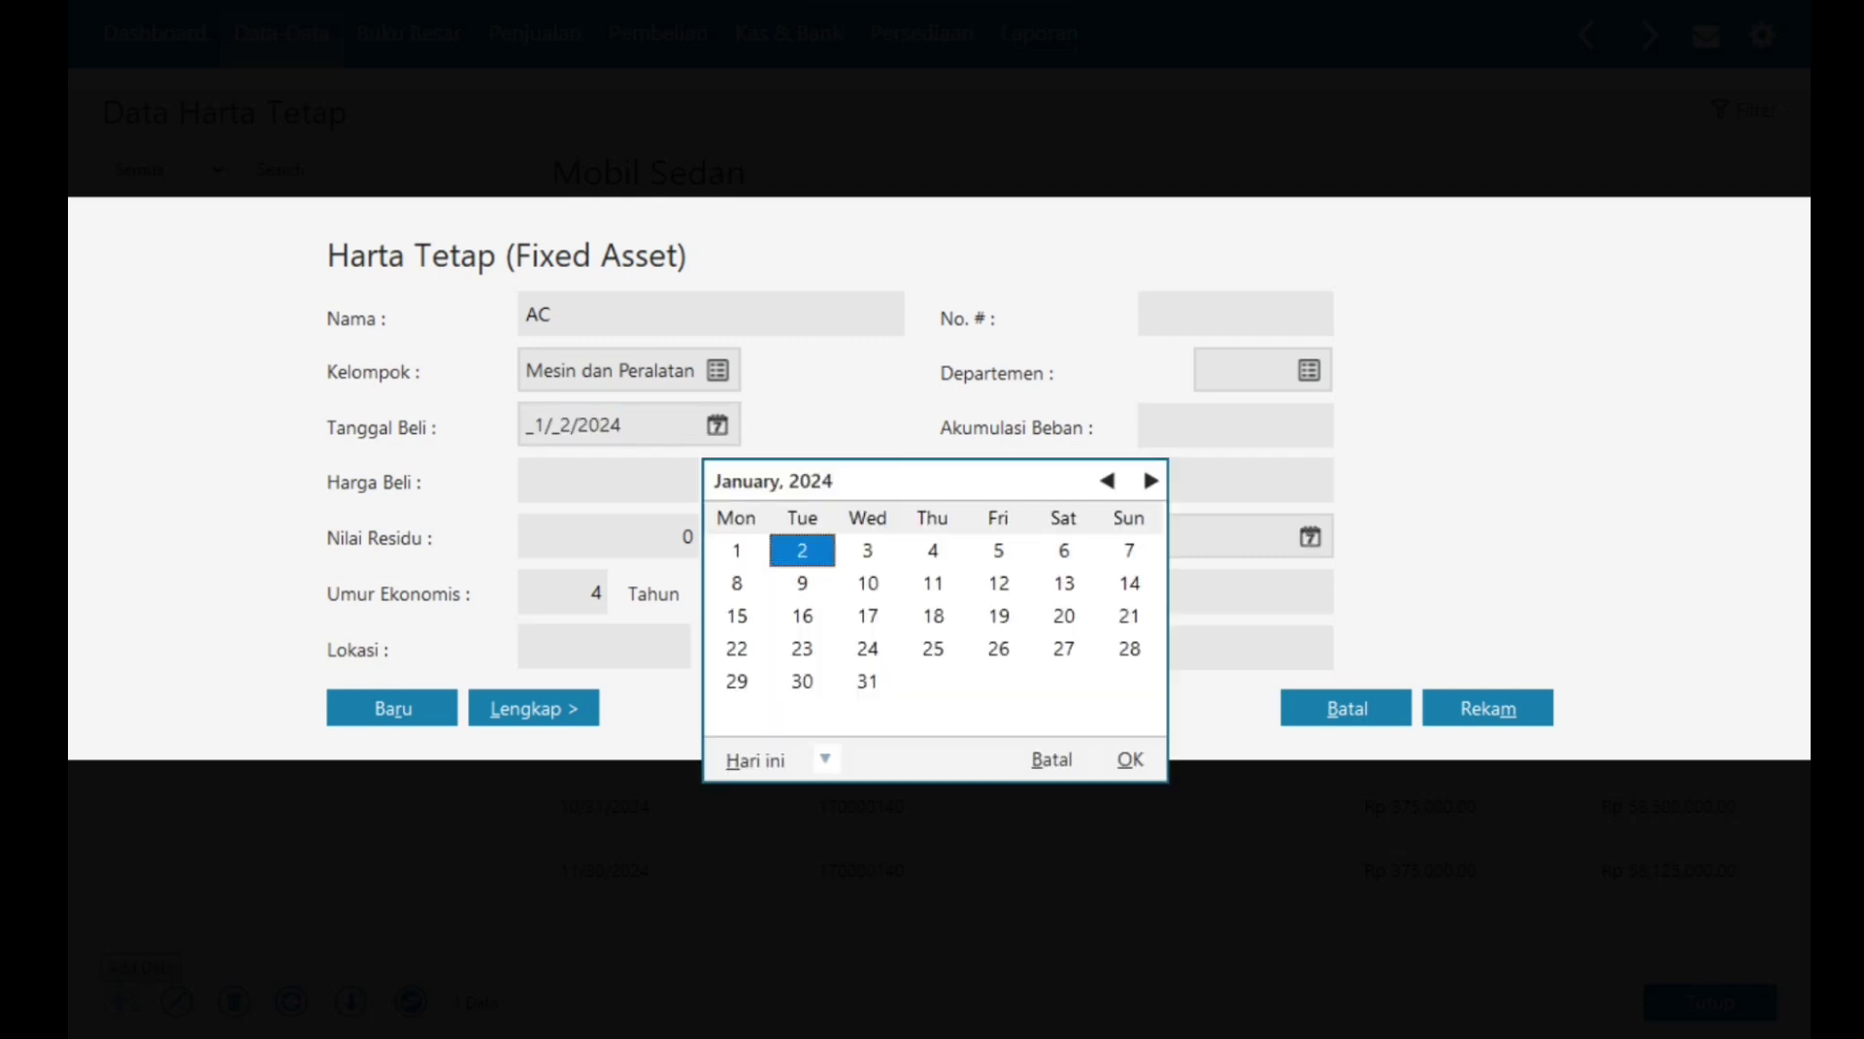
{"action": "key", "text": "Return"}
{"action": "key", "text": "Tab"}
{"action": "type", "text": "2,57"}
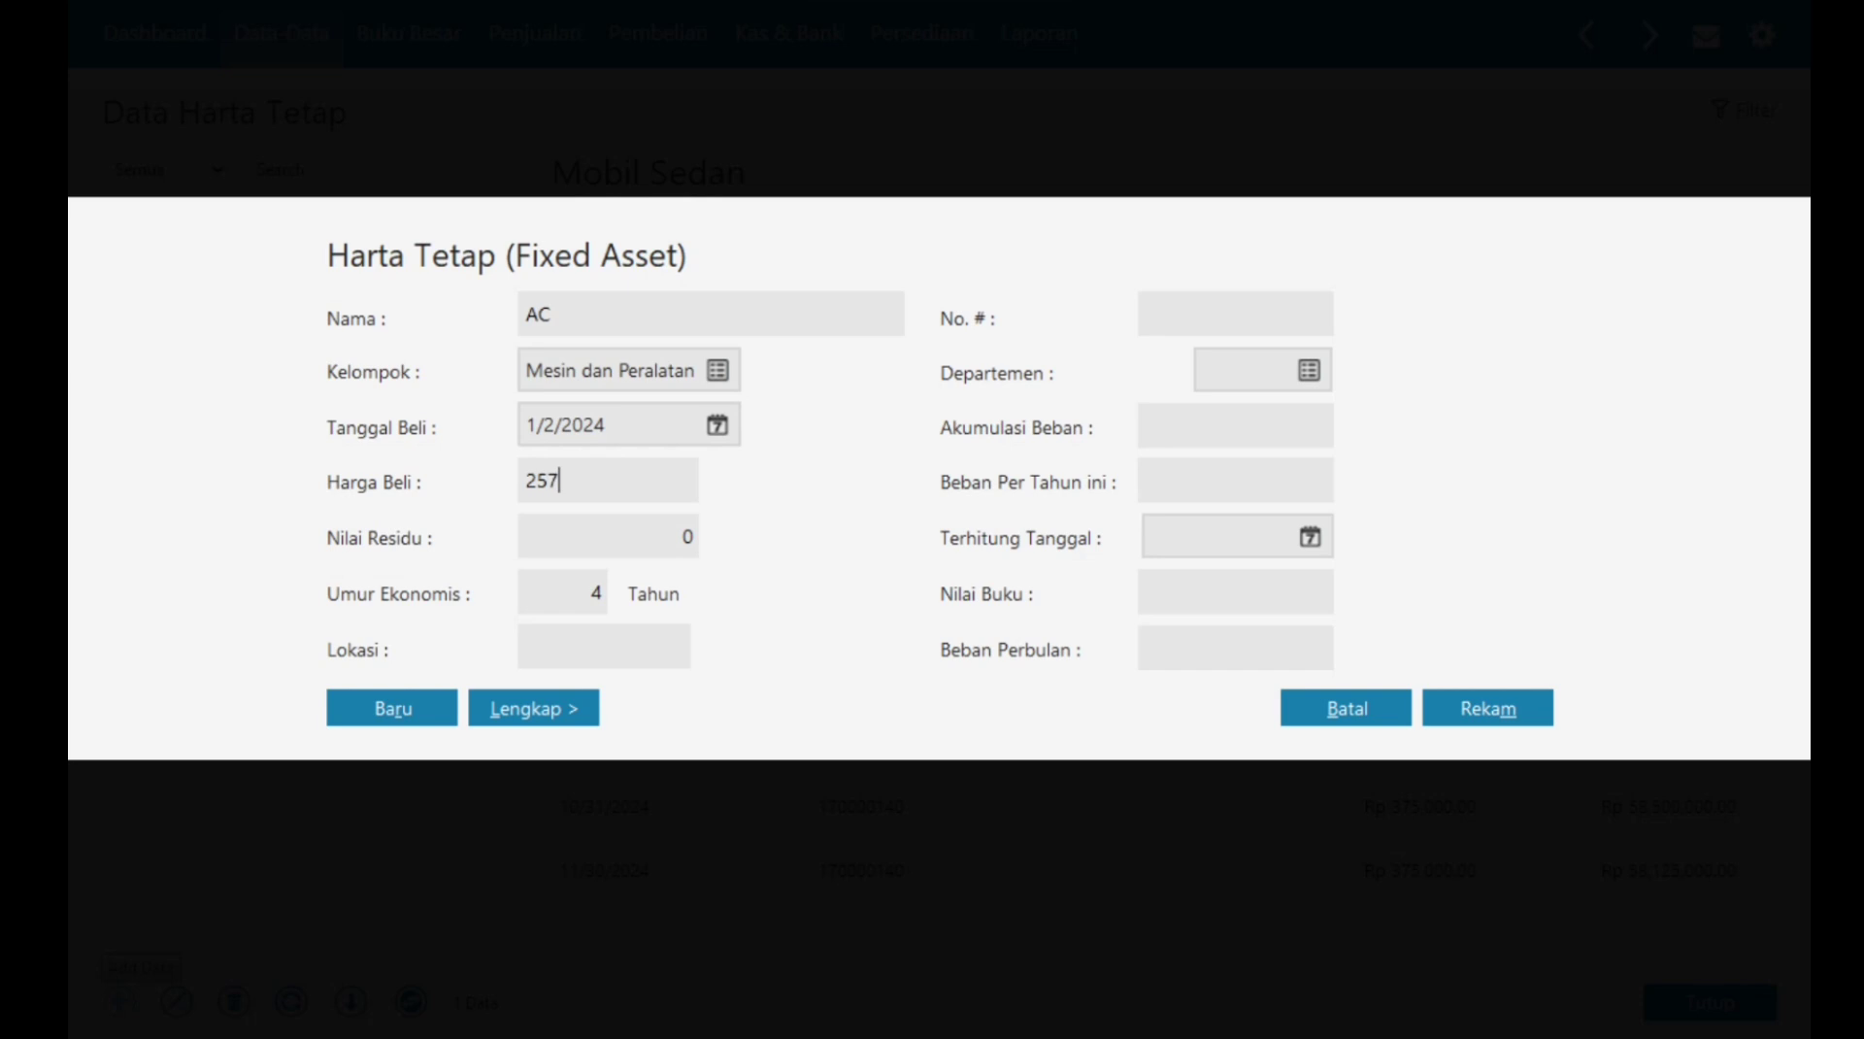
{"action": "type", "text": "5,000"}
{"action": "key", "text": "Tab"}
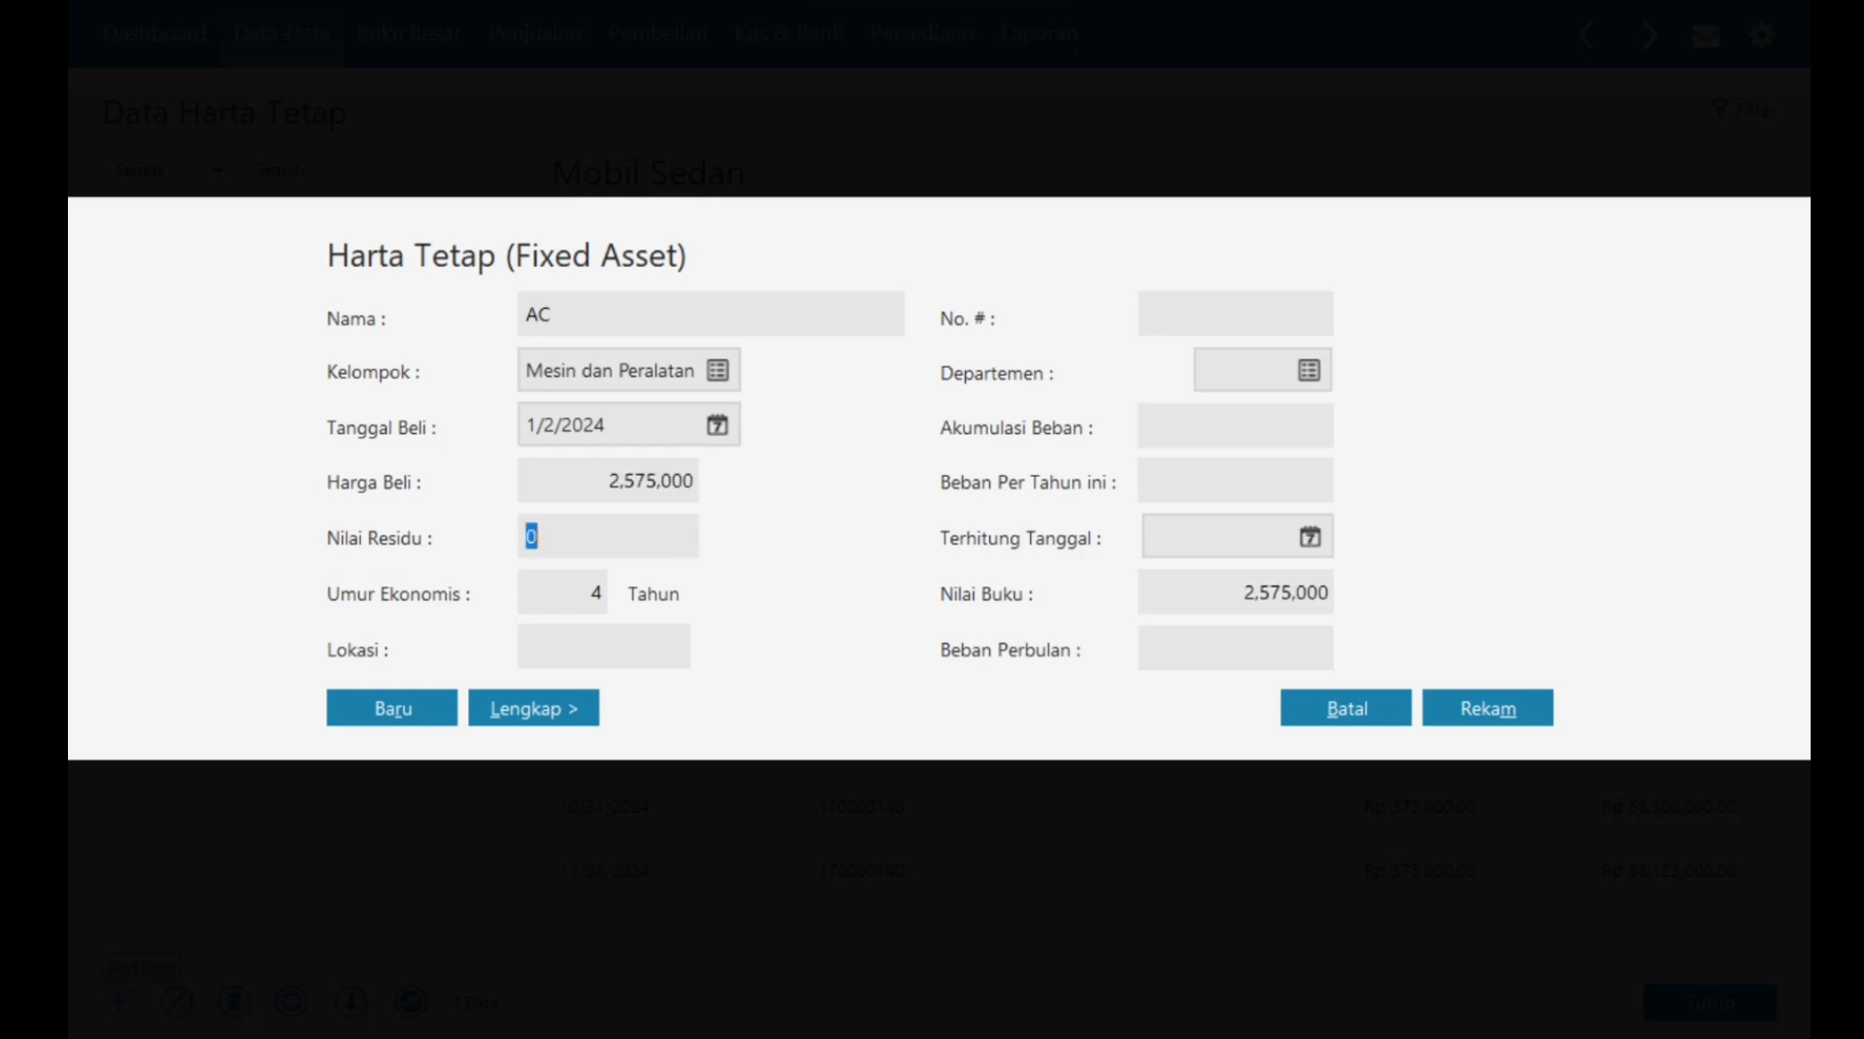
{"action": "type", "text": "250,000"}
{"action": "key", "text": "Tab"}
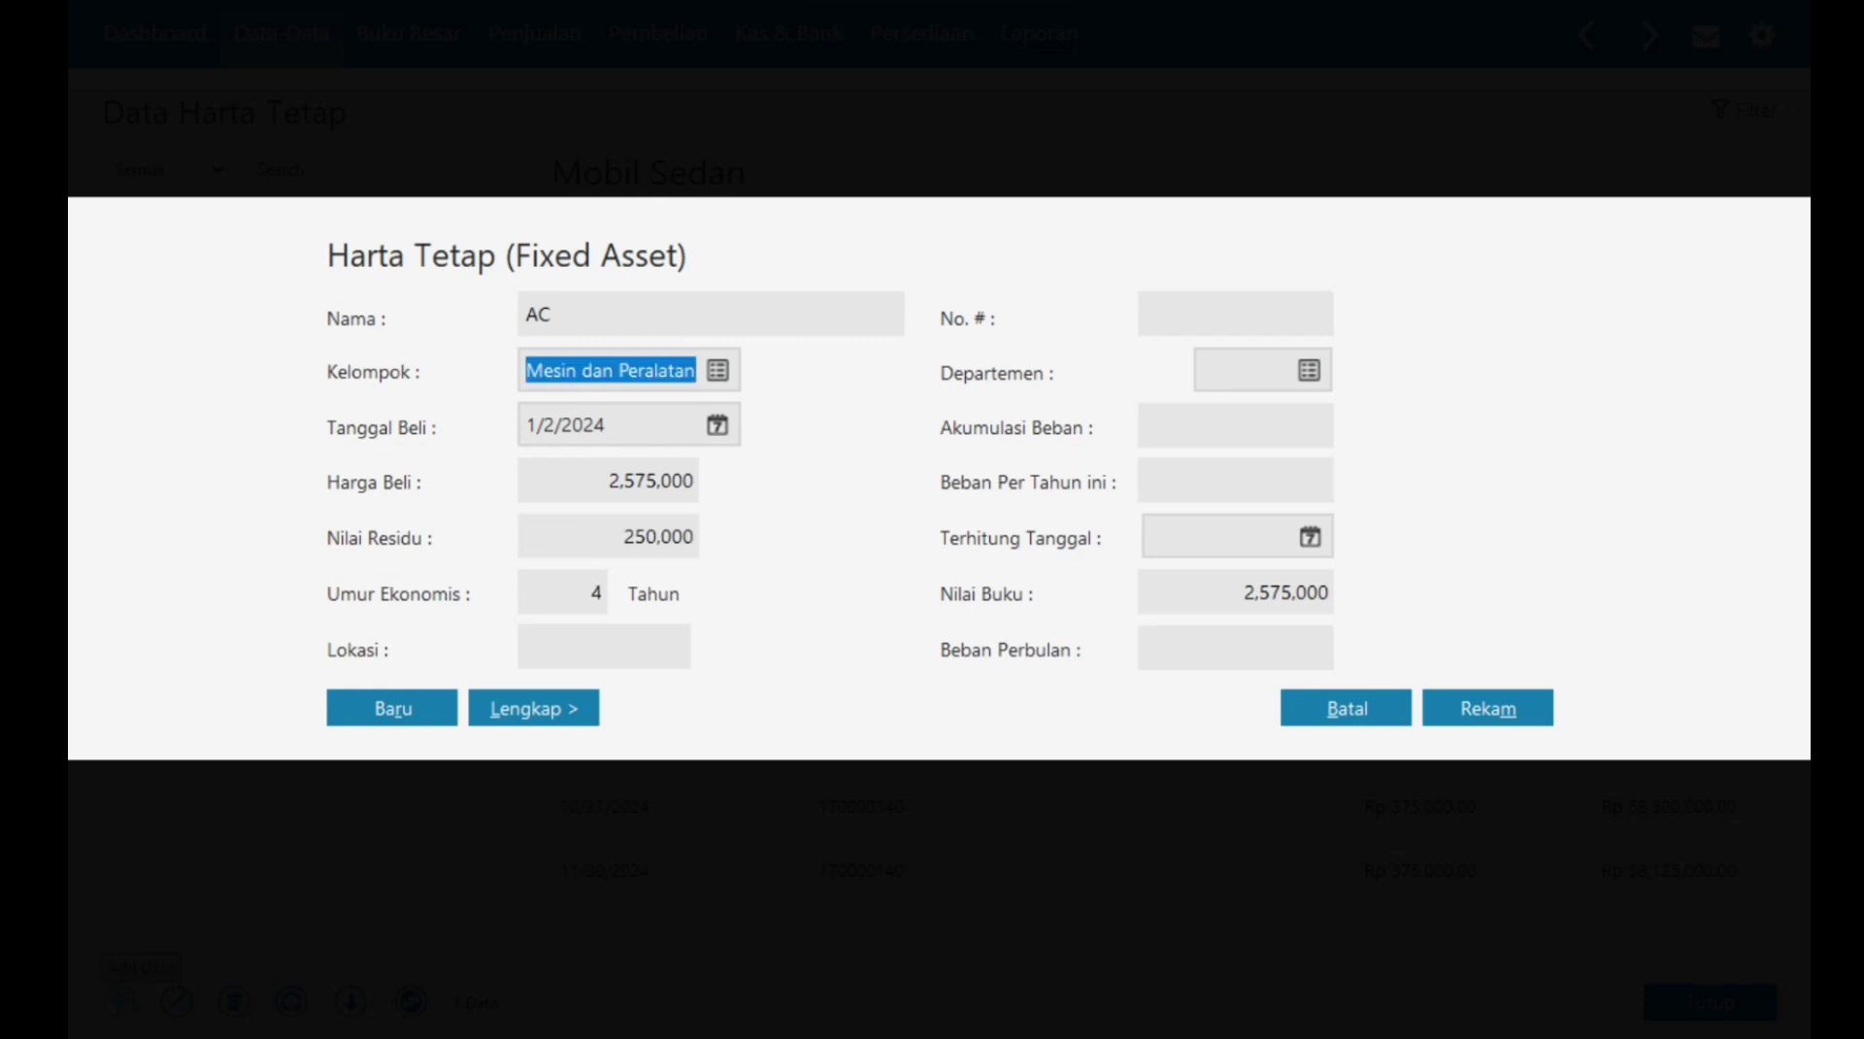
{"action": "key", "text": "Tab"}
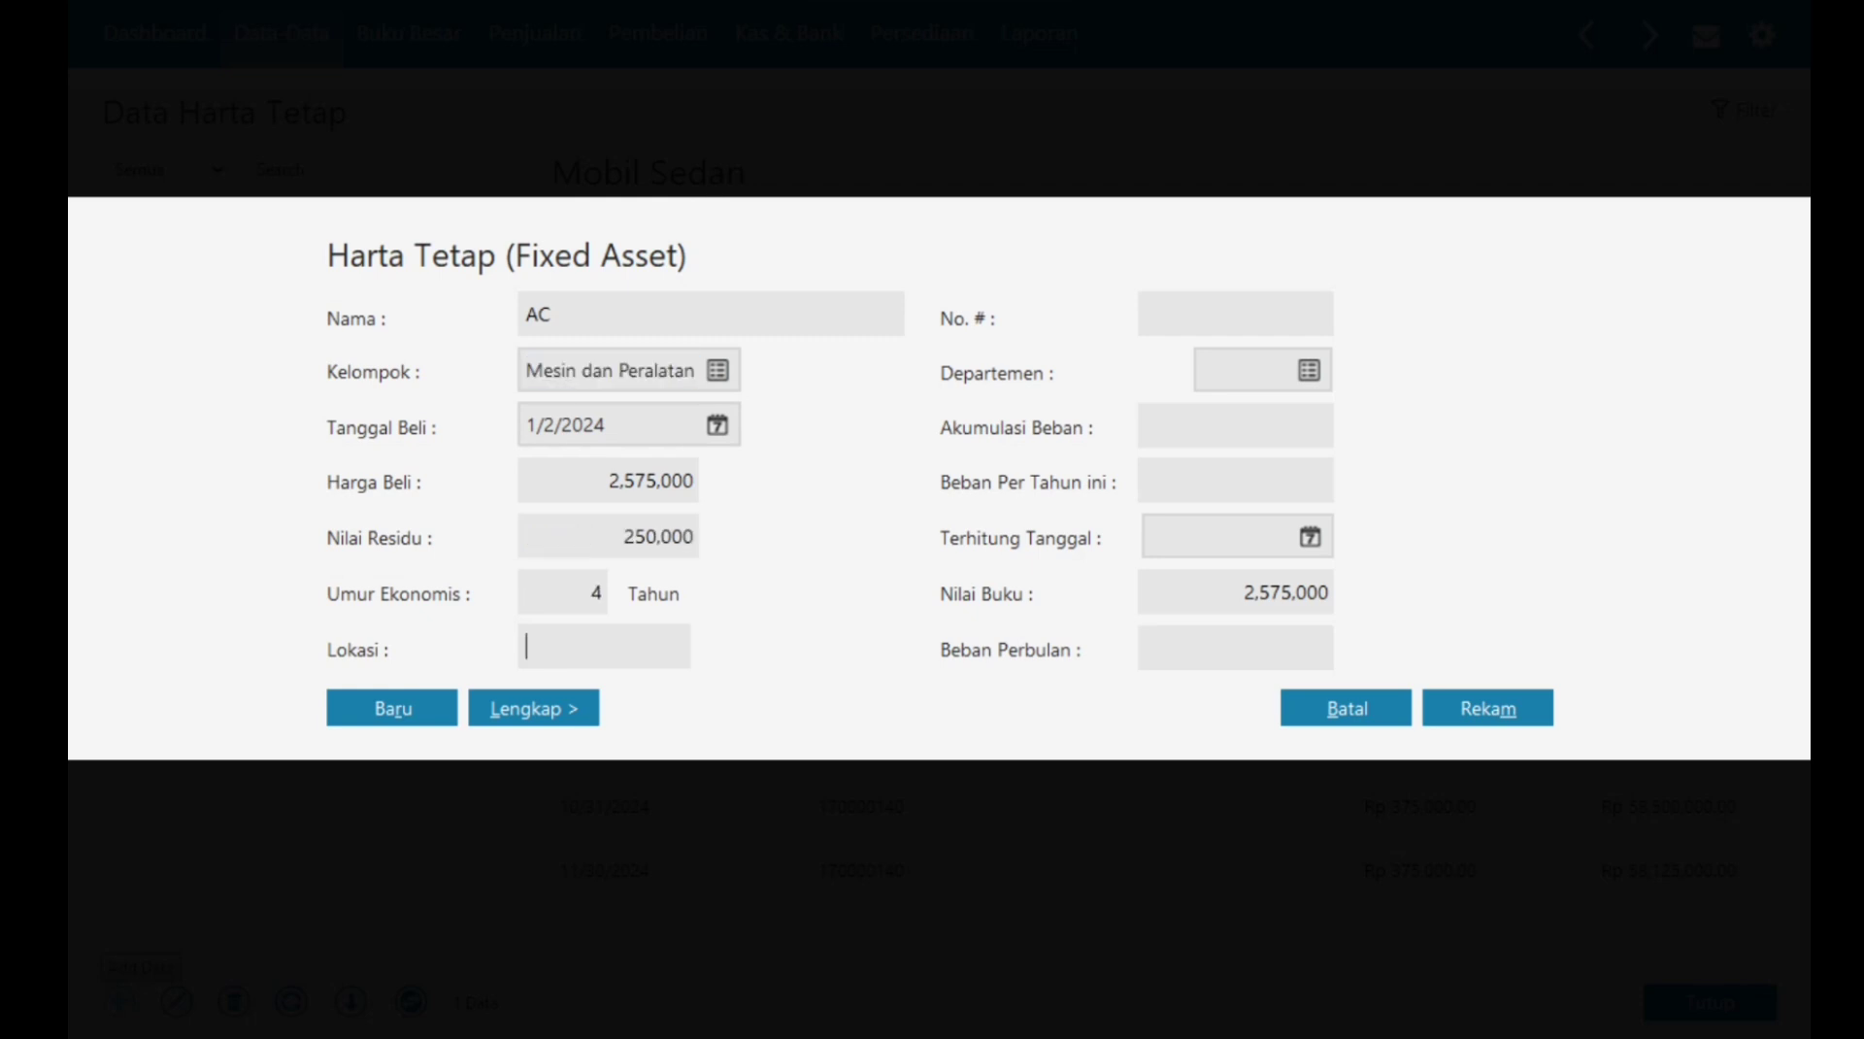
{"action": "type", "text": "Kantor"}
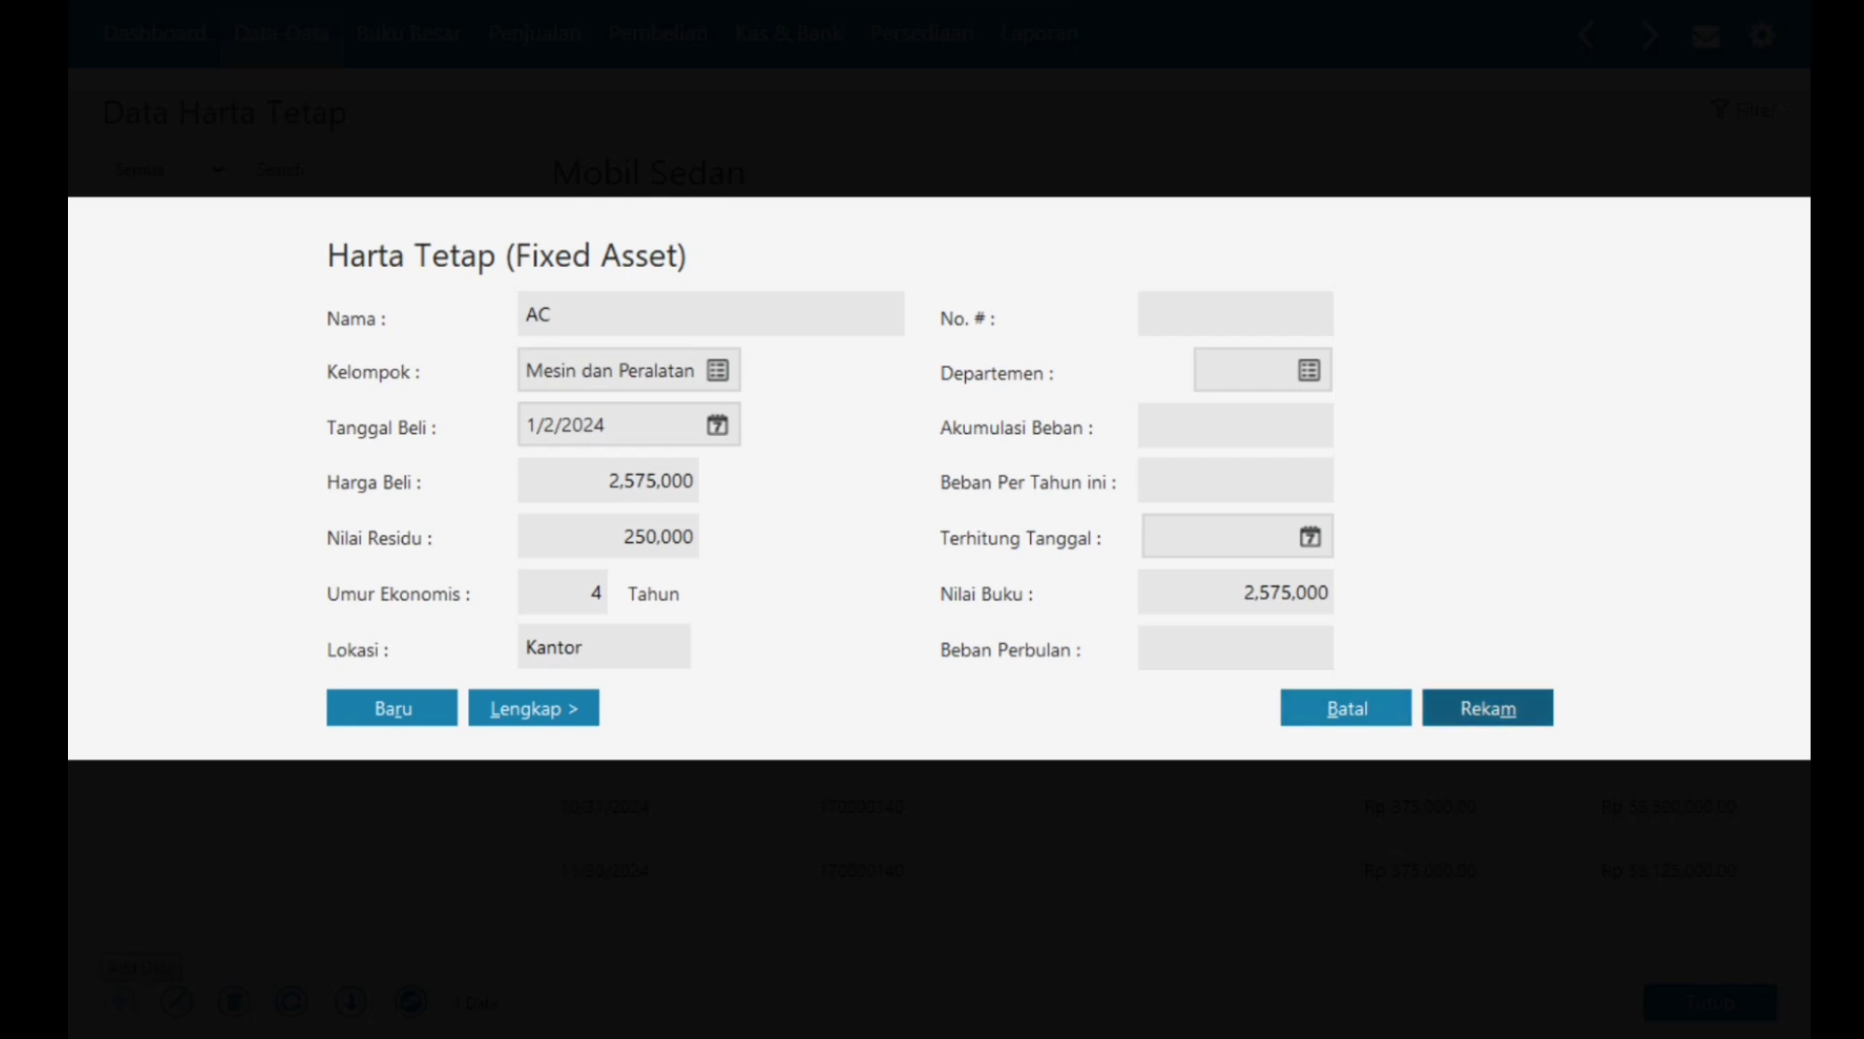
Step: Save AC, accepting automatic accumulated depreciation calculation
{"action": "left_click", "coordinate": [1483, 710]}
{"action": "left_click", "coordinate": [1483, 710]}
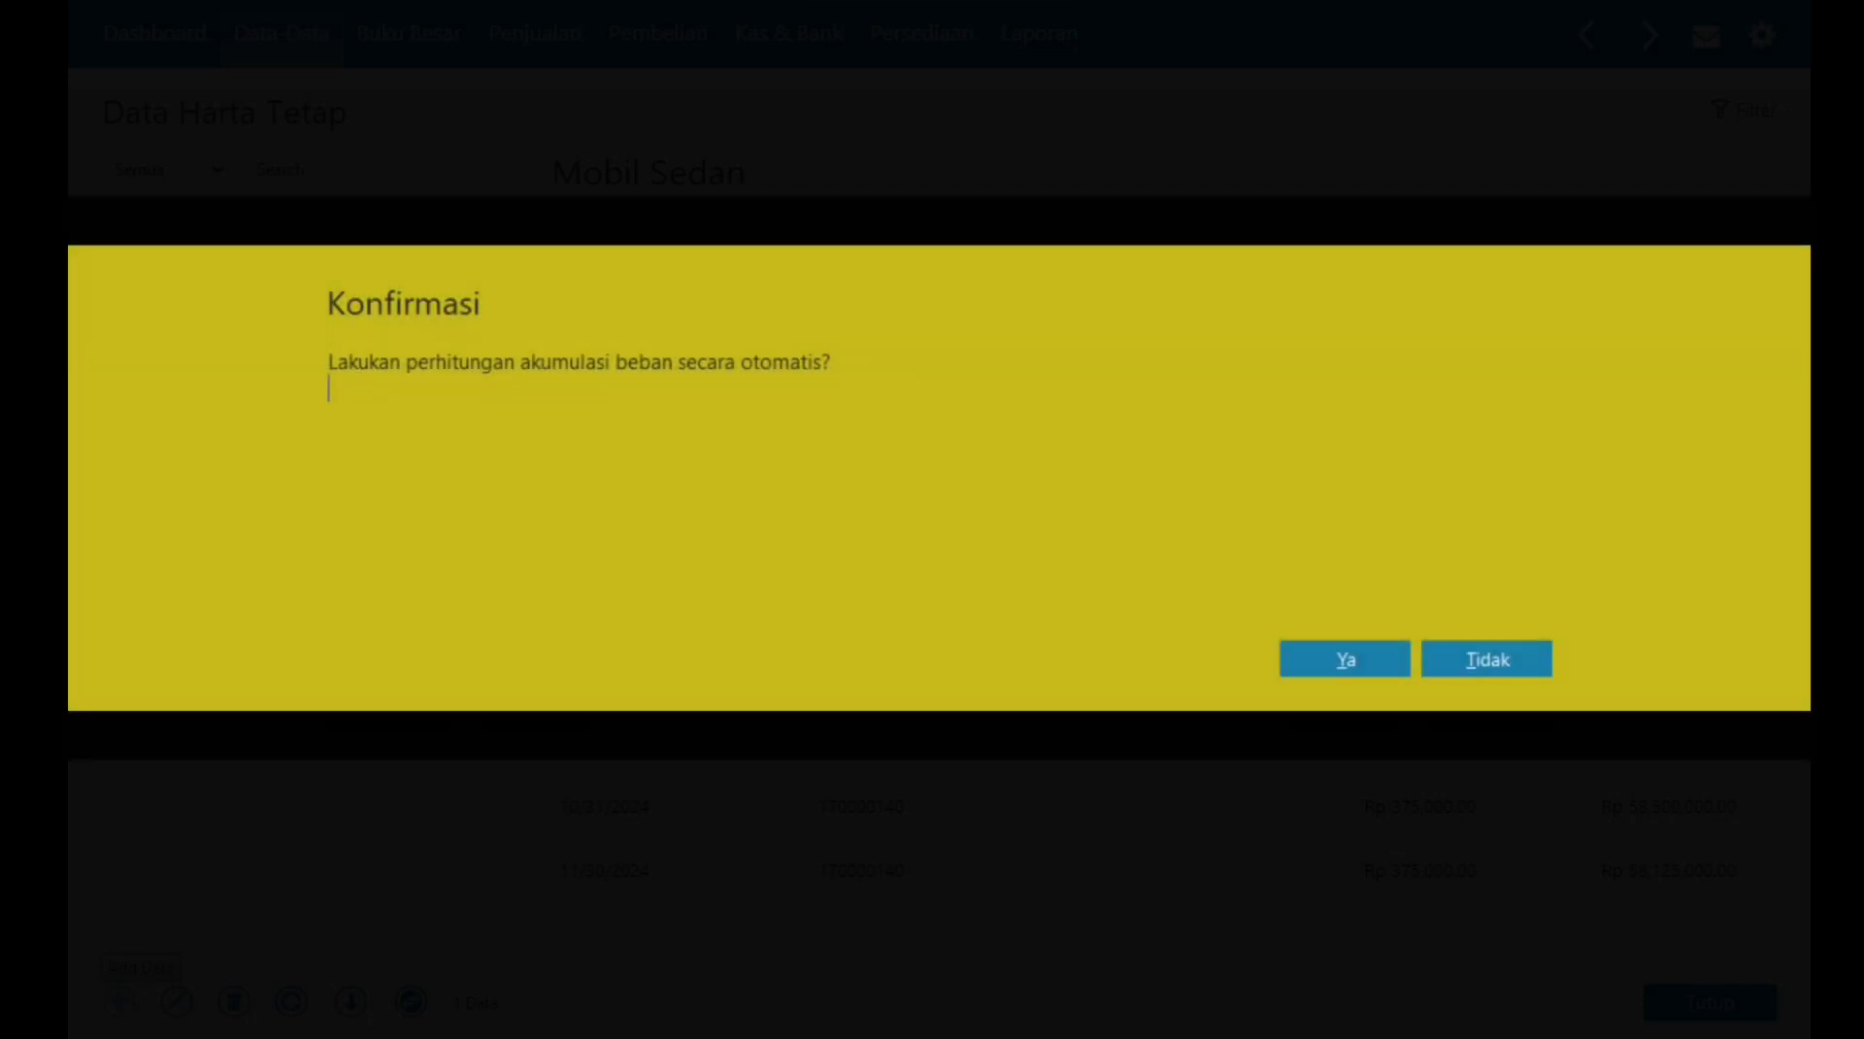
{"action": "key", "text": "Return"}
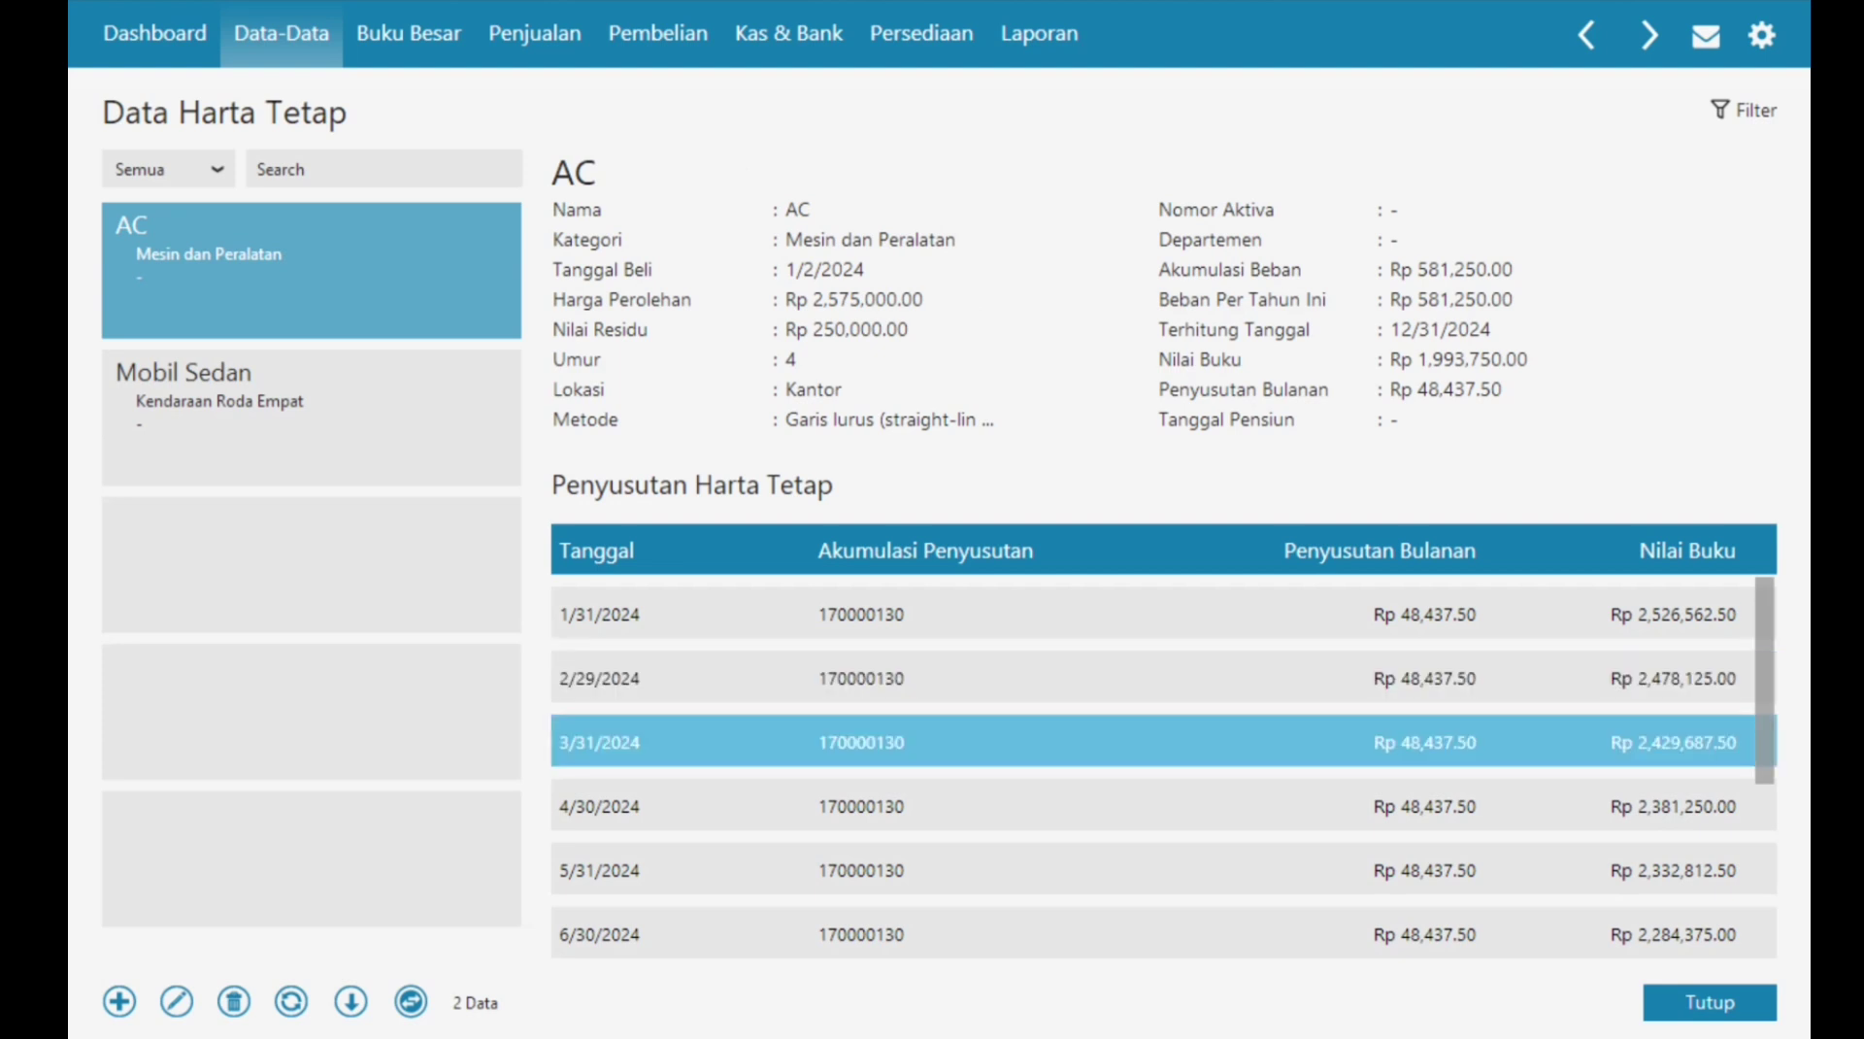